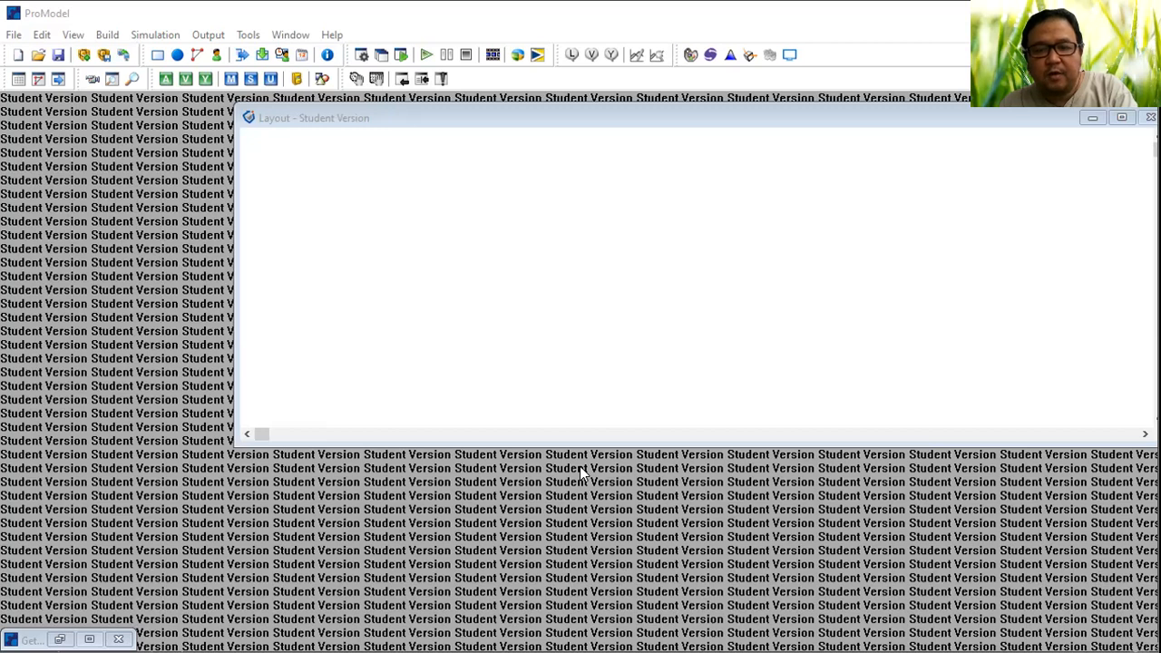
Step: Open the Locations editor for the model
left_click(640, 461)
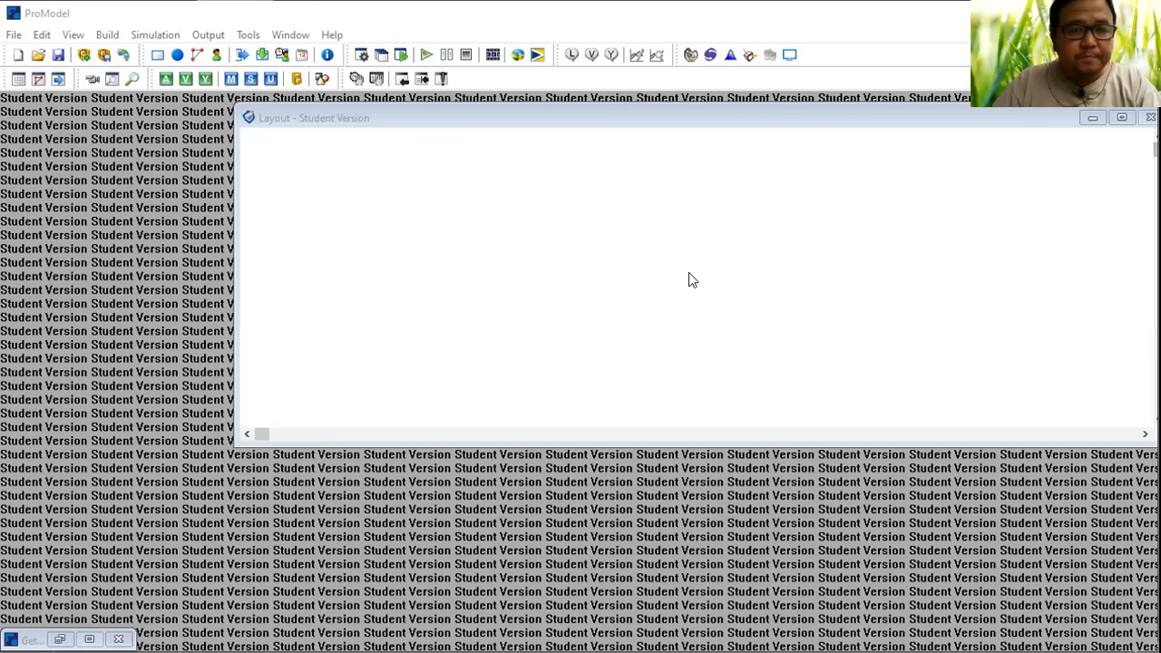
left_click(545, 255)
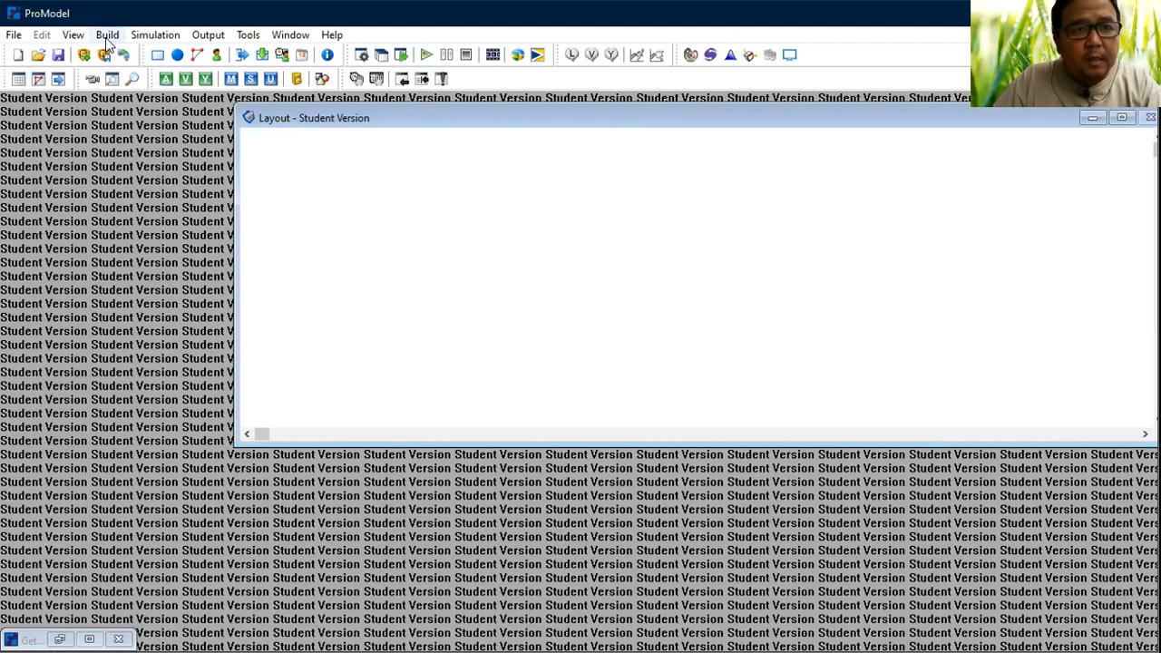
left_click(106, 37)
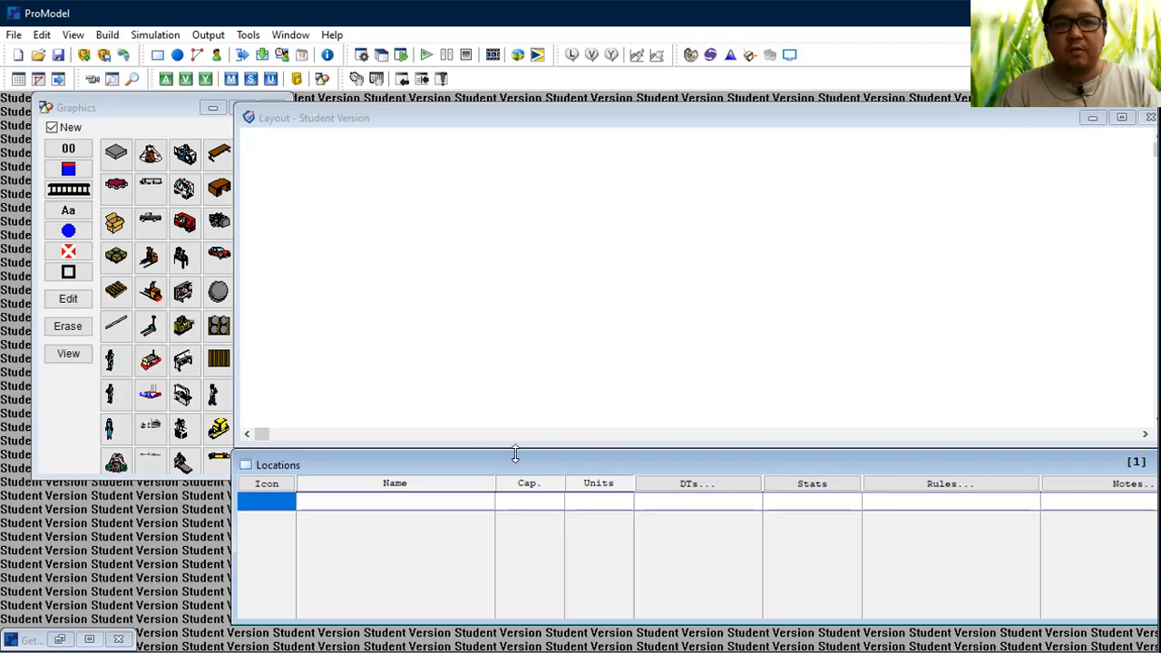
Step: Draw a short horizontal conveyor/queue location in the upper-left part of the layout and name it Queue_1
left_click(78, 189)
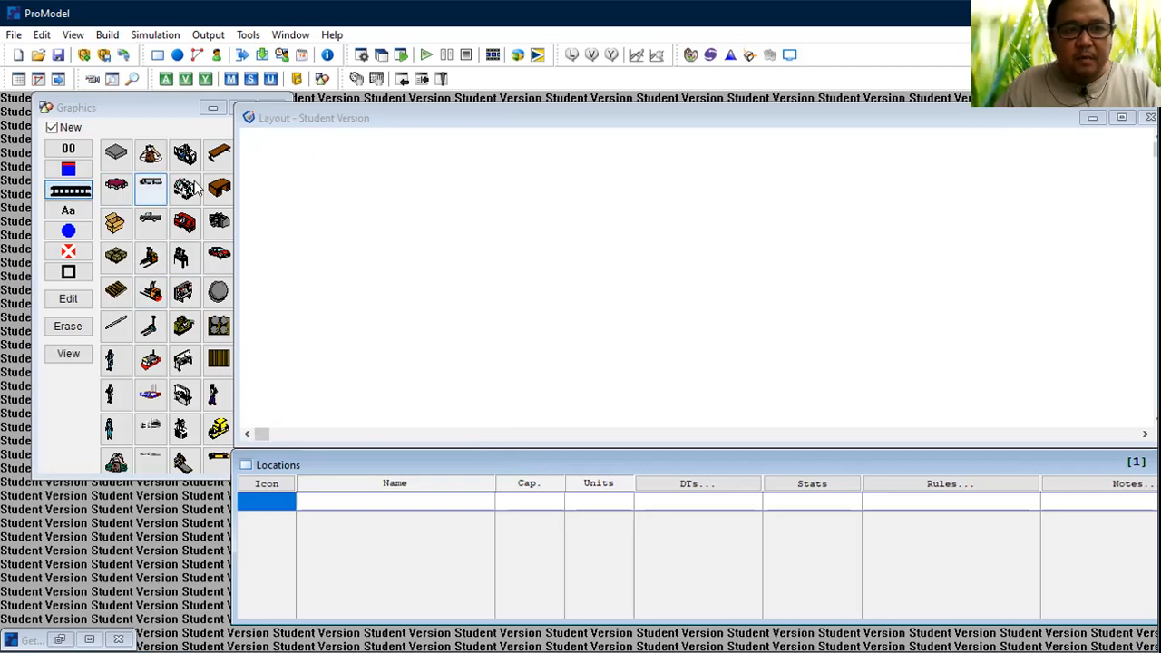
left_click(311, 204)
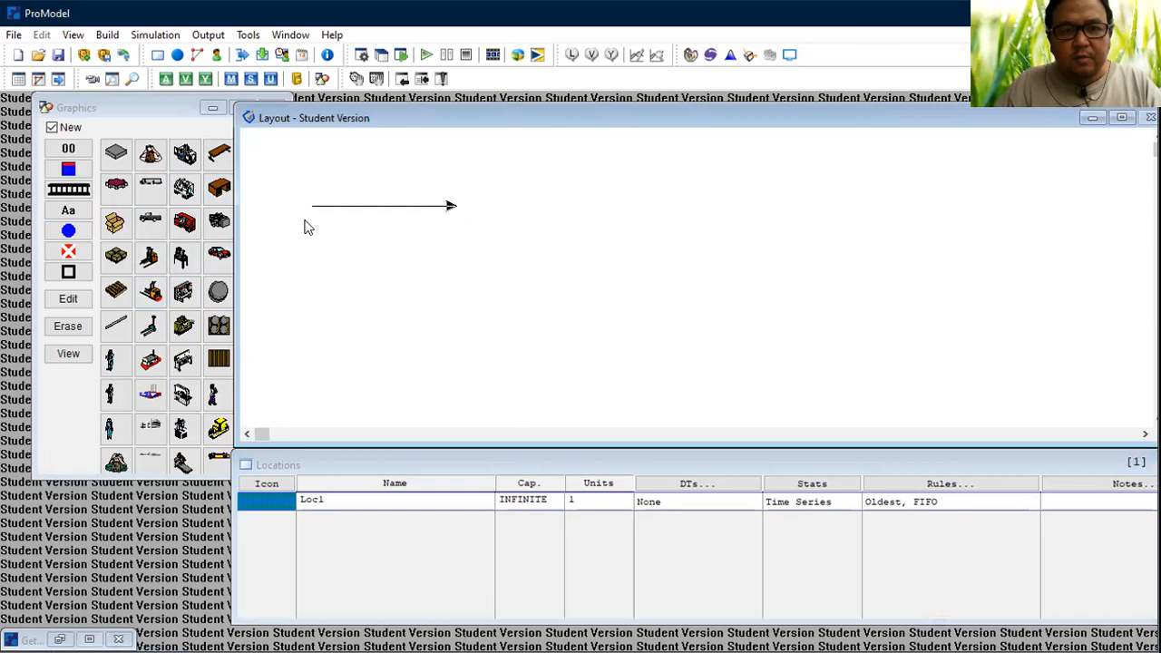
right_click(444, 208)
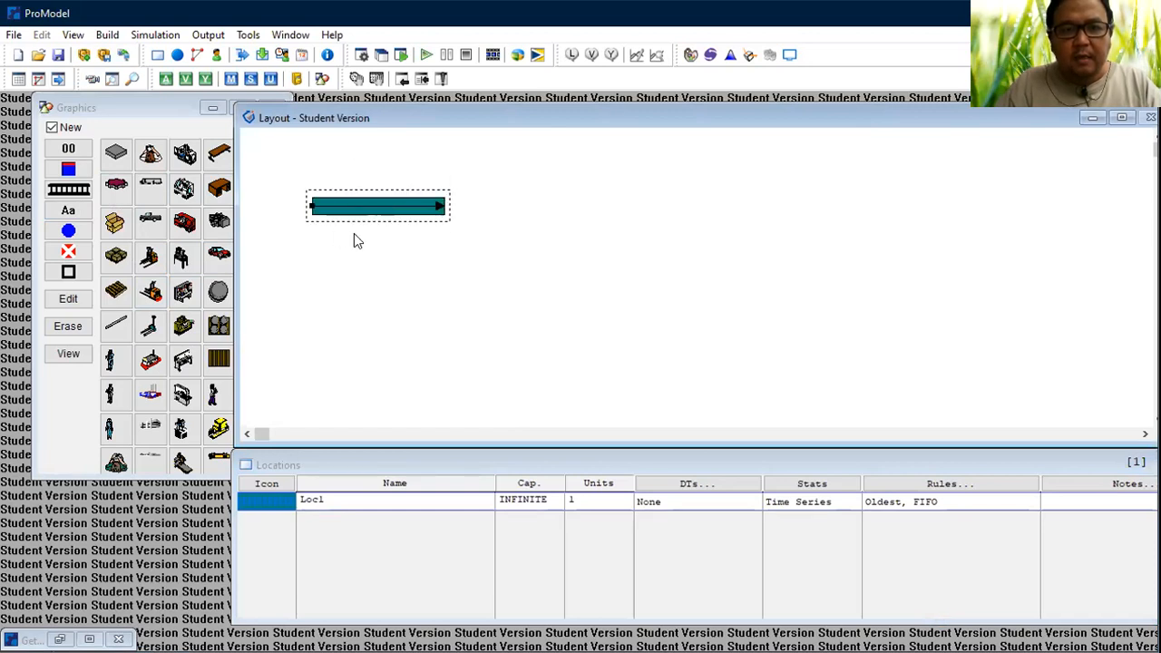
left_click(324, 500)
key("BackSpace")
key("BackSpace")
key("BackSpace")
key("BackSpace")
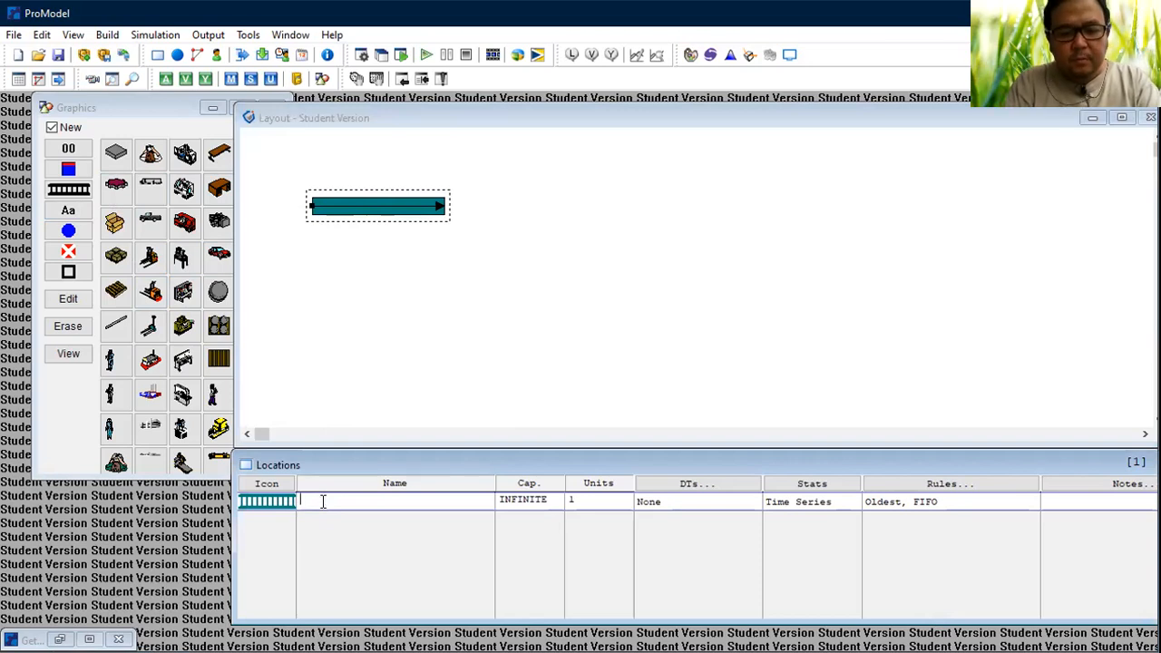
type("Que")
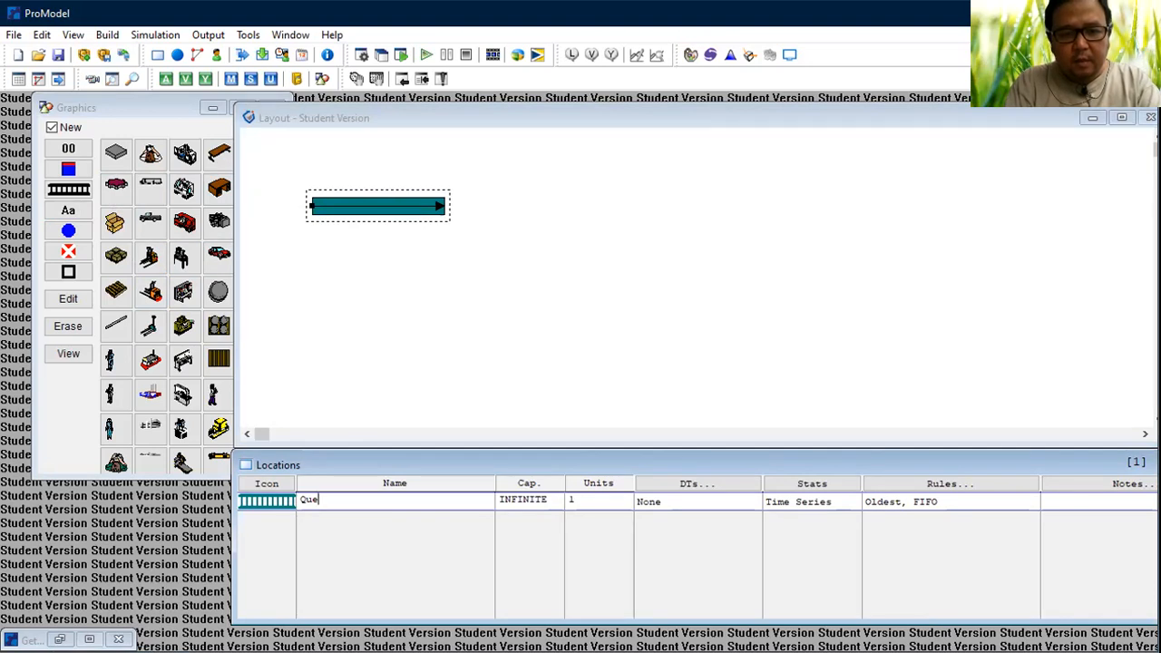
type("ue")
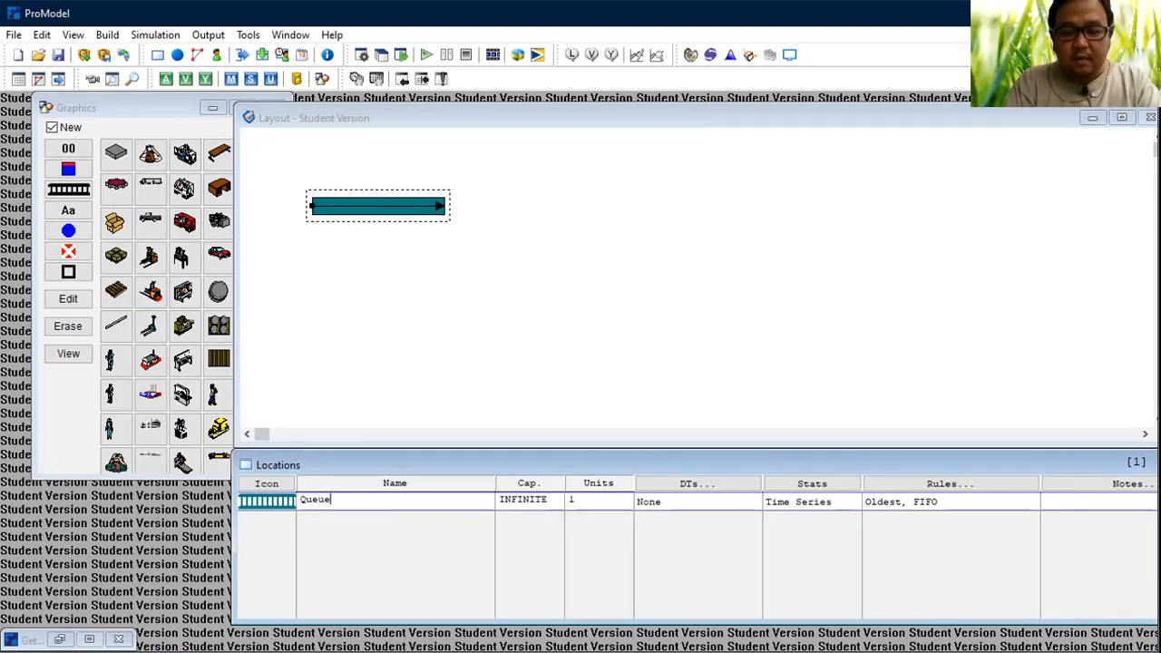
type("_1")
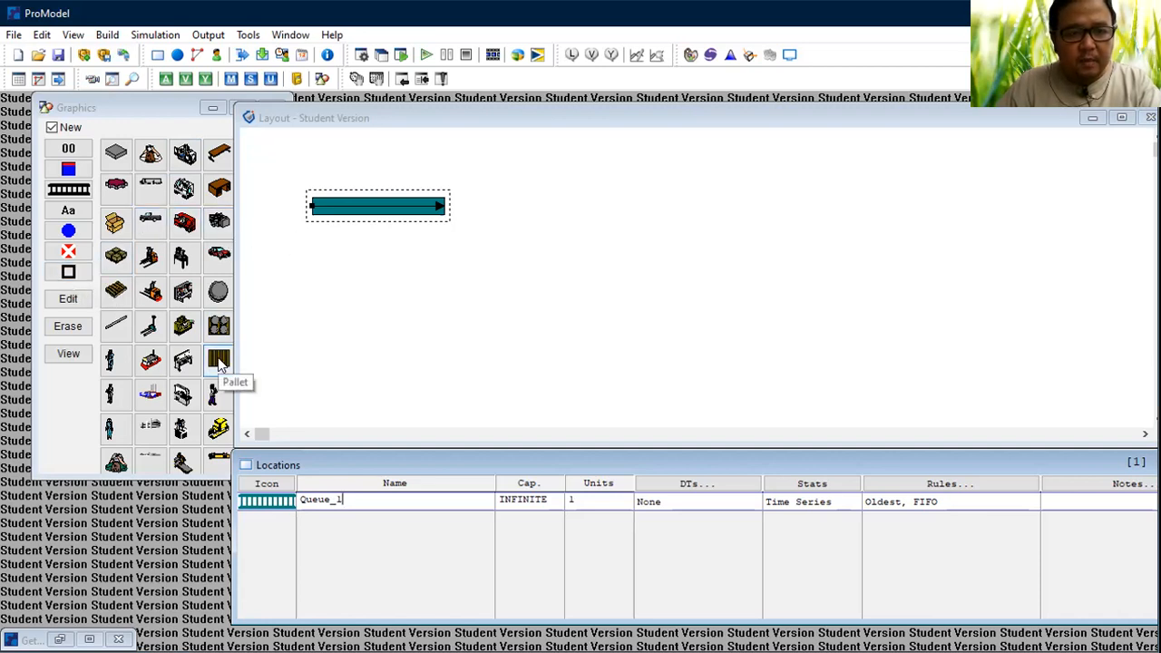
Step: Place a Pallet graphic as a new location to the right of the queue and name it Receiveing_doc
left_click(219, 361)
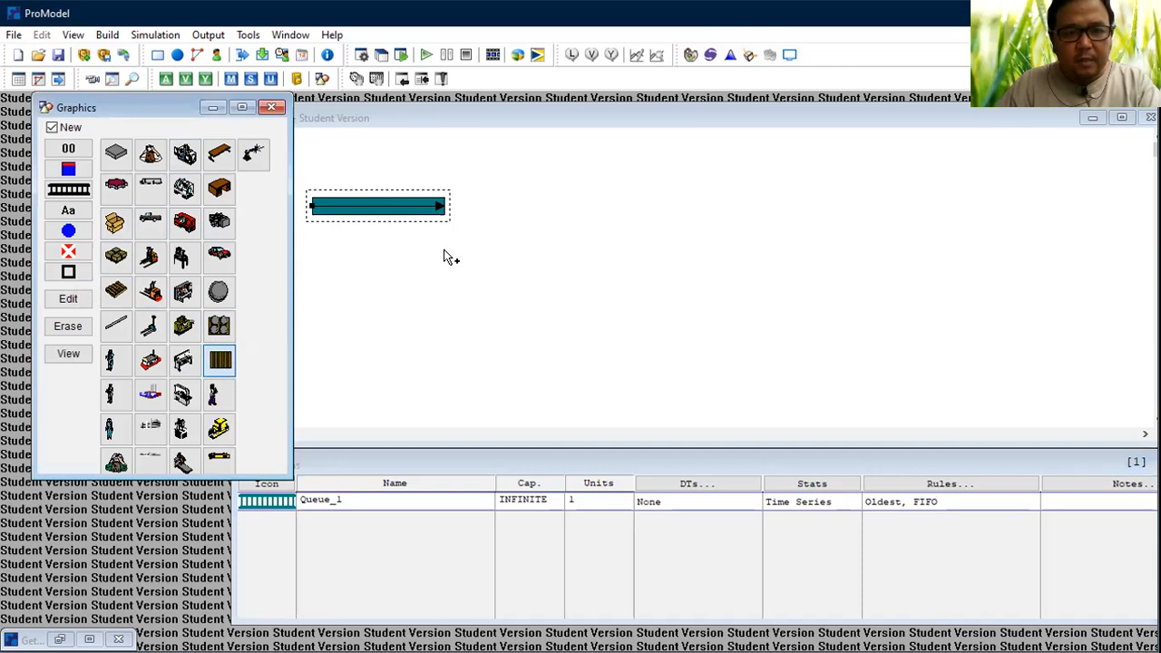
left_click(505, 208)
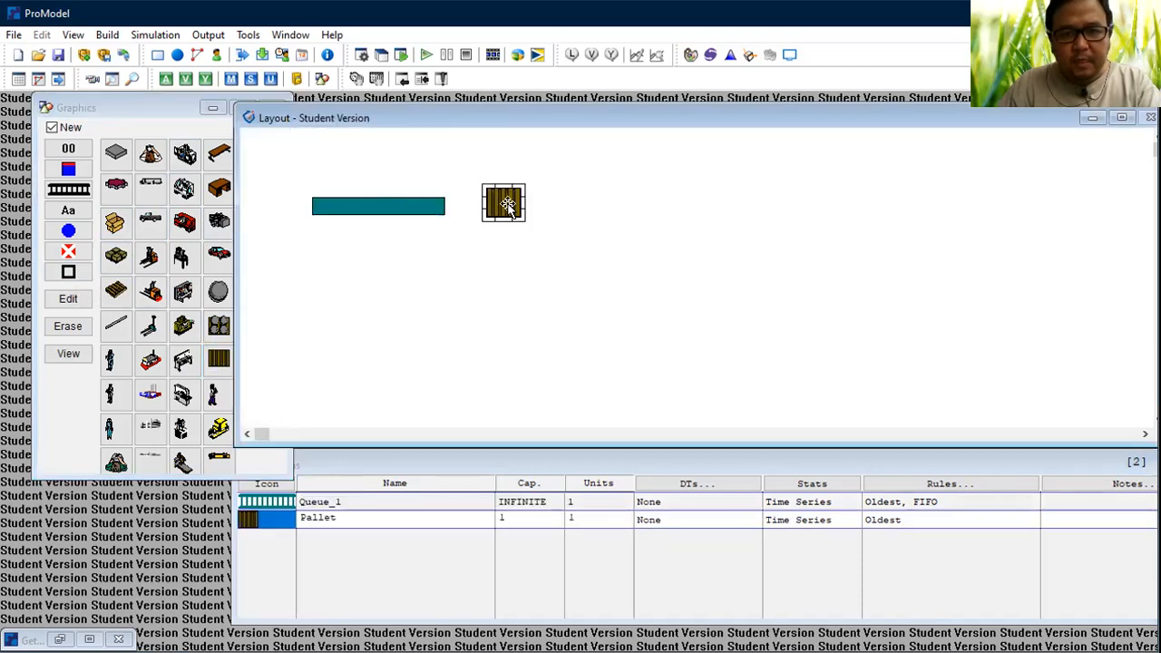
left_click(343, 518)
key("BackSpace")
key("BackSpace")
key("BackSpace")
key("BackSpace")
key("BackSpace")
key("BackSpace")
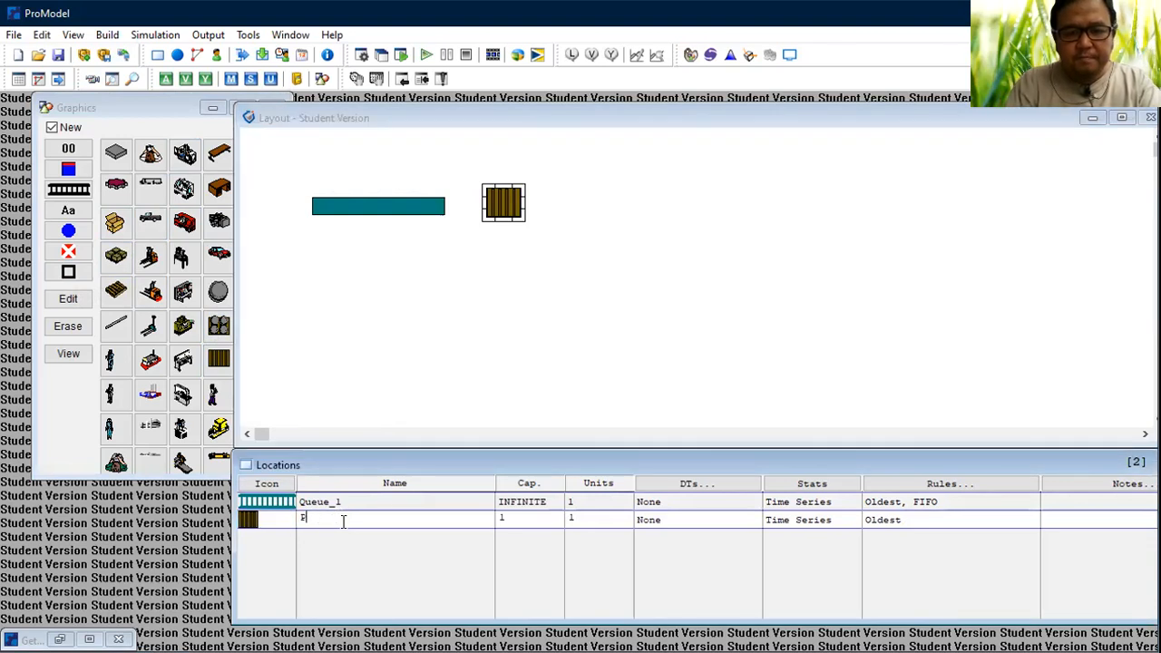
type("Receivein")
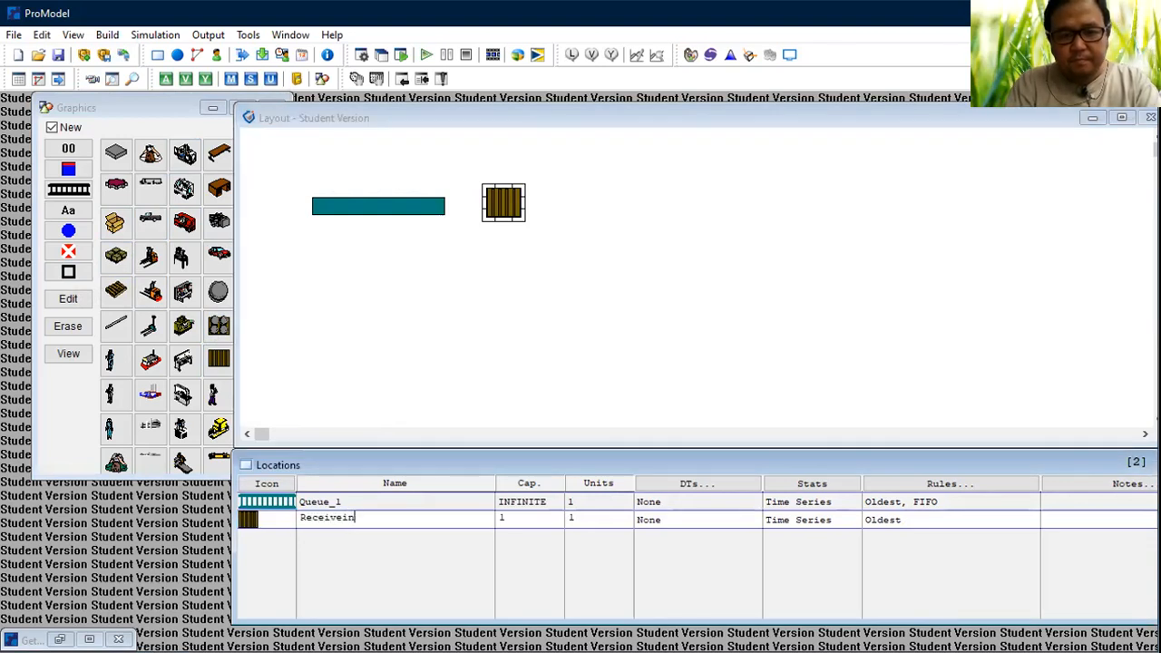
type("g_doc")
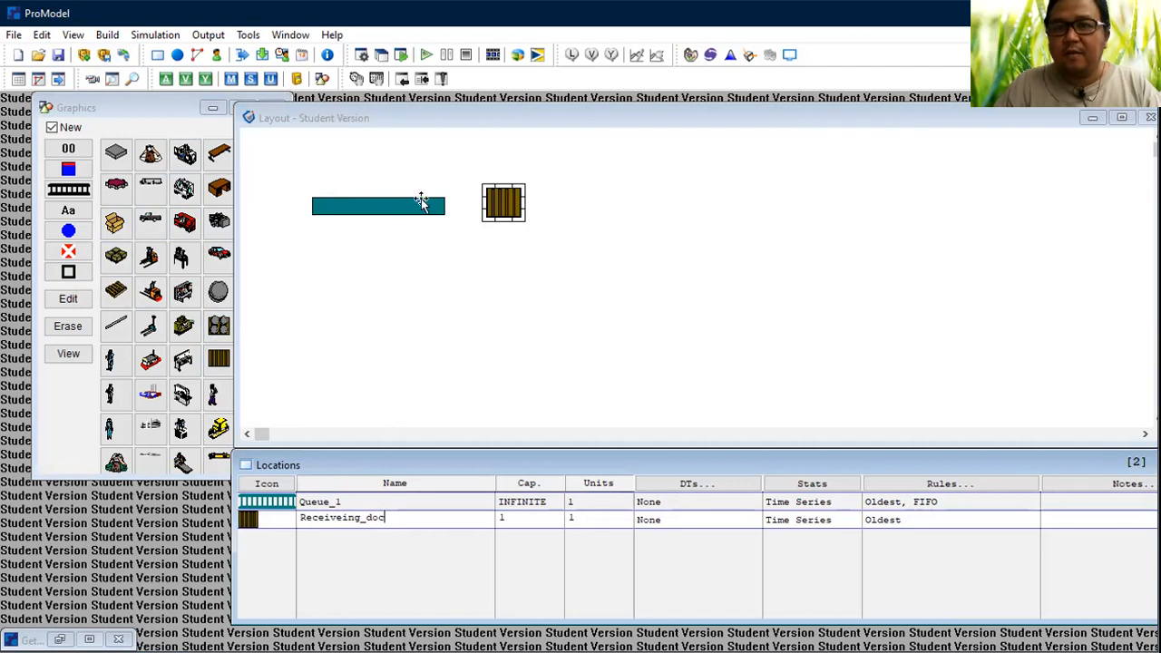
Step: Delete the Queue_1 location record from the model
left_click(377, 203)
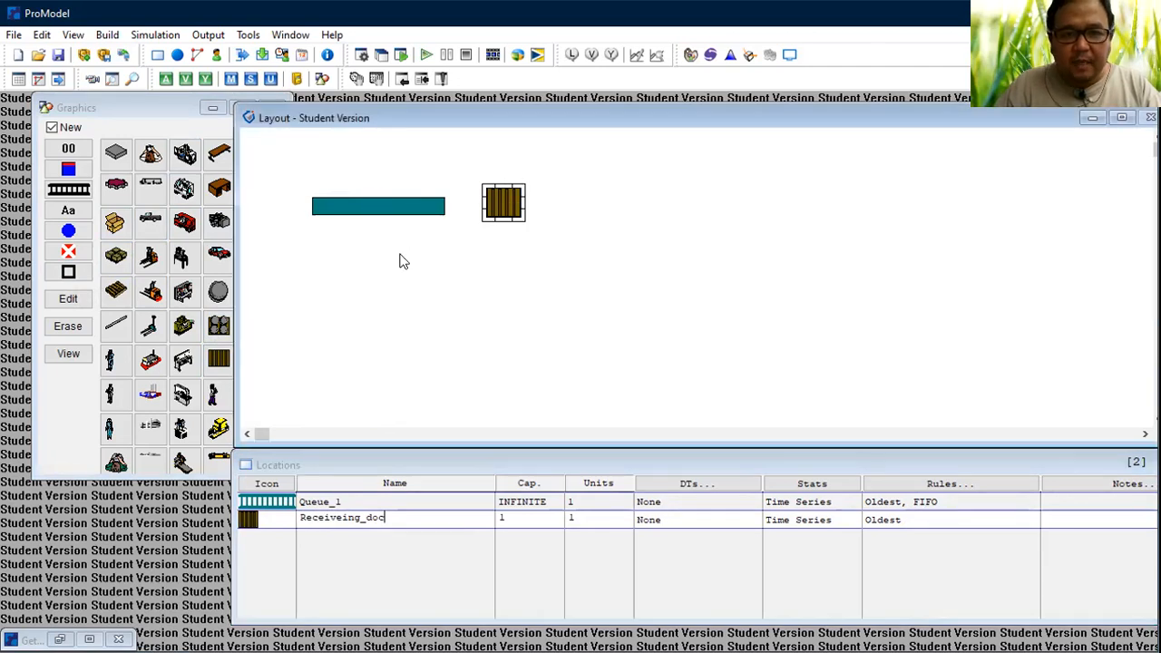
left_click(380, 469)
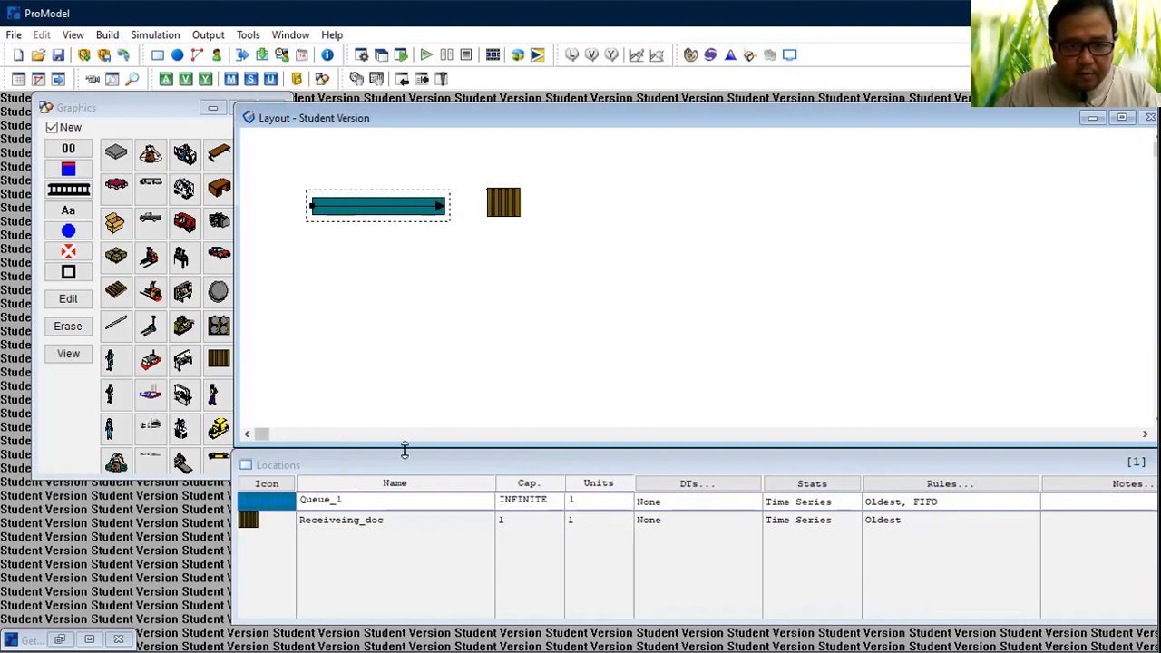
left_click(368, 502)
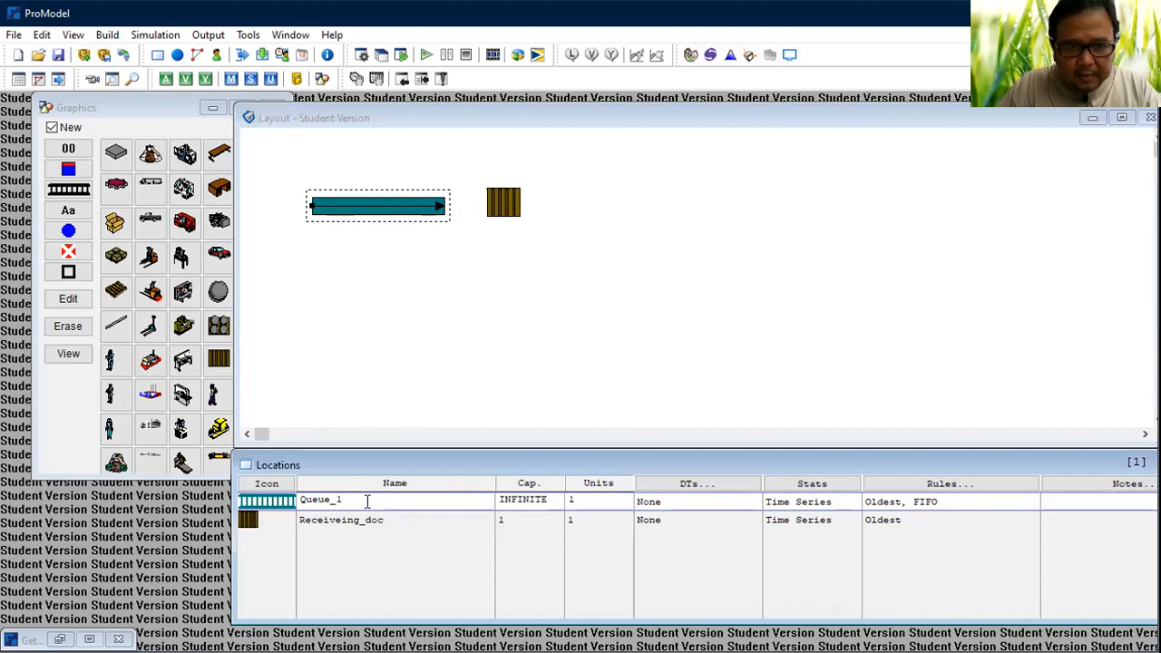
left_click(42, 37)
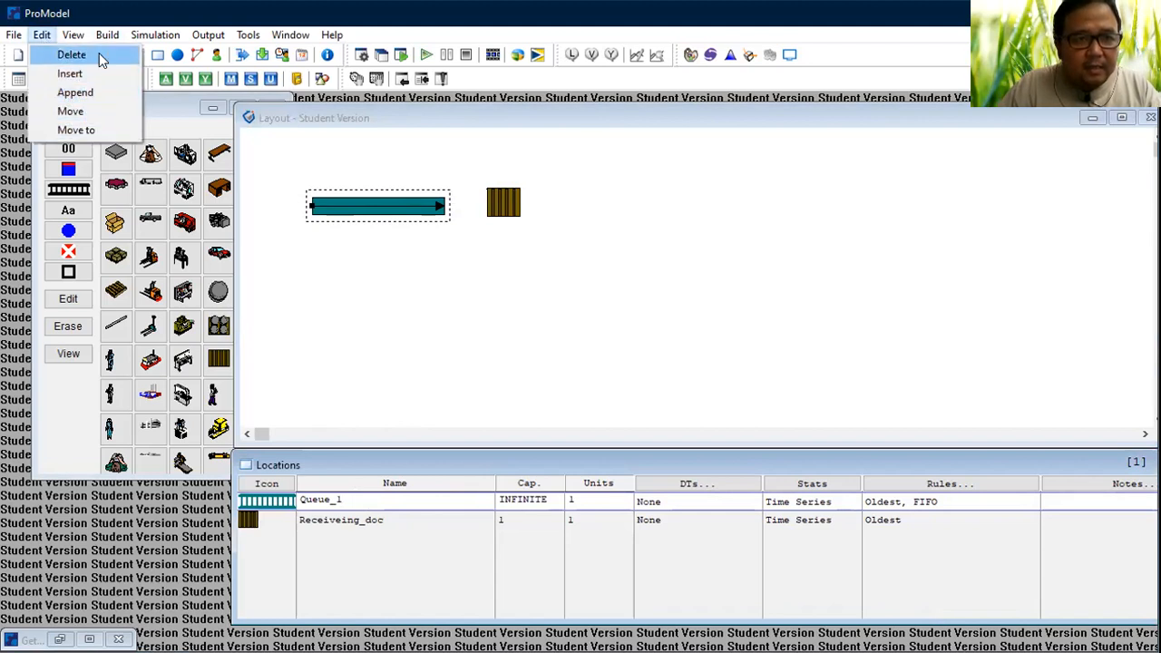
left_click(100, 58)
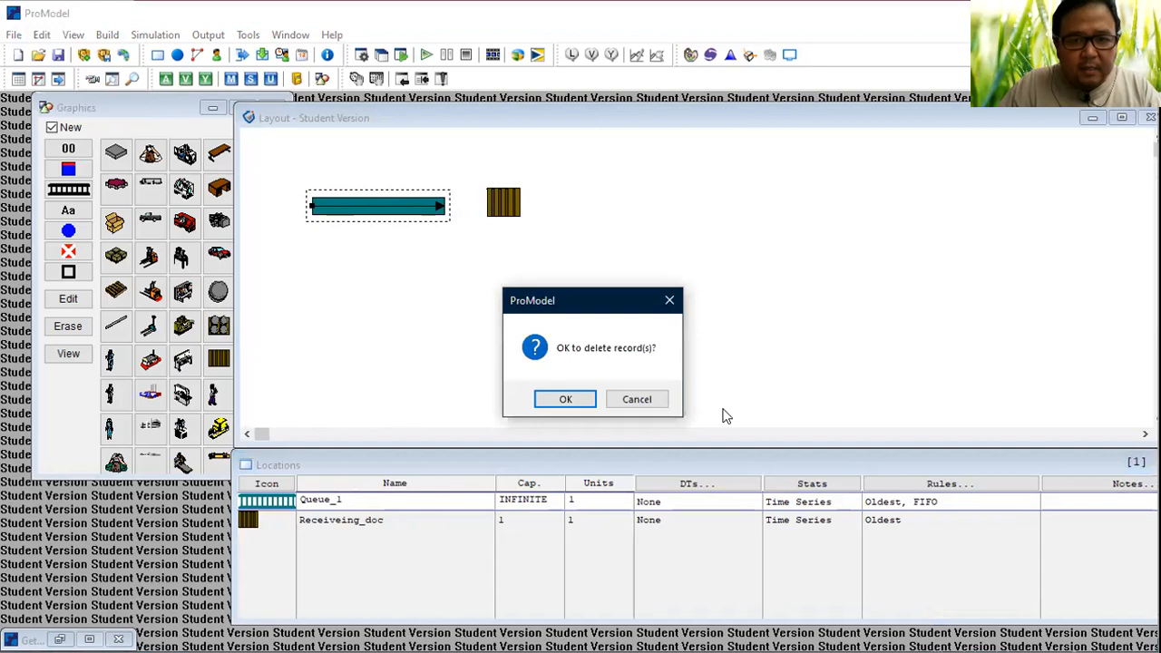
left_click(565, 399)
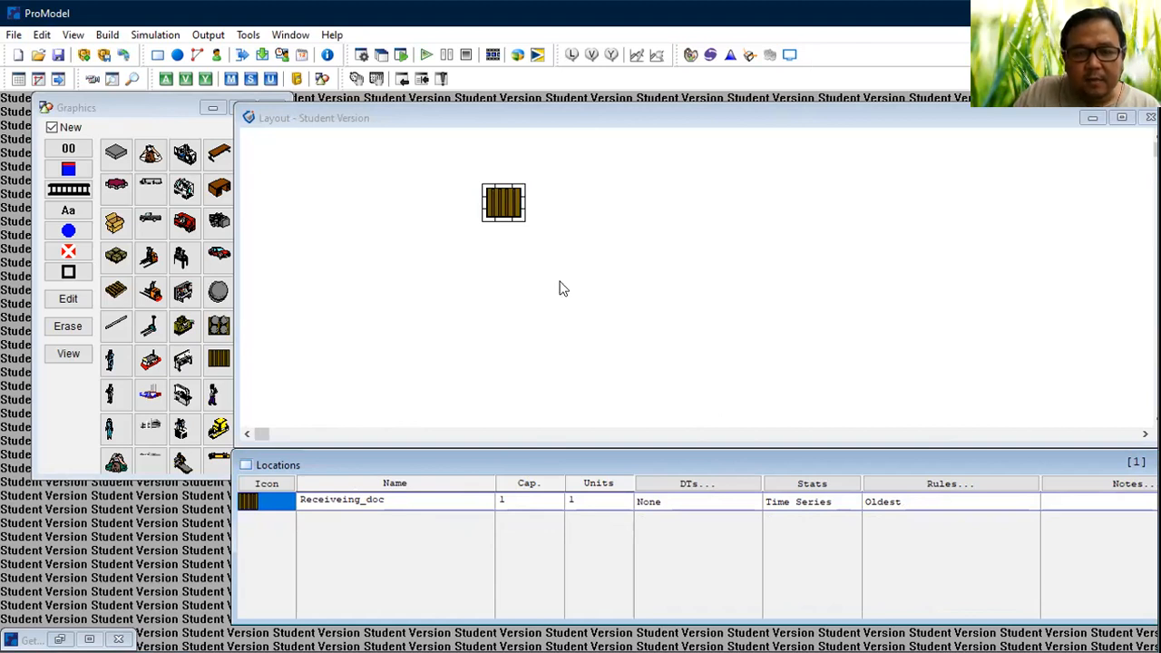
Step: Move the Receiveing_doc pallet left in the layout to where the deleted queue was
left_click_drag(503, 204, 385, 206)
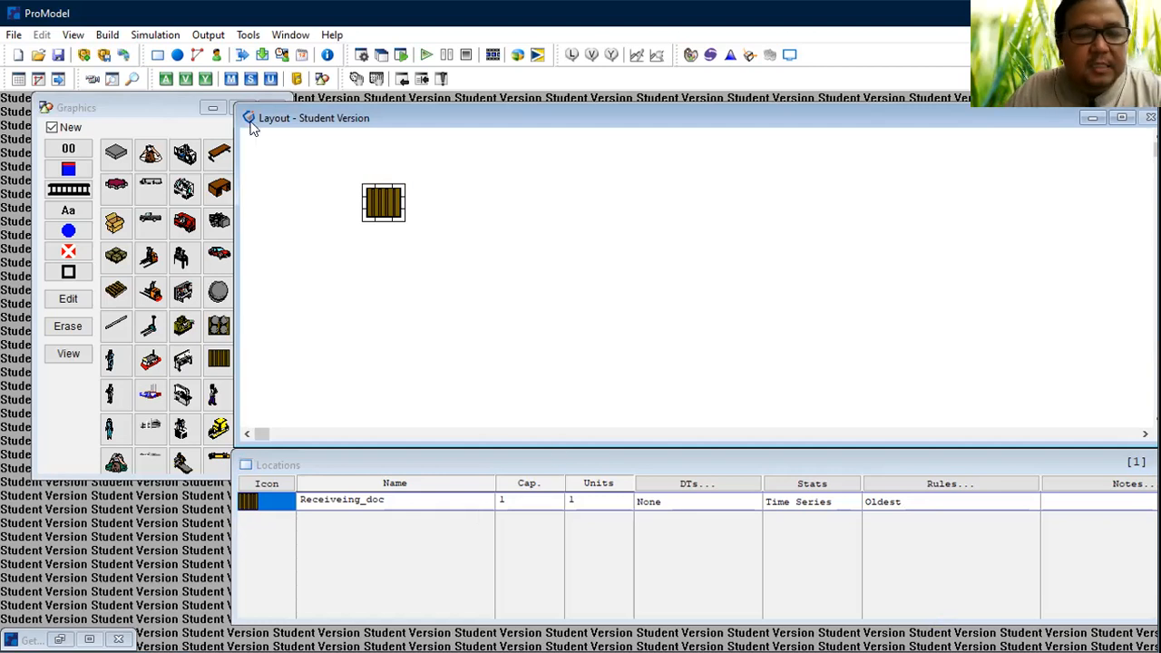
left_click(521, 500)
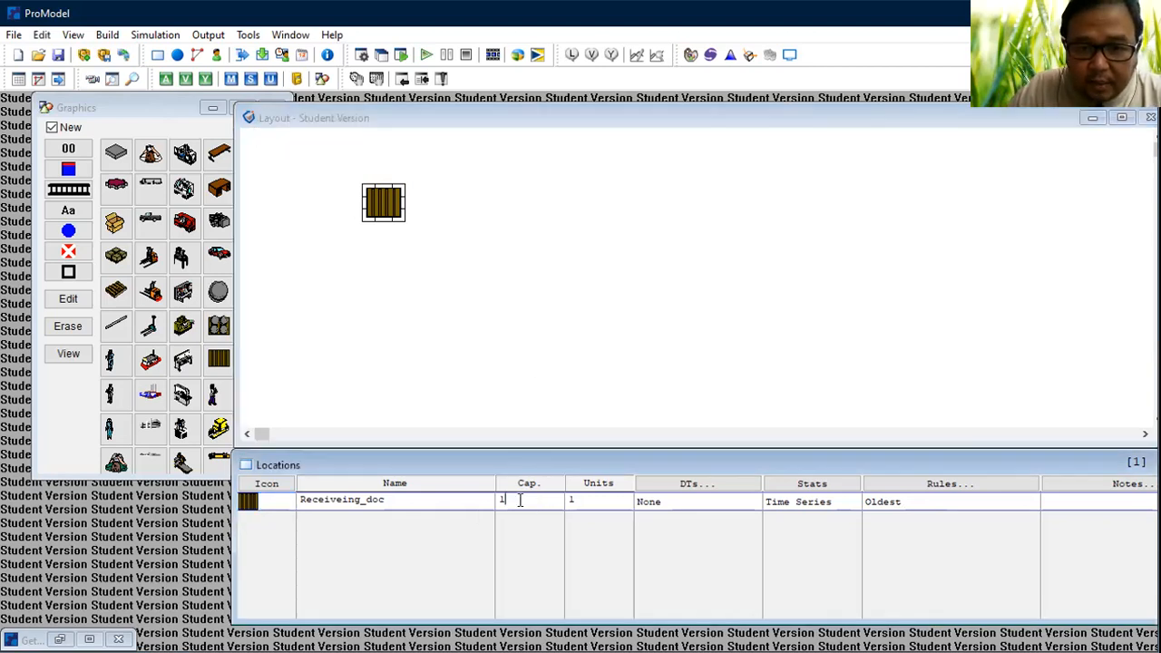
left_click(586, 500)
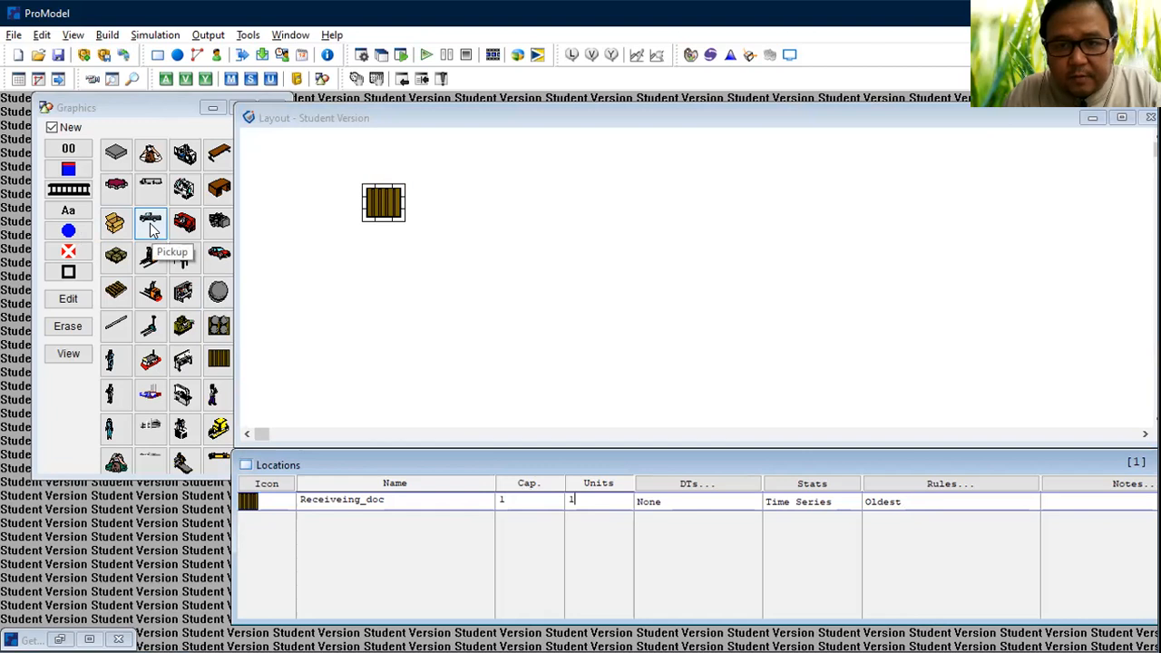
key("alt+Tab")
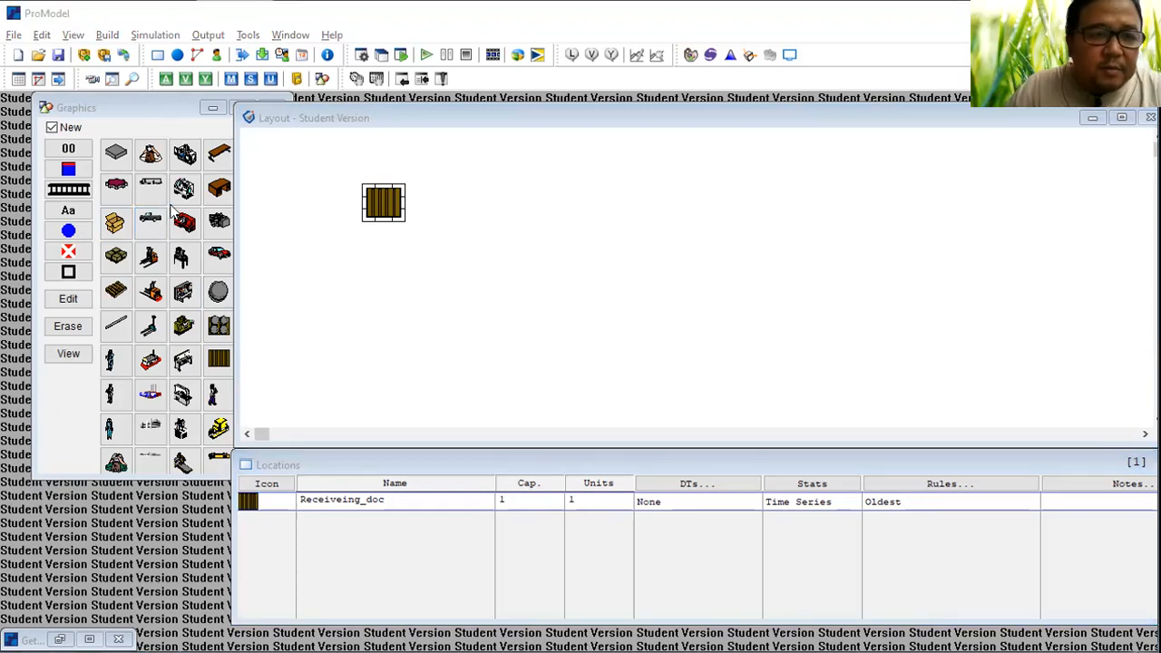
key("alt+Tab")
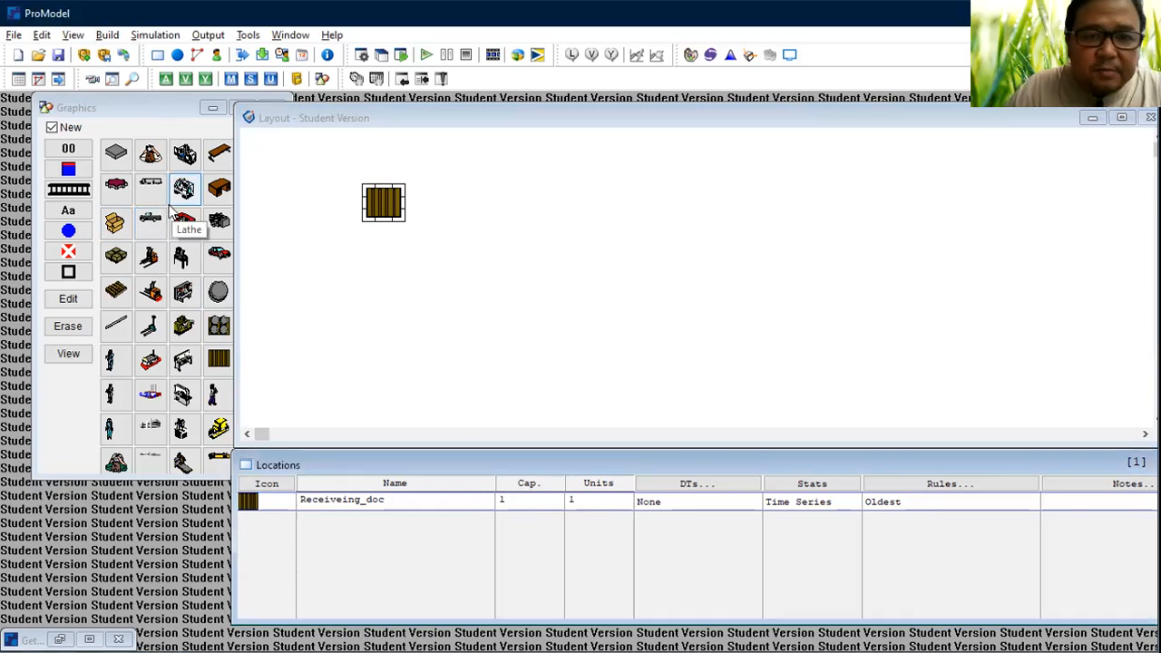
Step: Draw a horizontal conveyor/queue location just right of the pallet and name it Queue1
left_click(69, 189)
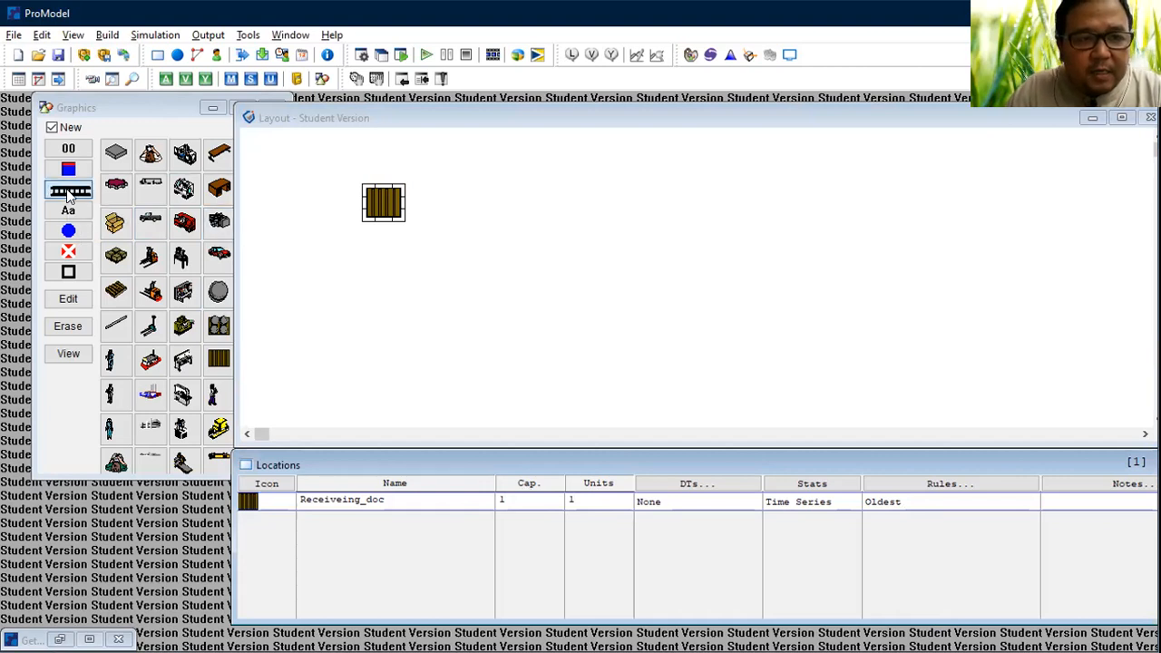
left_click(433, 207)
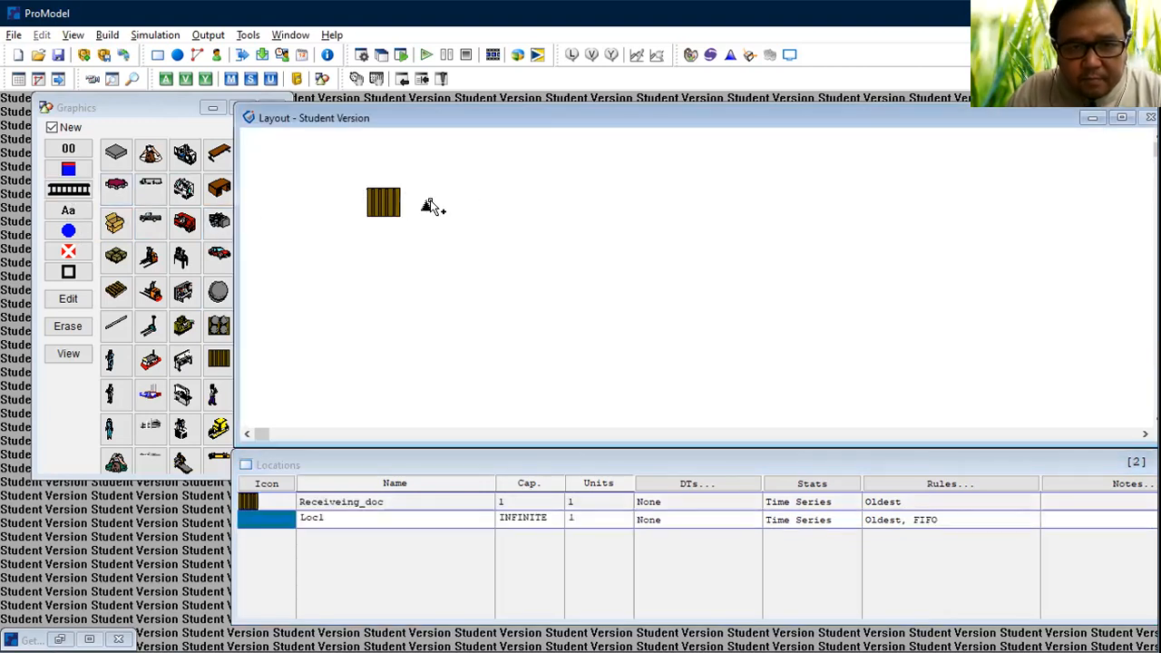
right_click(538, 199)
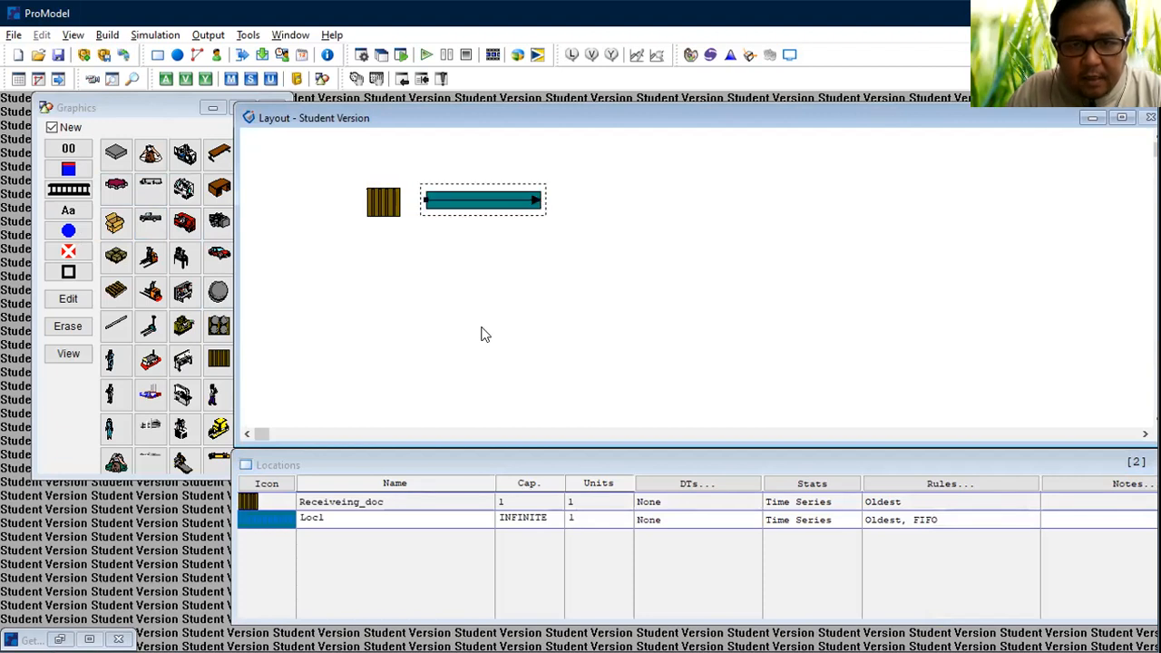
left_click(328, 522)
key("BackSpace")
key("BackSpace")
key("BackSpace")
key("BackSpace")
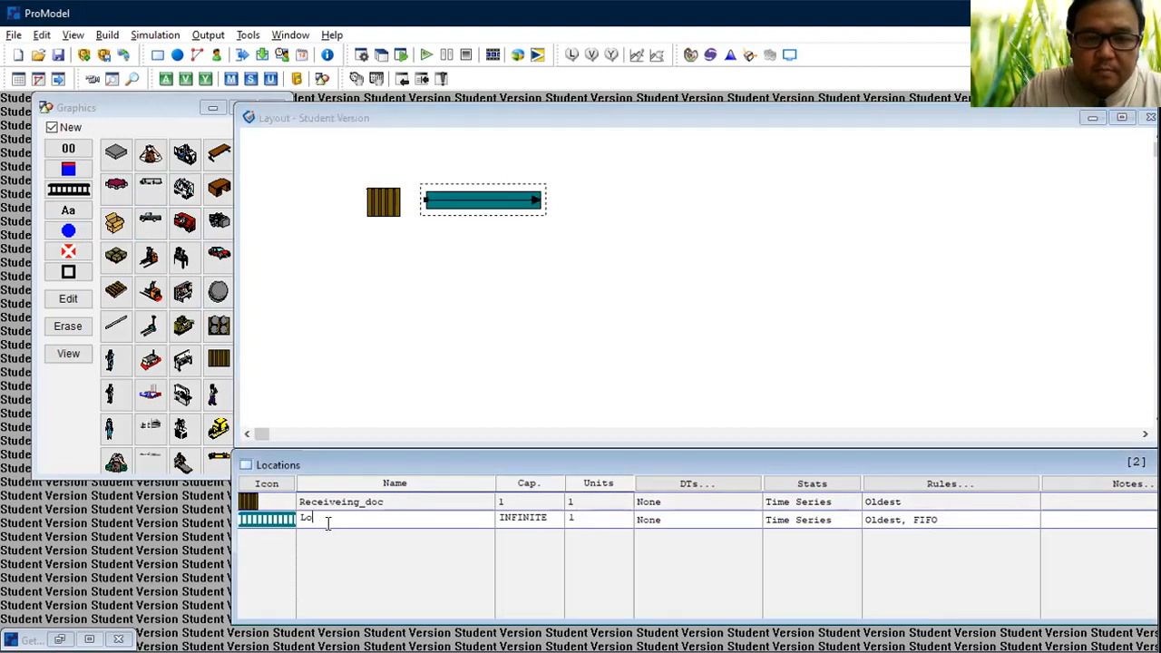
type("eue1")
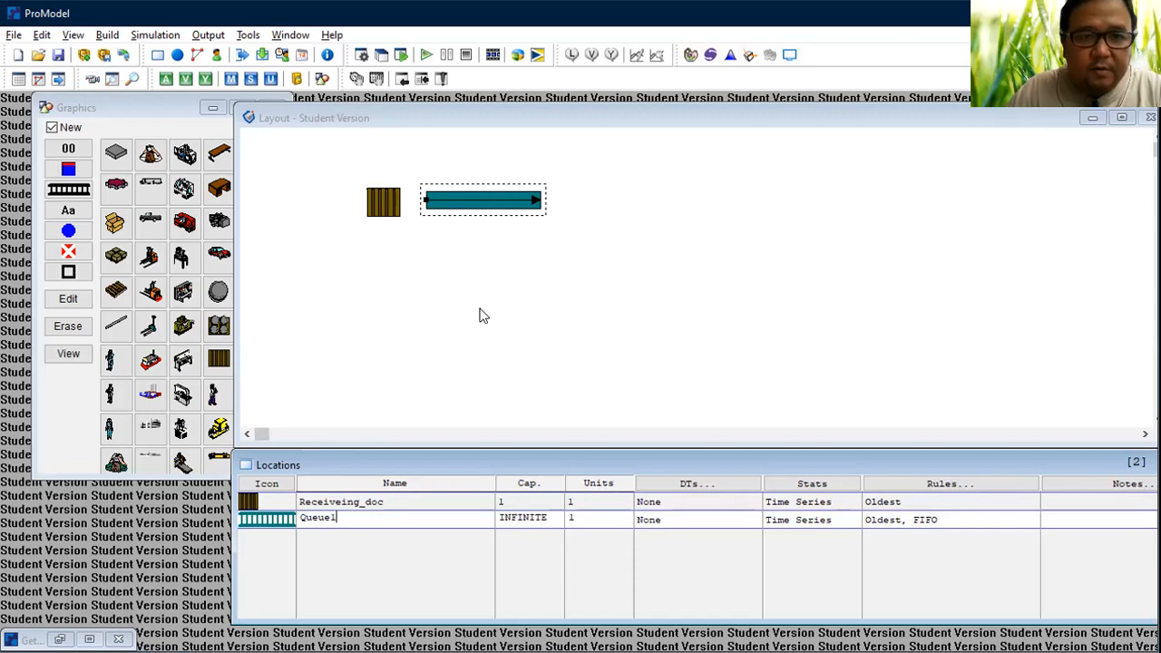
Step: Place a Saw graphic as a location at the right end of Queue1 and name it Cutter_machinge
double_click(150, 107)
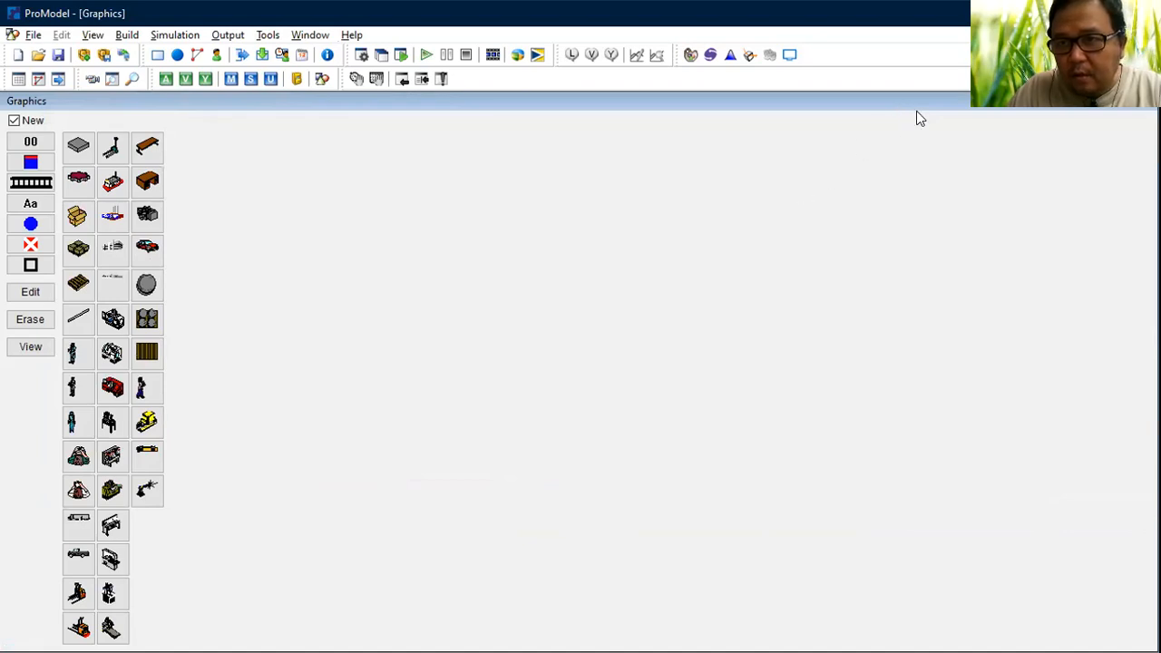
left_click(1129, 35)
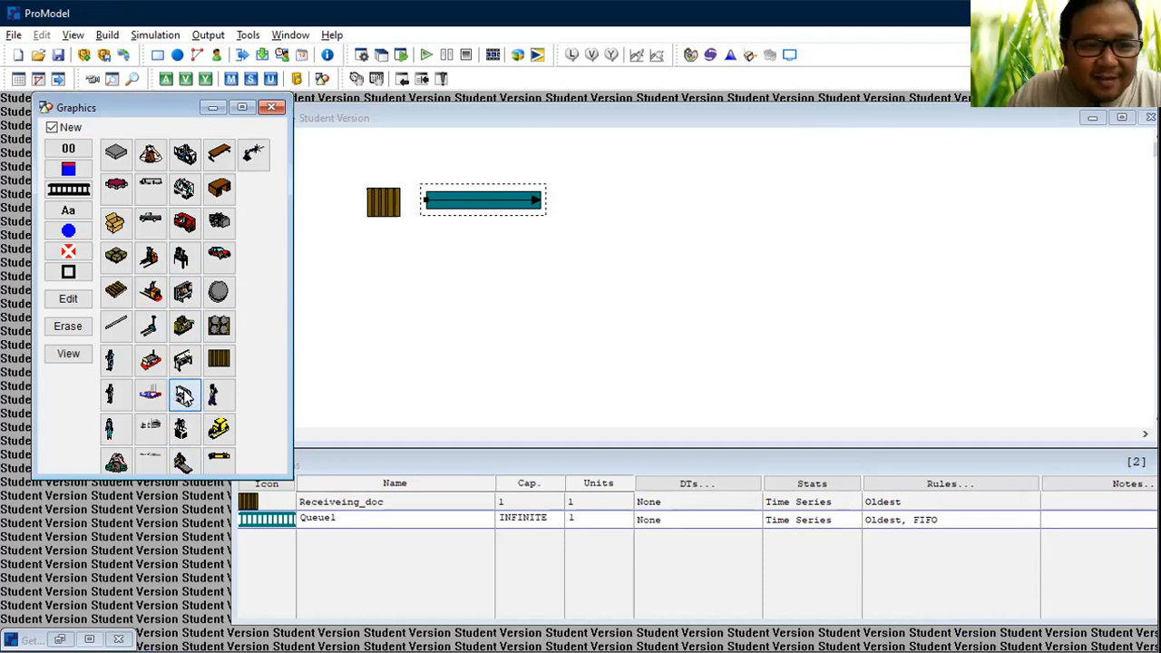
left_click(617, 201)
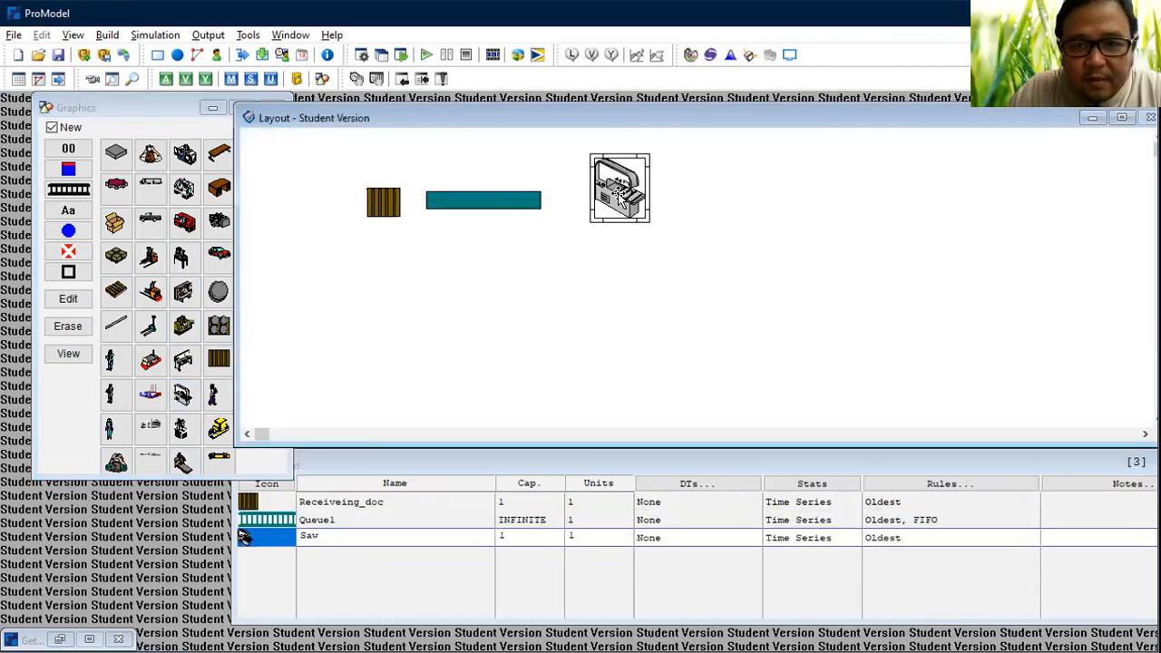
left_click(322, 536)
key("BackSpace")
key("BackSpace")
key("BackSpace")
type("Cutter_machinge")
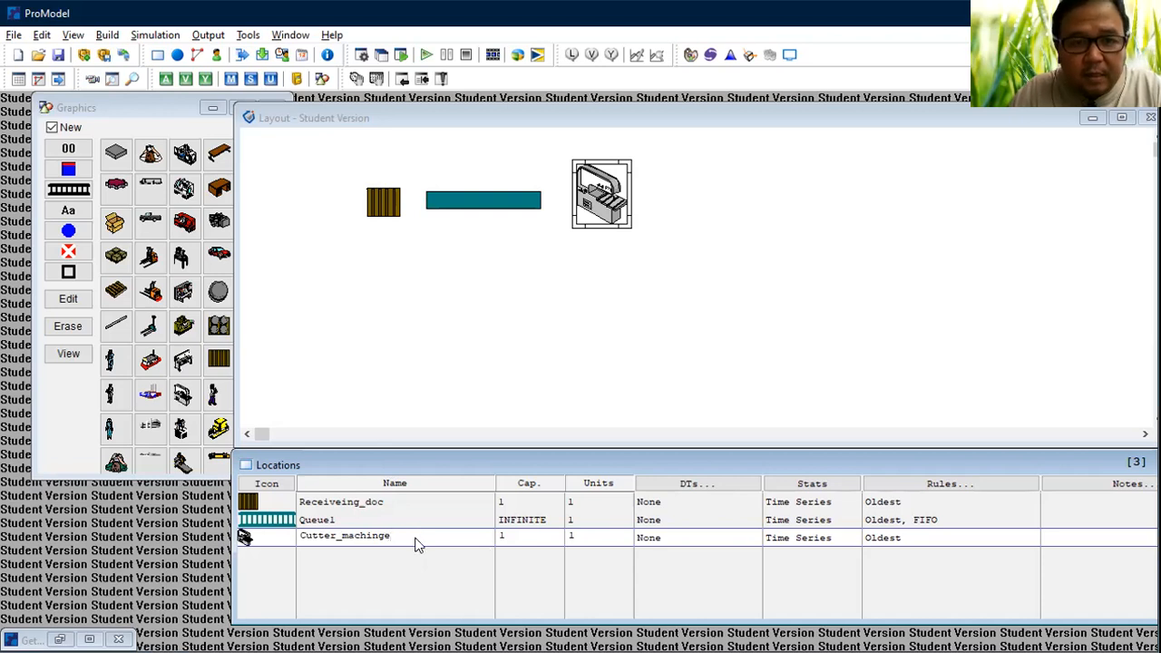
Step: Draw a horizontal conveyor/queue location about 19 feet long just right of the Cutter_machinge saw
key("alt+Tab")
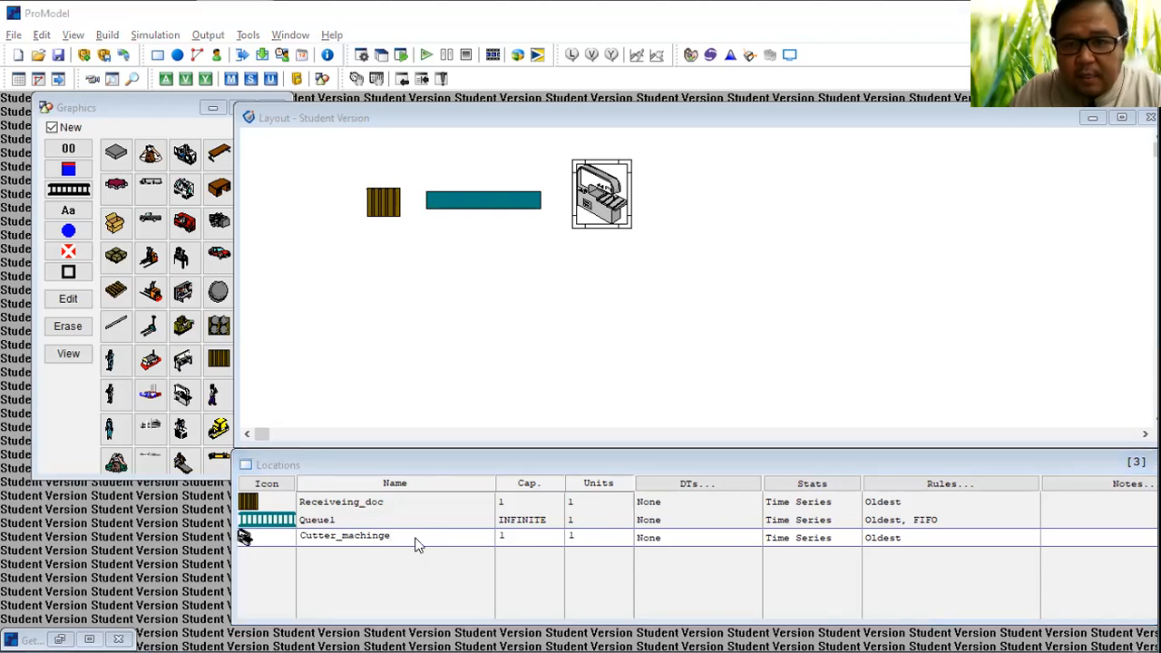
left_click(121, 107)
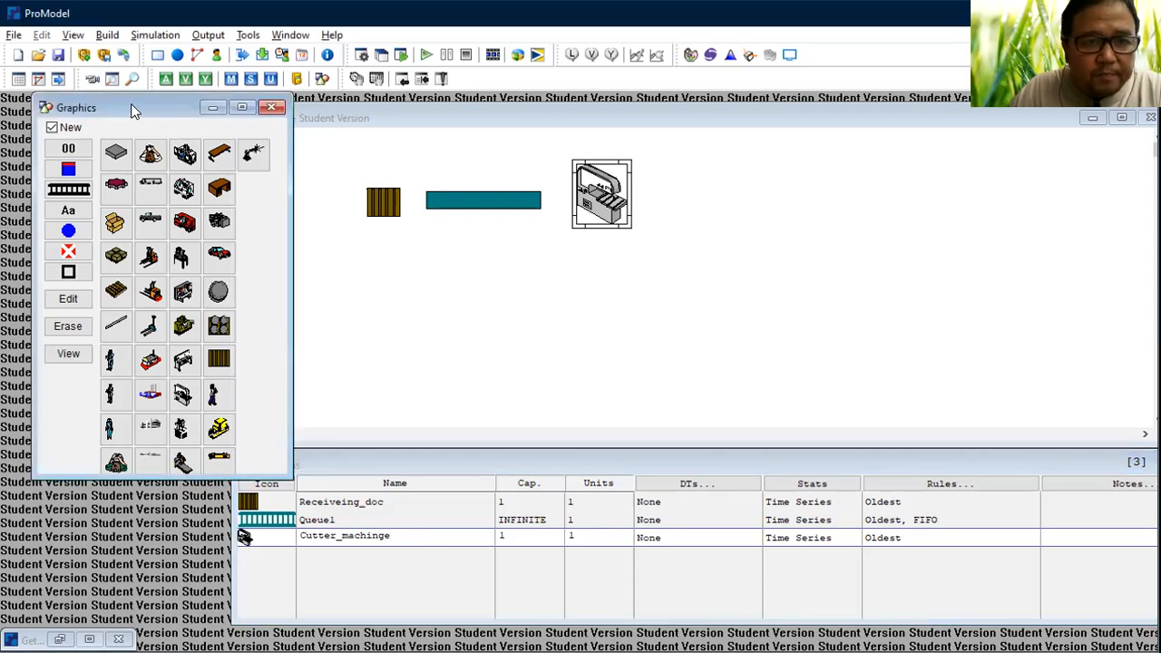
left_click_drag(131, 109, 94, 107)
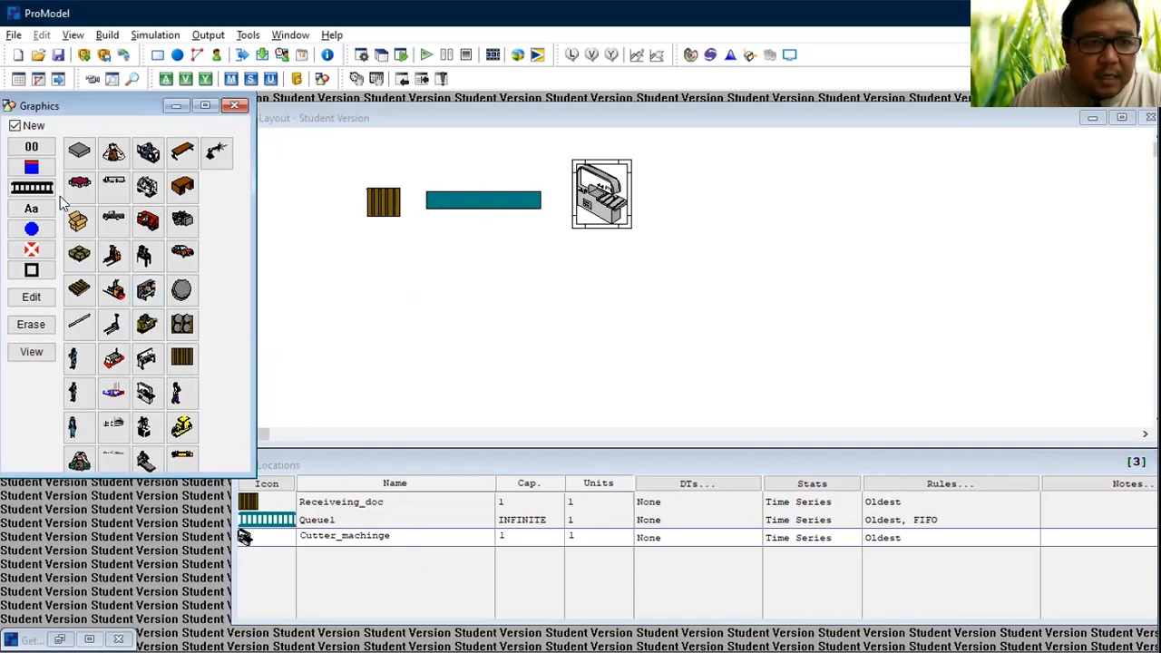
left_click(33, 188)
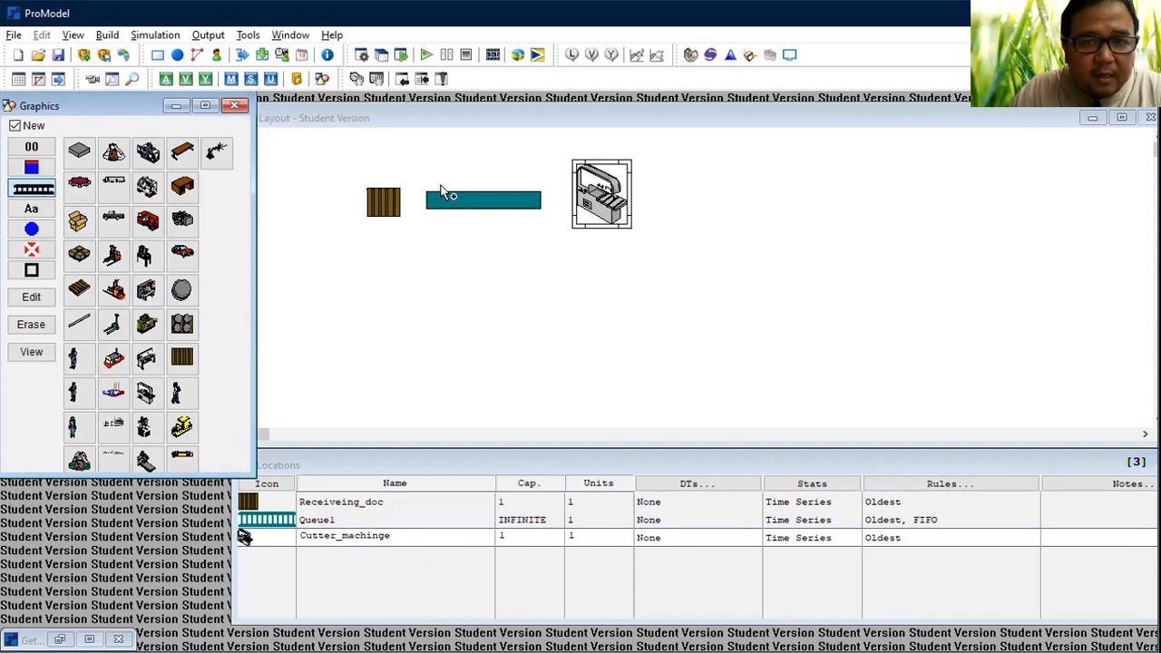
left_click(644, 198)
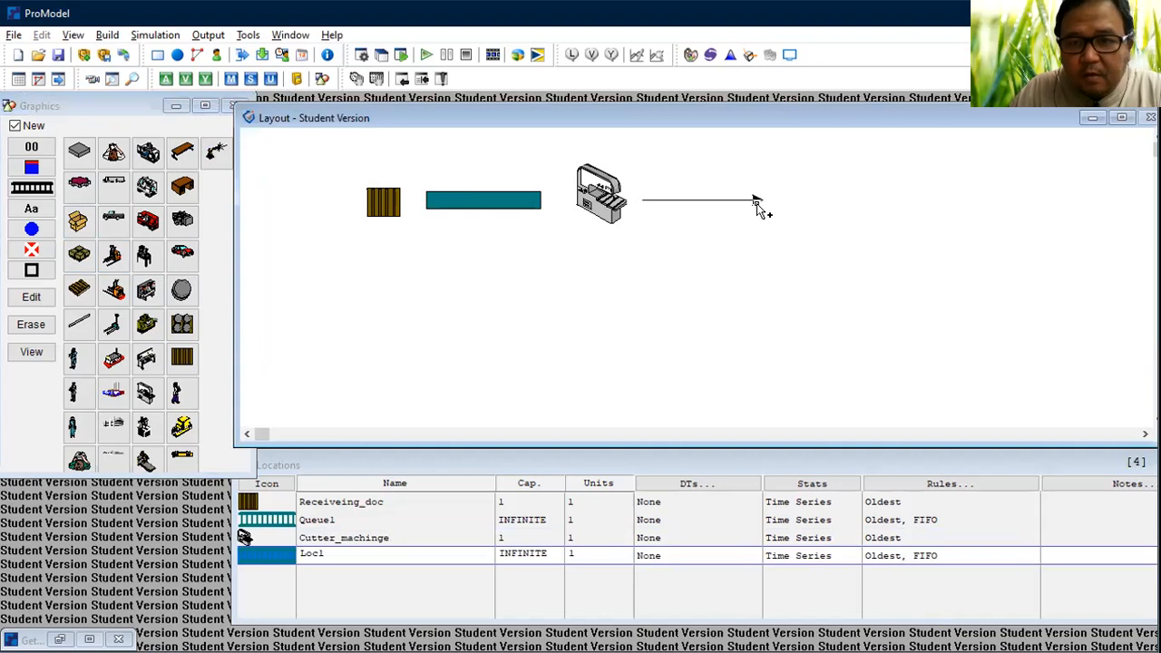
right_click(749, 201)
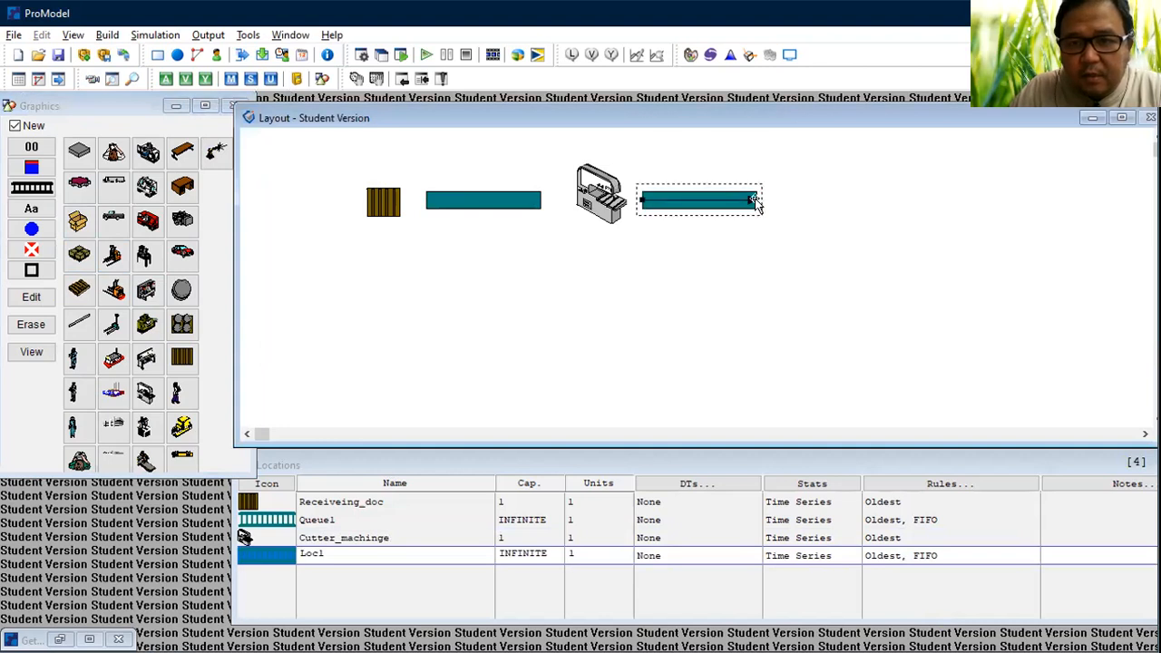
double_click(752, 199)
left_click(742, 467)
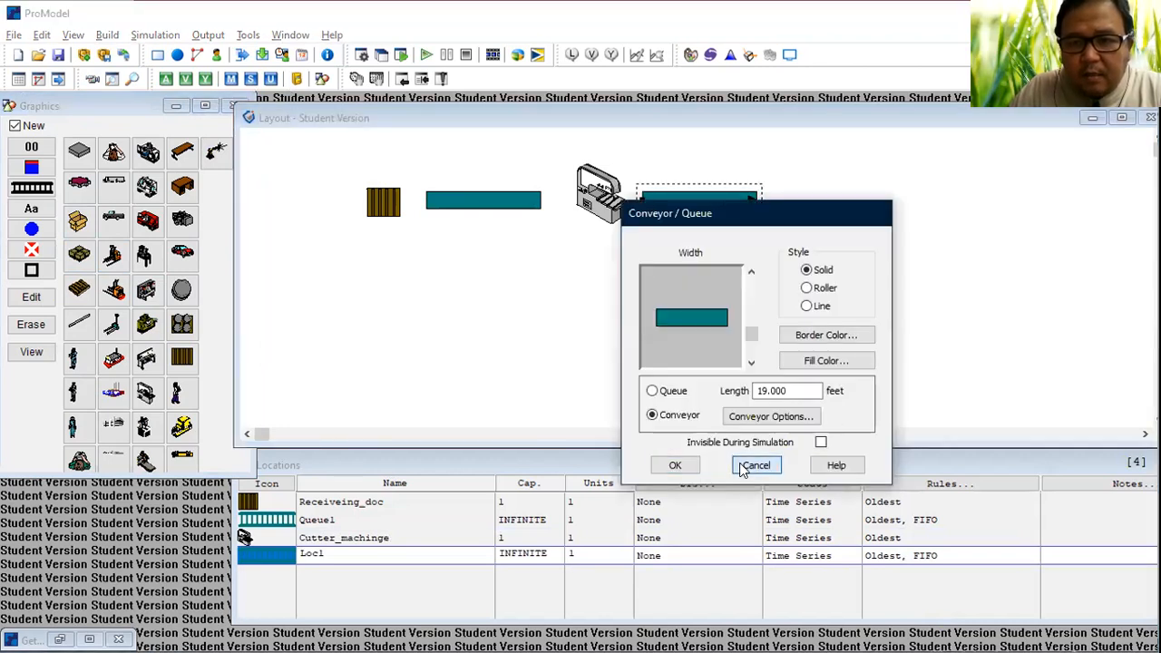
Step: Name the new conveyor location after the cutter machine Queue2
left_click(326, 556)
key("BackSpace")
key("BackSpace")
key("BackSpace")
key("BackSpace")
type("Mov")
key("BackSpace")
key("BackSpace")
key("BackSpace")
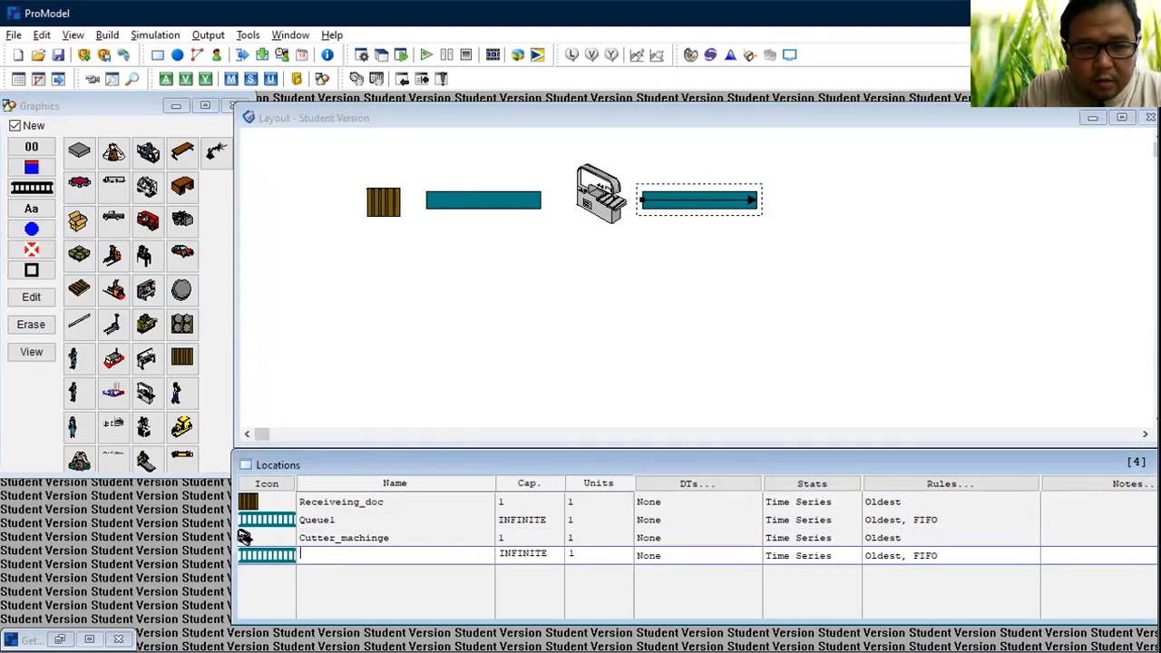
type("Queue")
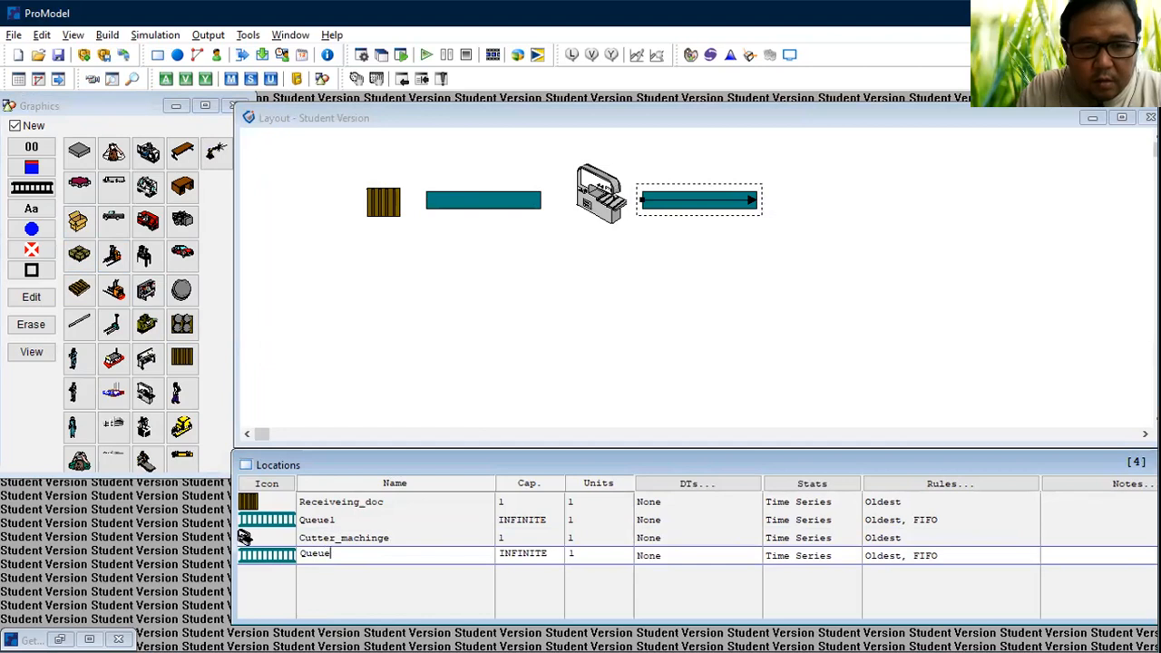
type("2")
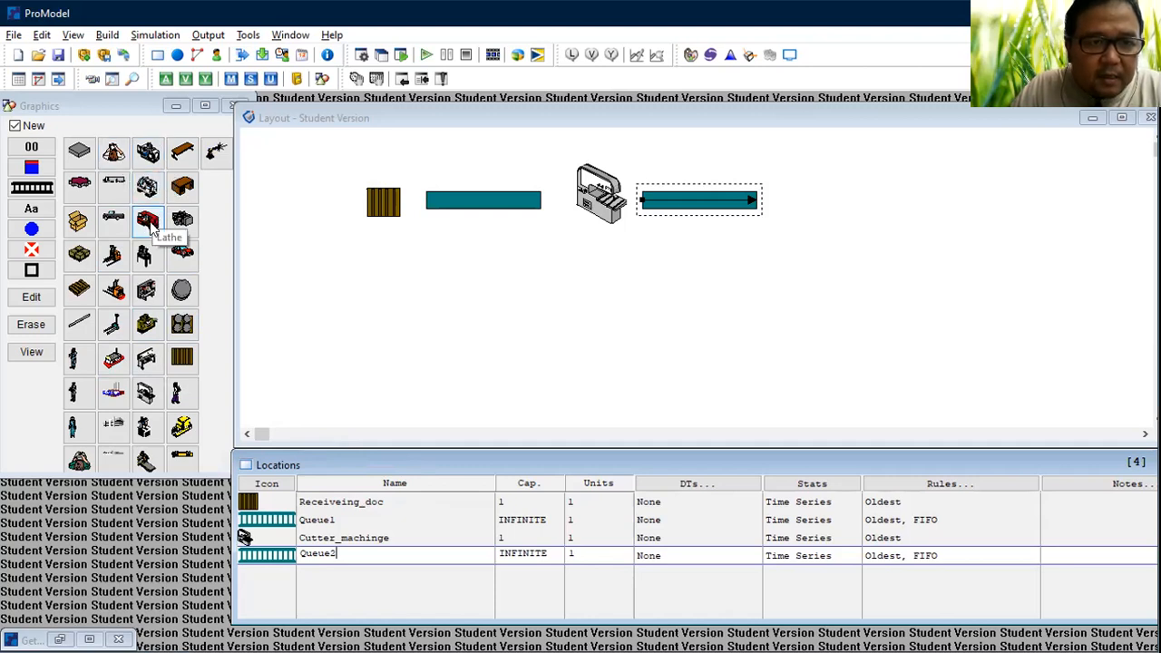
Step: Place a Lathe graphic as a location at the right end of Queue2, vertically aligned with the conveyor
left_click(838, 210)
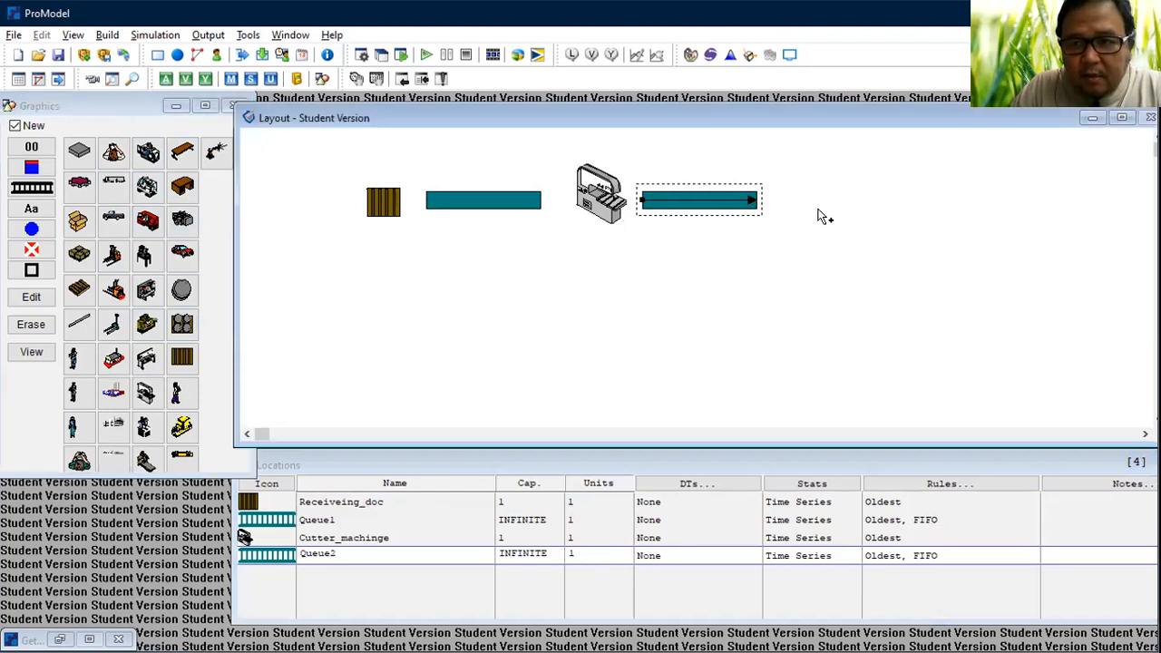
left_click(147, 220)
left_click(805, 184)
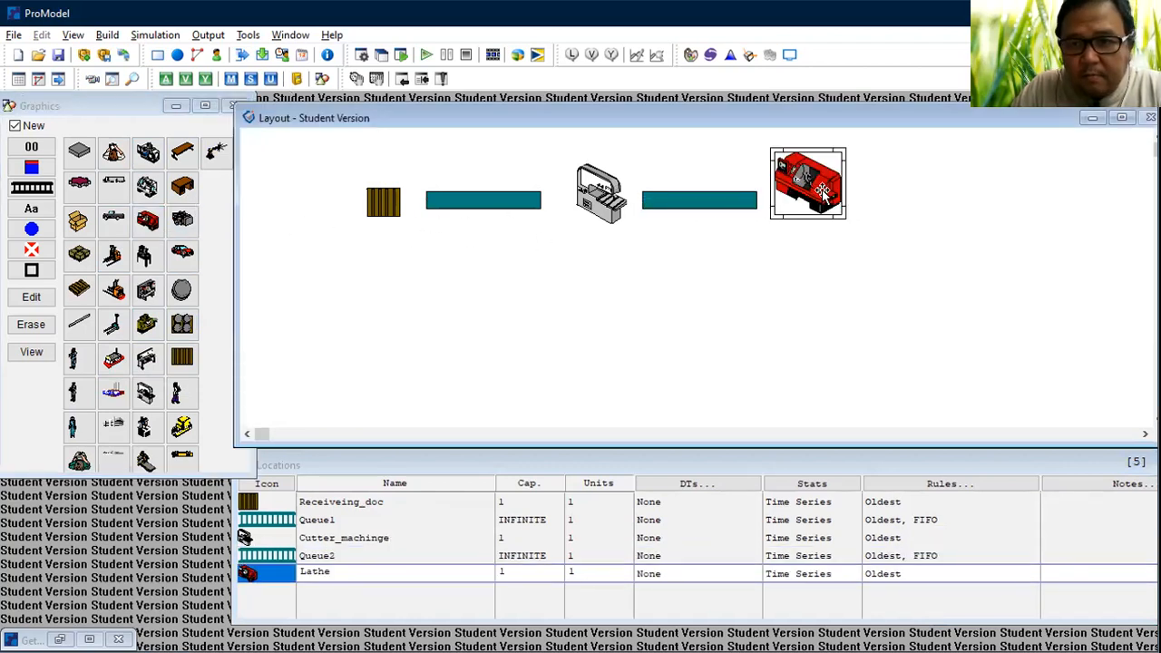
left_click_drag(818, 179, 817, 193)
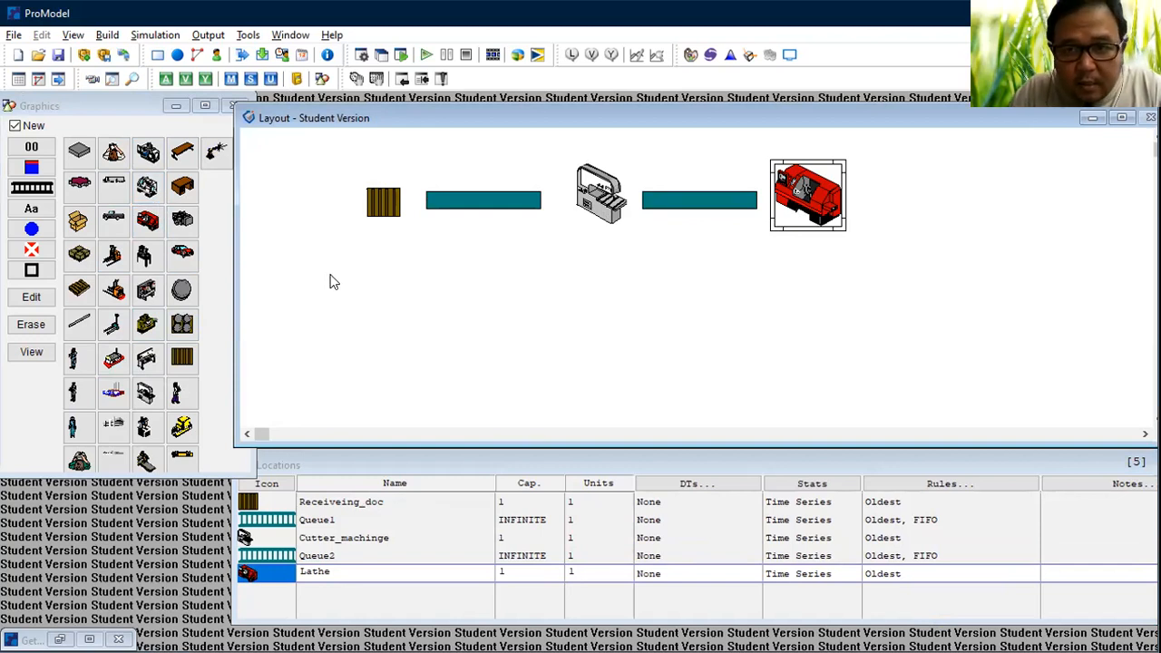
Step: Draw an L-shaped conveyor/queue location about 33 feet long that runs right from the lathe and turns downward
key("alt+Tab")
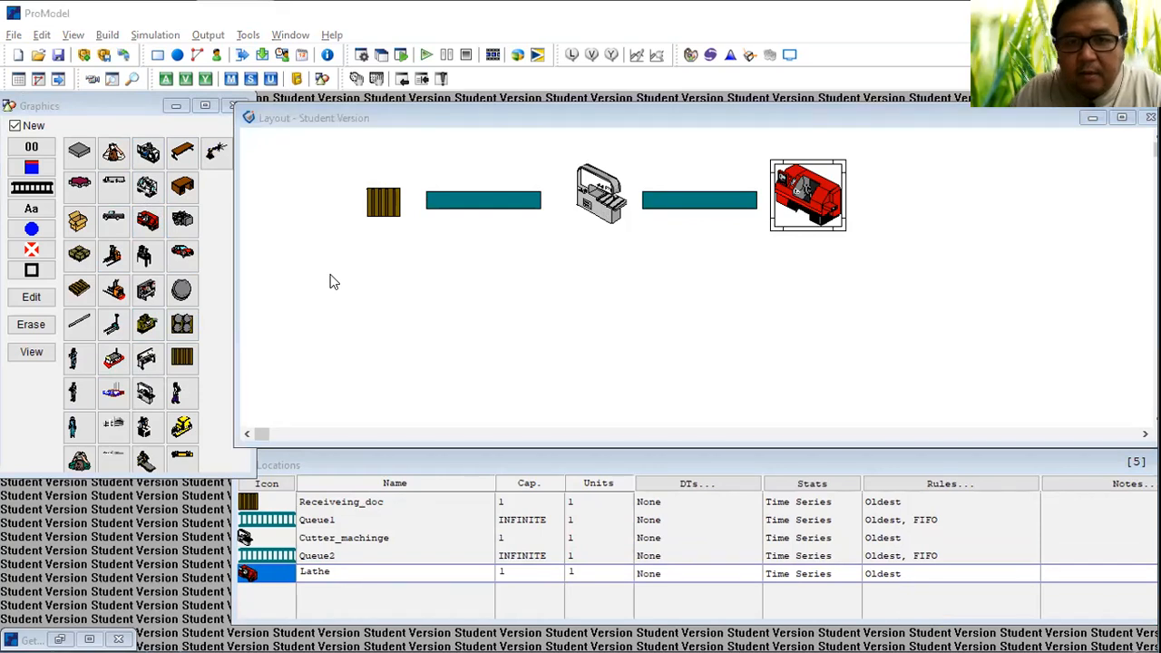
key("alt+Tab")
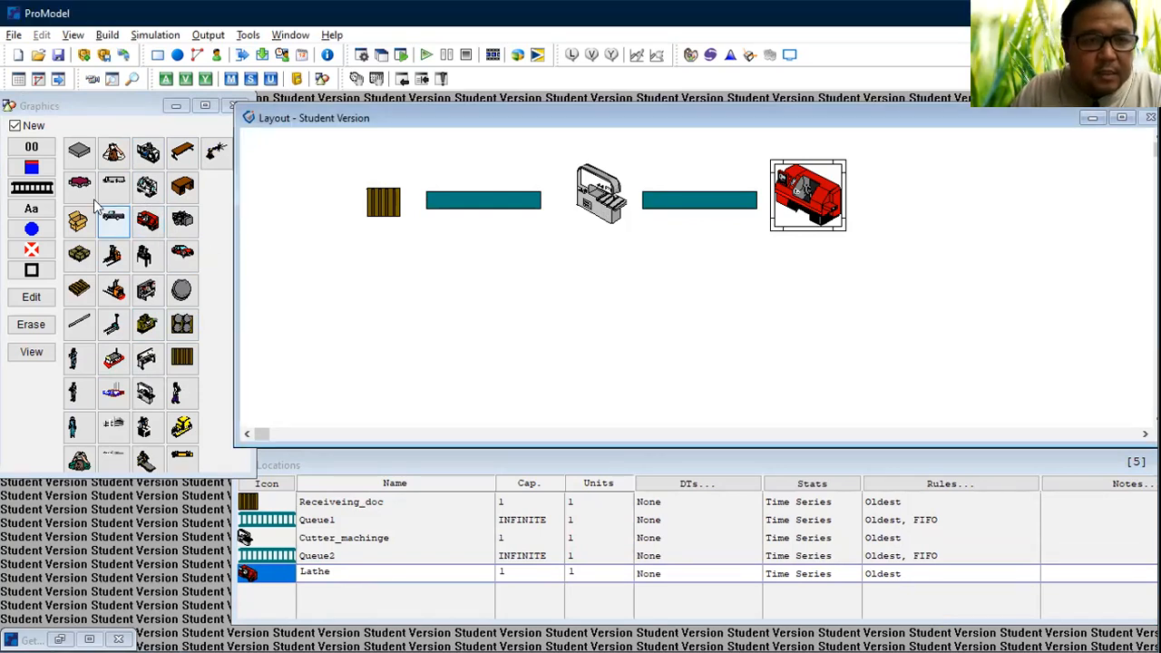
left_click(35, 188)
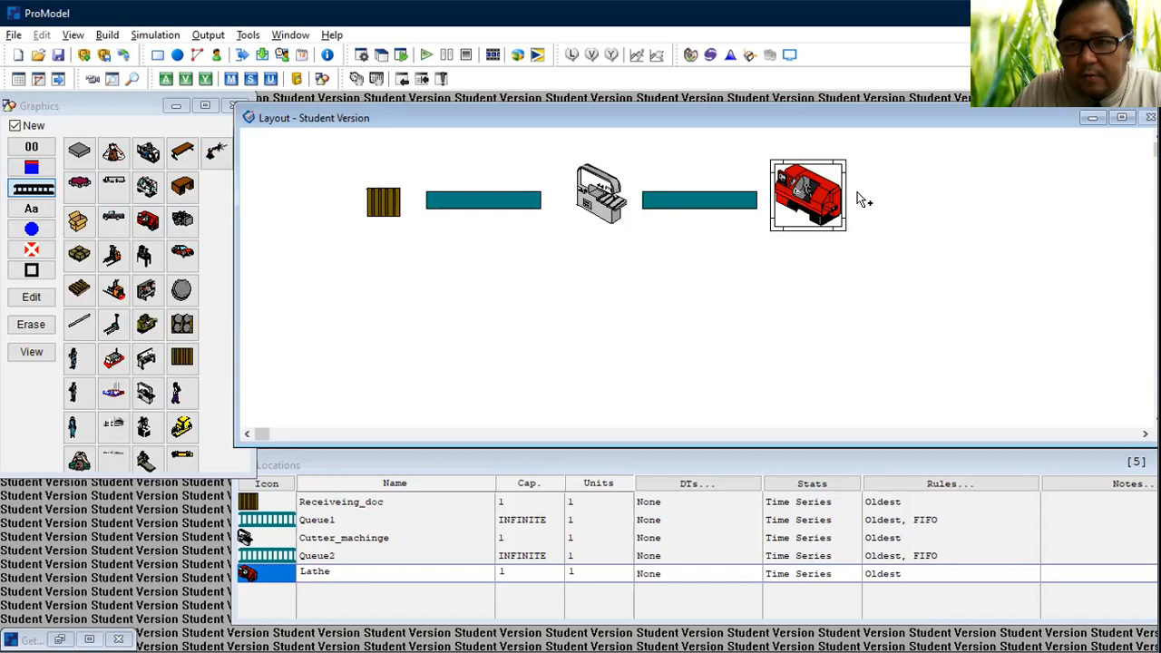
left_click(861, 203)
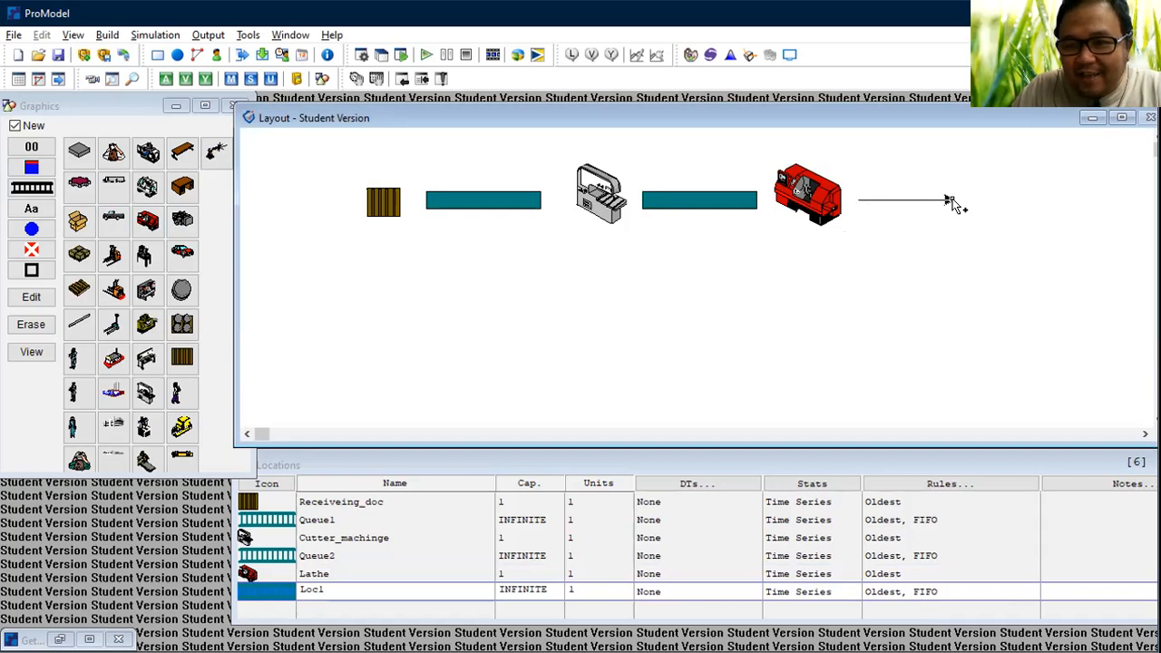
right_click(949, 201)
left_click(953, 203)
right_click(953, 300)
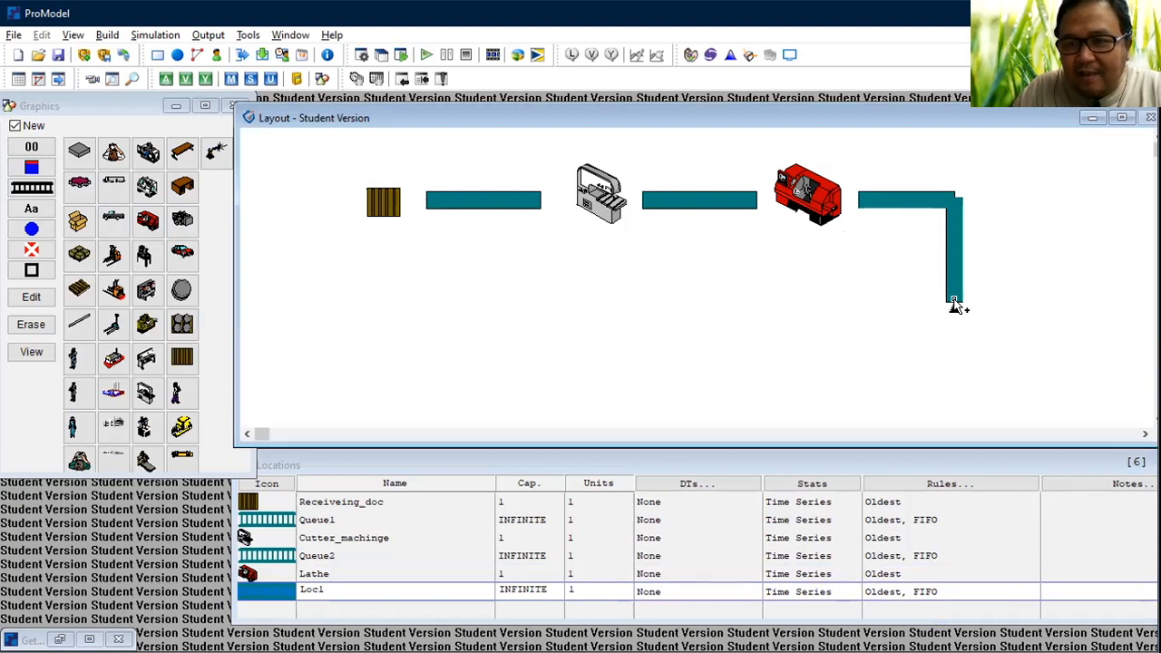
double_click(954, 302)
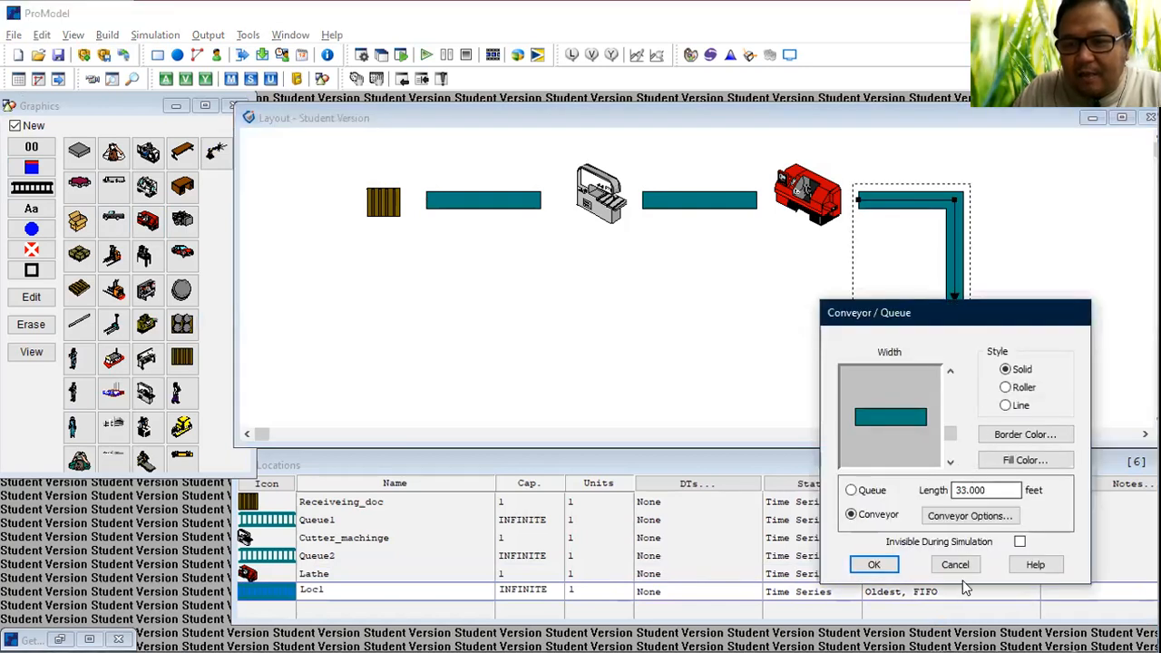
left_click(957, 565)
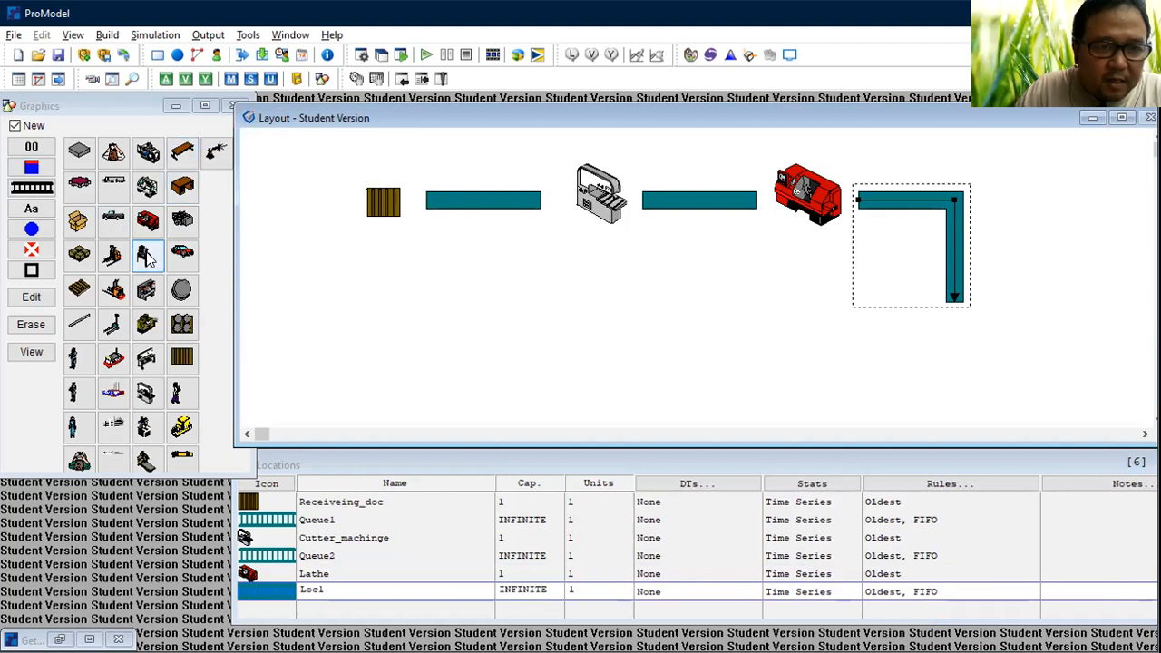
Step: Place a Robot graphic as a location at the lower end of the L-shaped conveyor
left_click(214, 156)
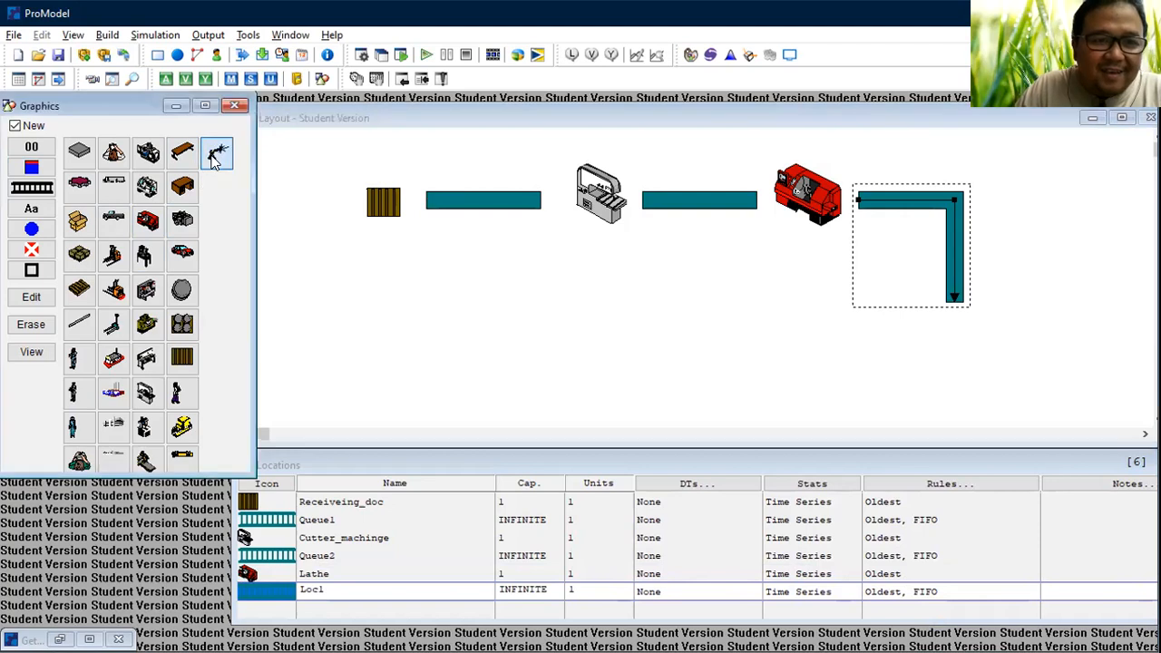
left_click(959, 339)
mouse_move(983, 322)
left_mouse_down()
mouse_move(1004, 293)
mouse_move(965, 332)
left_mouse_up()
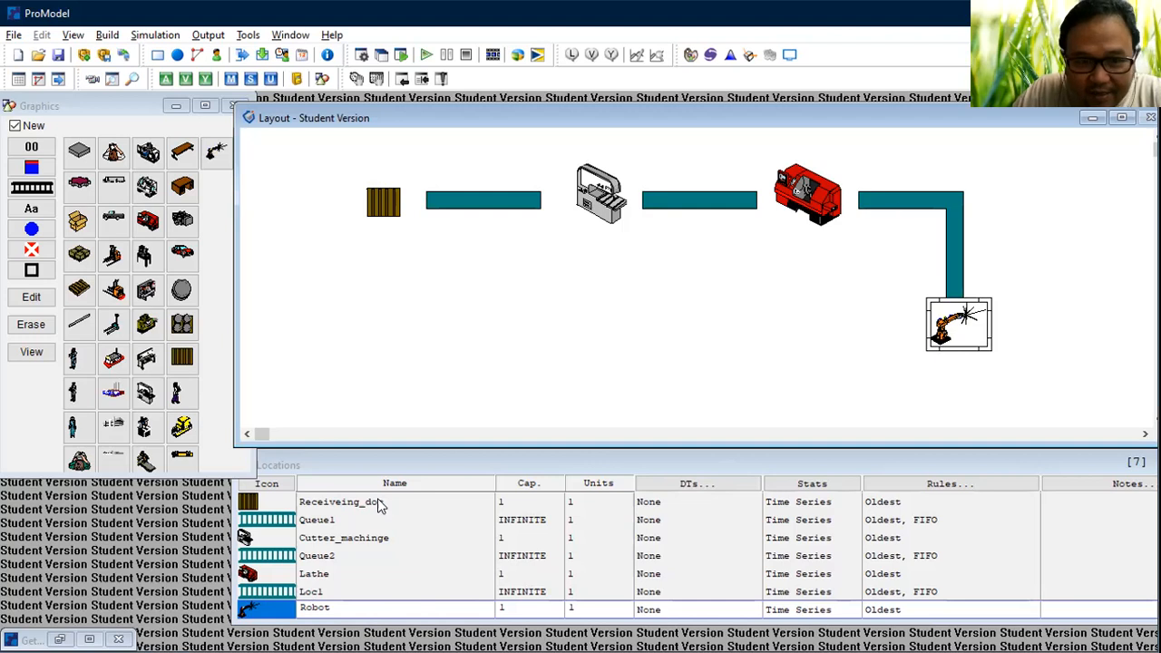
Step: Rename the L-shaped conveyor location as Queue3
left_click(319, 604)
left_click(317, 591)
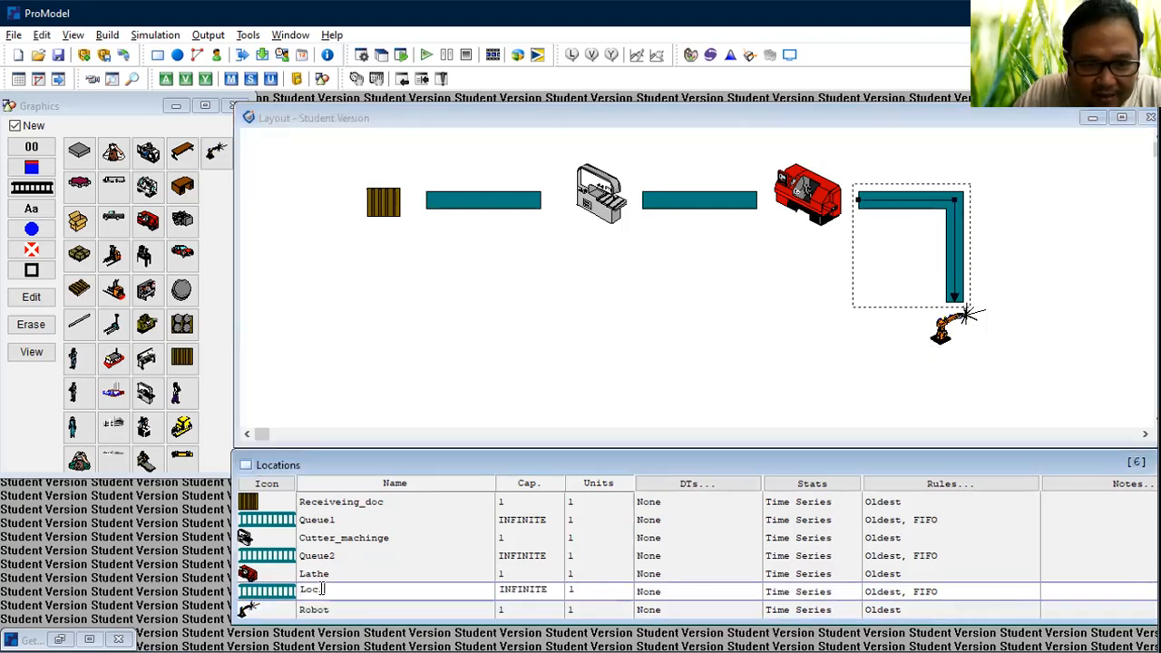
type("Queue3")
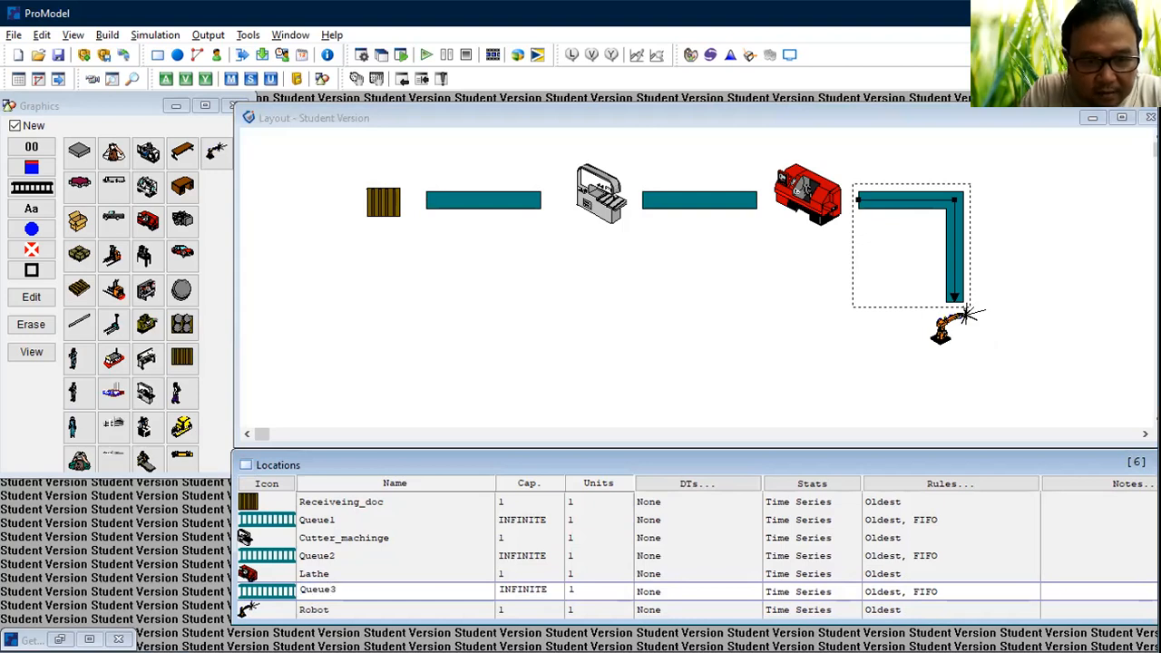
Step: Try to rename the Robot location as Painting_Station
left_click(331, 607)
left_click_drag(330, 607, 292, 611)
type("Painting_Station")
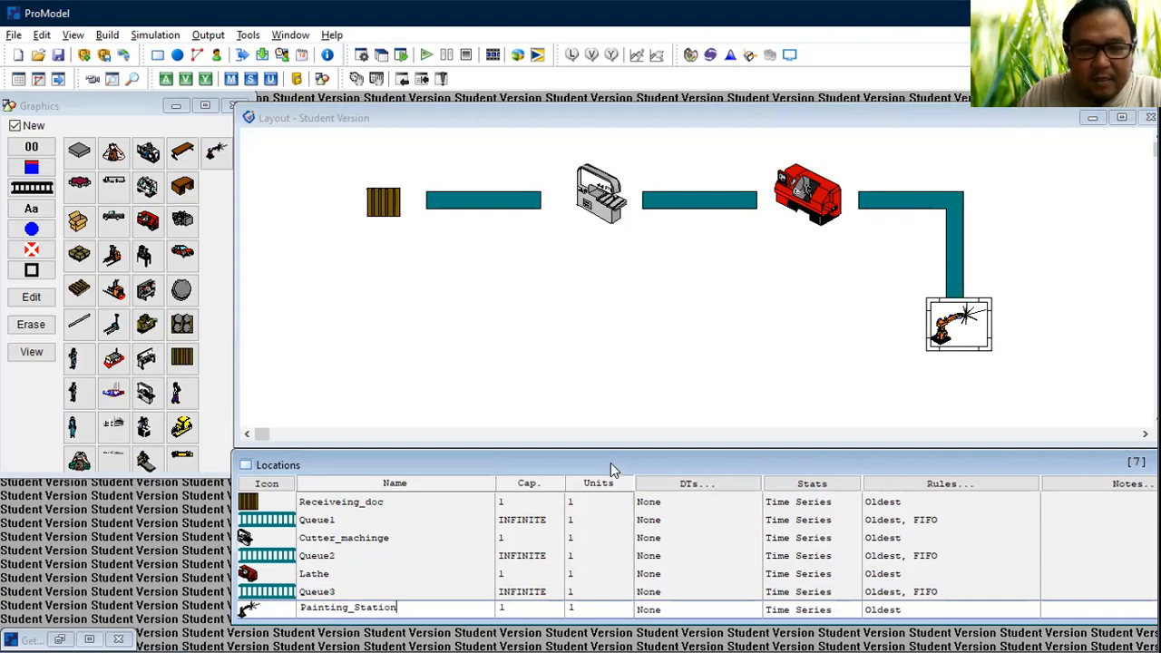
left_click_drag(611, 463, 597, 448)
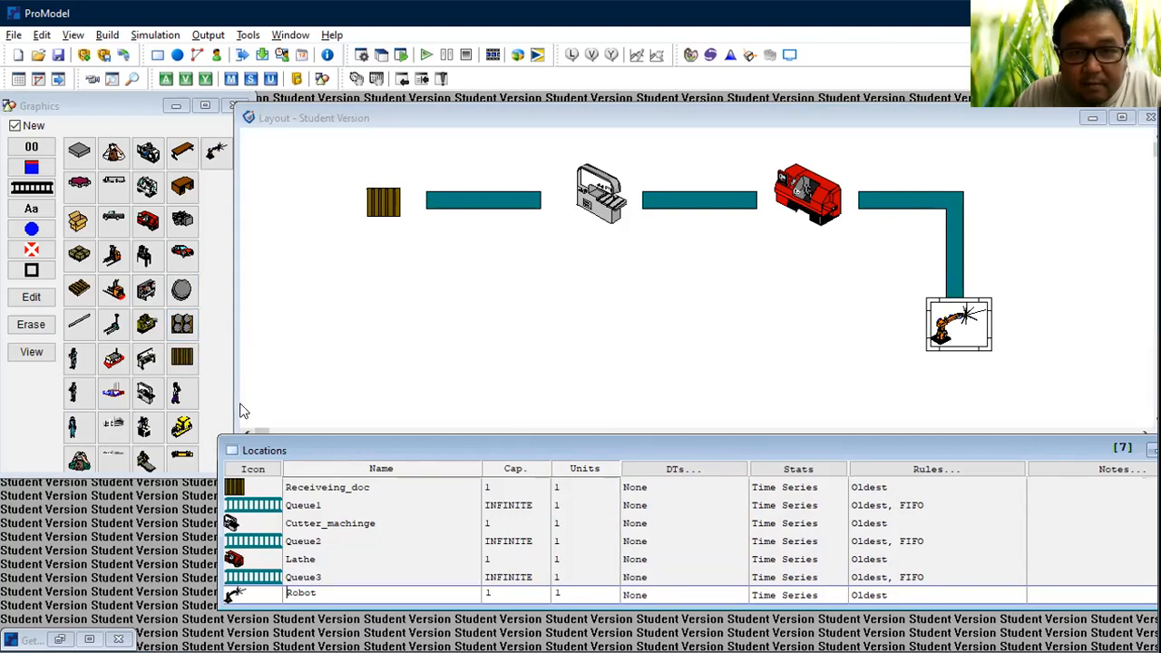
key("alt+Tab")
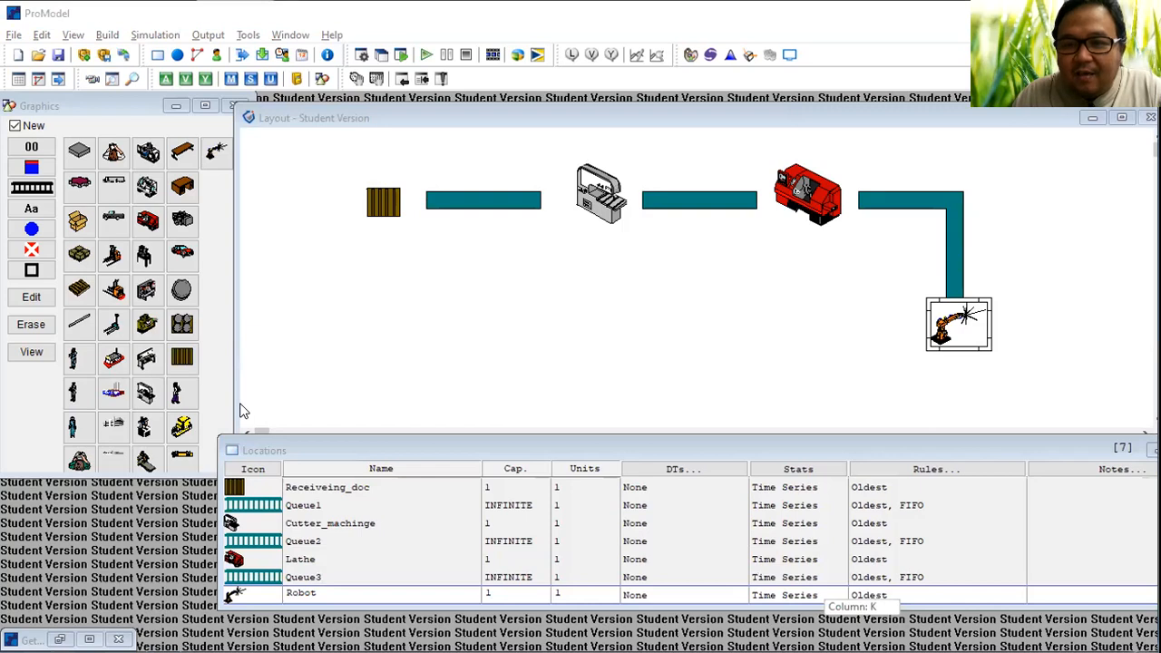
key("alt")
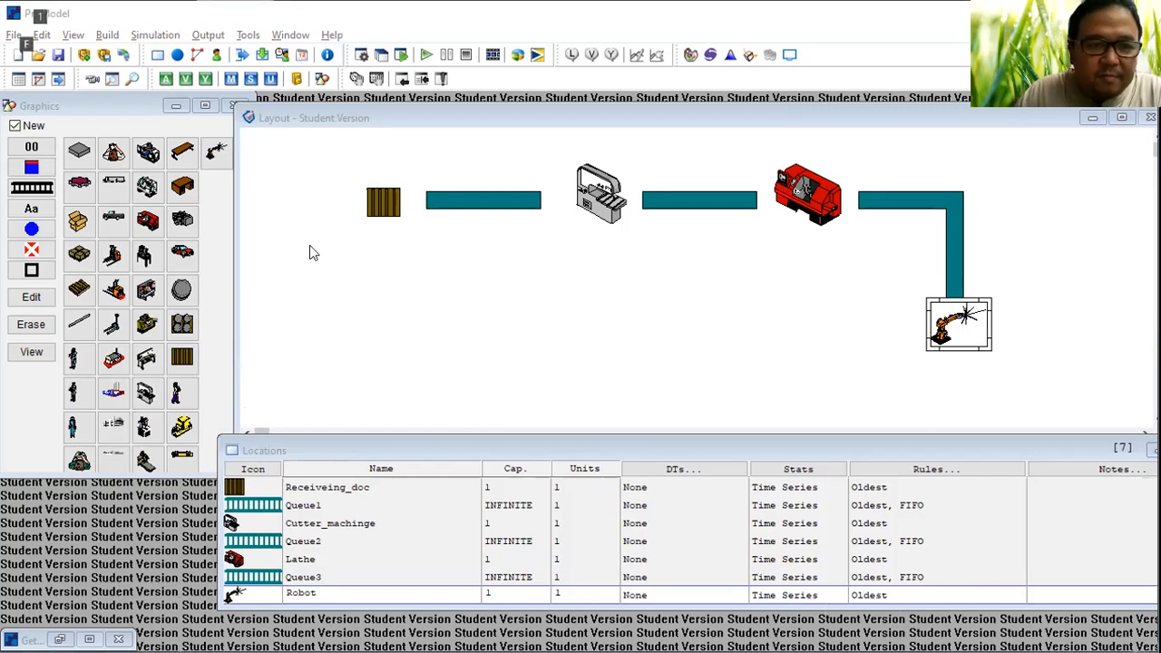
left_click(230, 233)
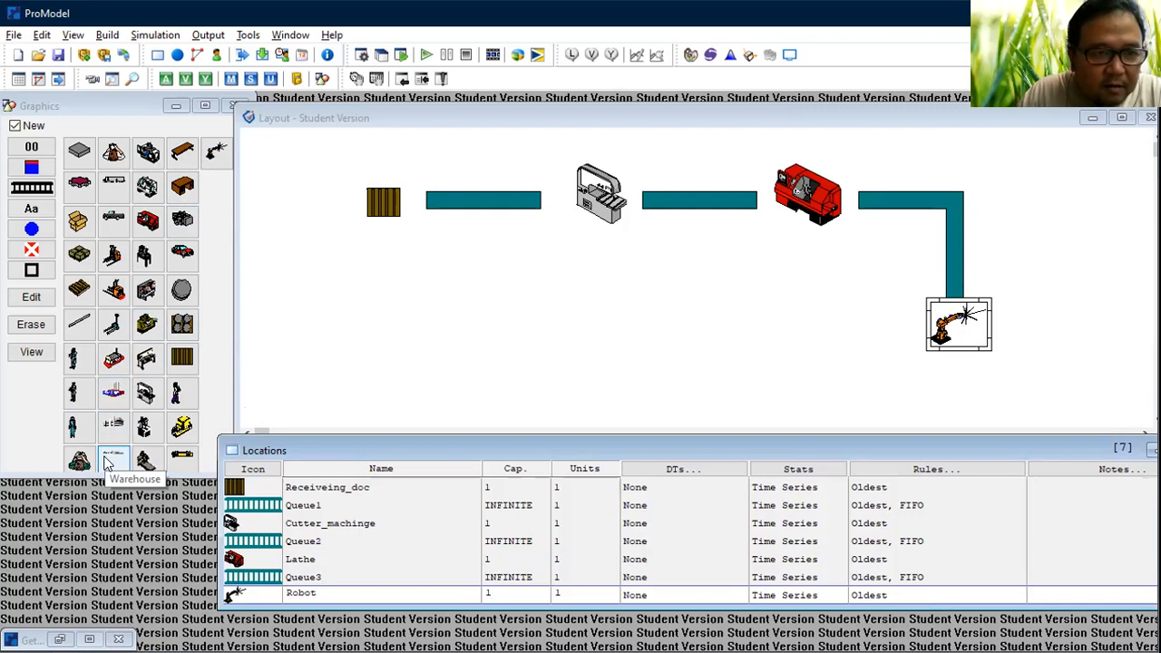
Step: Place a pallet-of-boxes graphic as a location below Queue2 and enlarge it to about twice its size
left_click(78, 257)
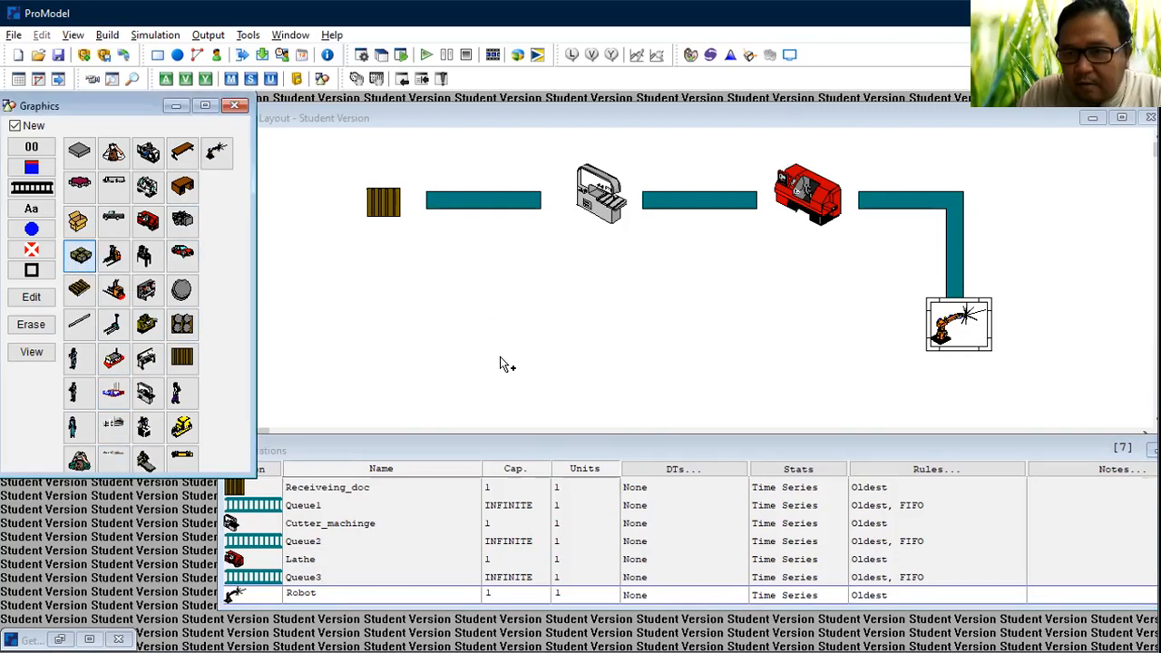
left_click(704, 296)
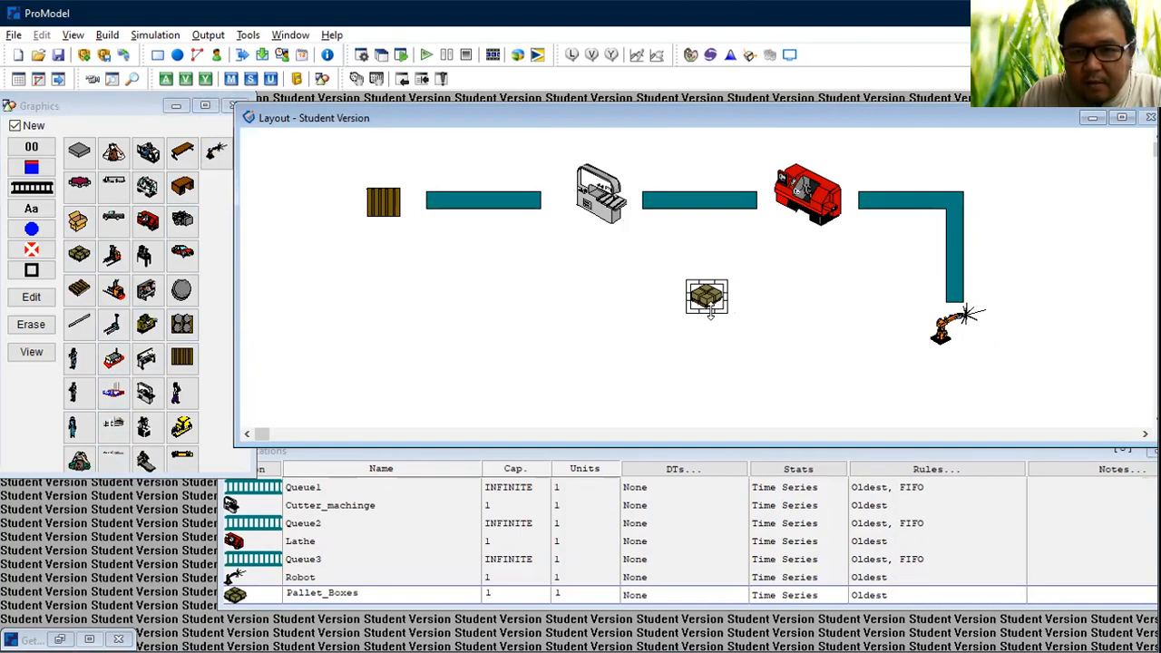
left_click_drag(729, 312, 761, 353)
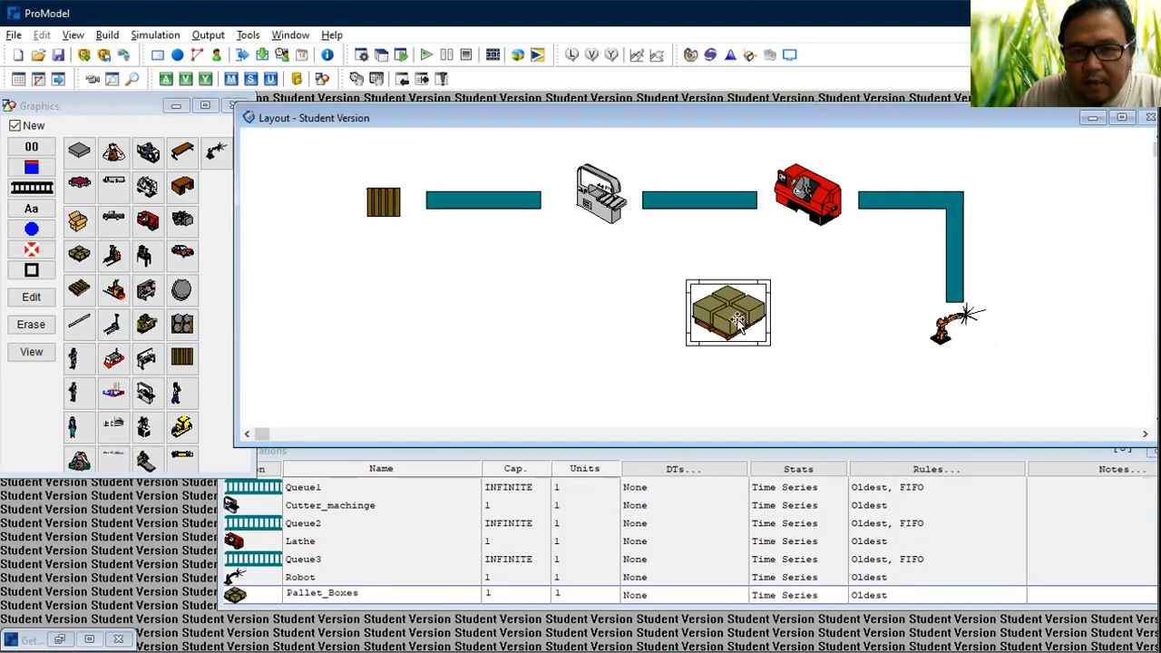
left_click_drag(730, 312, 730, 317)
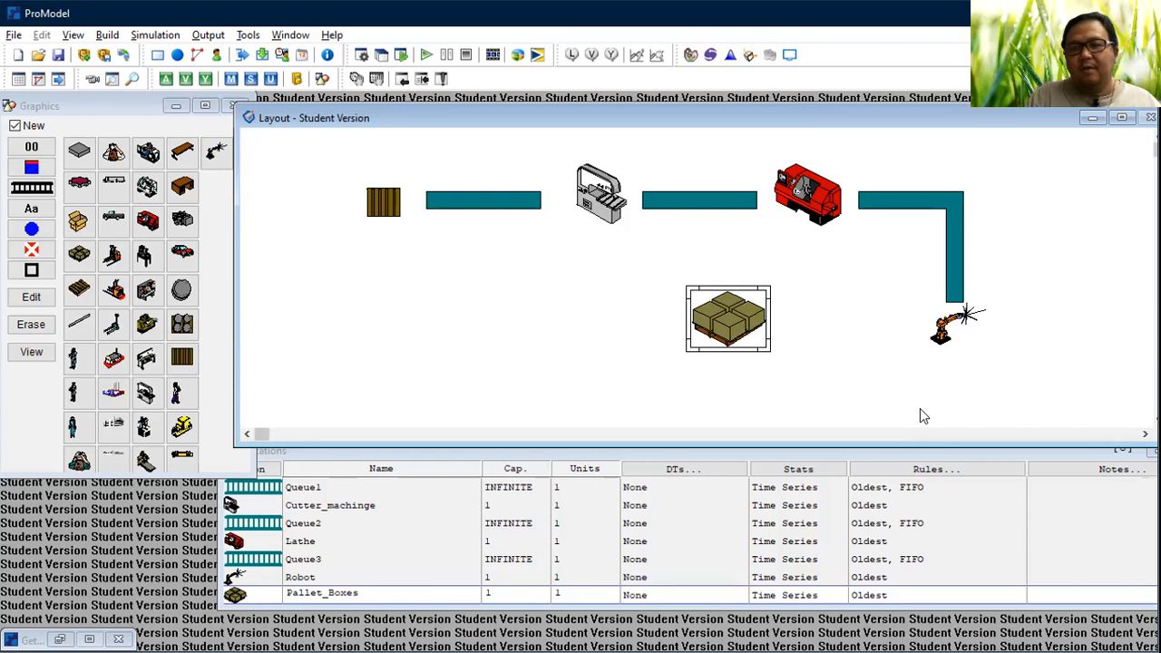
Step: Rename the pallet-of-boxes location as Warehouse
left_click(18, 128)
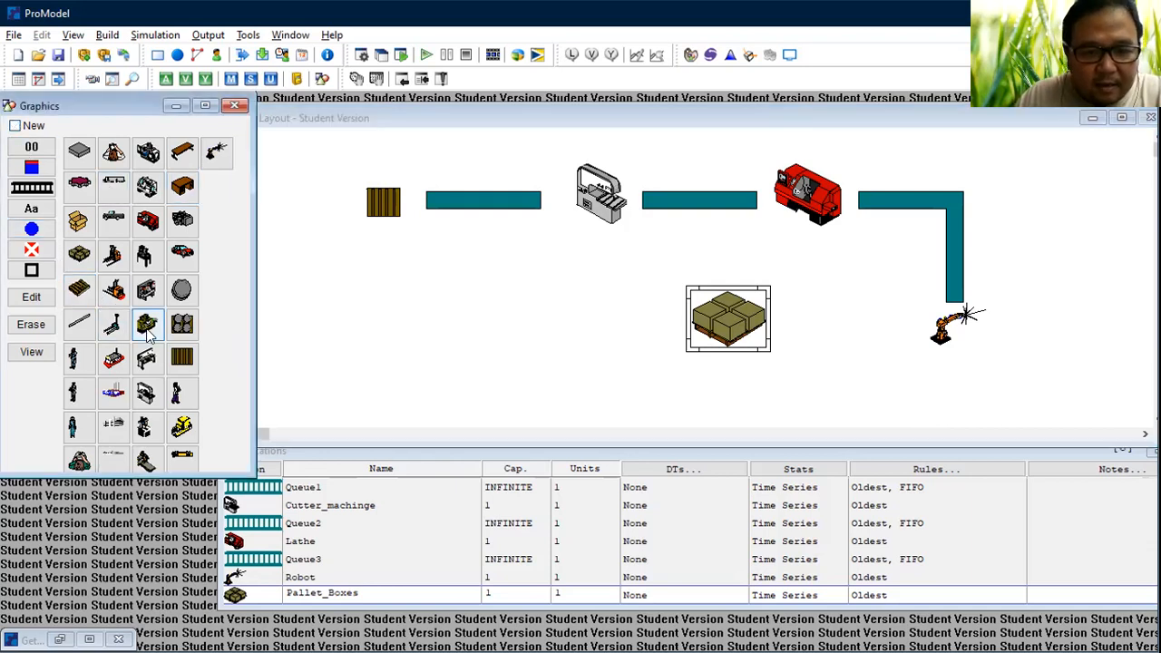
left_click(357, 594)
left_click_drag(356, 595, 287, 594)
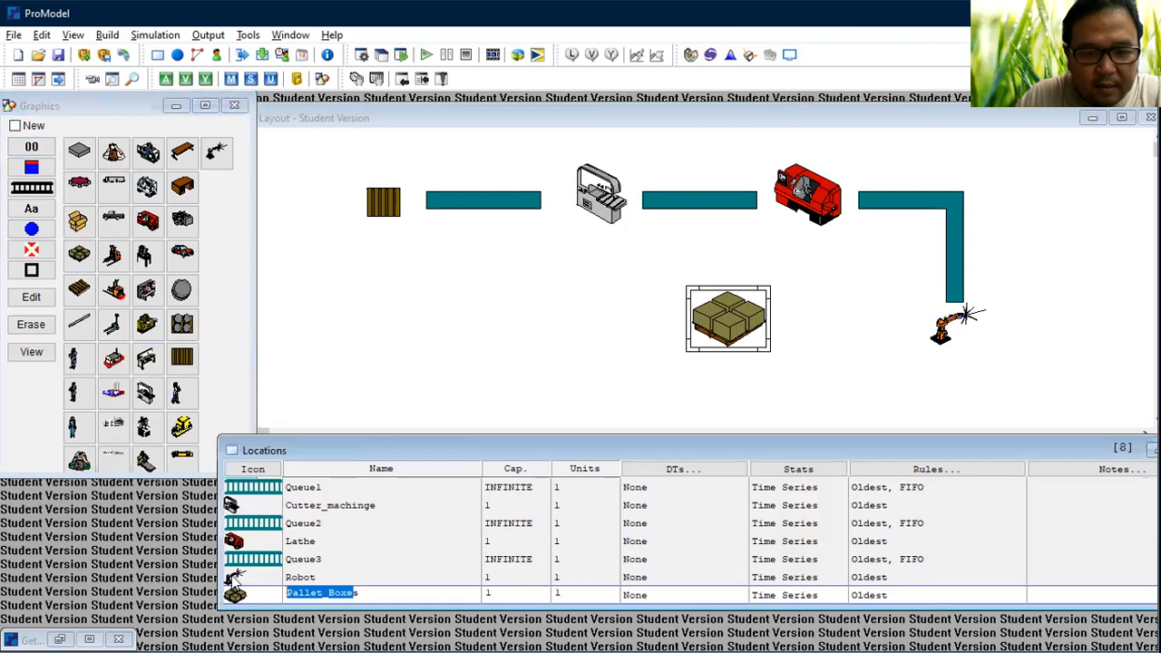
type("Warehouse")
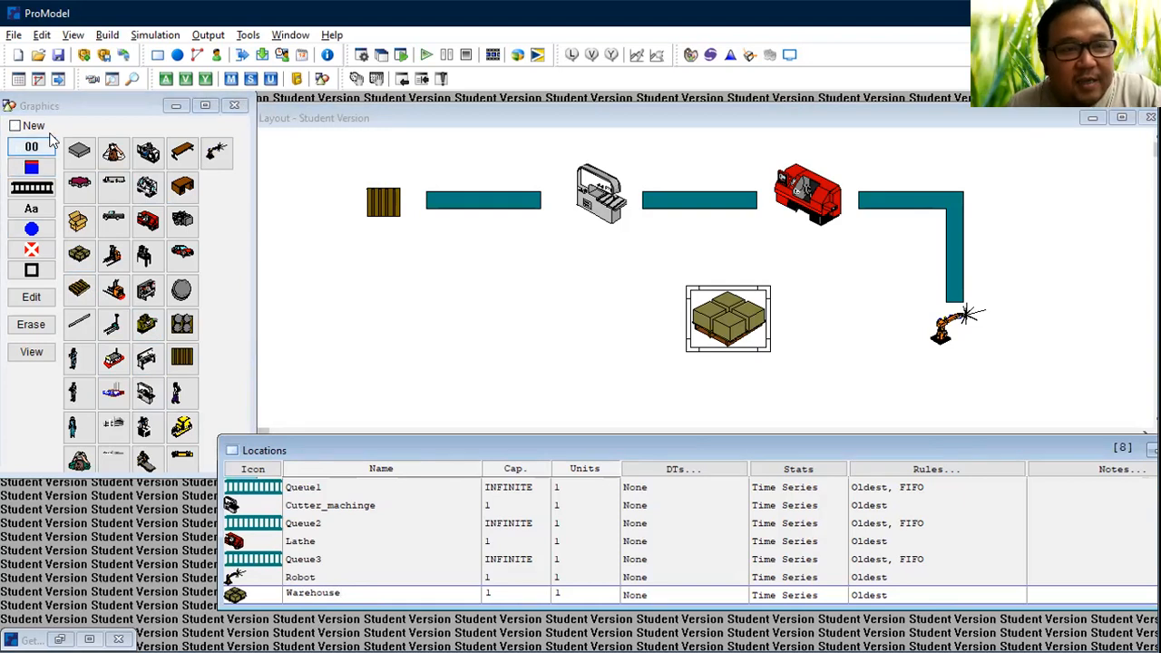
Step: Position the Warehouse pallet graphic below Queue2 and the lathe, and add its name label underneath
double_click(714, 320)
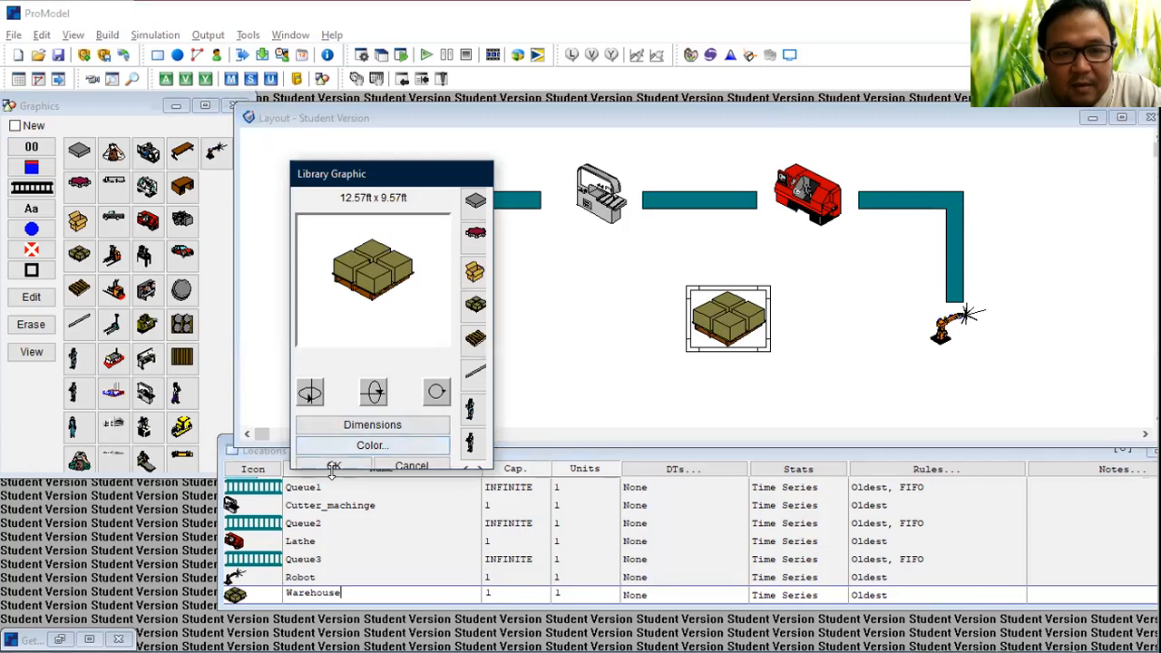
left_click(333, 466)
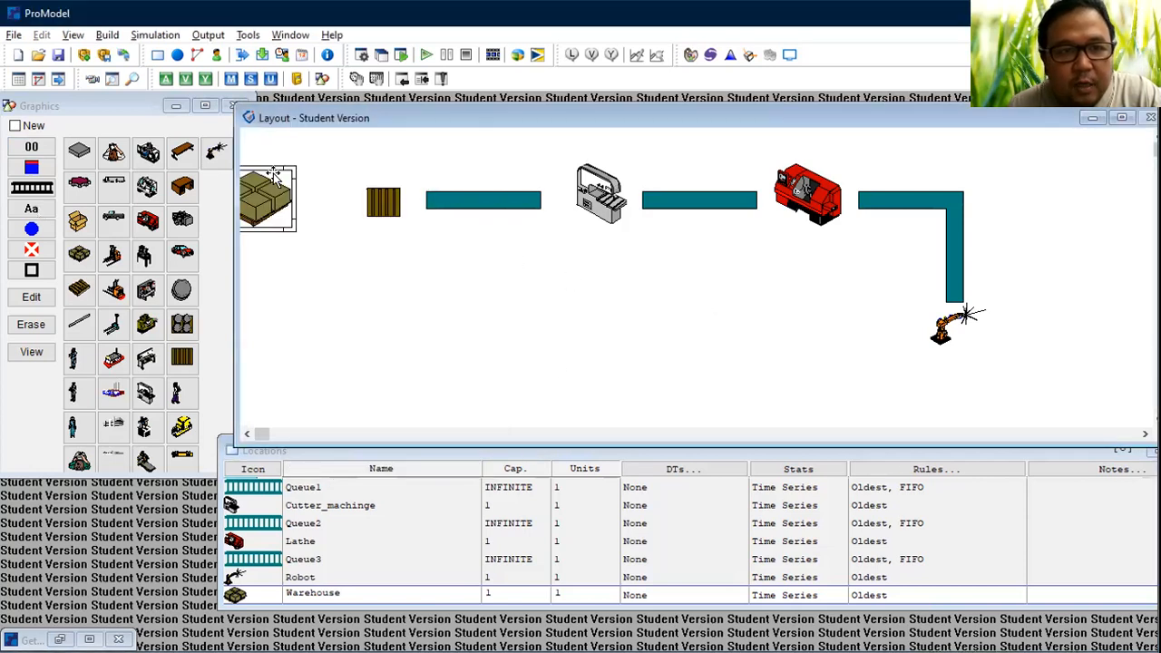
left_click_drag(273, 180, 790, 311)
left_click(34, 217)
left_click(769, 371)
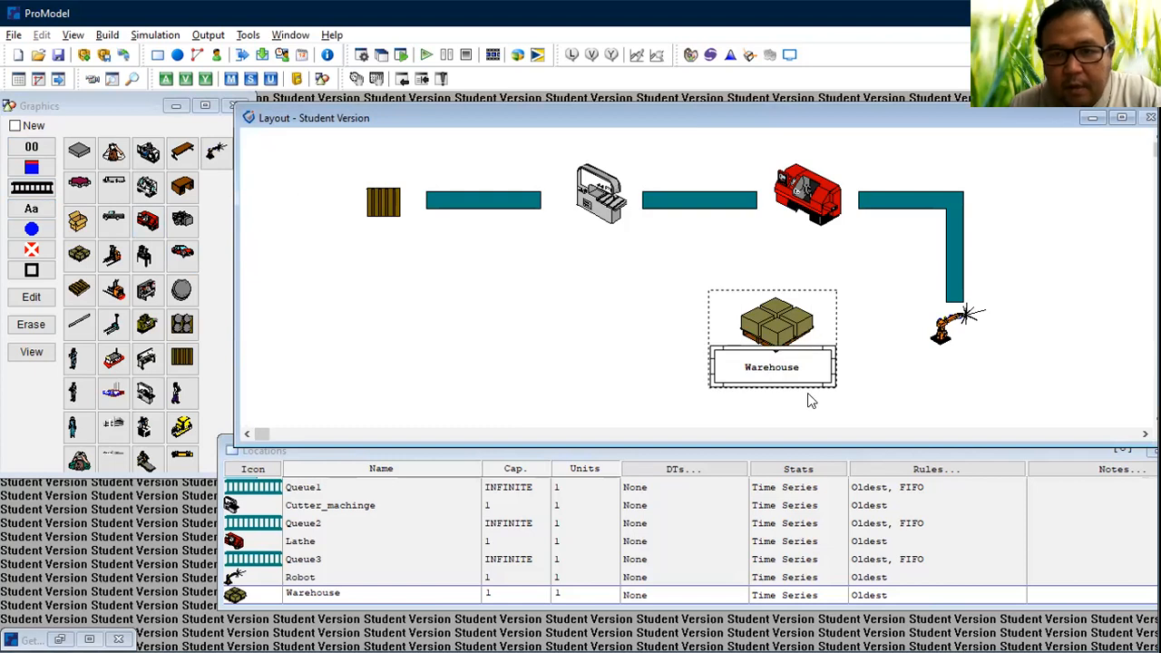
Step: Add a name label below the Robot graphic and rename that location as Painting_Station
left_click(948, 328)
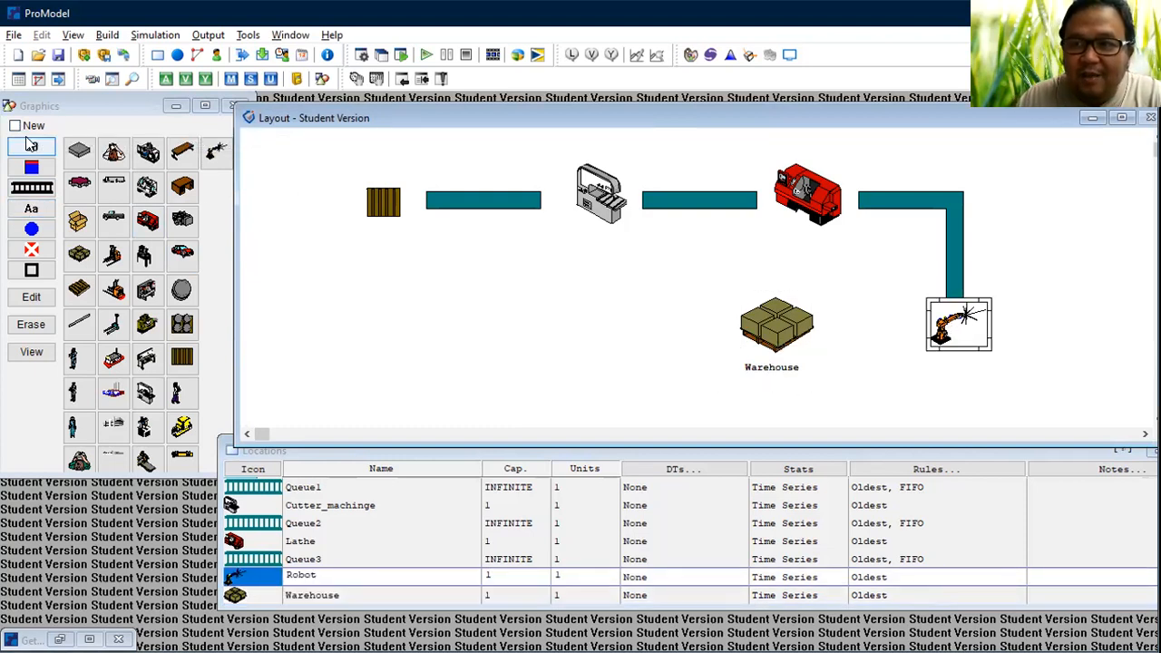
left_click(32, 209)
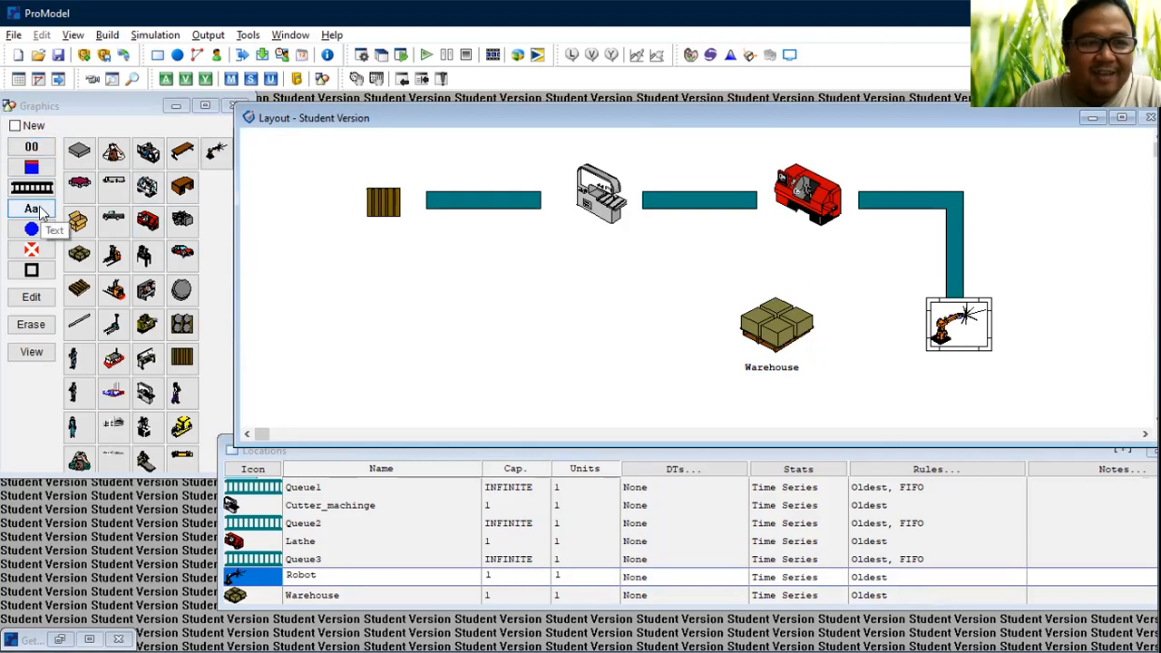
left_click(964, 365)
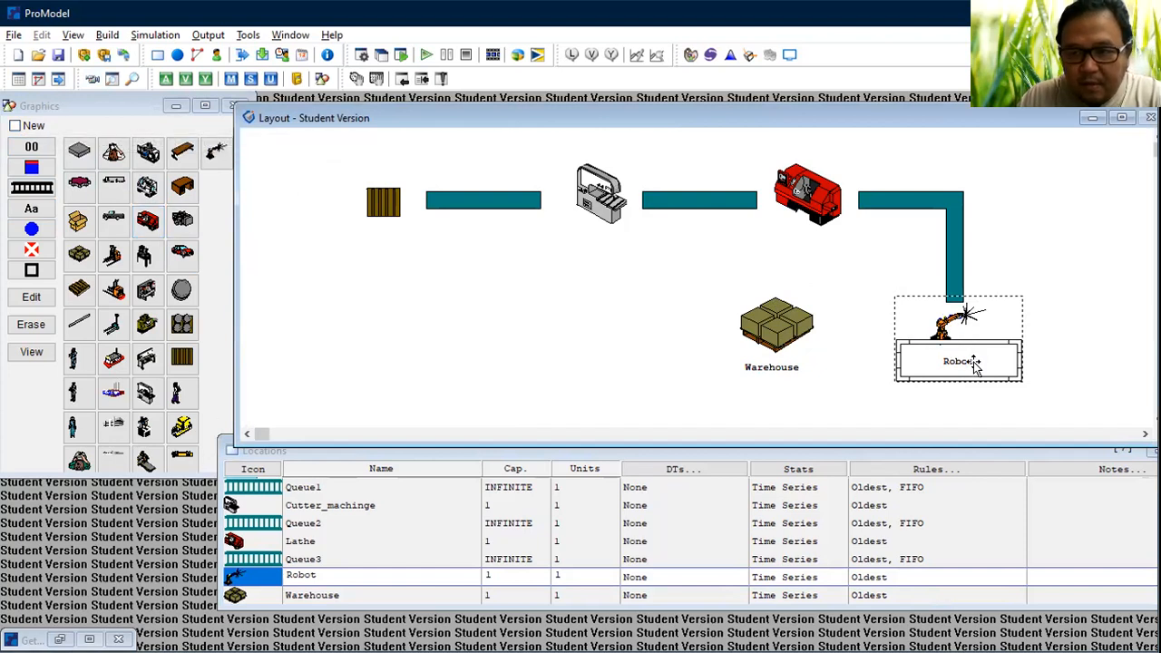
left_click(332, 568)
left_click(330, 575)
type("Pai")
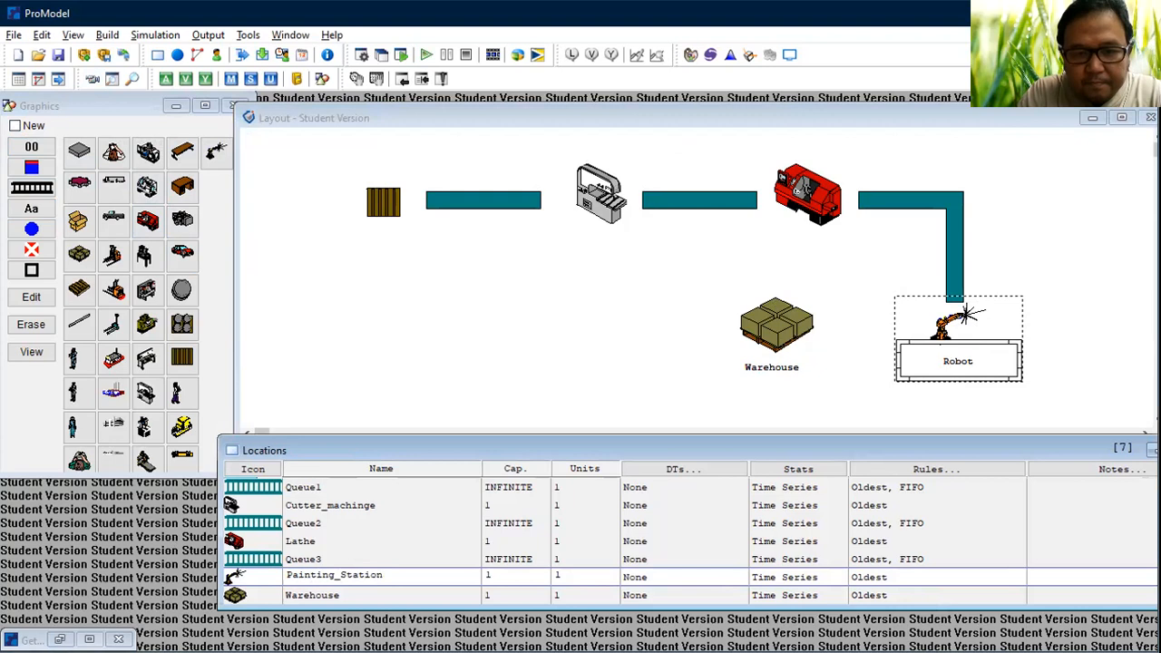
type("nting_Station")
key("Return")
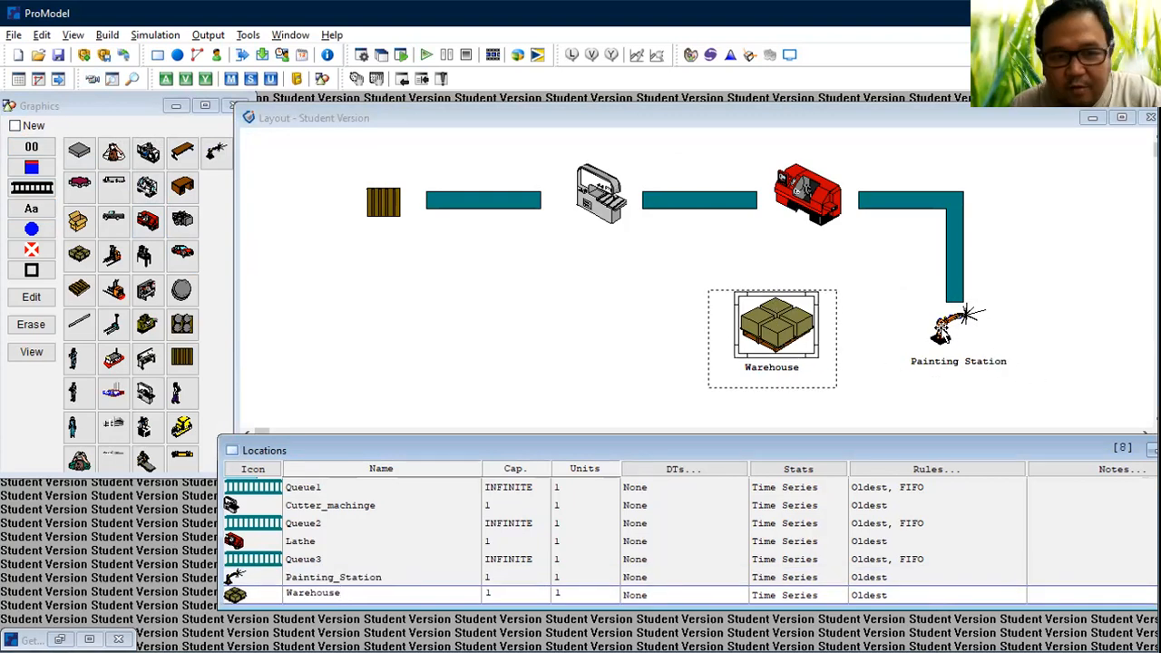
Step: Add name labels below the lathe, cutter and receiving dock graphics, correcting the cutter location's name to Cutter_machine
left_click(821, 205)
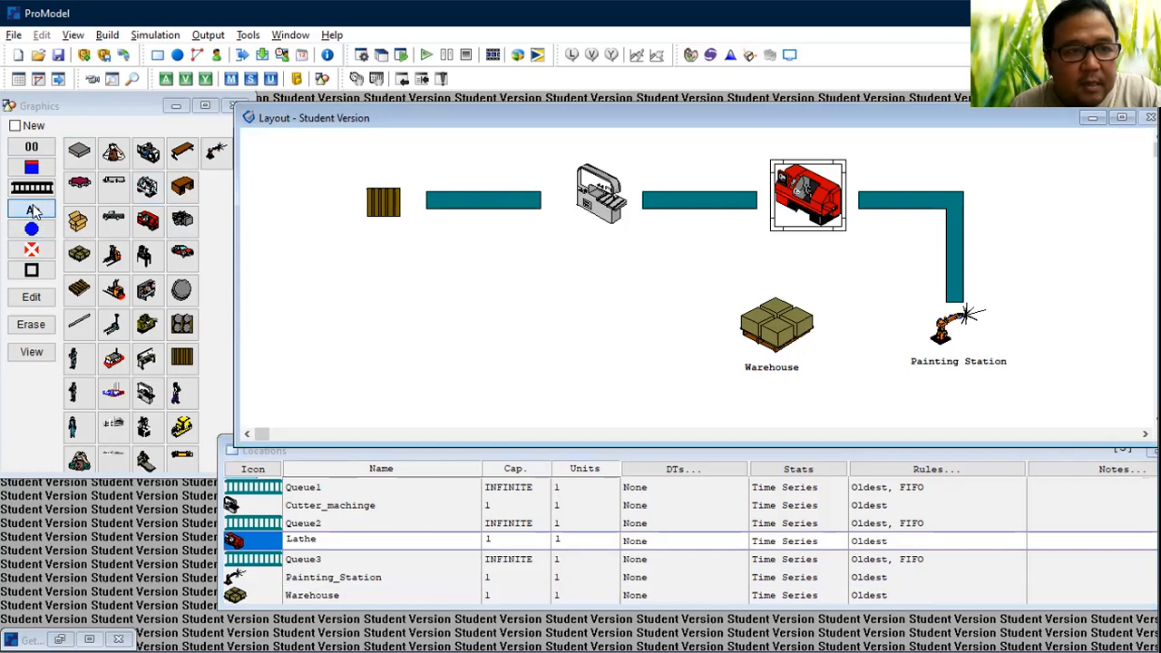
left_click(808, 247)
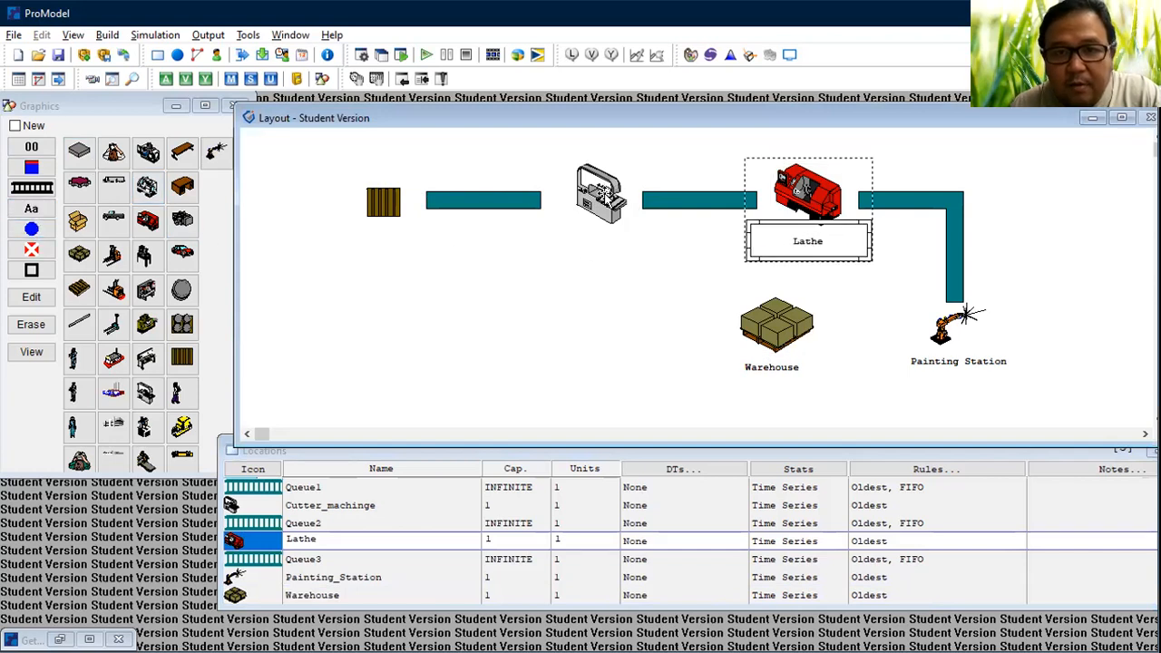
left_click(603, 195)
left_click(34, 212)
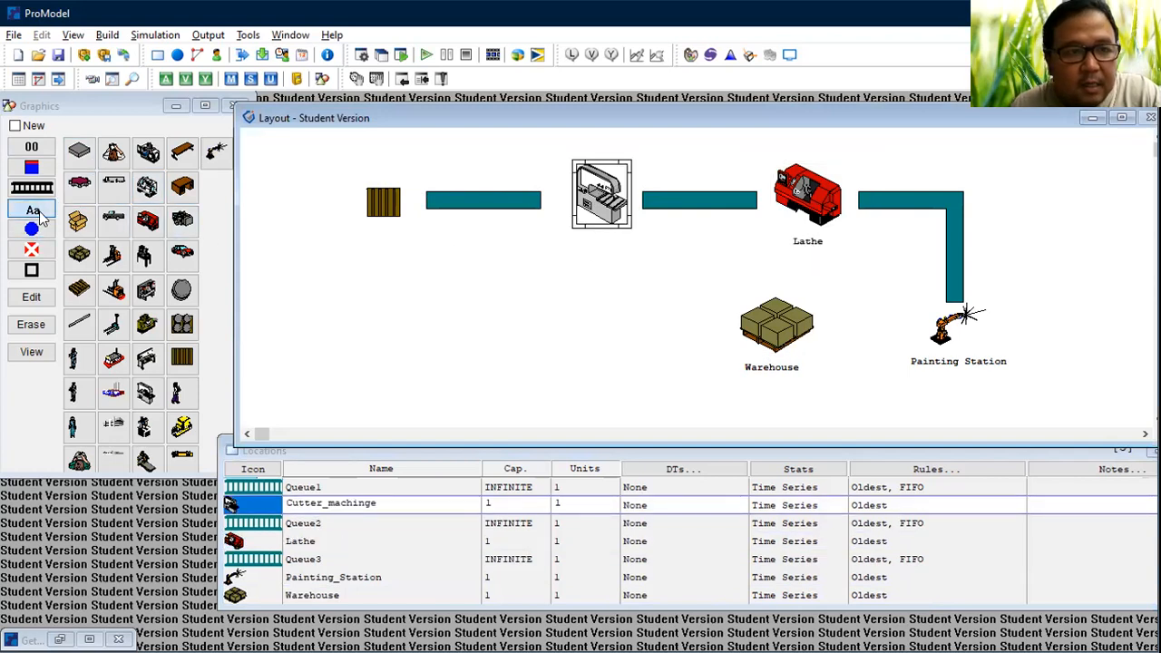
left_click(608, 252)
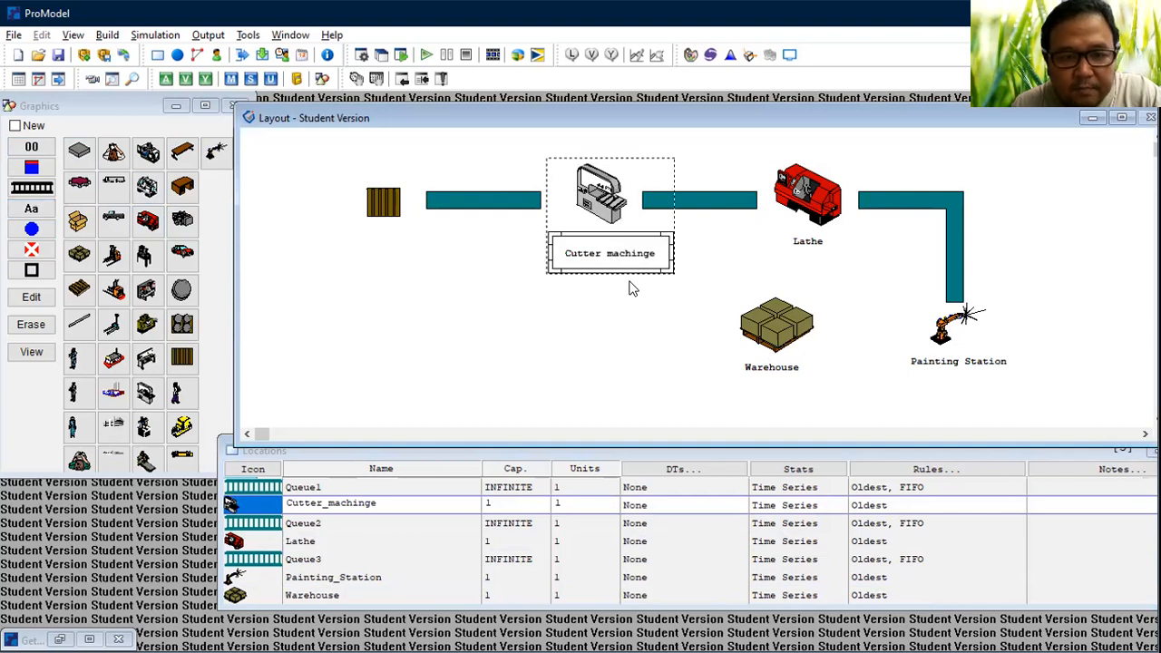
left_click(379, 504)
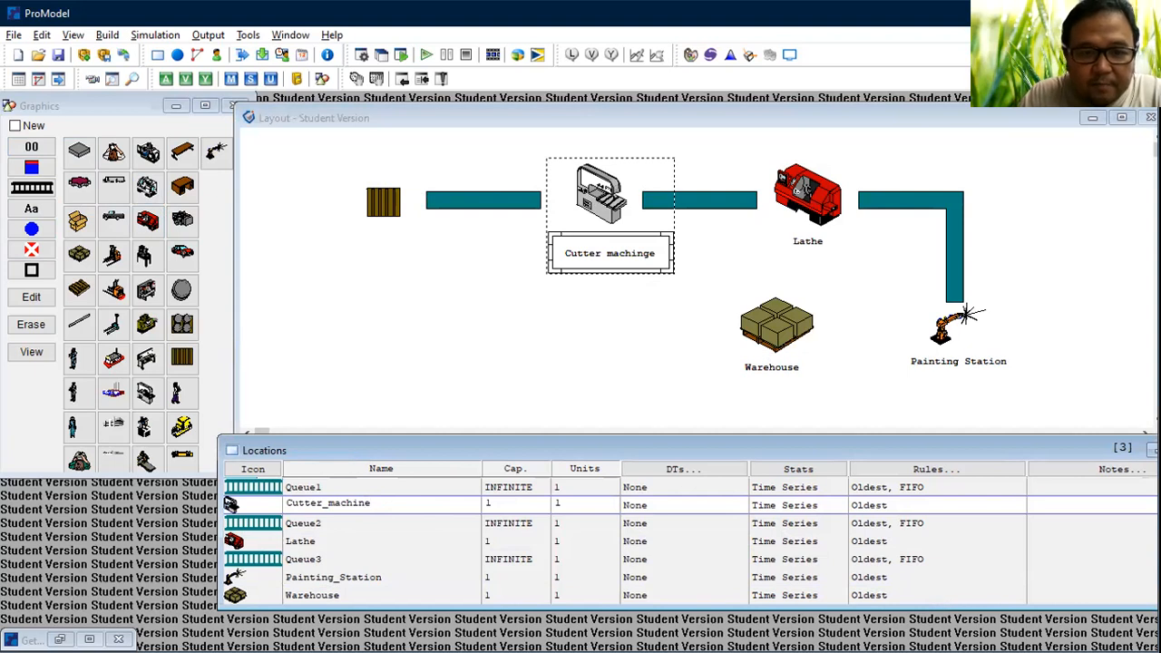
key("Return")
left_click(384, 201)
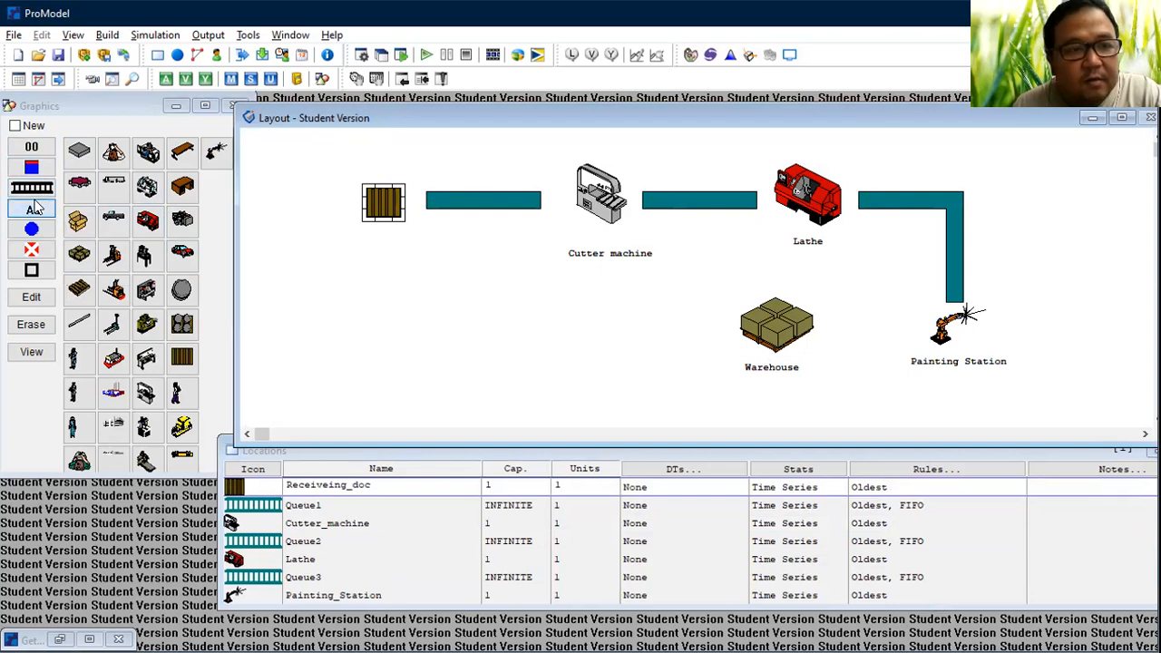
left_click(377, 241)
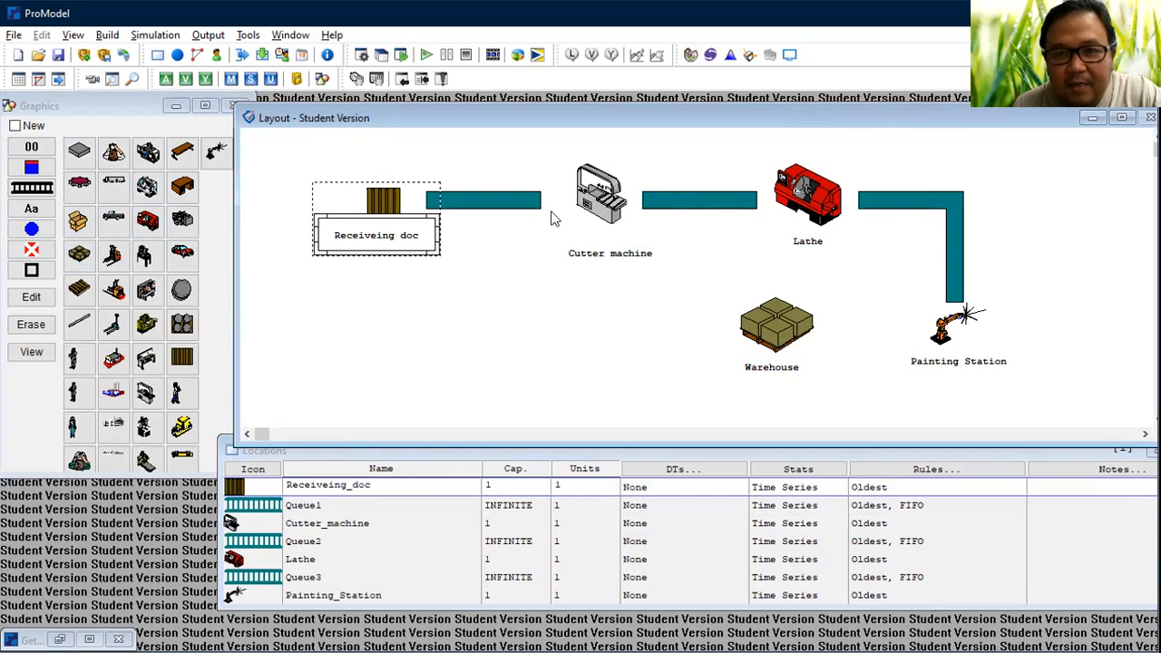
left_click(31, 147)
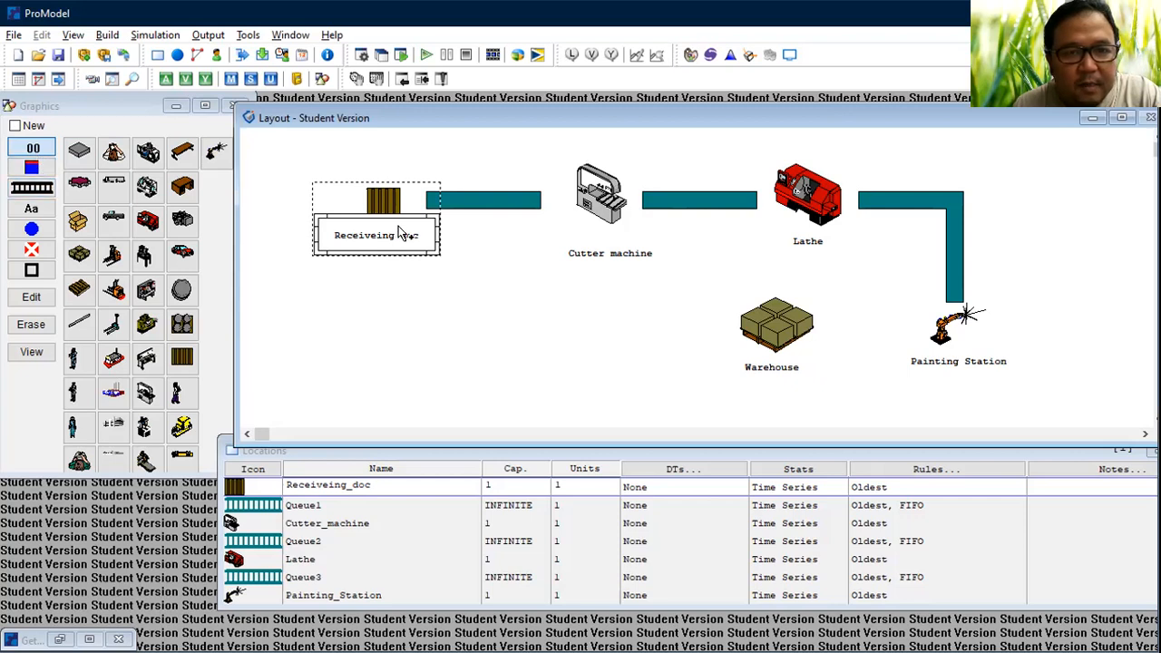
left_click(102, 128)
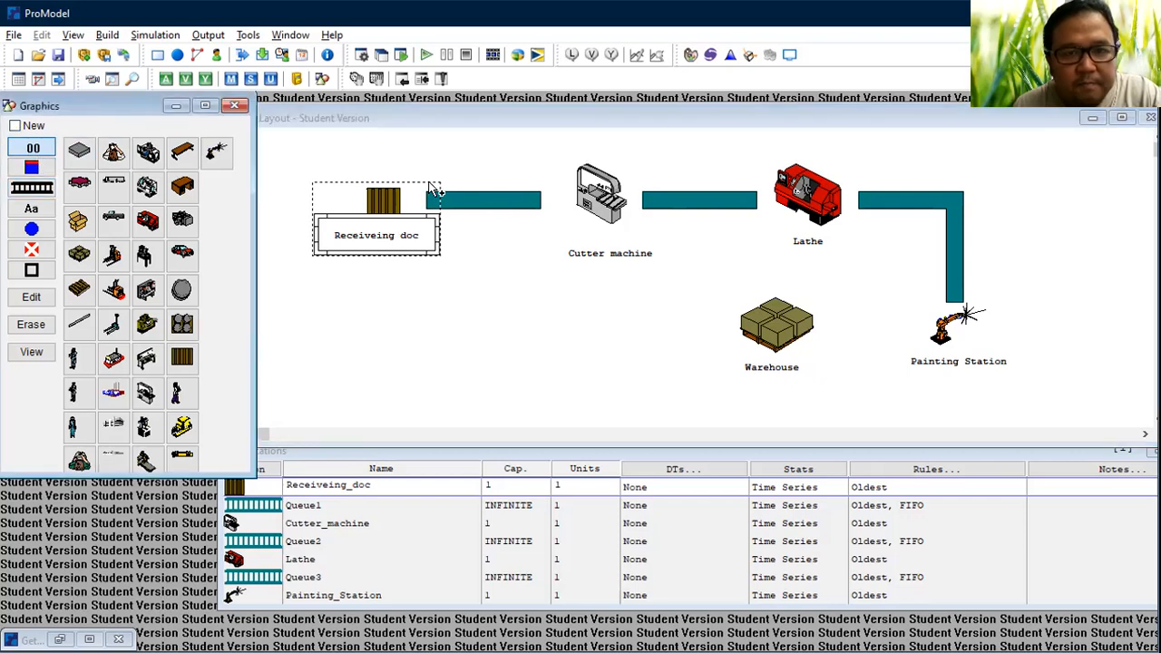
left_click(490, 199)
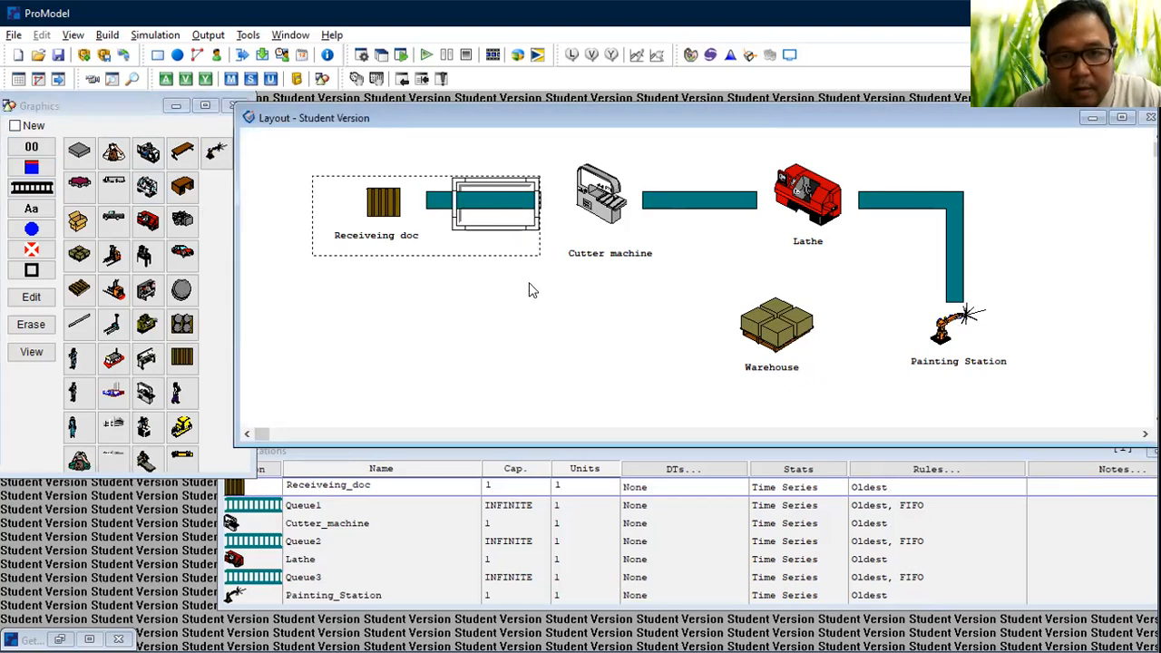
right_click(498, 180)
left_click(563, 214)
Step: Add a counter above the Queue1 conveyor and narrow it to three digits
left_click(506, 203)
left_click(31, 148)
left_click(482, 172)
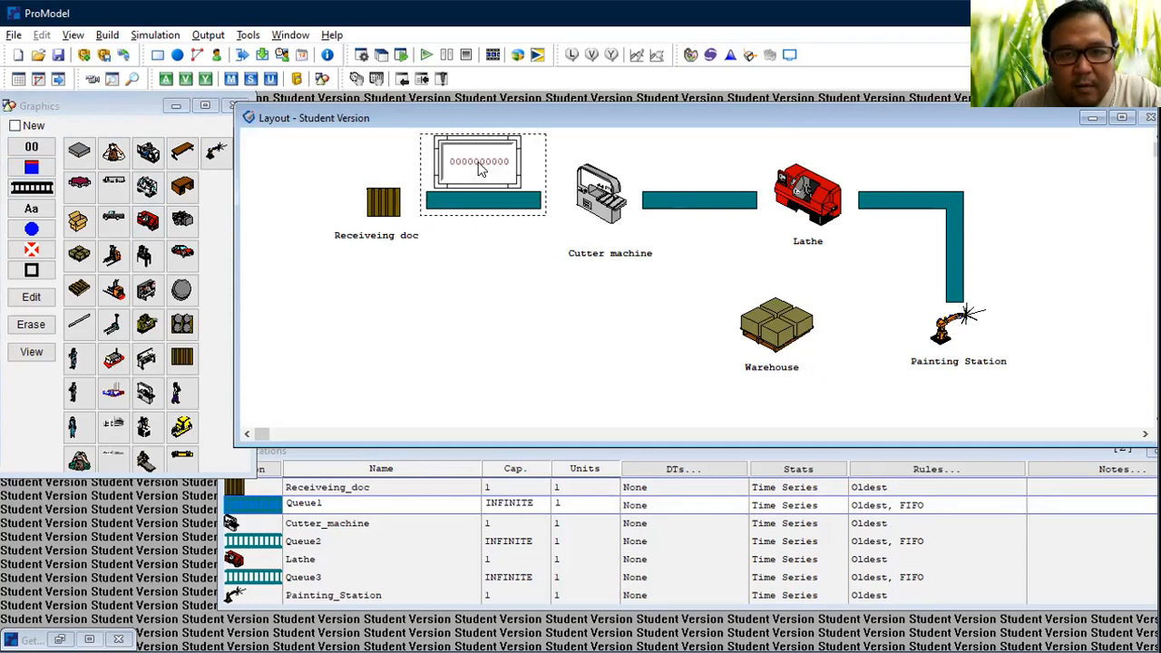
left_click_drag(520, 138, 477, 150)
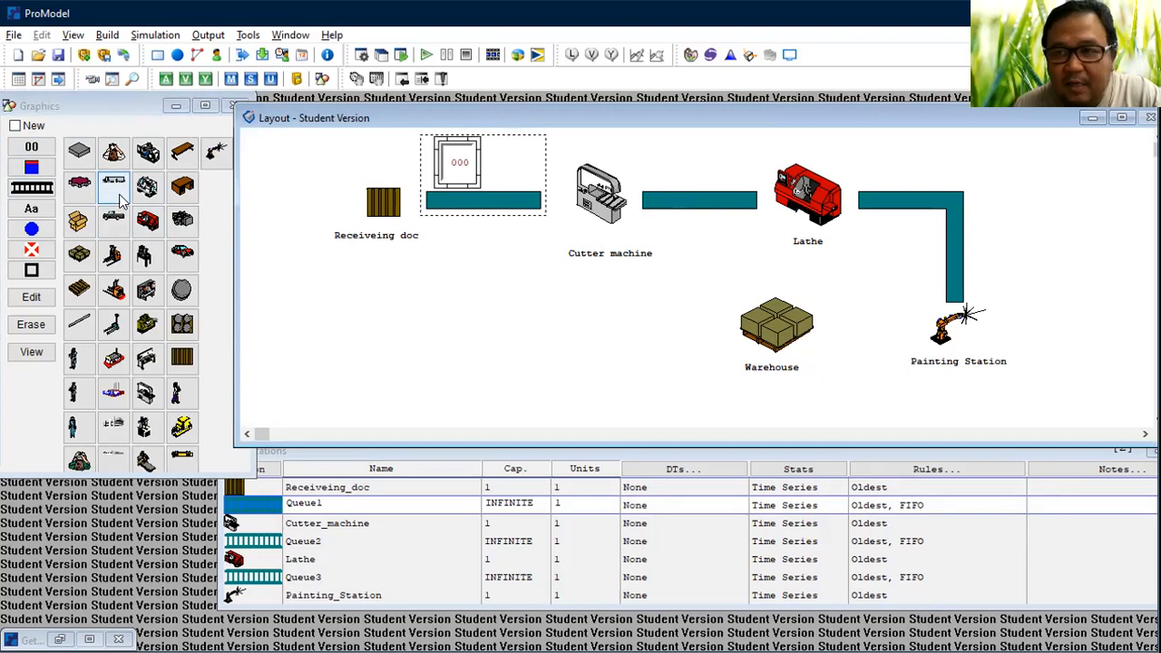
Step: Add three-digit counters above the Queue2 and Queue3 conveyors
left_click(710, 195)
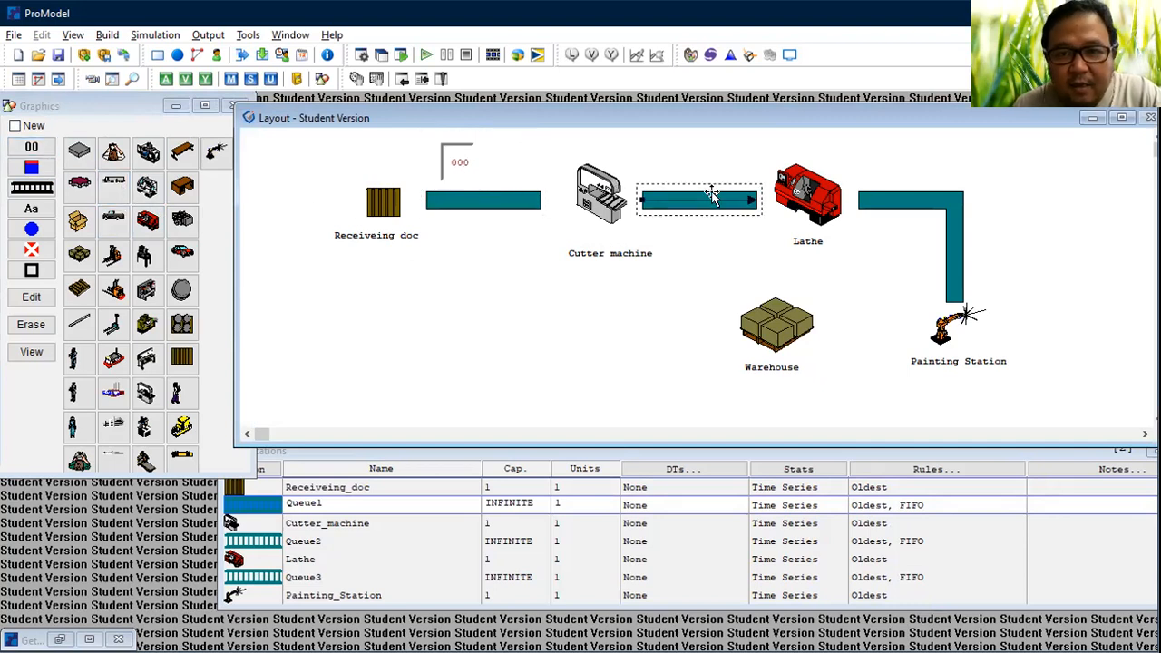
left_click(34, 150)
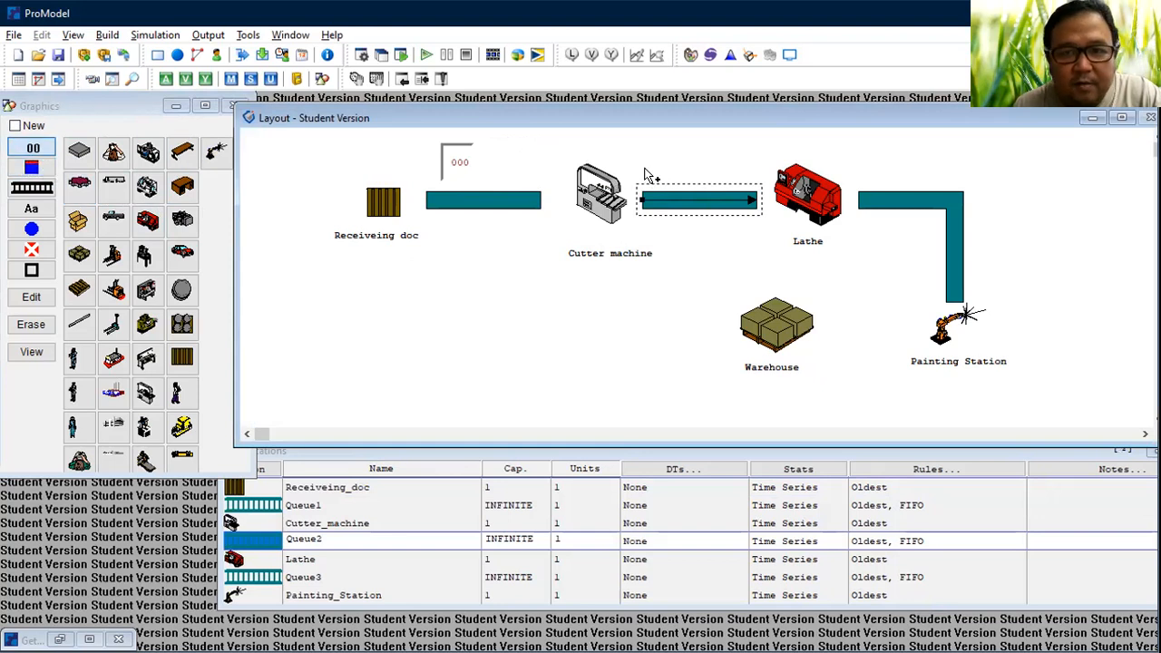
left_click(691, 158)
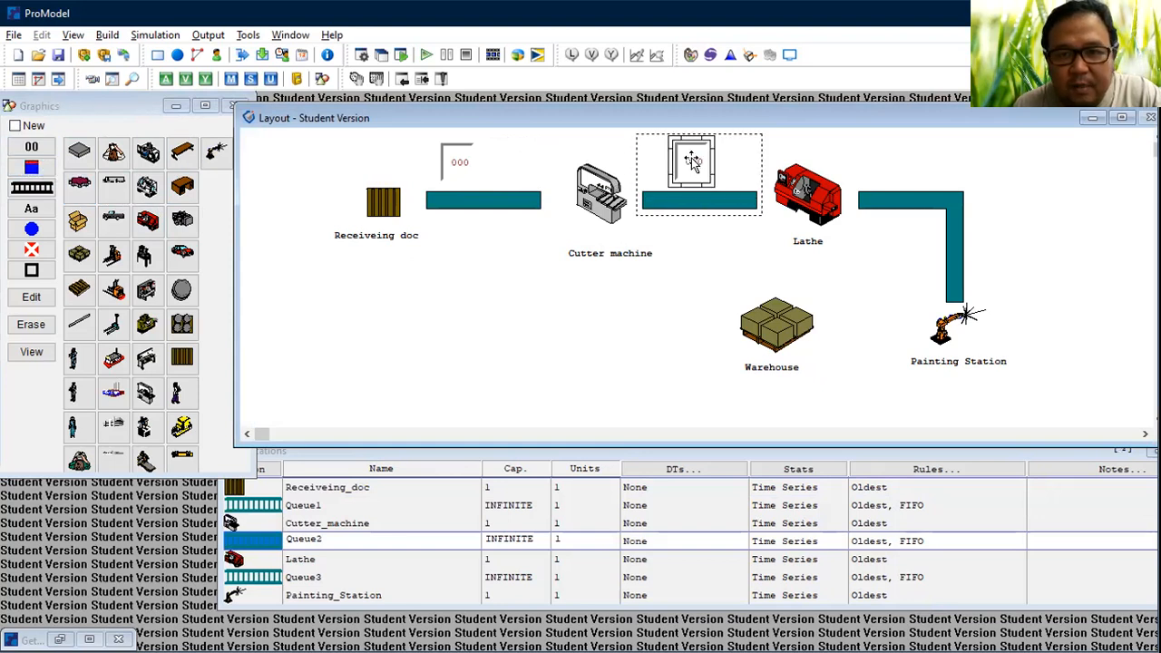
left_click(880, 201)
left_click(32, 149)
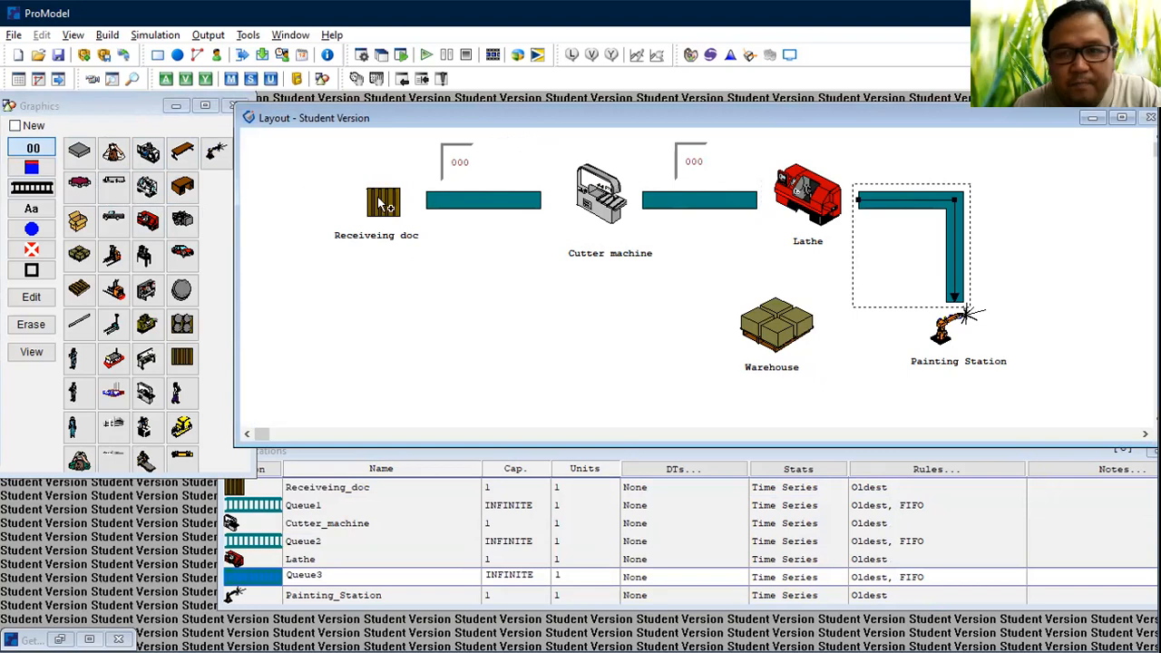
left_click(903, 166)
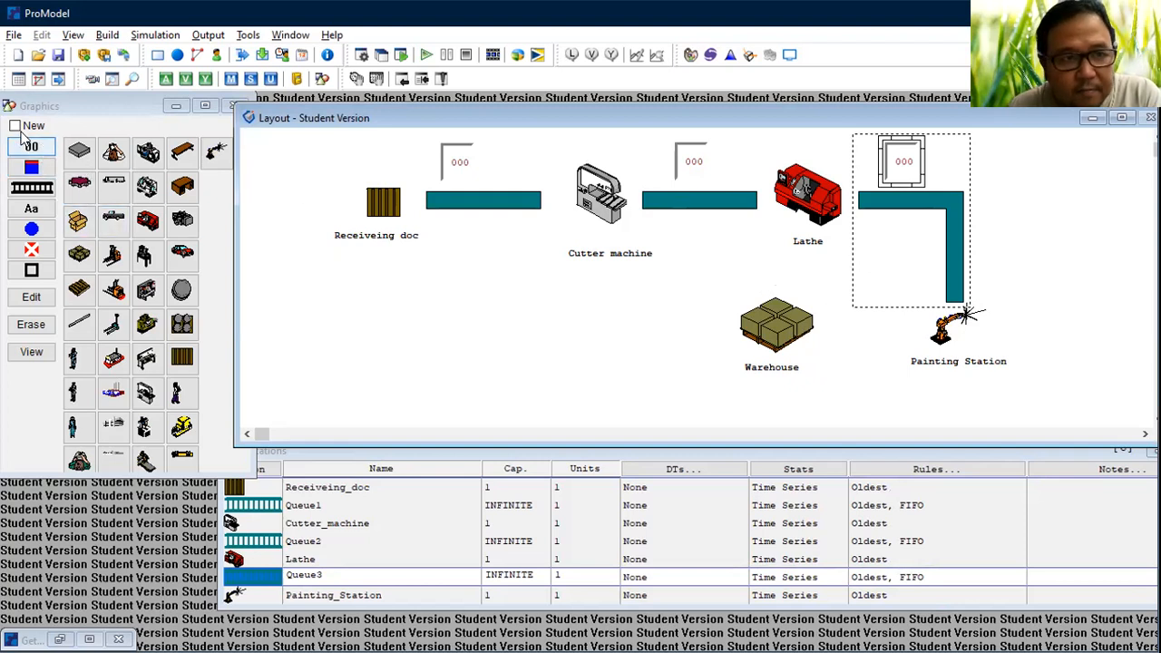
Step: Add a three-digit counter to the Warehouse location directly above its pallet graphic
left_click(780, 318)
left_click(32, 147)
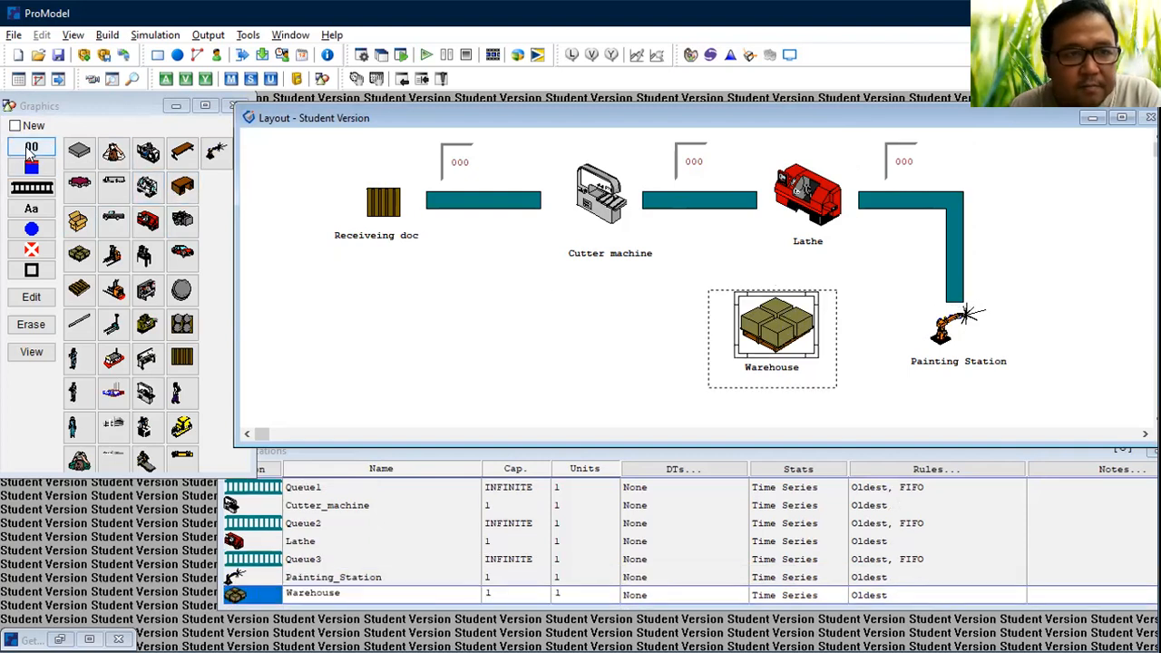
left_click(775, 289)
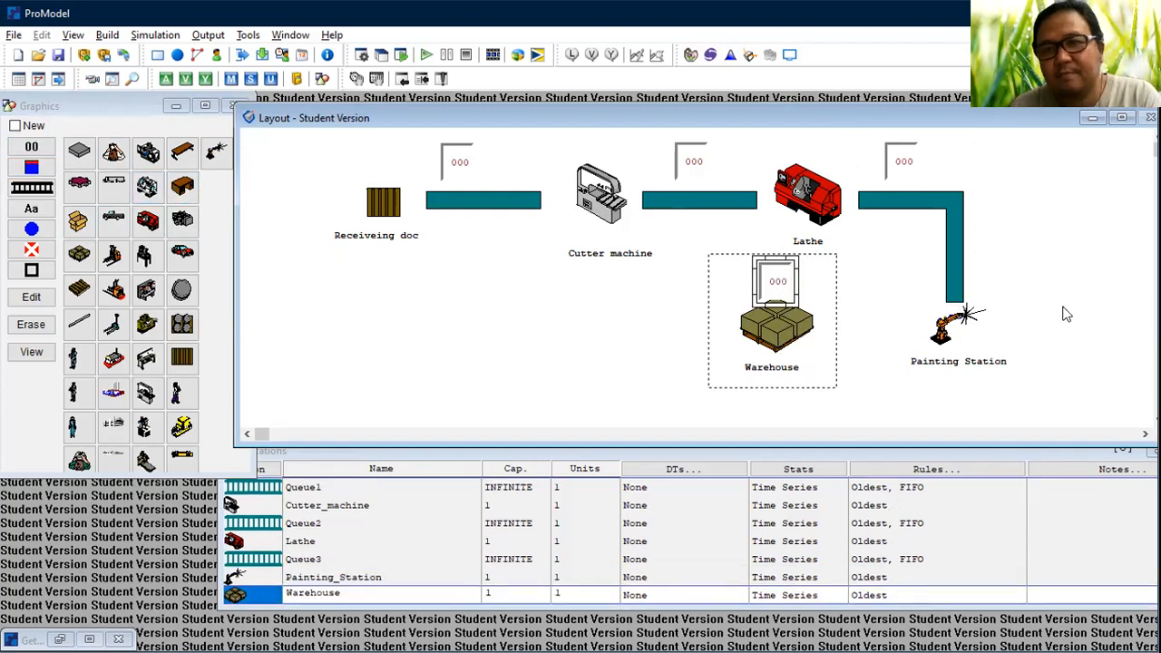
left_click(95, 118)
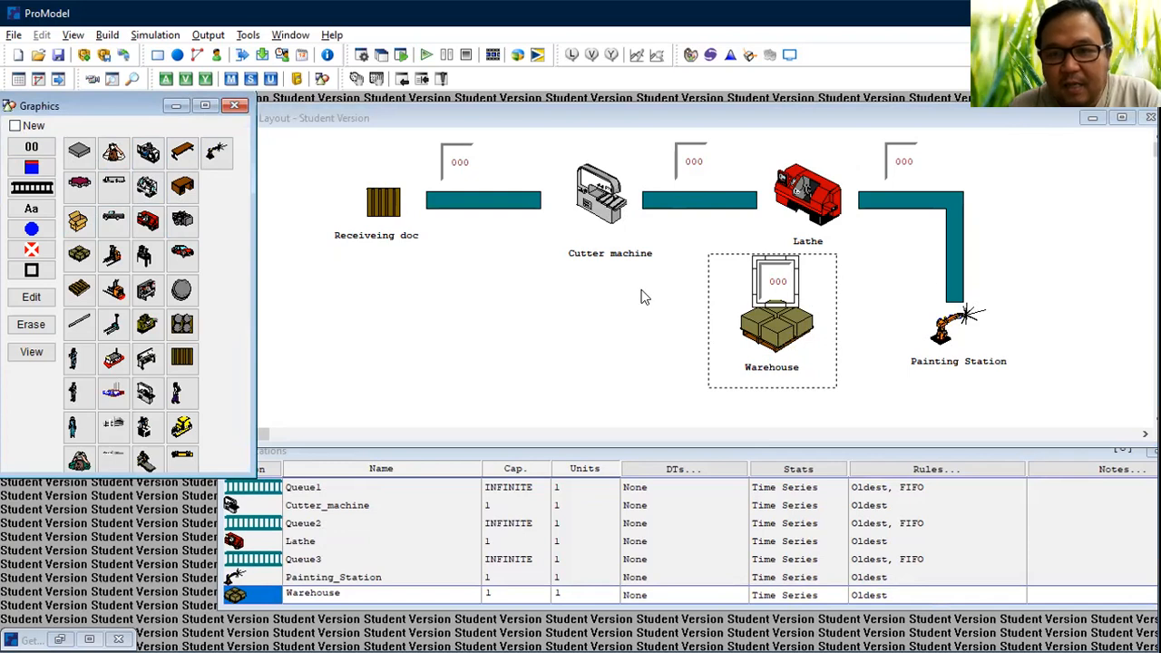
Step: Open the Entities editor and create an entity with the bar graphic, enlarging the graphic to several times its size
left_click(104, 34)
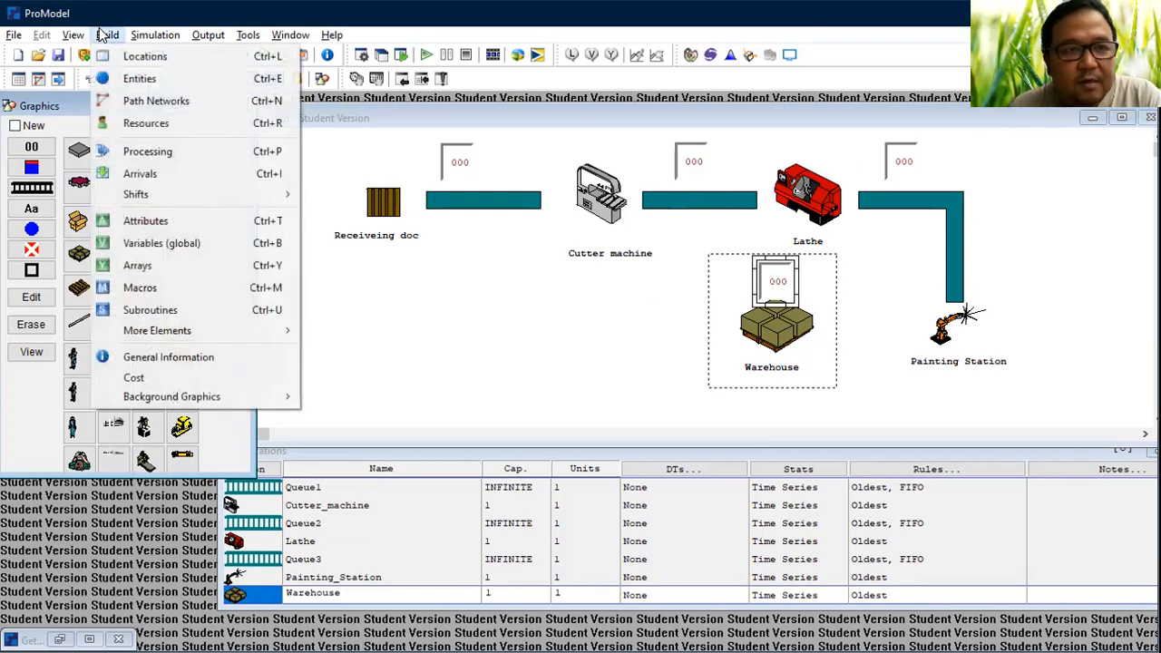
left_click(140, 80)
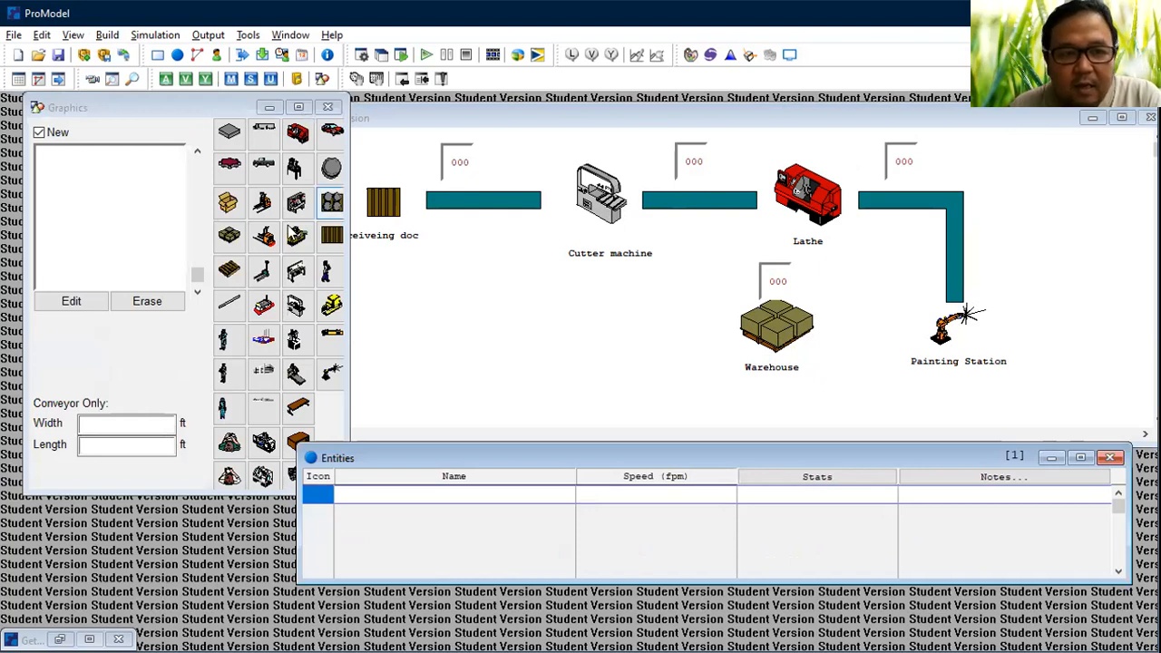
left_click(230, 305)
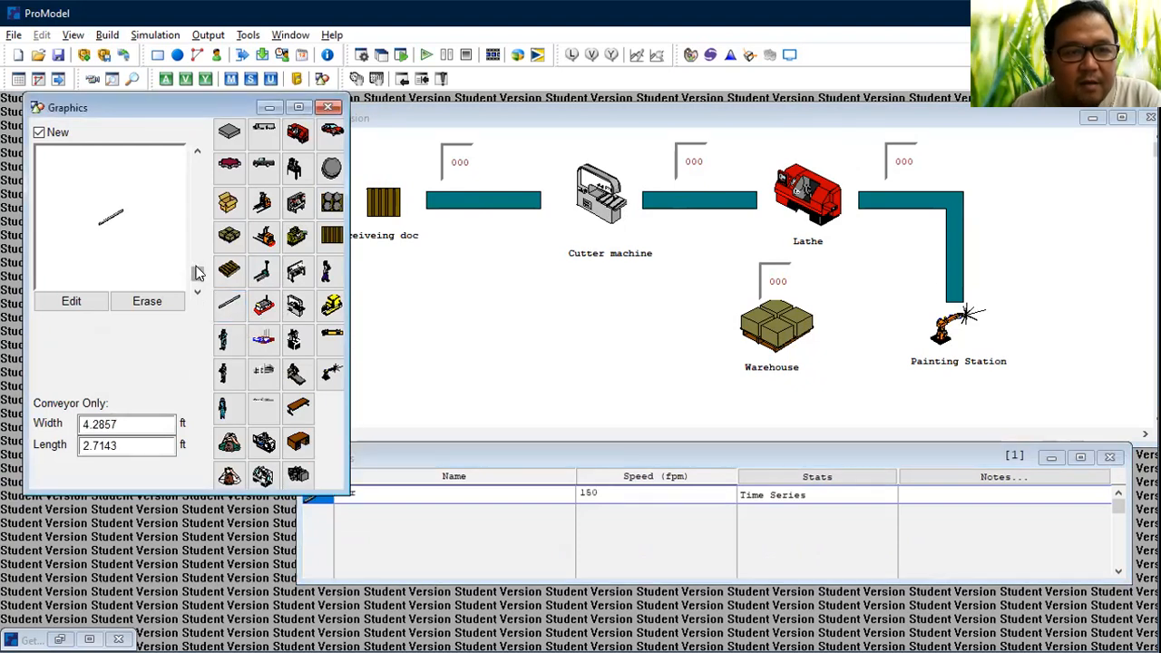
left_click_drag(196, 272, 196, 259)
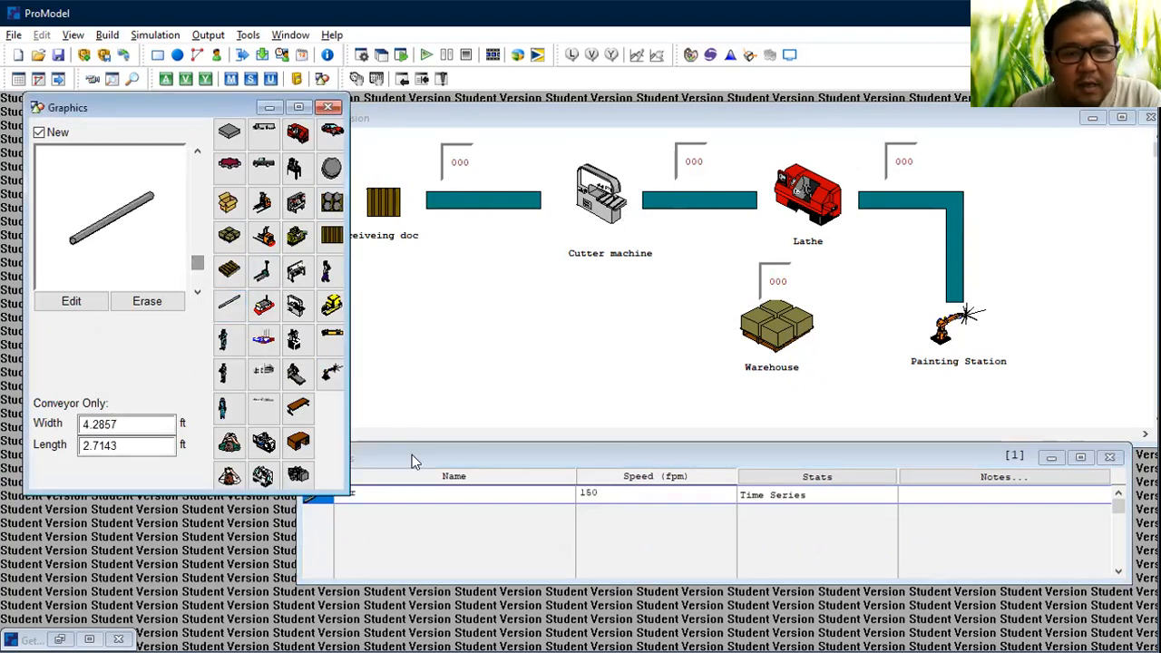
Step: Try to rename the bar entity Log
left_click(403, 493)
type("Log")
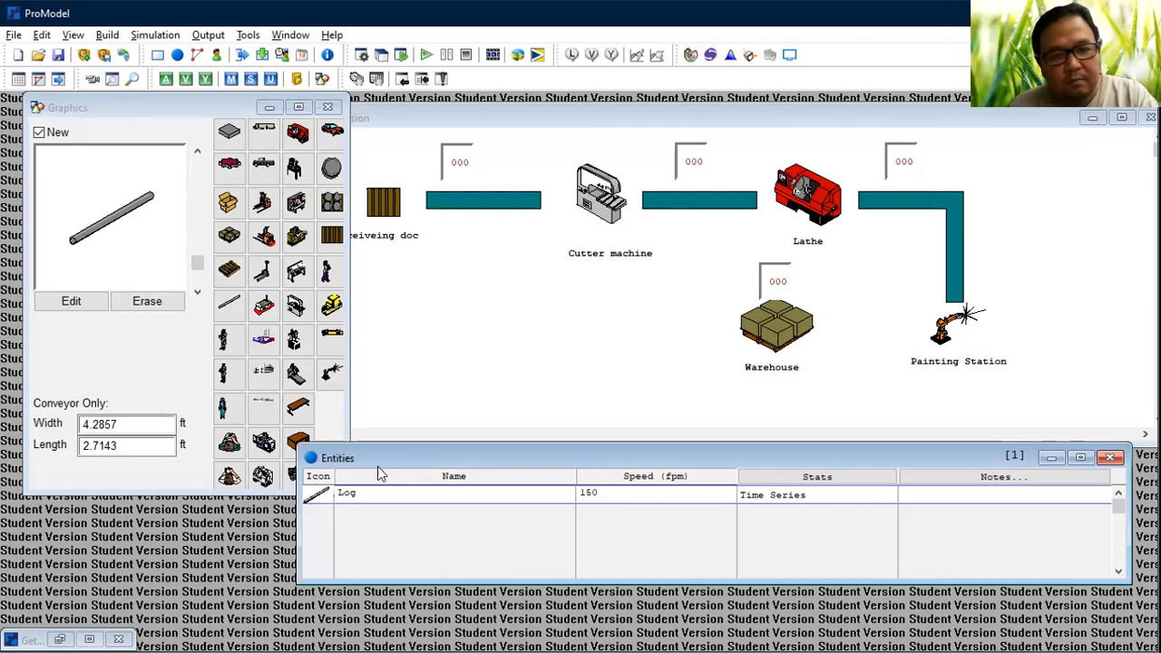
left_click(122, 384)
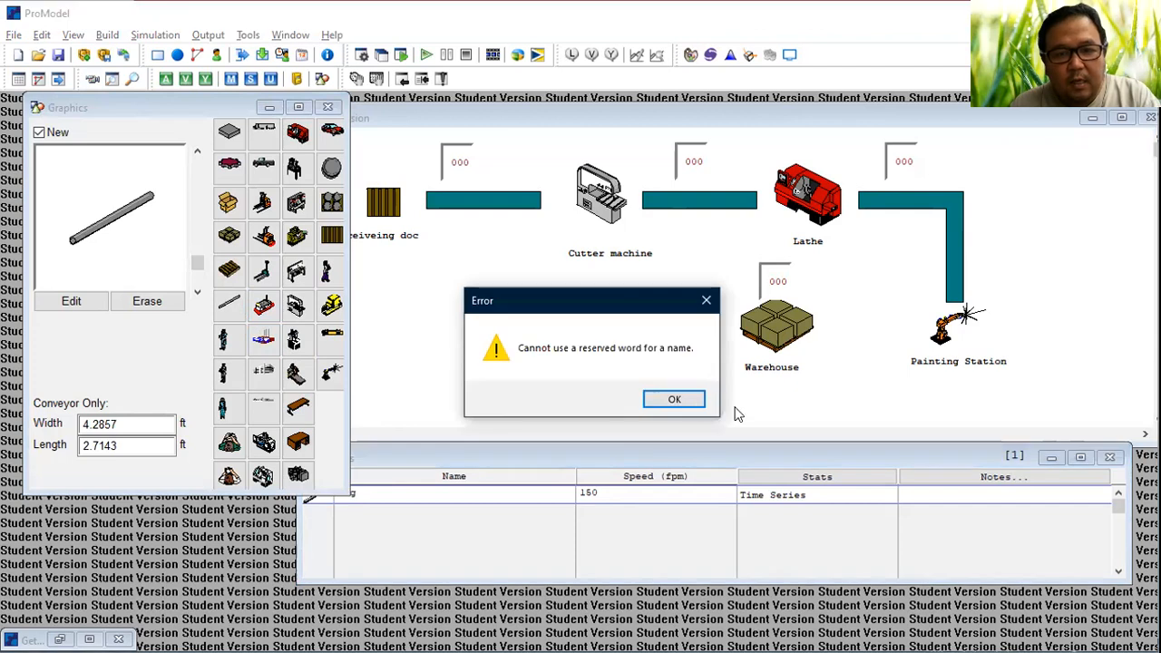
left_click(671, 399)
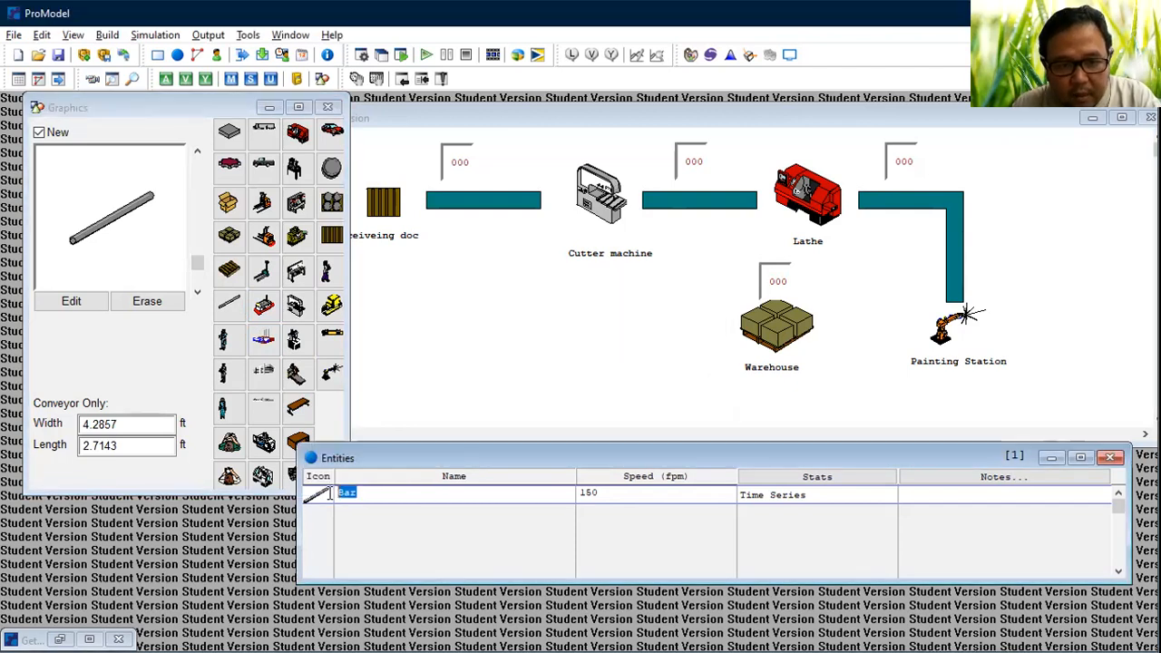
Step: Rename the bar entity Logs and commit its record
type("Logs")
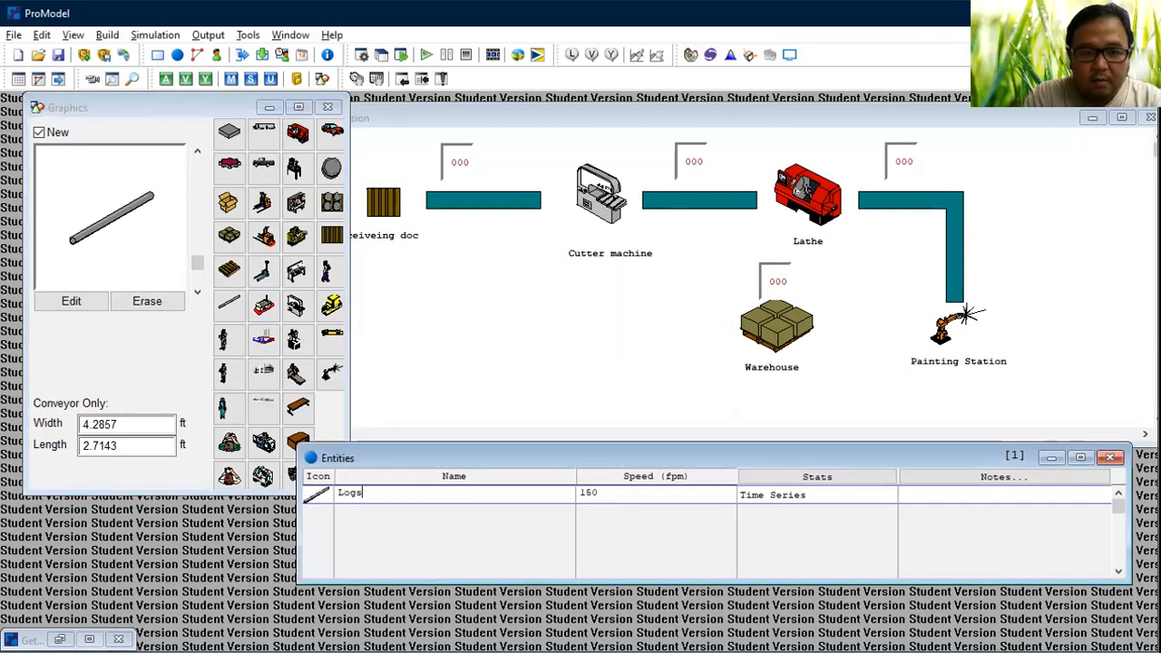
type("-")
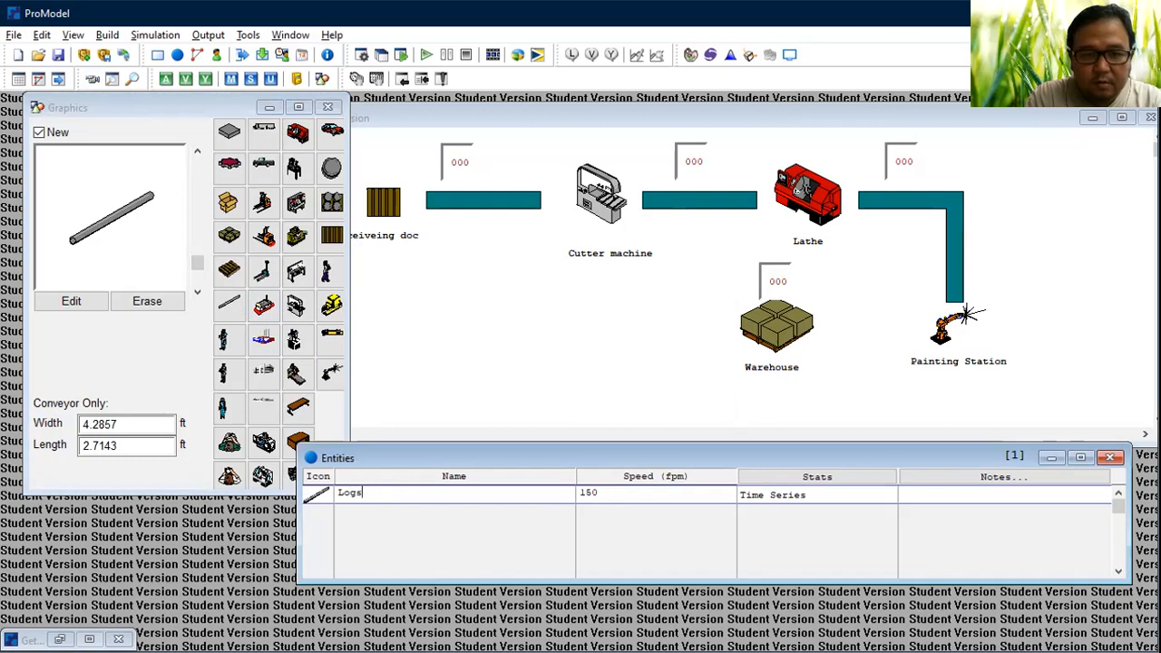
key("Return")
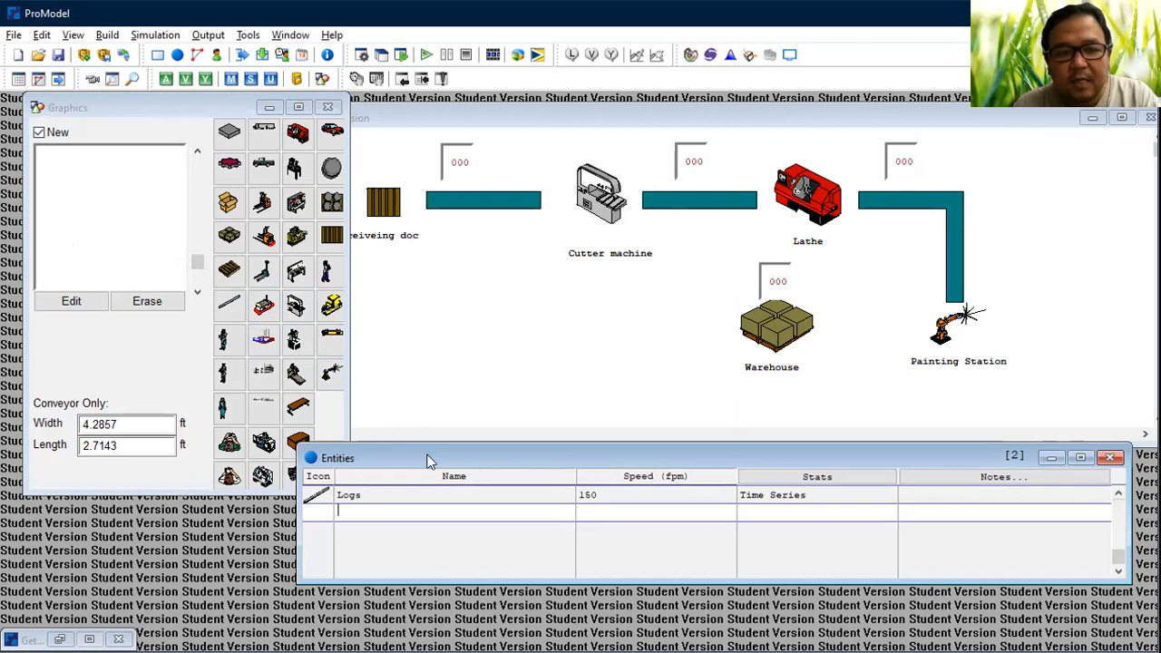
Step: Add a second entity with the bar graphic, flip the graphic vertically and enlarge it slightly
left_click(228, 303)
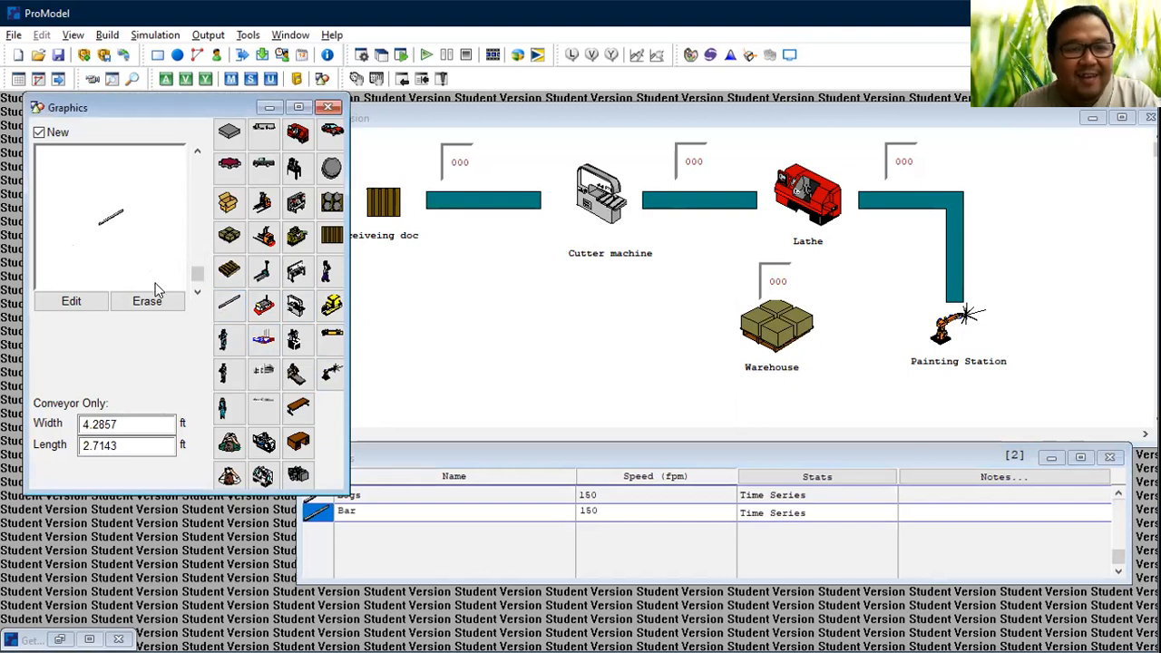
left_click(63, 302)
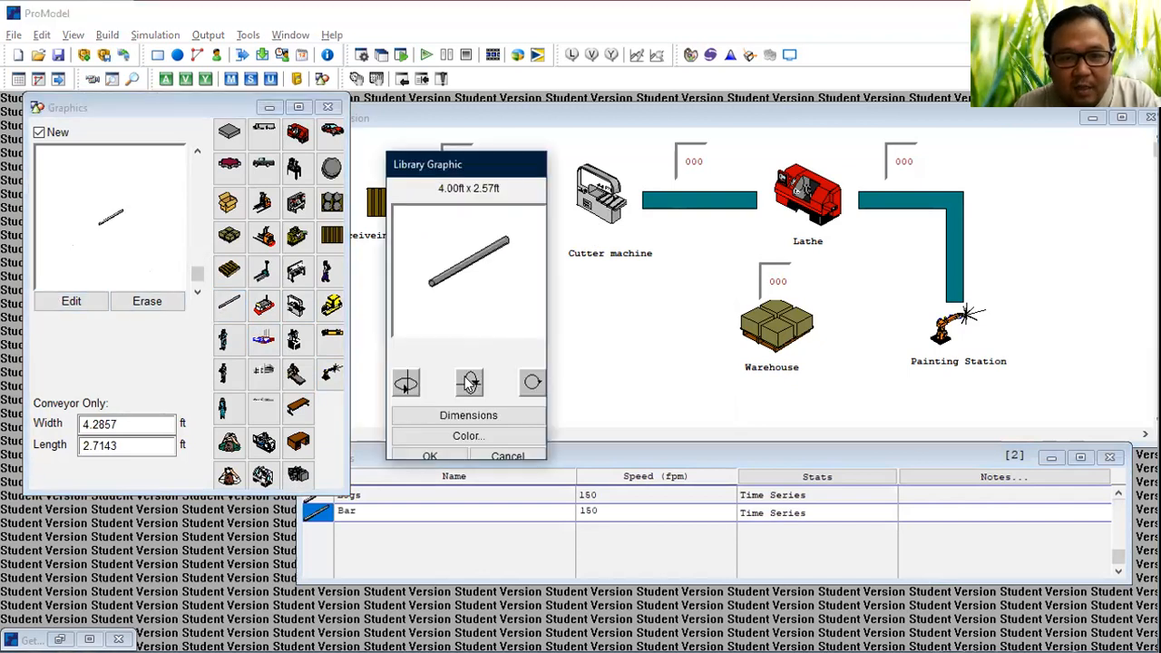
left_click(469, 383)
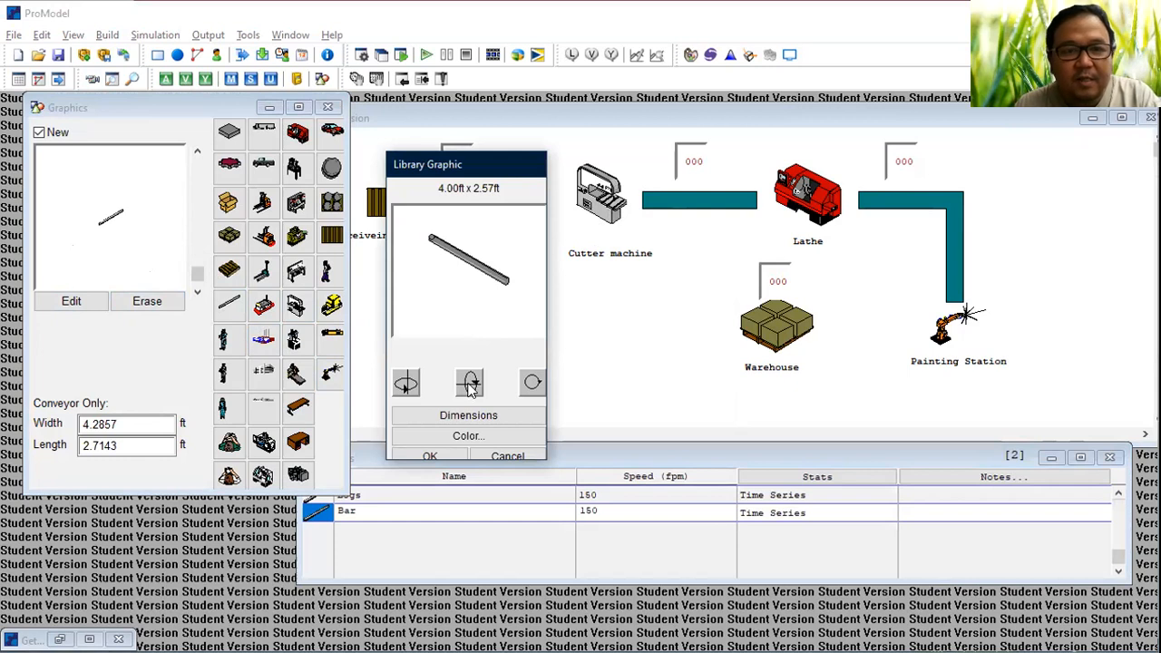
left_click(430, 456)
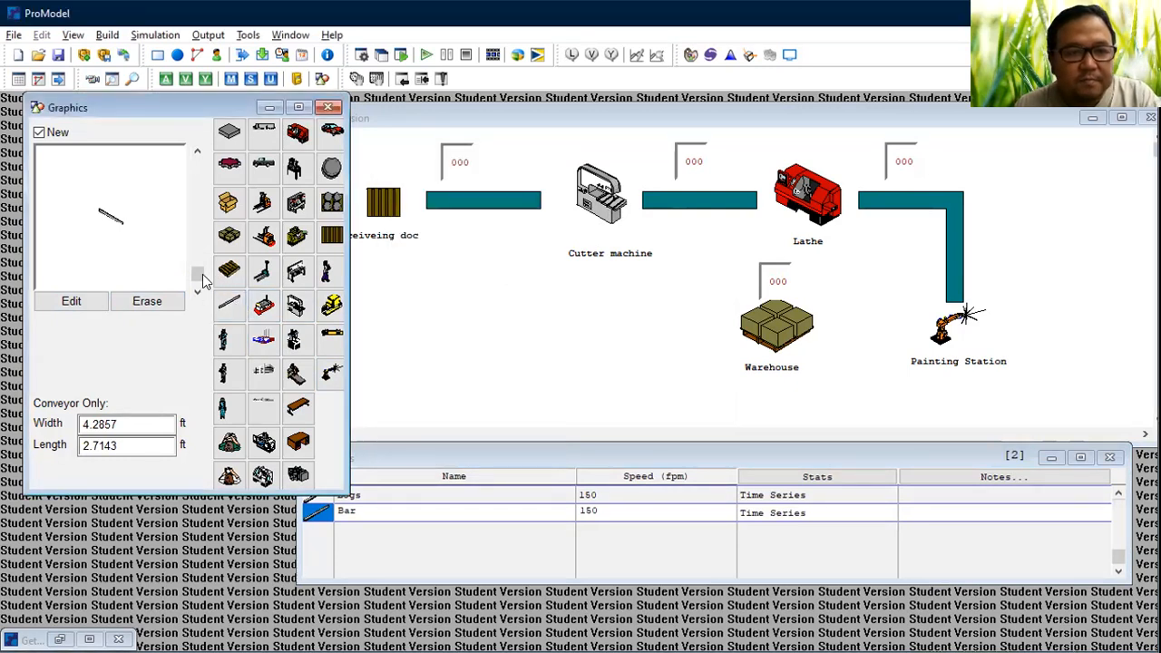
left_click_drag(195, 274, 195, 273)
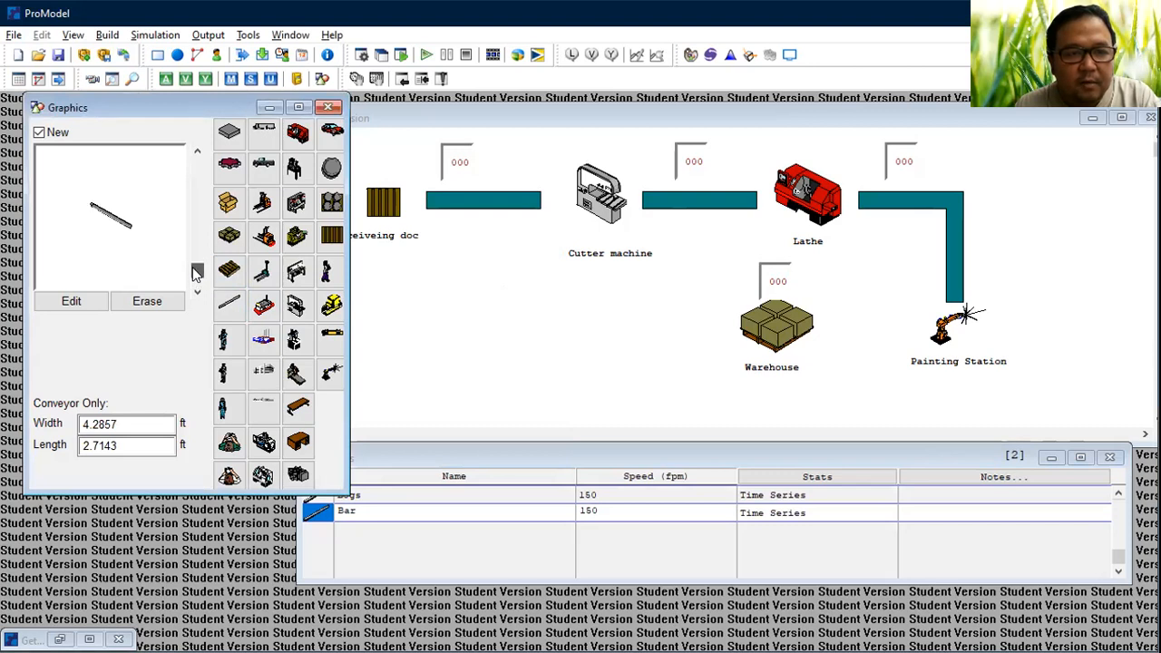
Step: Rename the flipped bar entity Piece and add a third entity with the barrel graphic
left_click(371, 509)
double_click(353, 511)
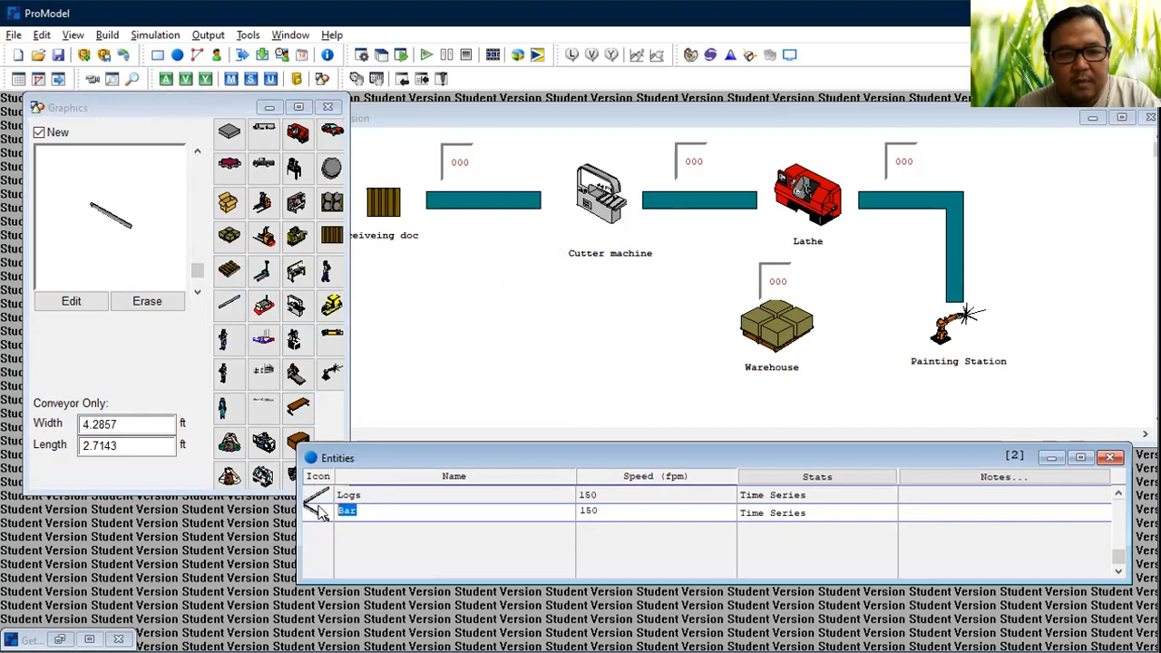
type("Pien")
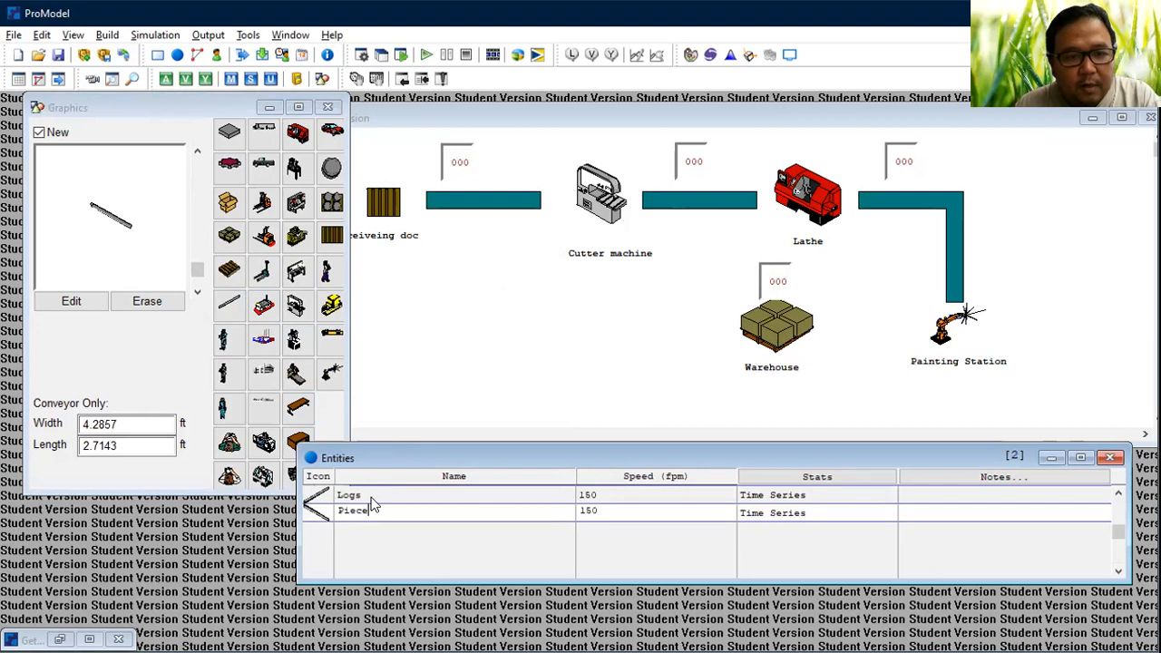
left_click(367, 495)
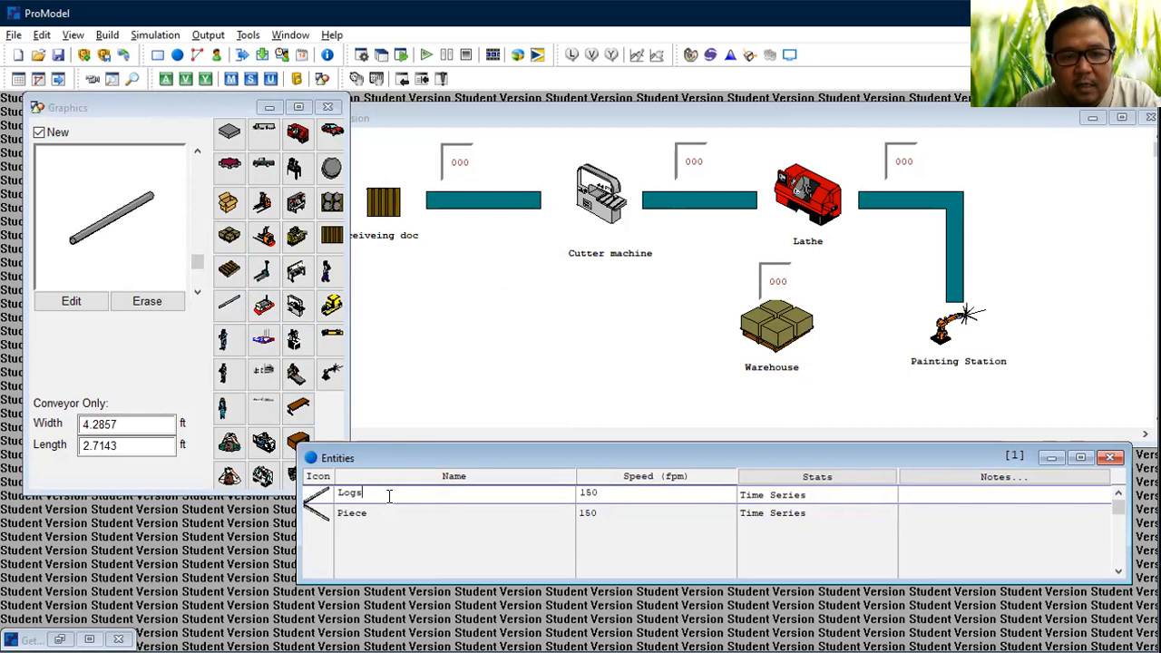
left_click(362, 513)
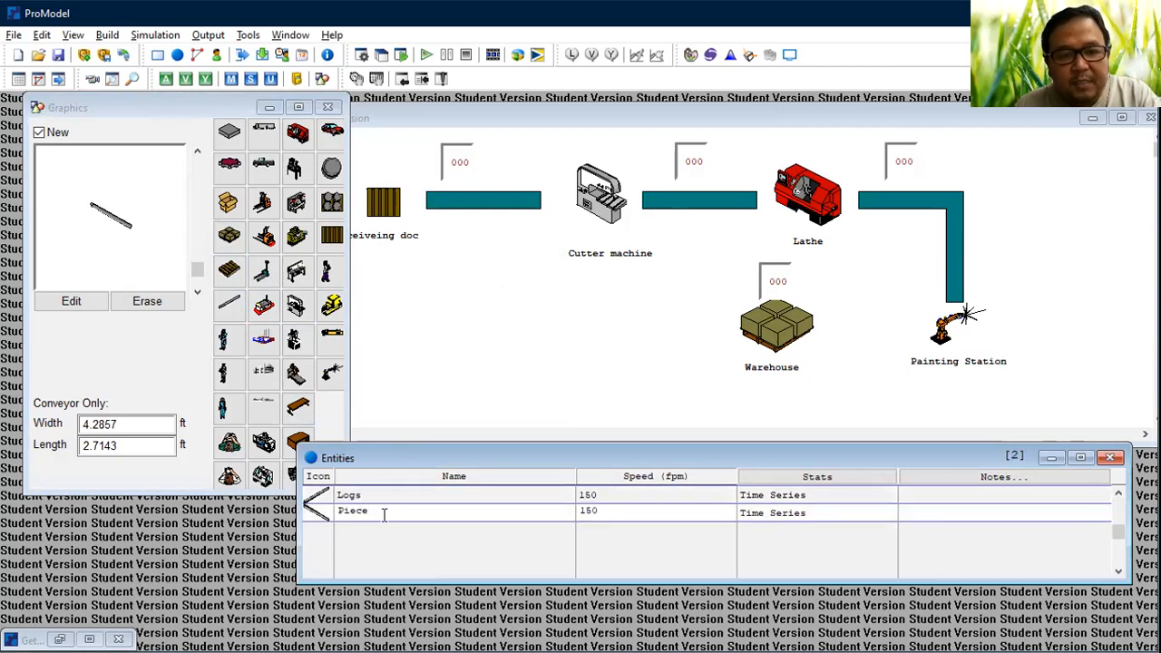
key("Return")
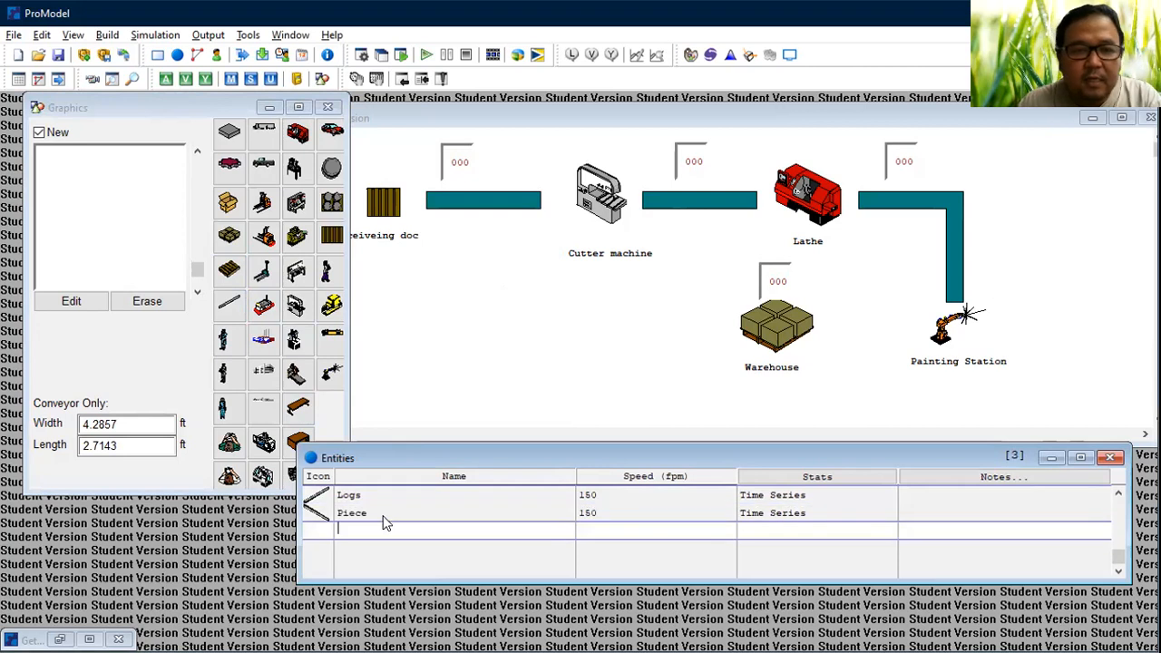
left_click(330, 172)
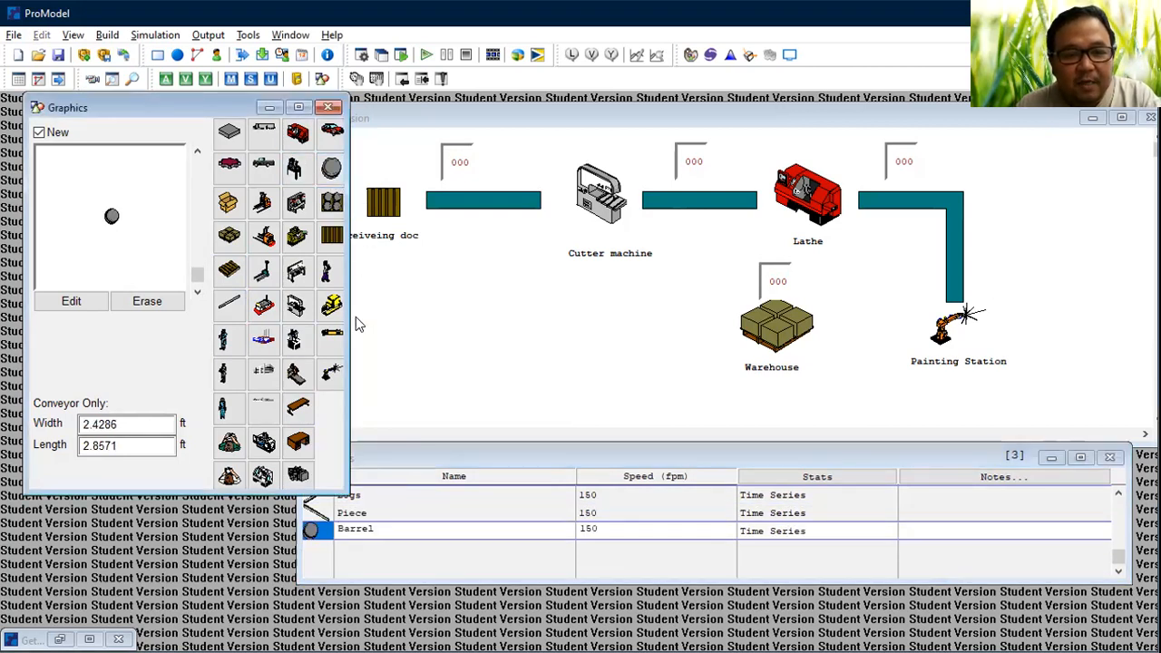
Step: Try to rename the barrel entity Round
double_click(375, 529)
type("ROund")
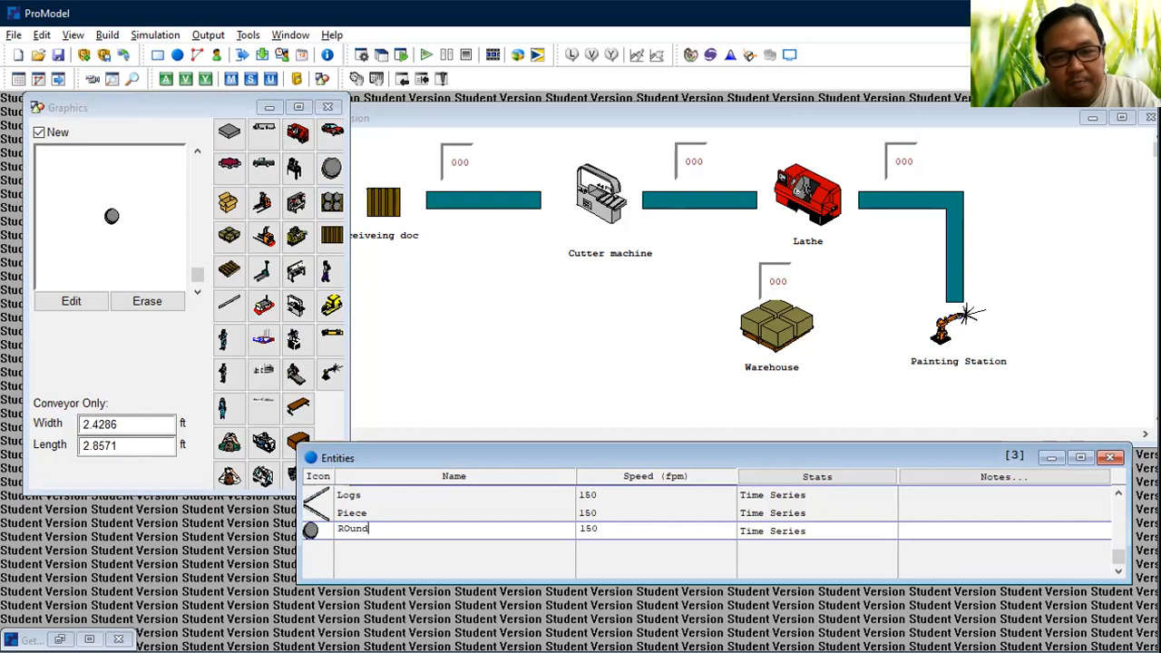
key("BackSpace")
key("BackSpace")
key("BackSpace")
type("o")
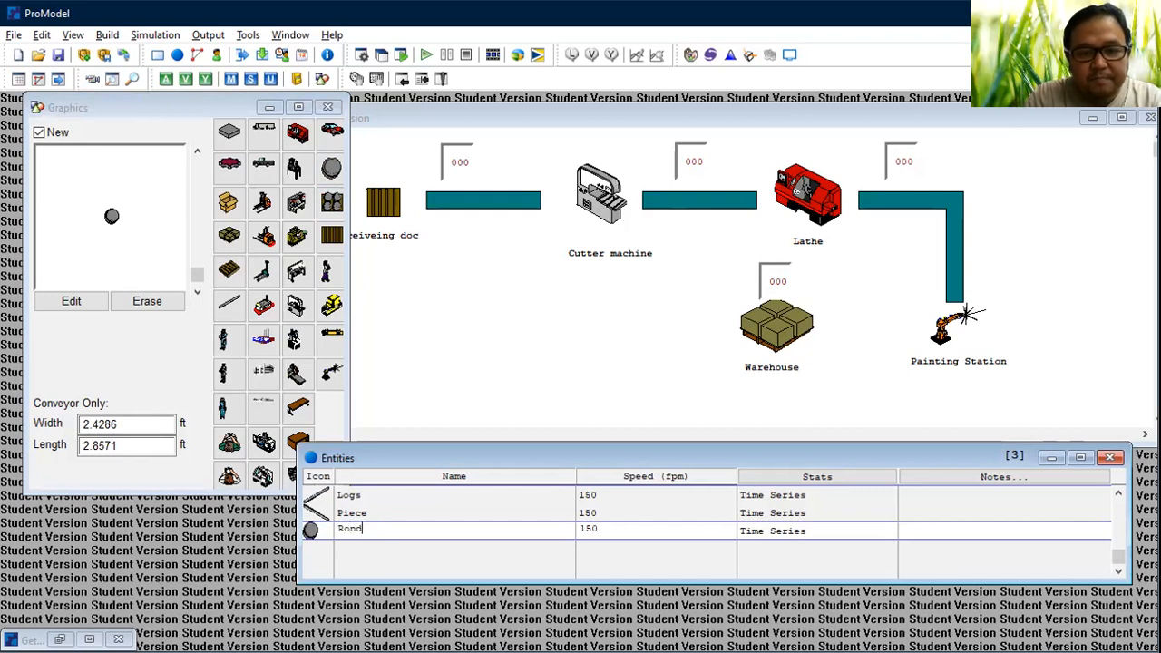
type("und")
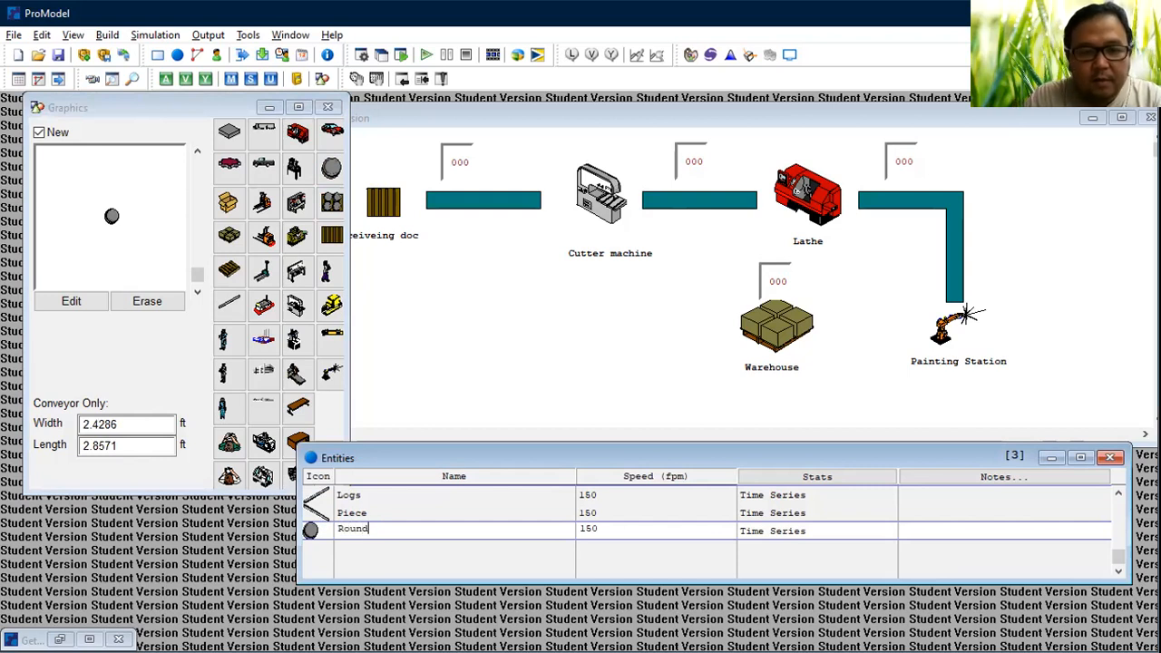
left_click(199, 153)
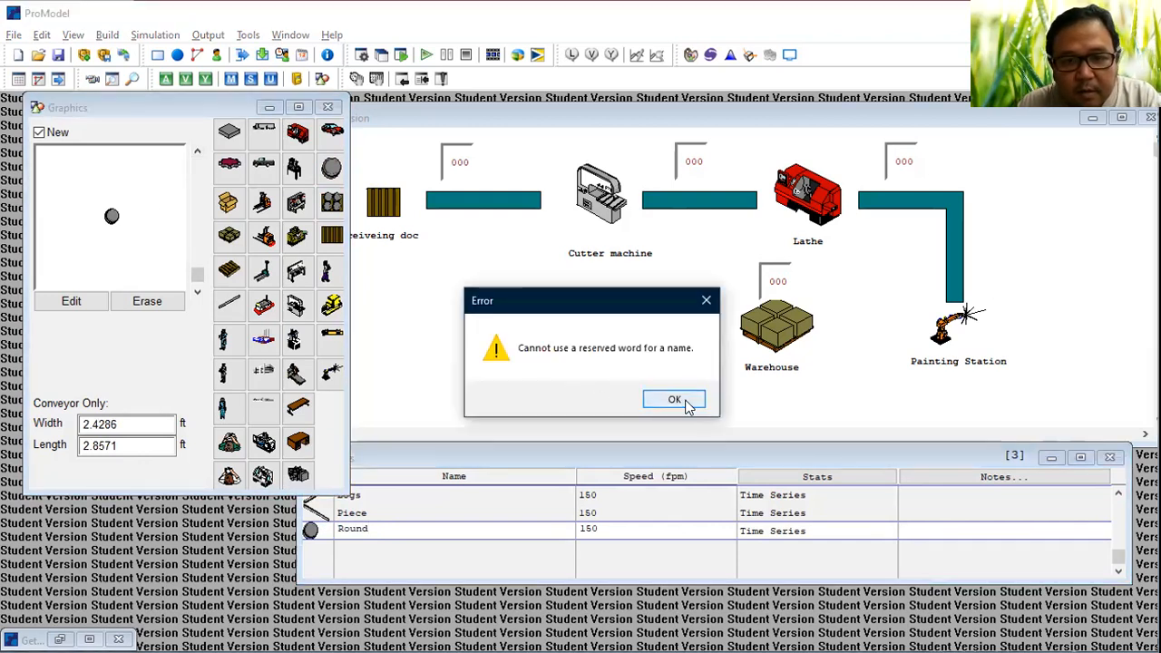
left_click(676, 400)
left_click(382, 527)
double_click(382, 527)
type("Round")
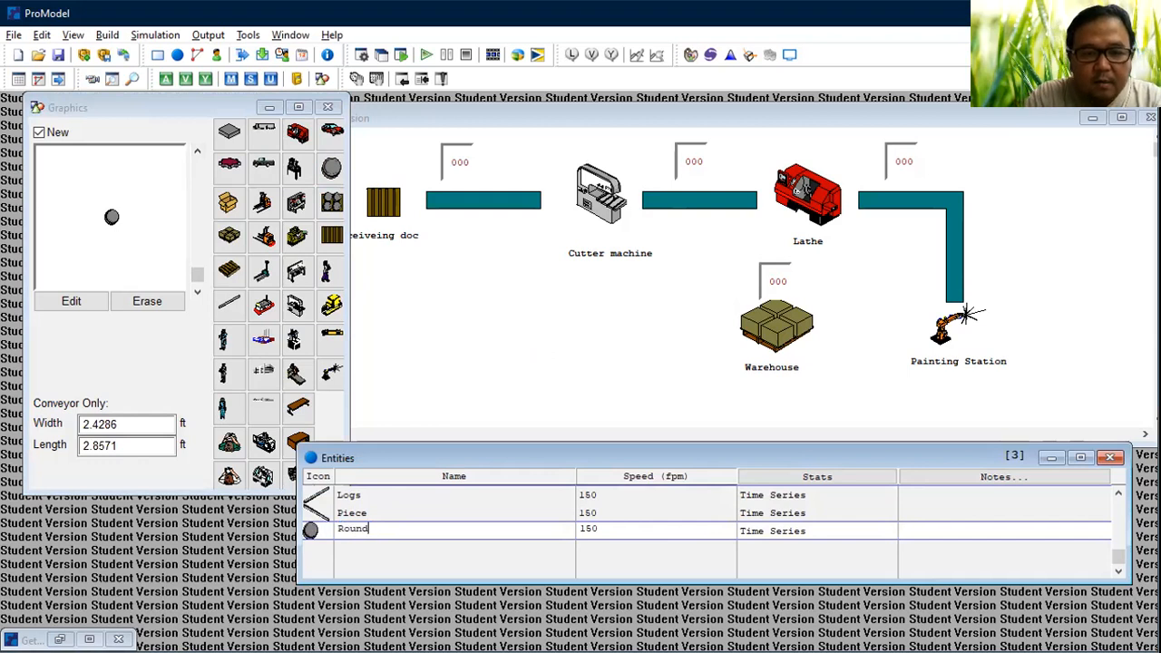
left_click(311, 529)
left_click(672, 404)
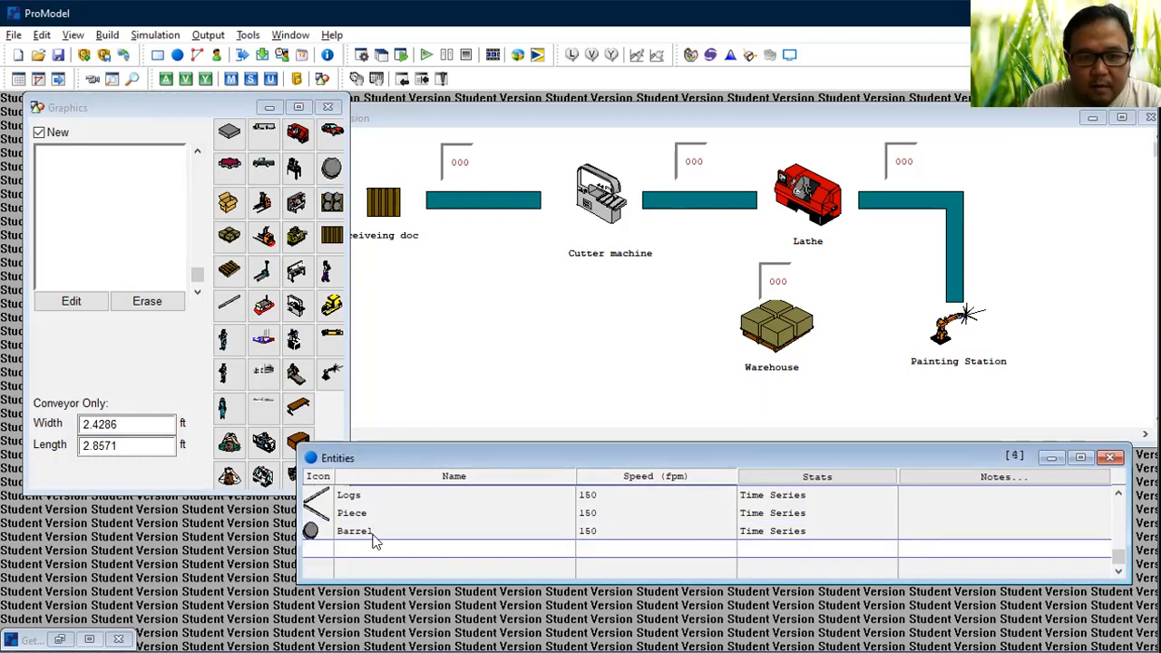
Step: Rename the barrel entity Rounded_piece
double_click(381, 528)
type("Rounded")
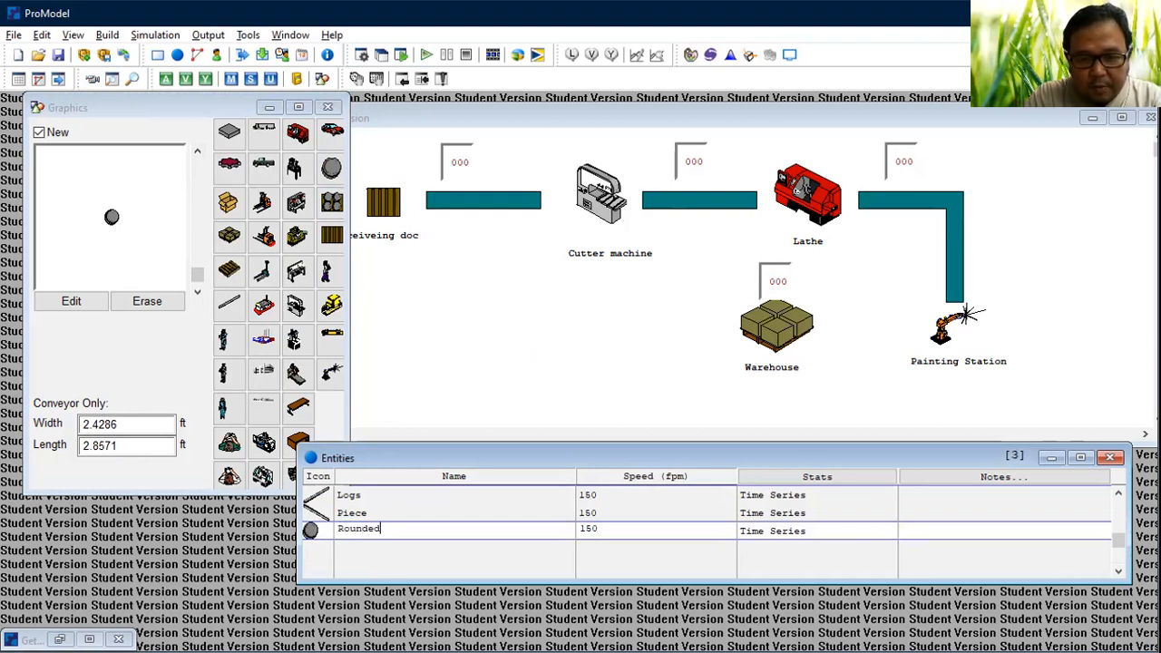
type("_piece")
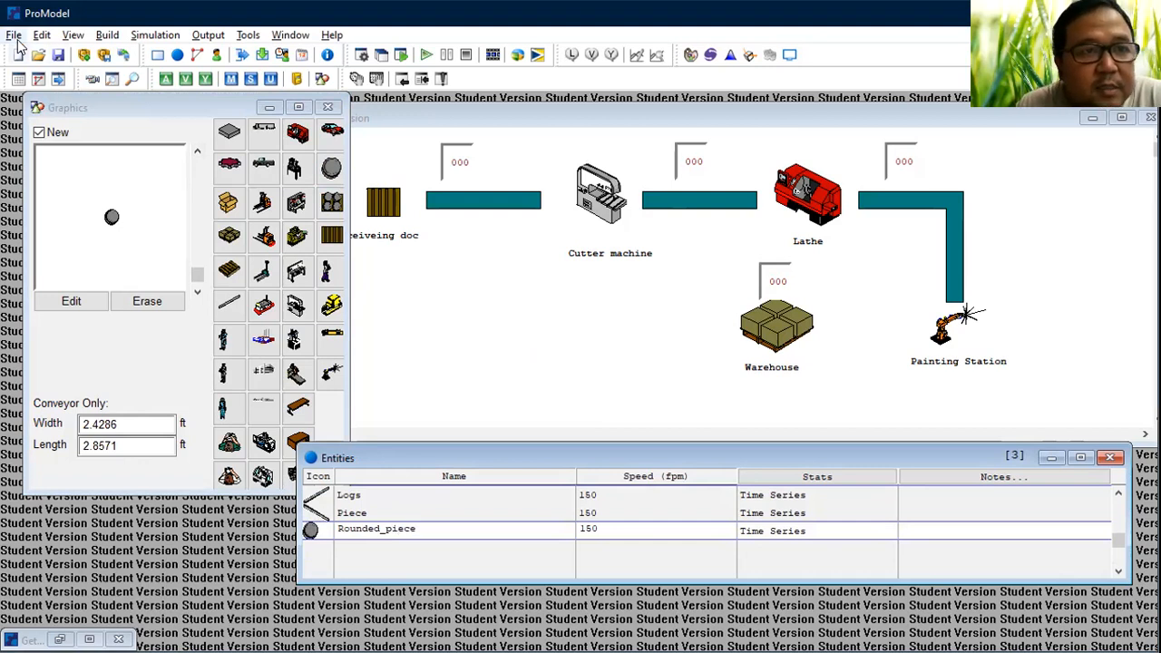
Step: Save the model as Multientity in the Exercise folder
left_click(58, 55)
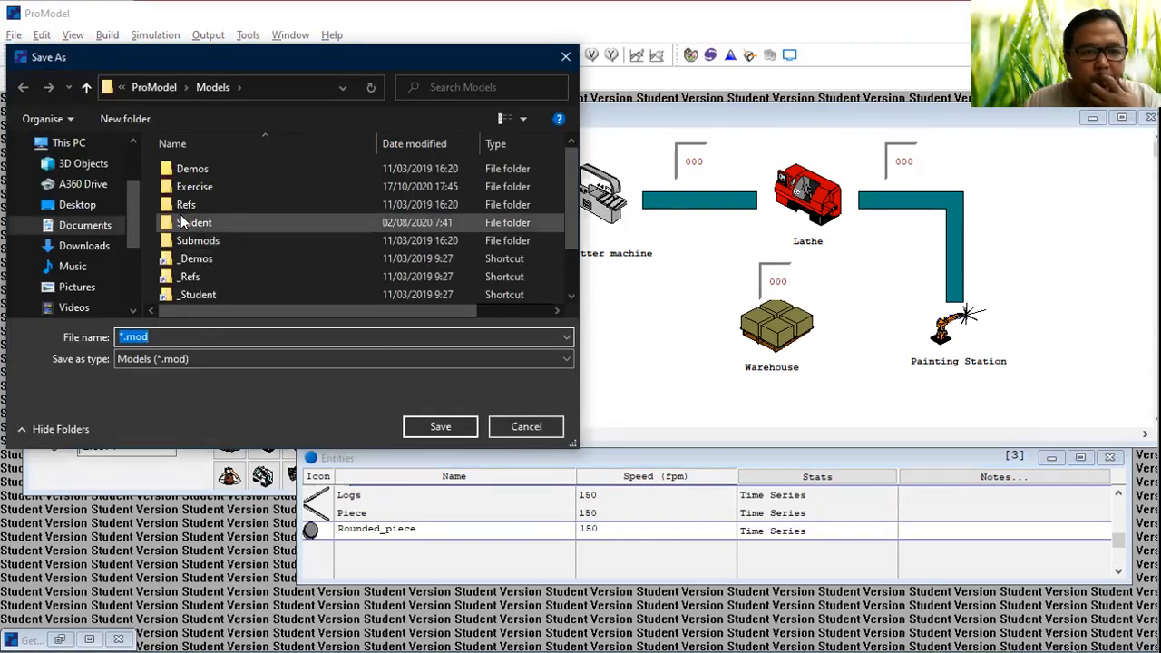
double_click(201, 188)
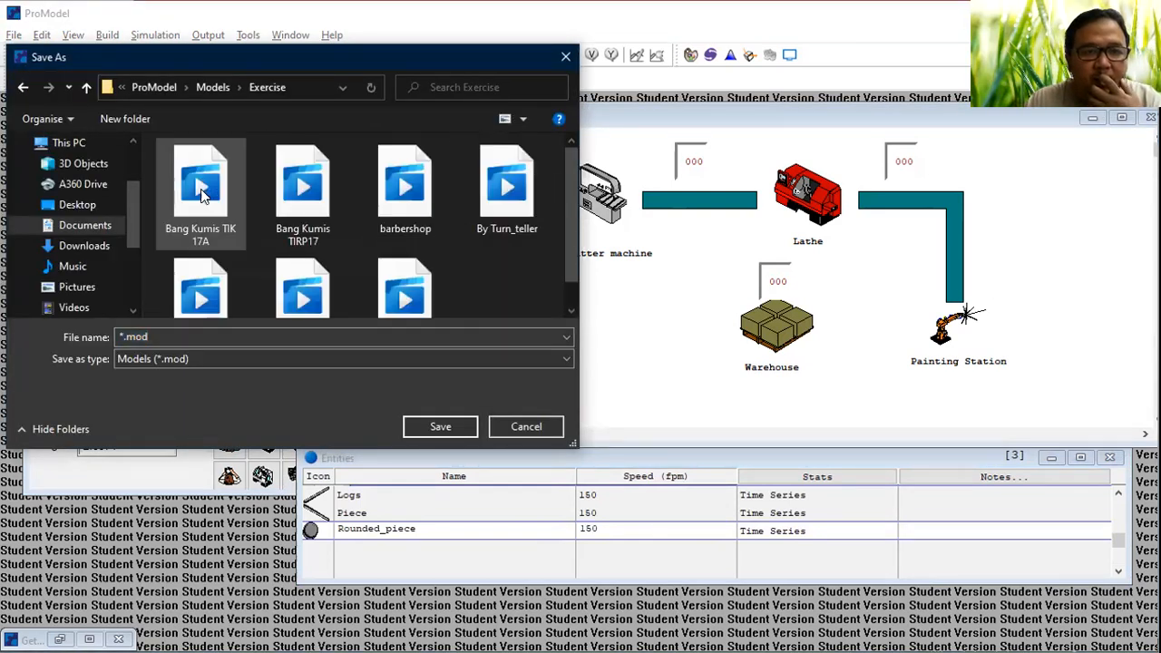
left_click(177, 337)
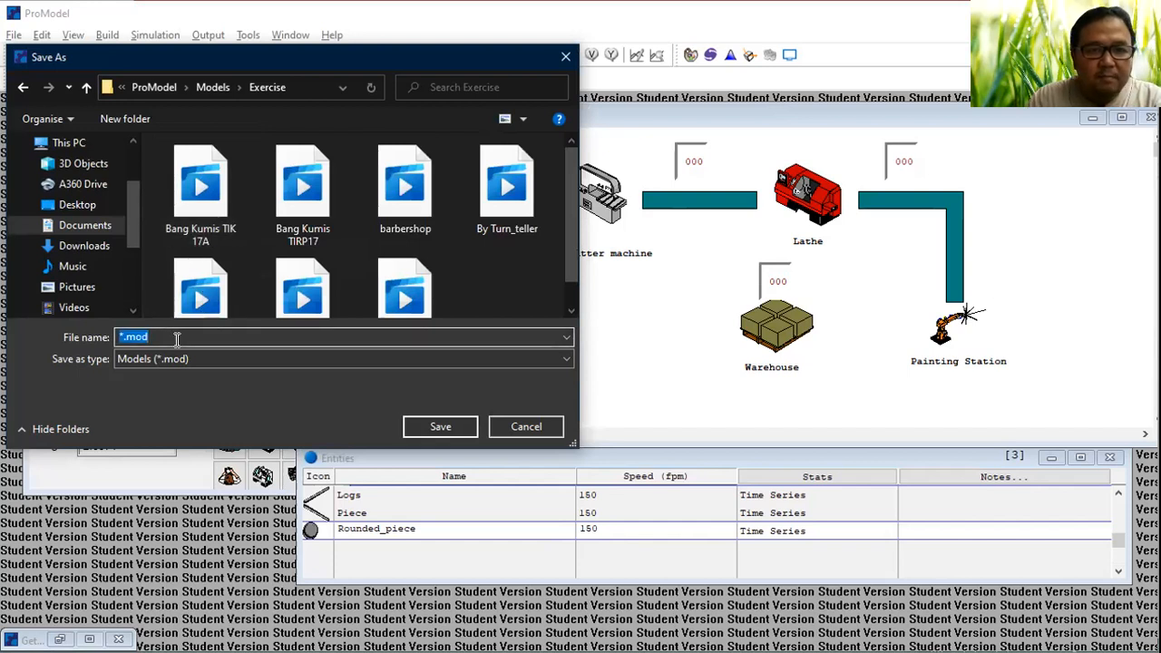
type("Multientity")
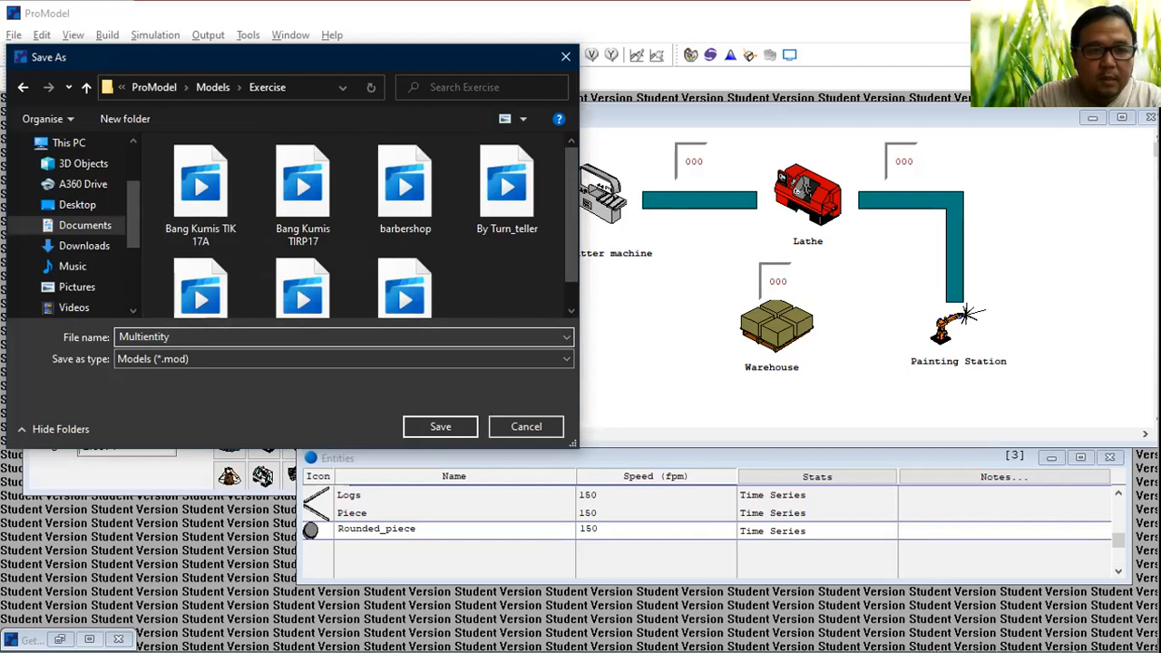
left_click(451, 425)
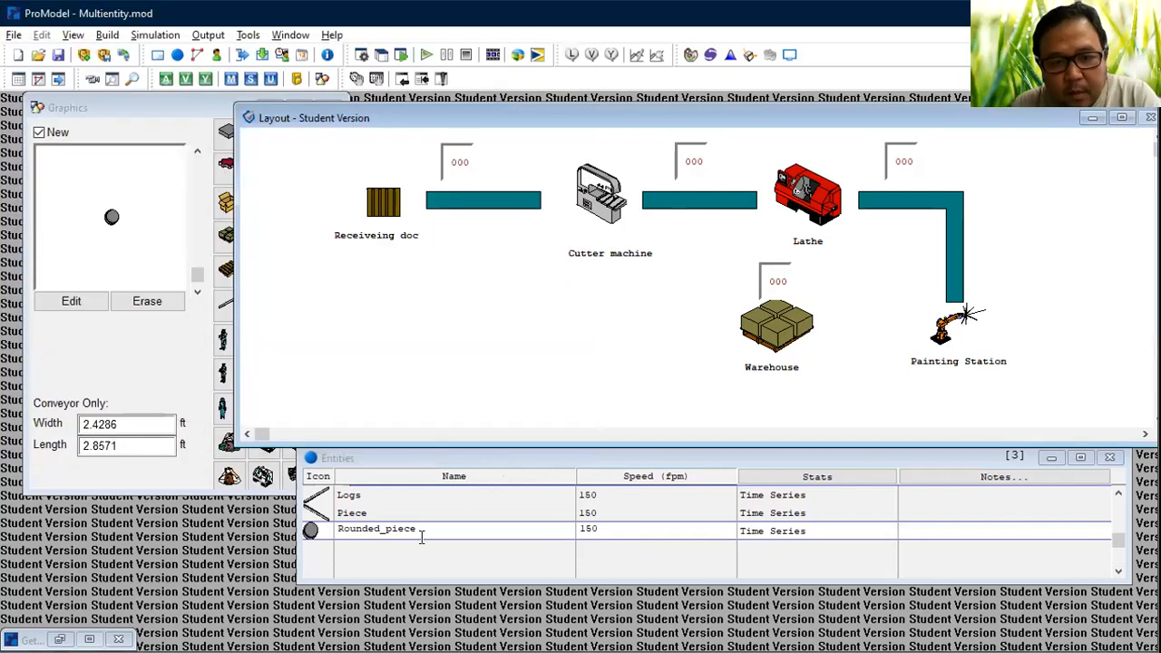
Step: Add a fourth entity with the barrel graphic below Rounded_piece, moving the layout window clear of the graphics library
left_click(425, 529)
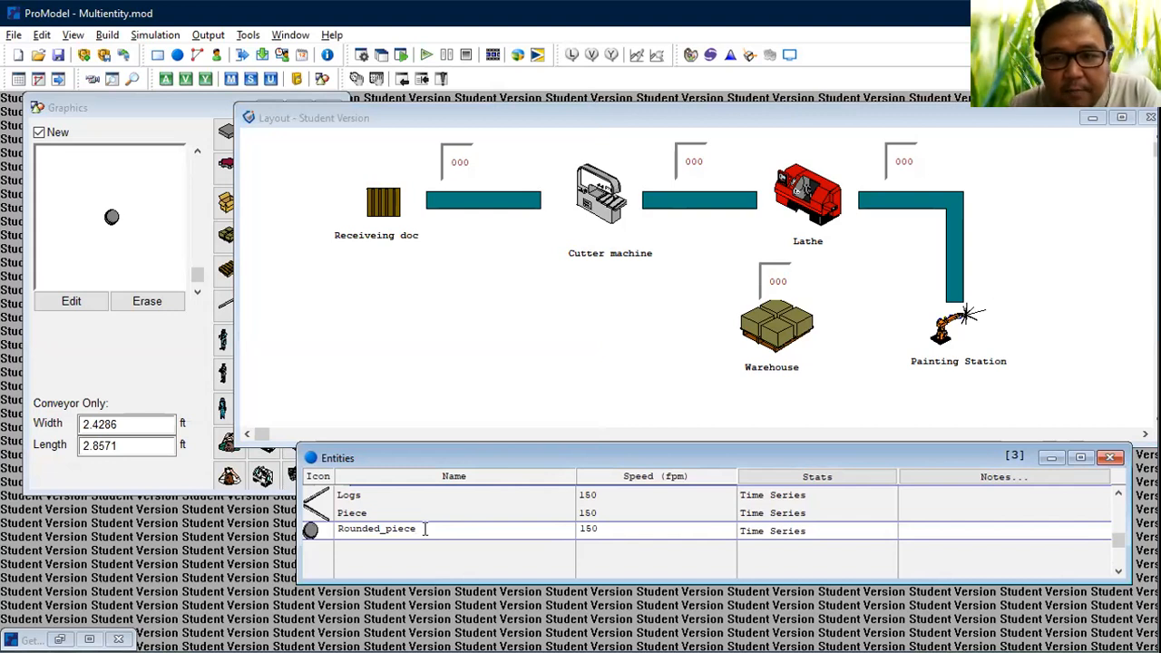
key("Return")
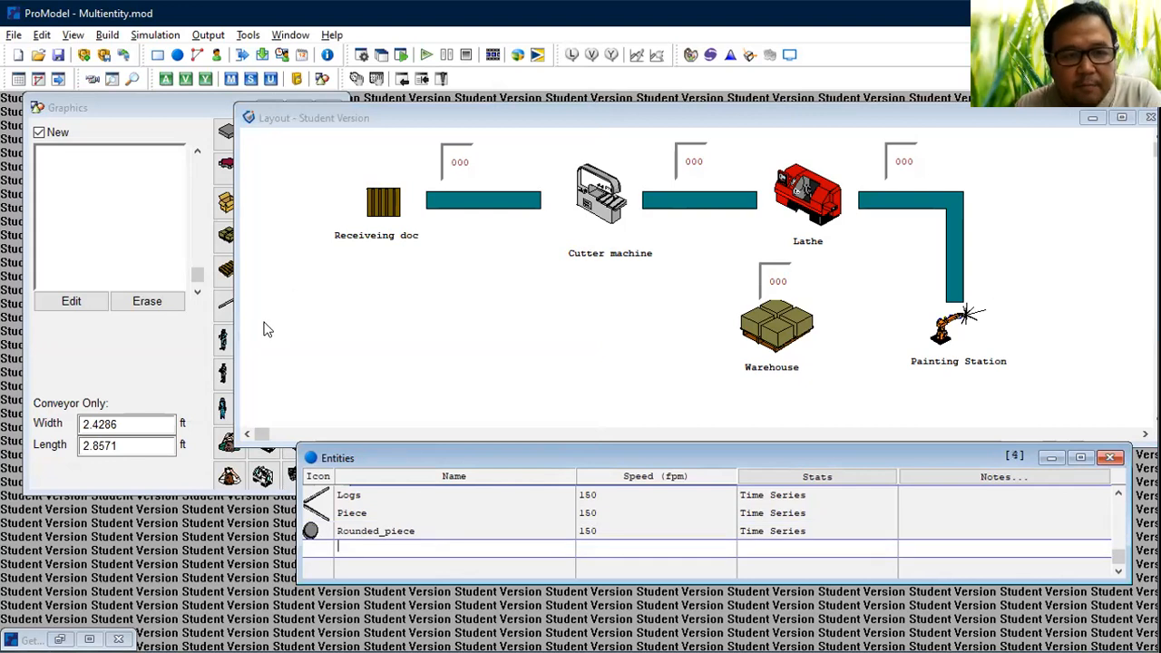
left_click_drag(515, 115, 662, 102)
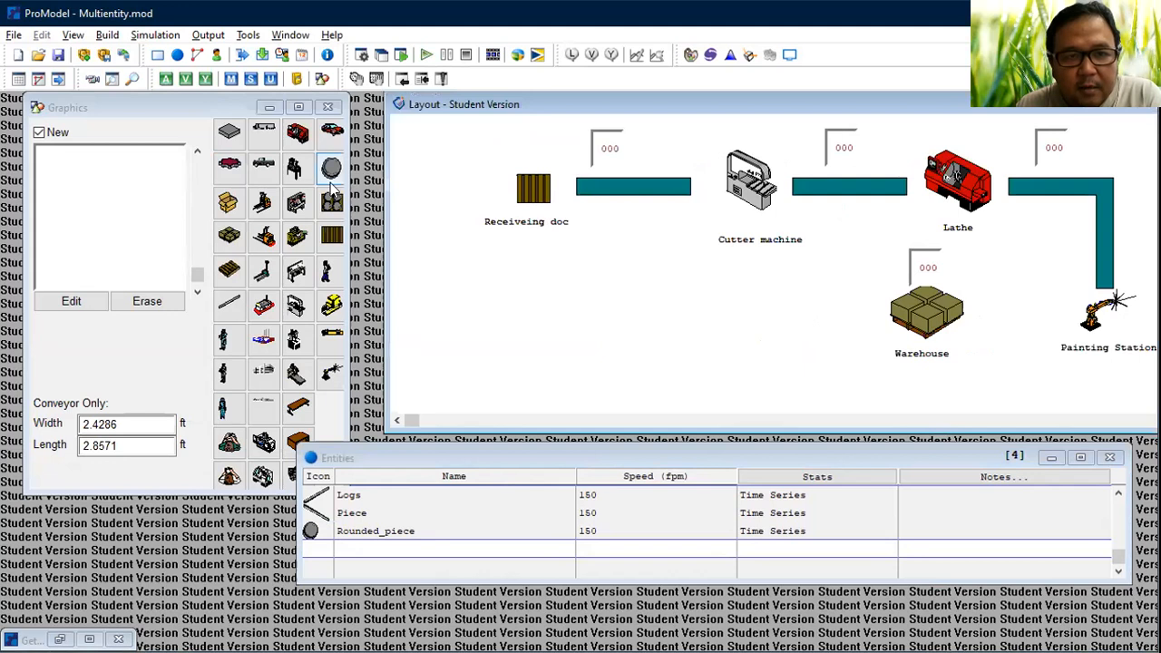
left_click(332, 170)
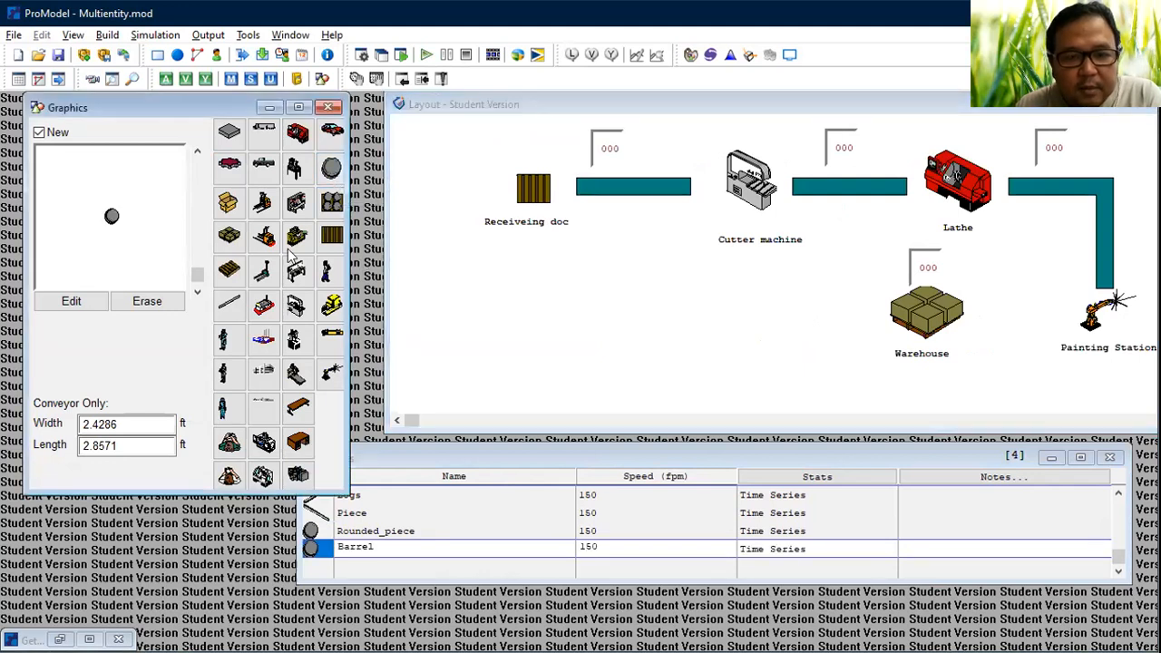
Step: Recolor the new barrel entity's graphic red
left_click(196, 152)
left_click(196, 152)
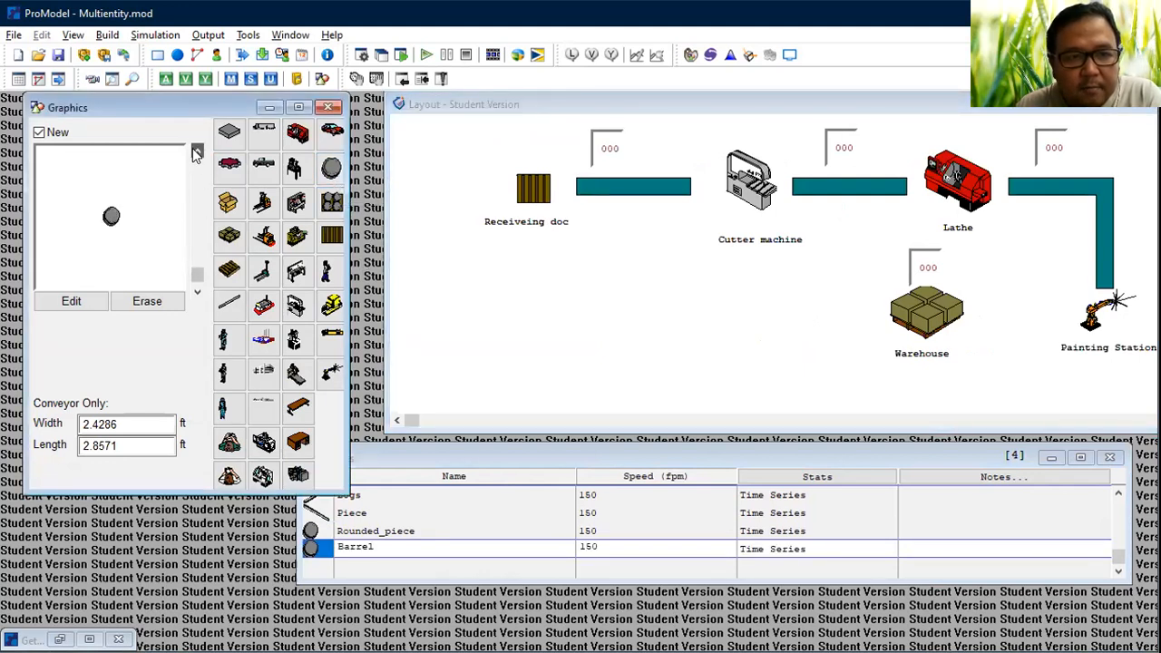
left_click(73, 303)
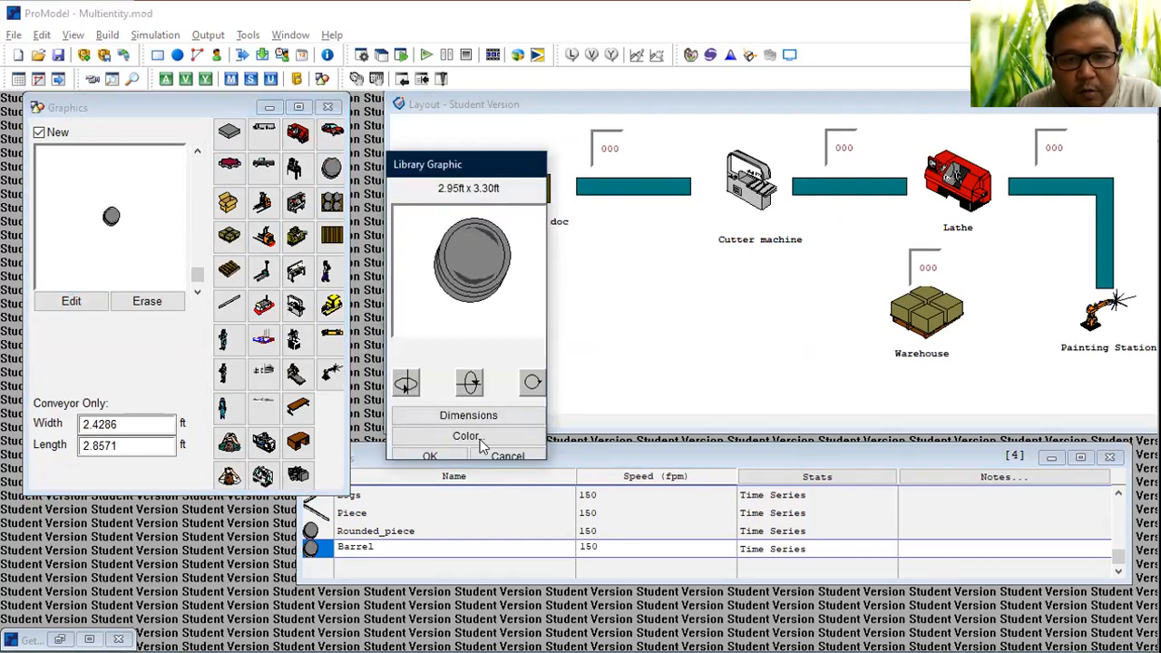
left_click(483, 437)
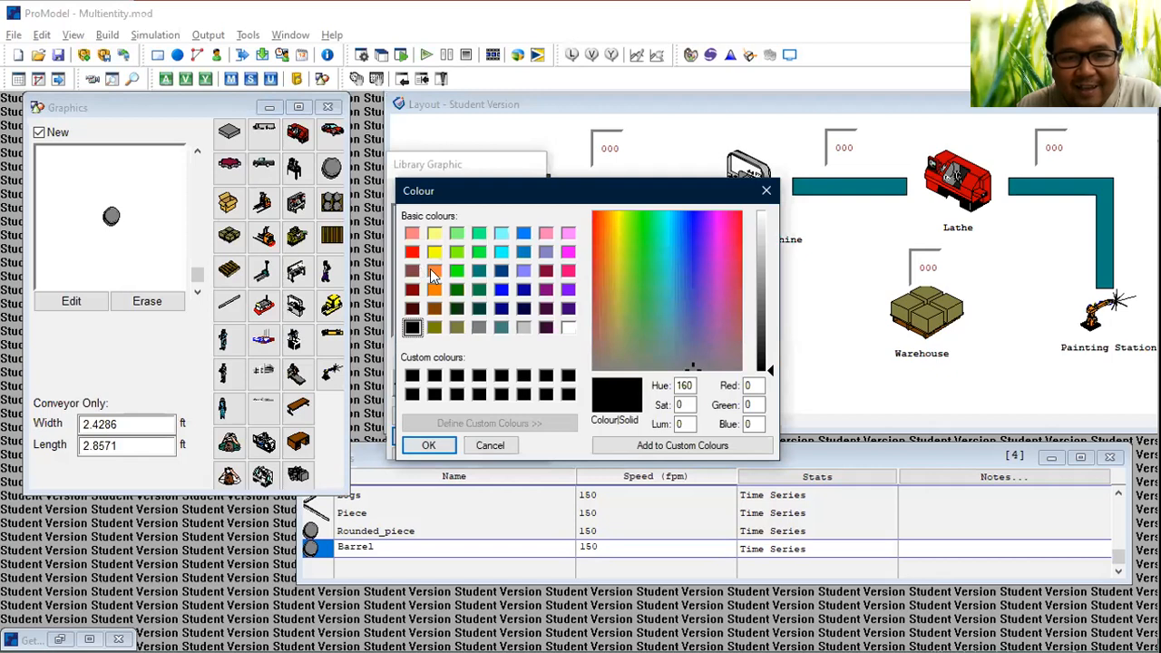
left_click(413, 253)
left_click(429, 446)
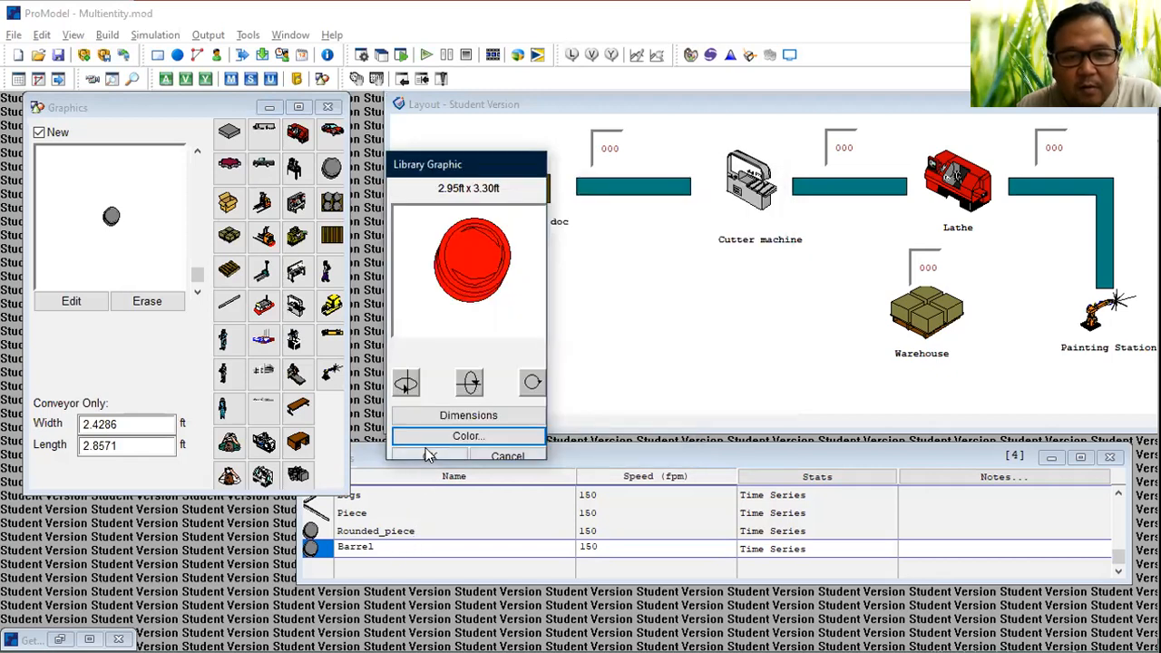
left_click(427, 453)
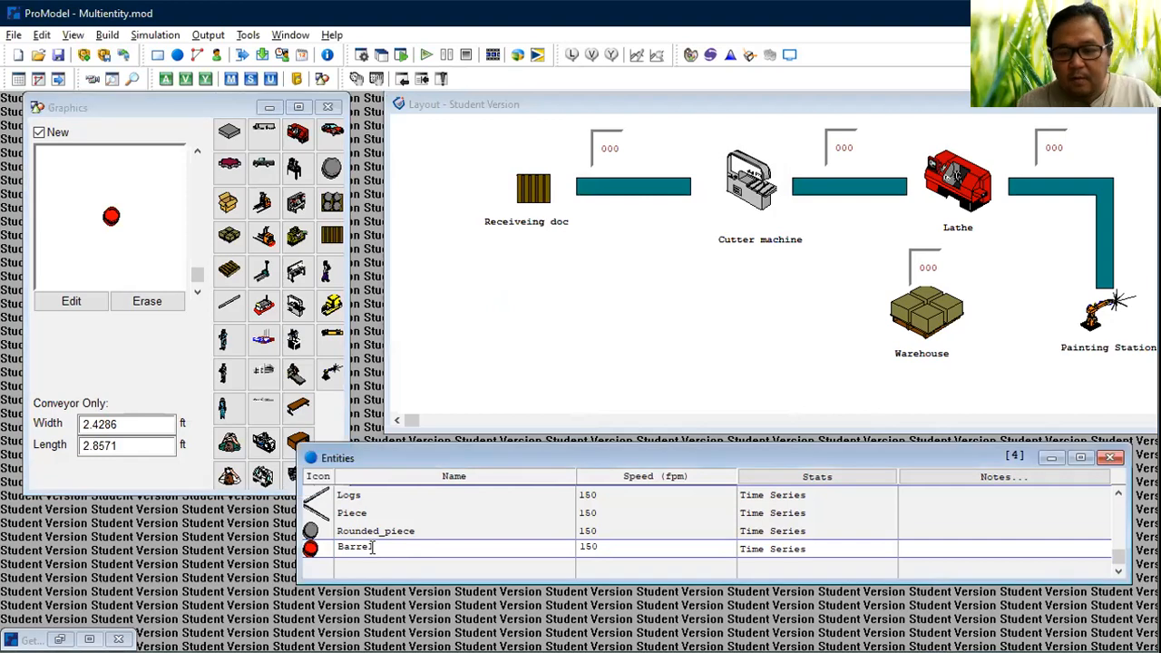
Step: Rename the red barrel entity Painted_piece and save the model
key("BackSpace")
key("BackSpace")
key("BackSpace")
key("BackSpace")
key("BackSpace")
key("BackSpace")
type("P")
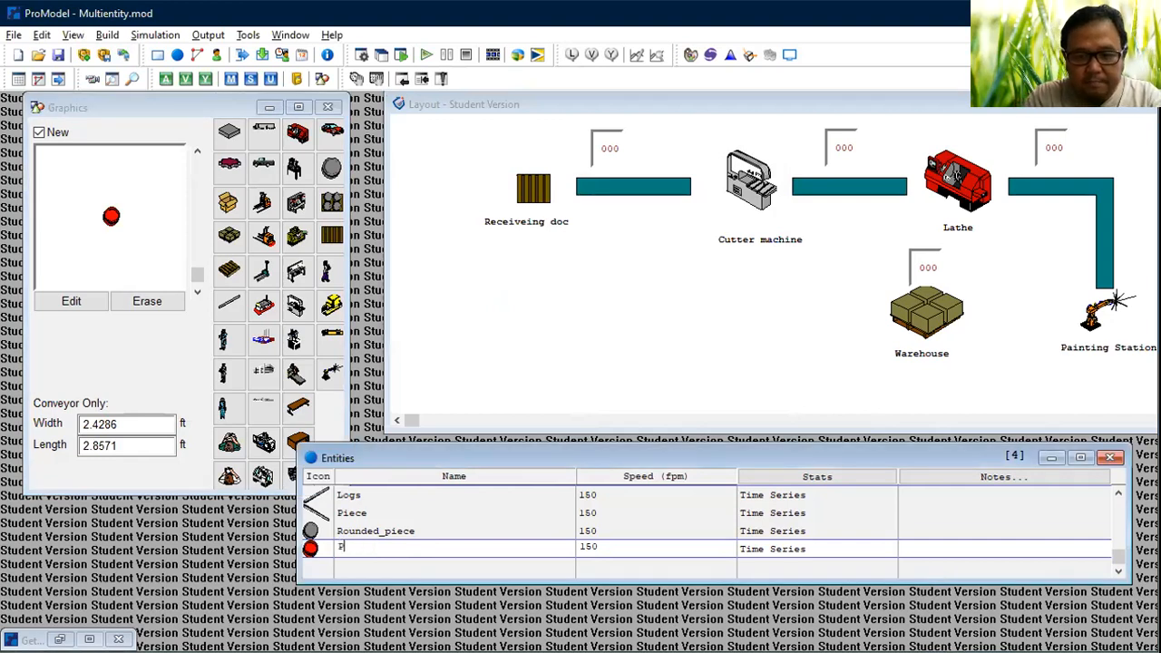
type("ainted")
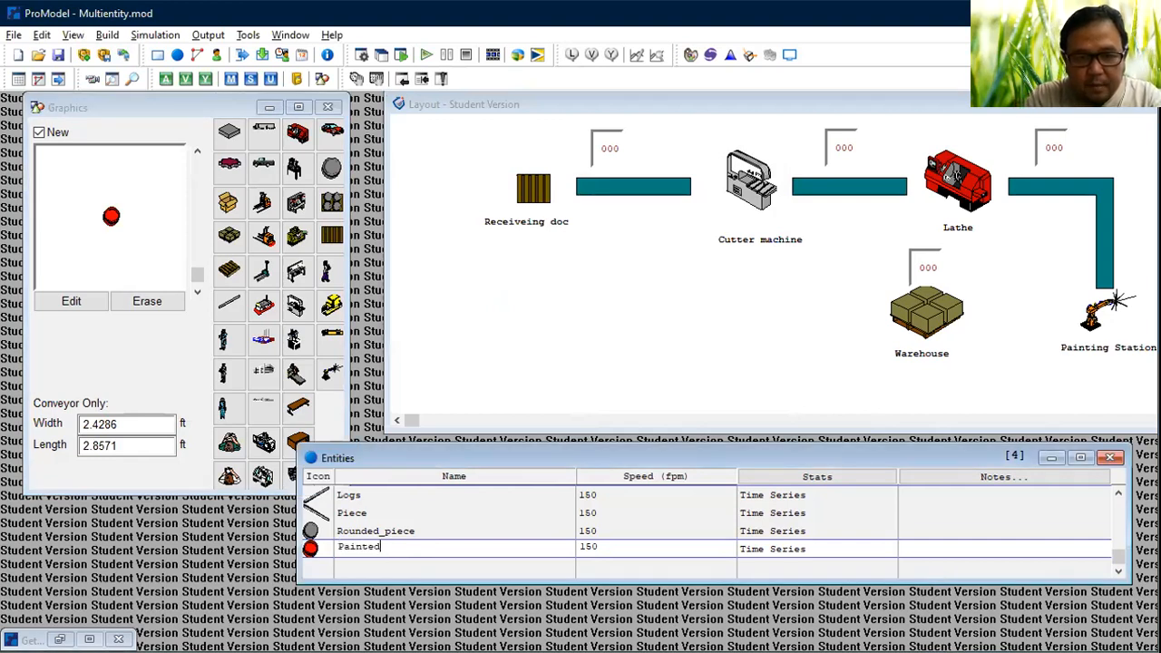
type("_piece")
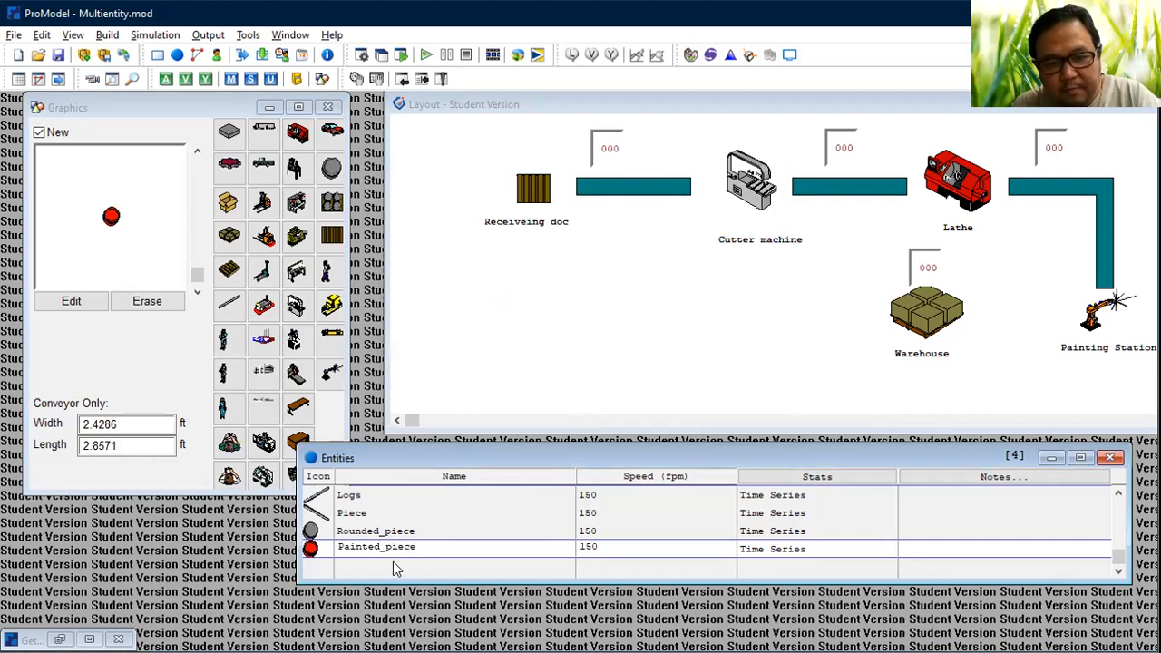
left_click(417, 531)
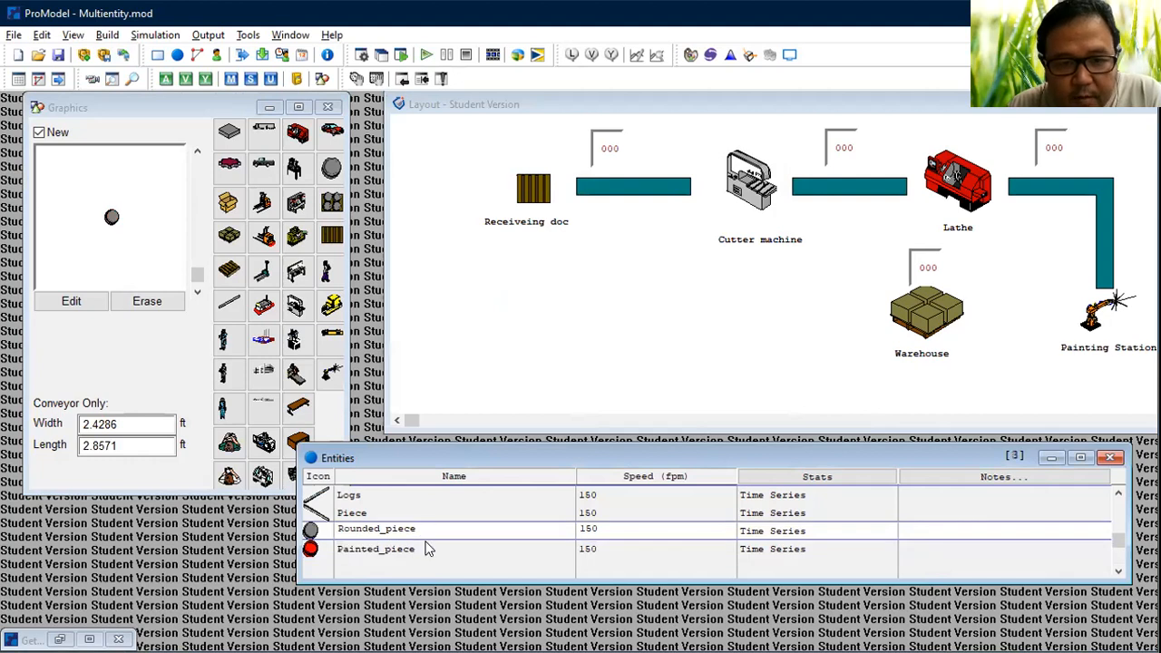
left_click(418, 549)
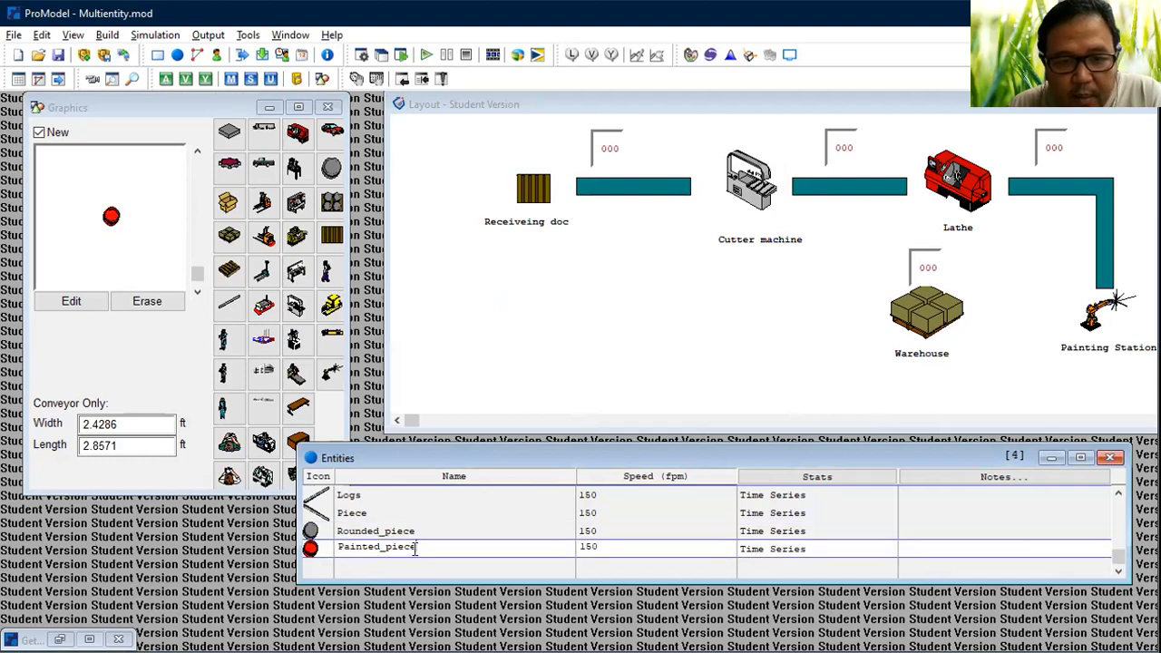
left_click(58, 58)
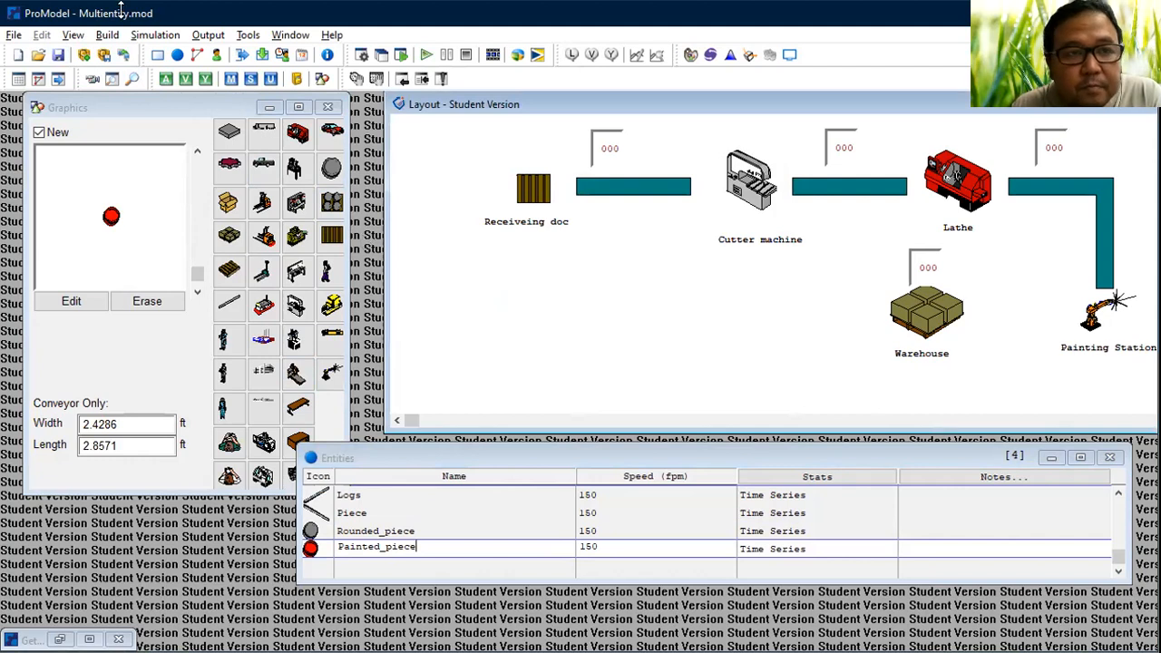
Step: Define an arrival of Logs at Receiveing_doc with quantity 1, first time 0, occurrences INF and frequency 10
left_click(107, 35)
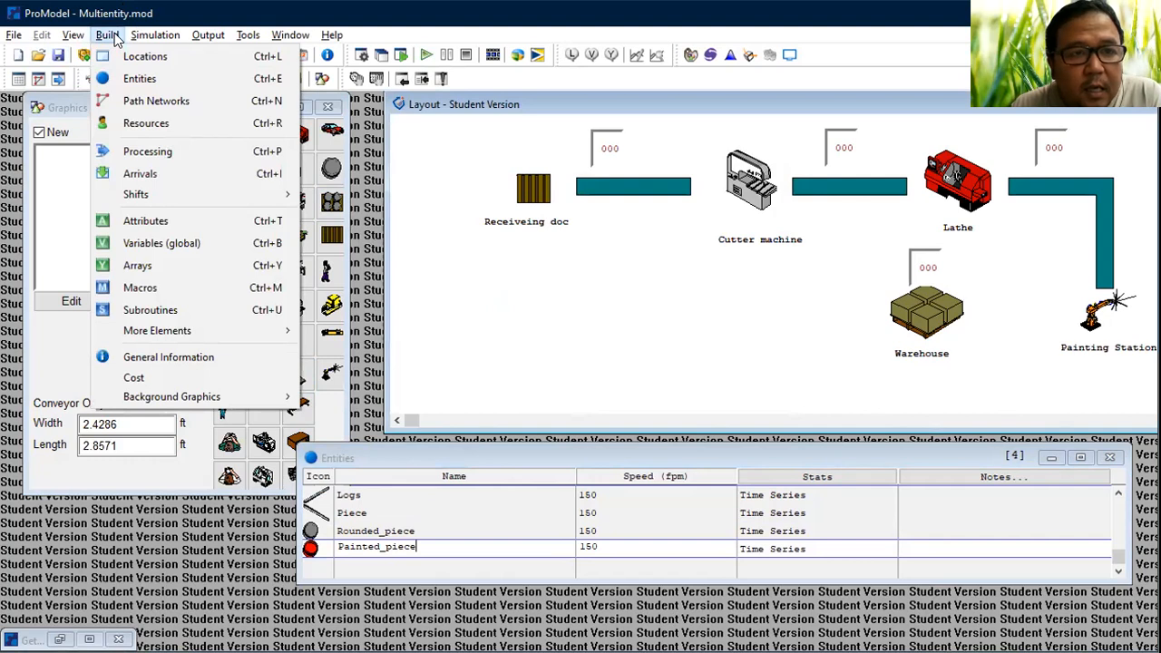
left_click(159, 176)
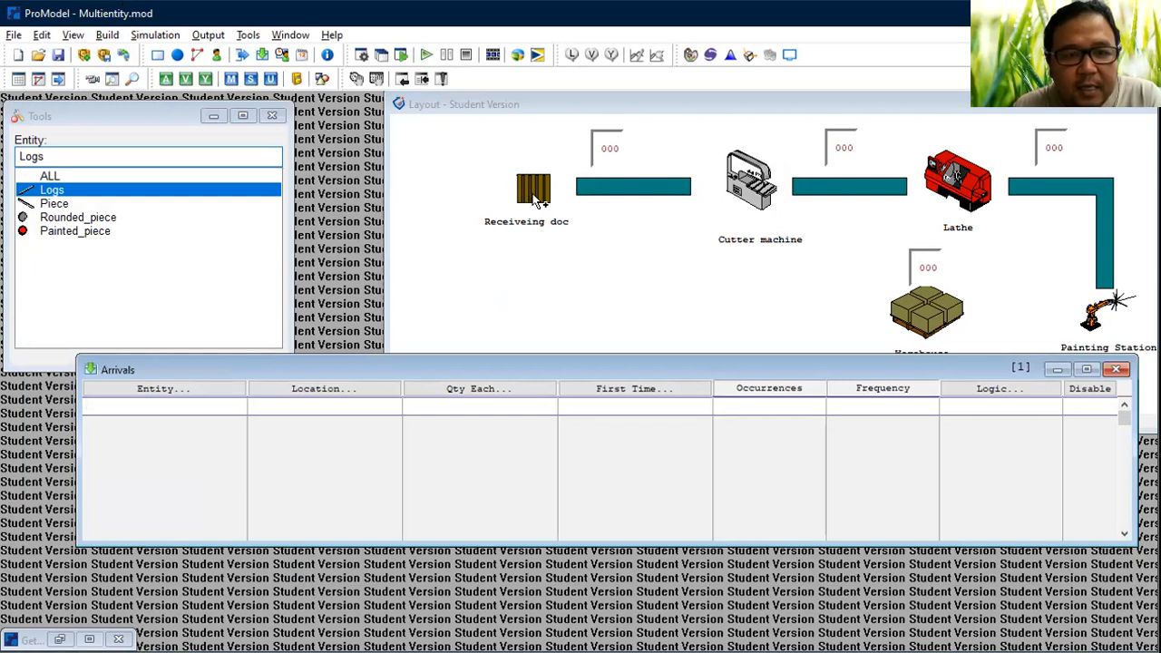
left_click(136, 192)
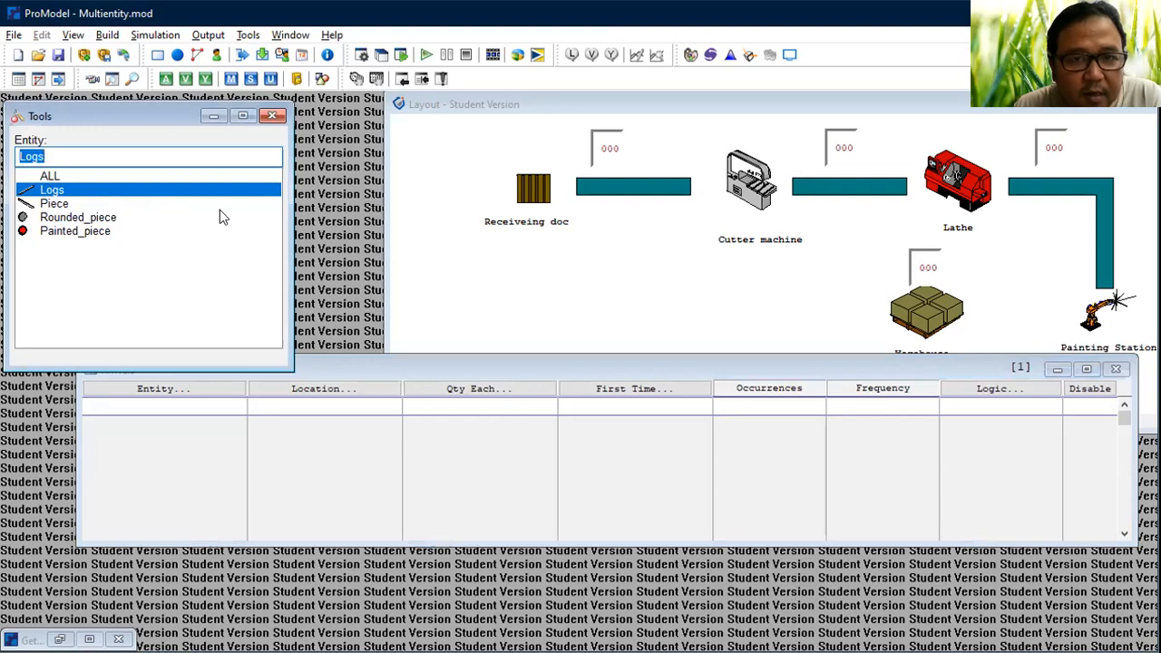
left_click(531, 198)
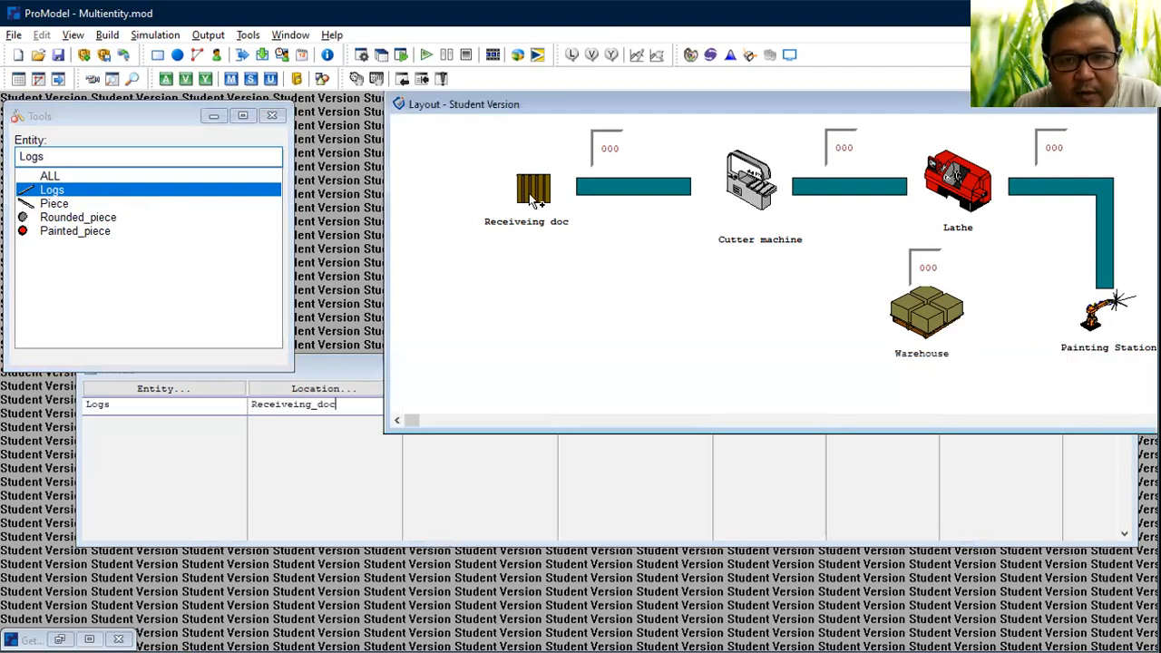
left_click(366, 387)
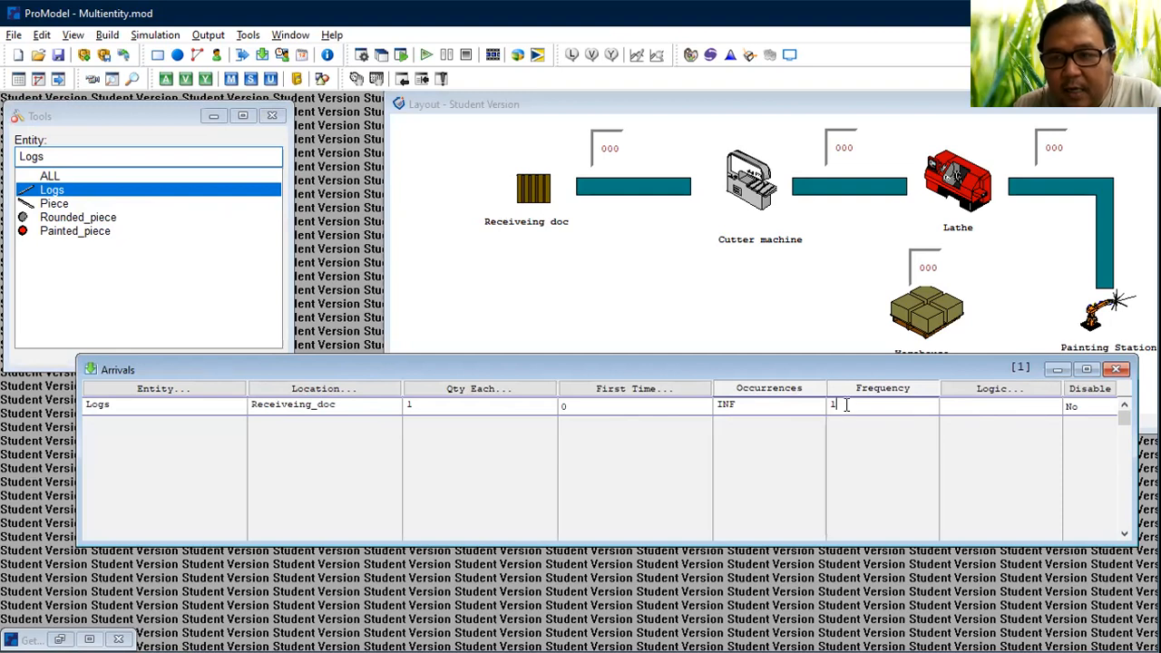
type("0")
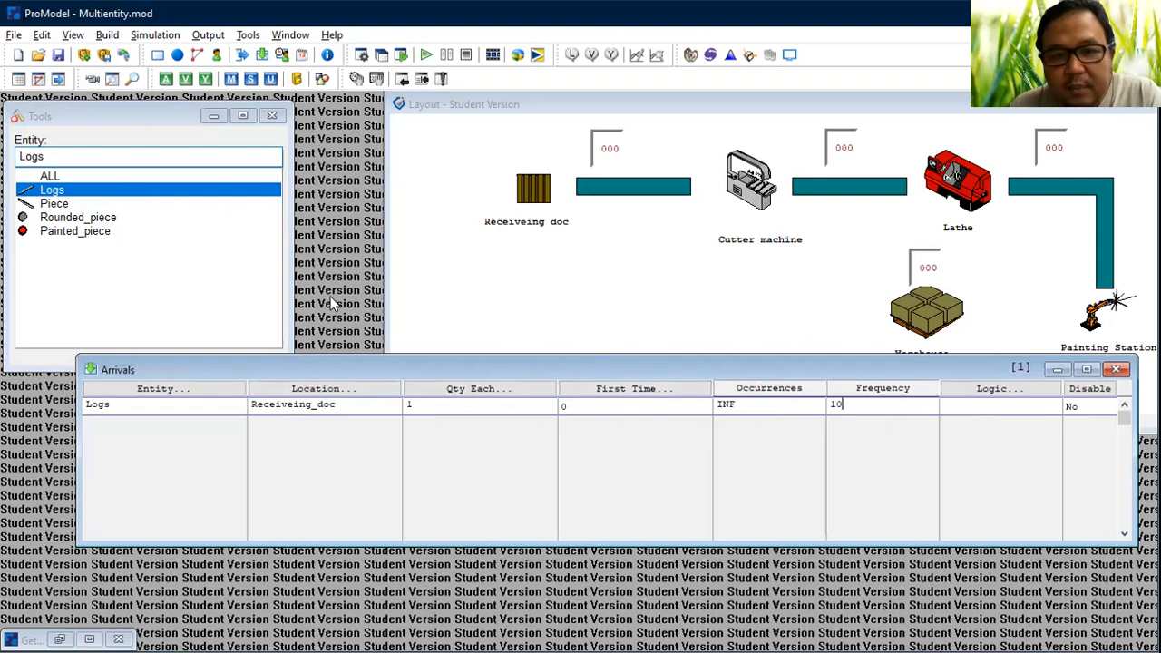
Step: Create a process for Logs at Receiveing_doc and route its output to Queue1, the first conveyor
left_click(108, 36)
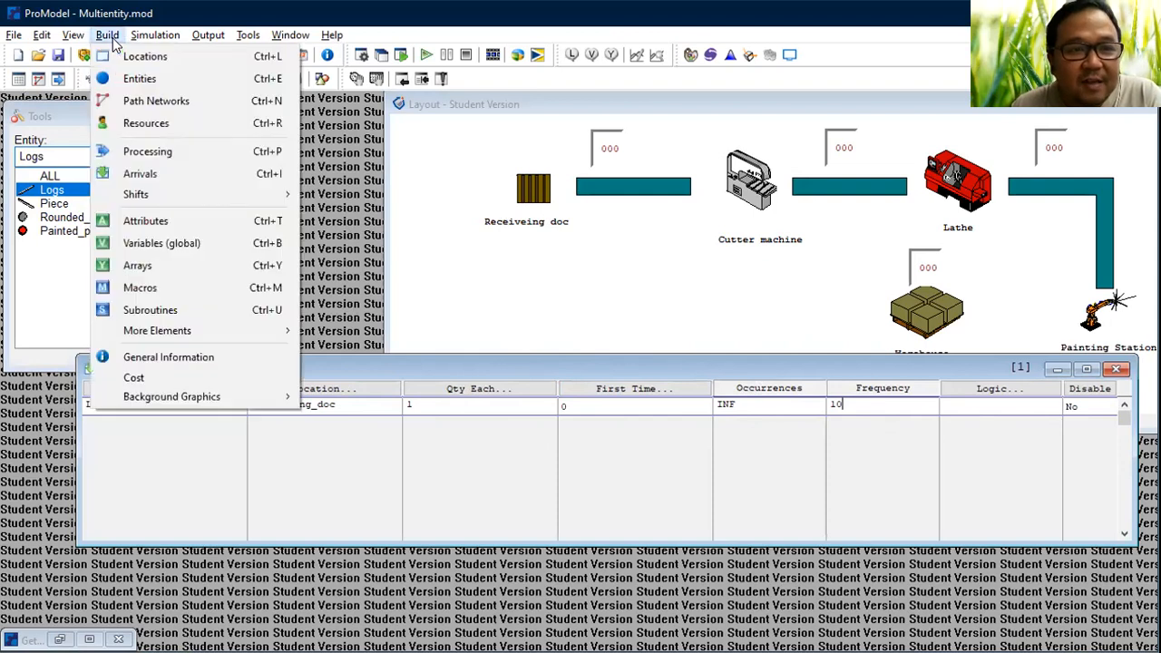
left_click(145, 152)
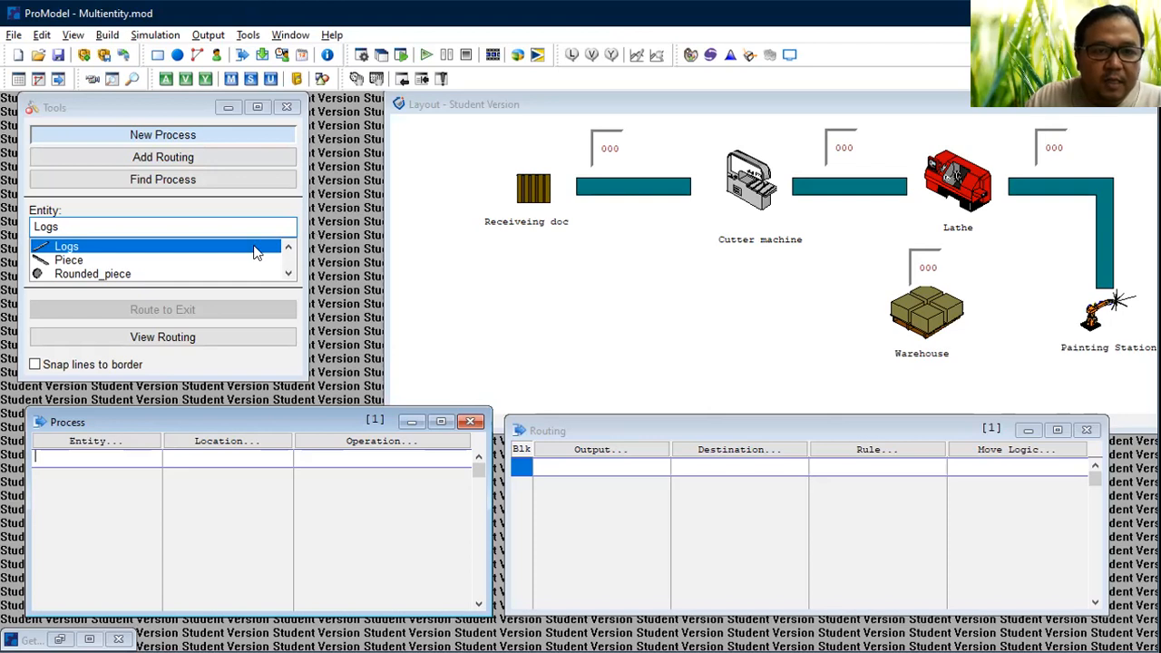
left_click(61, 228)
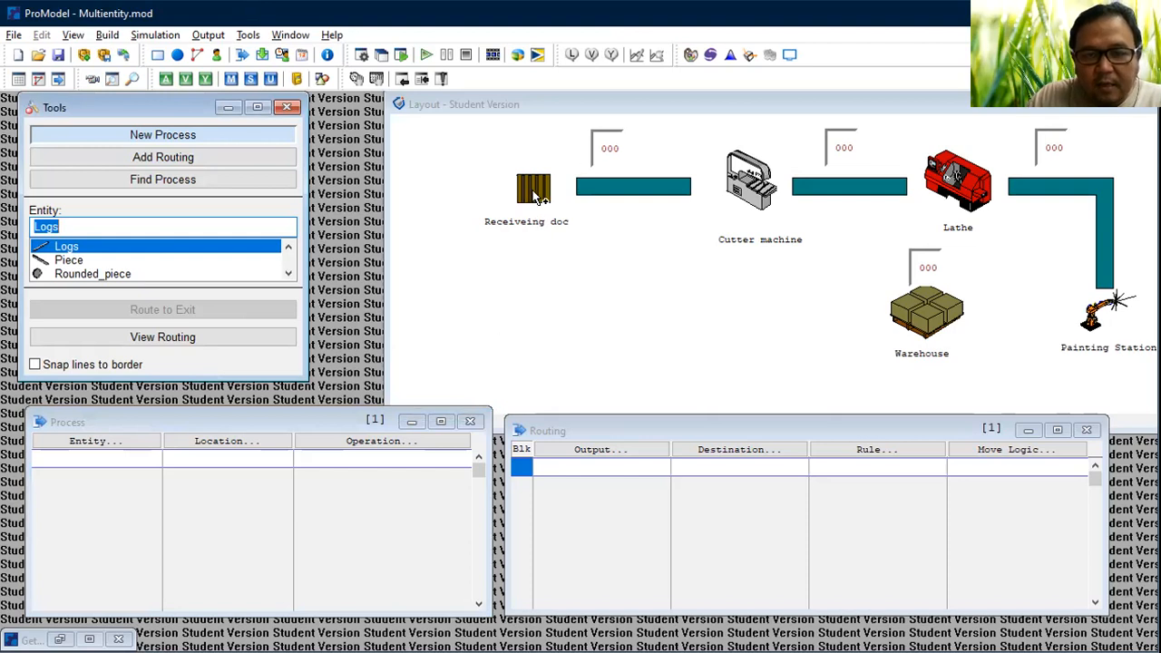
left_click(534, 188)
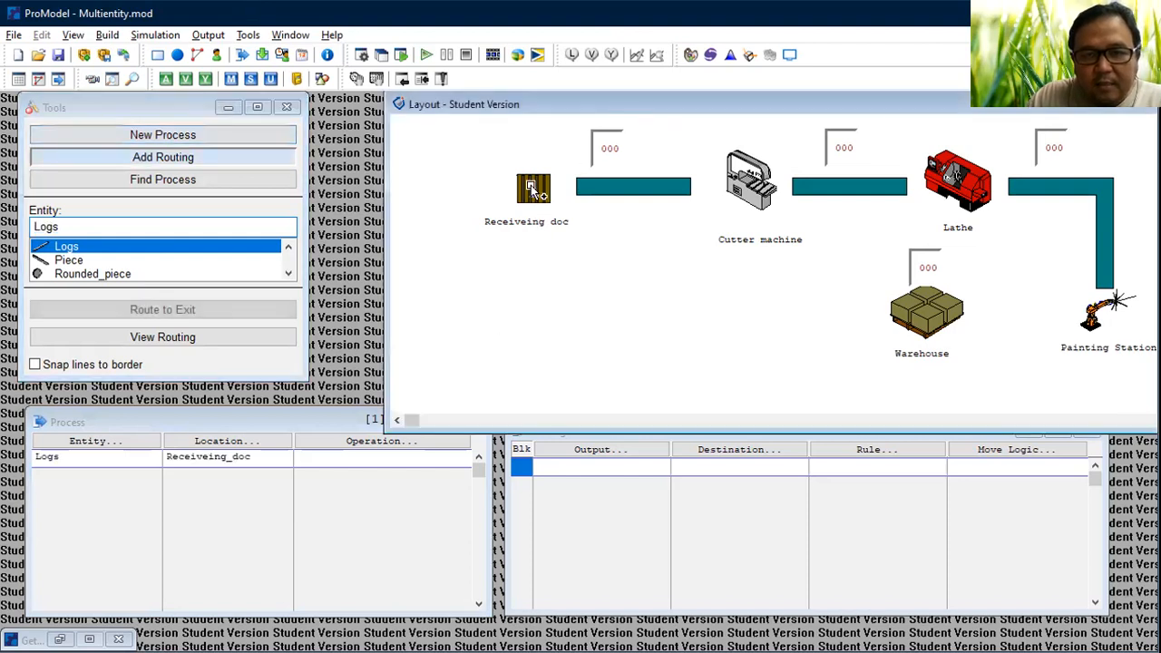
left_click(633, 187)
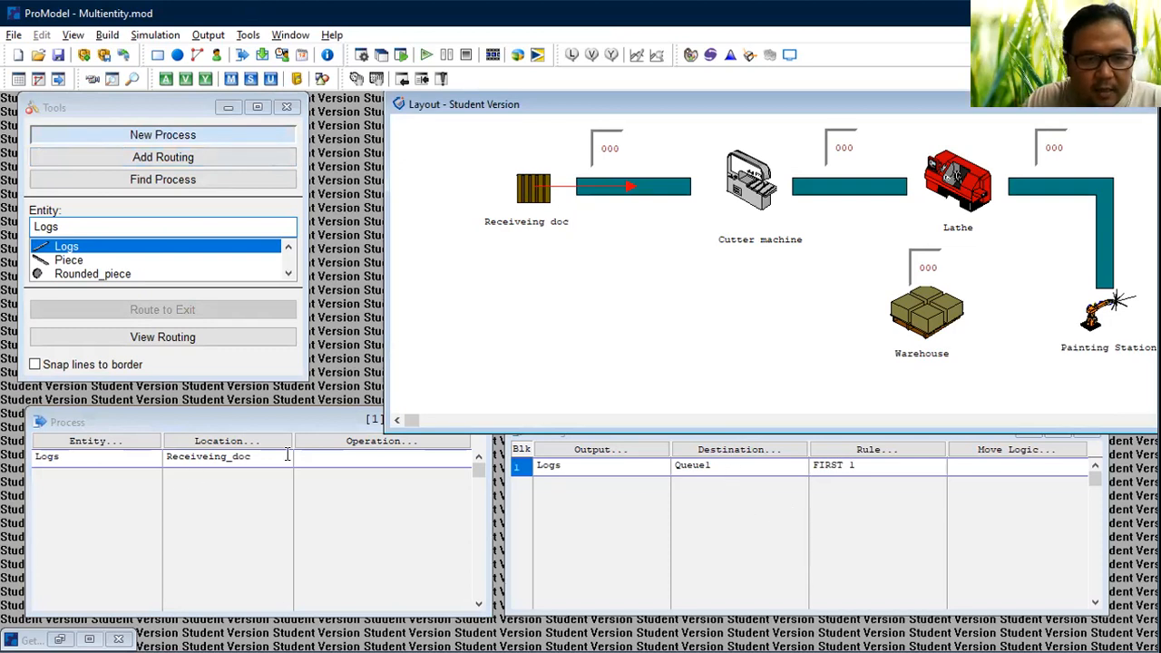
left_click(349, 456)
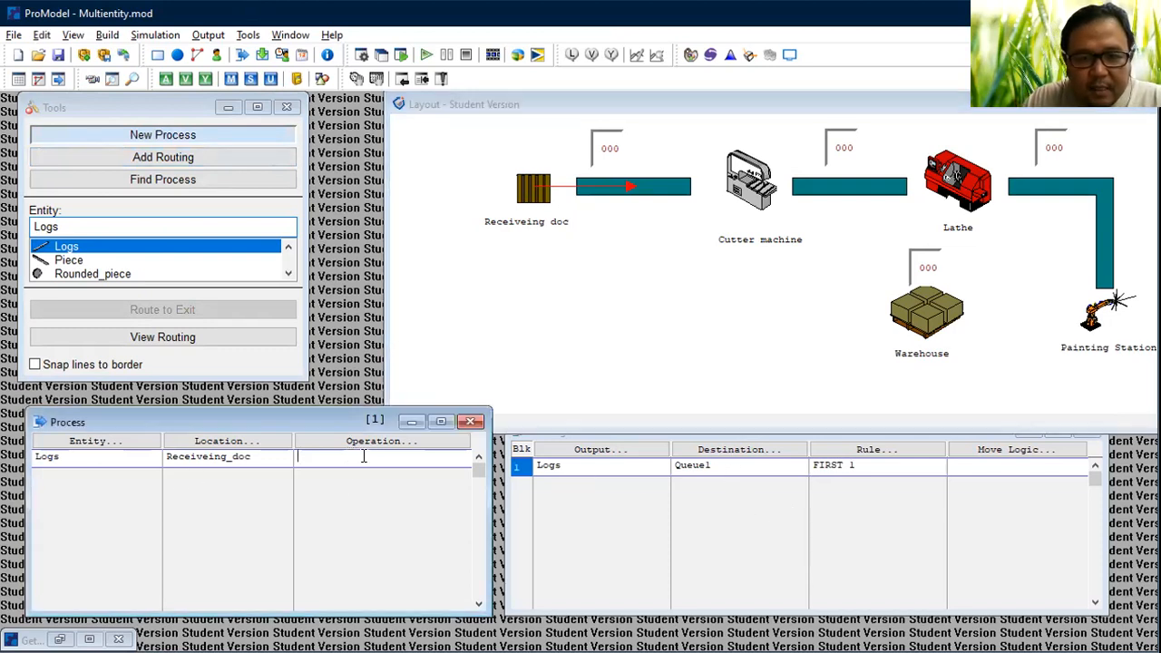
left_click(971, 469)
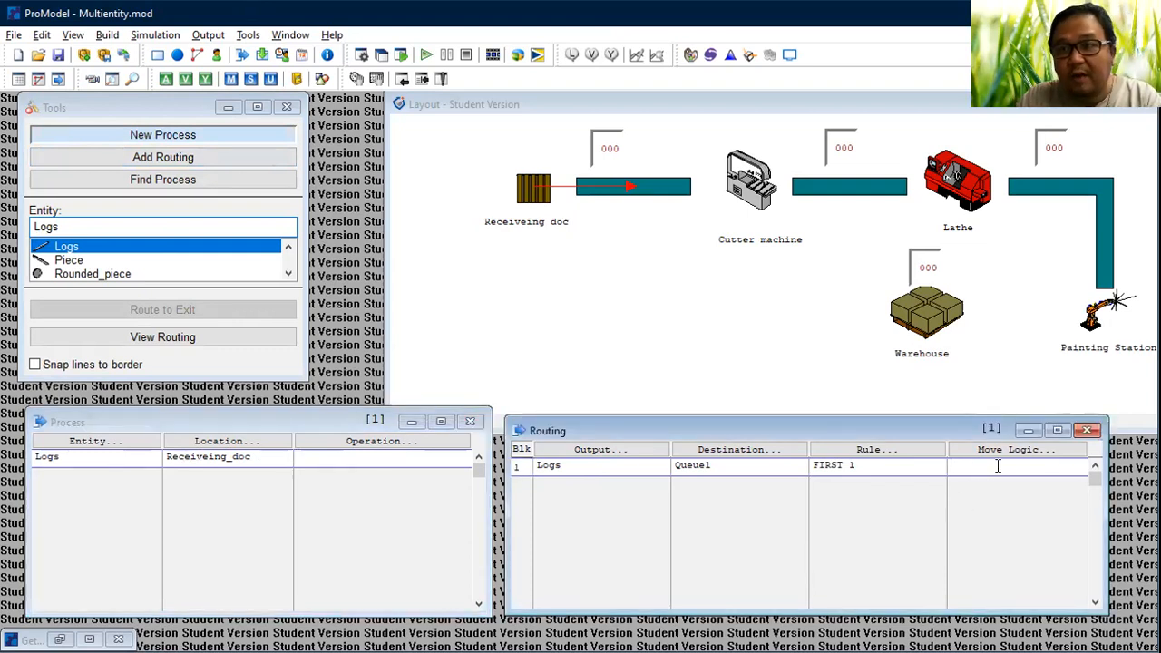
left_click(1021, 451)
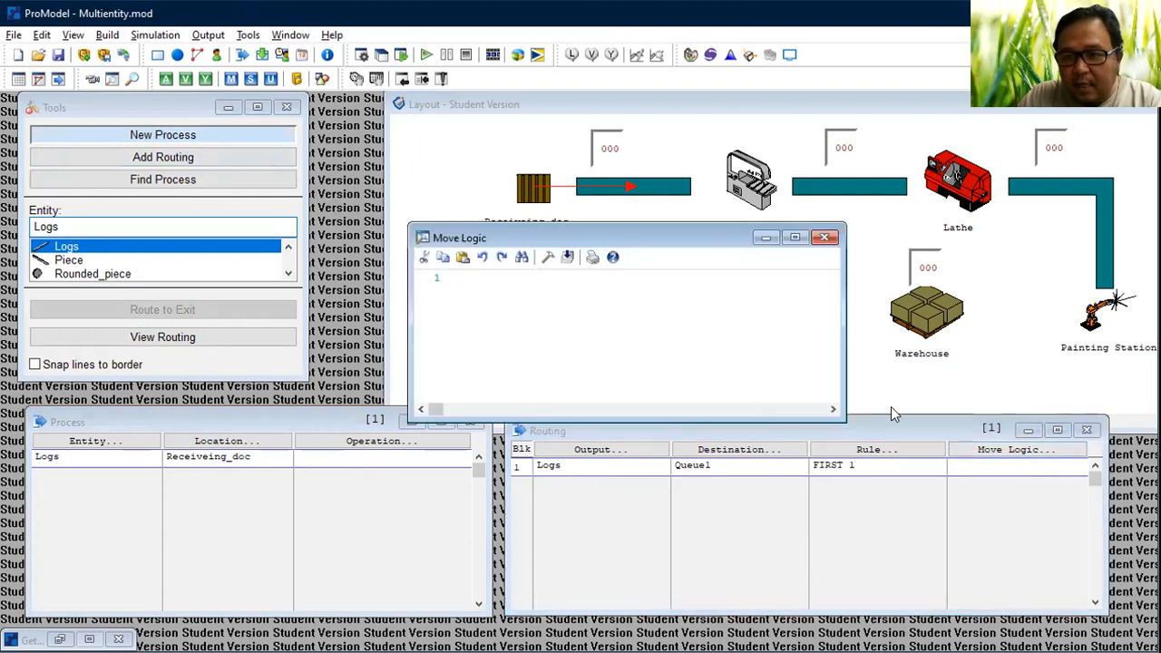
left_click(823, 236)
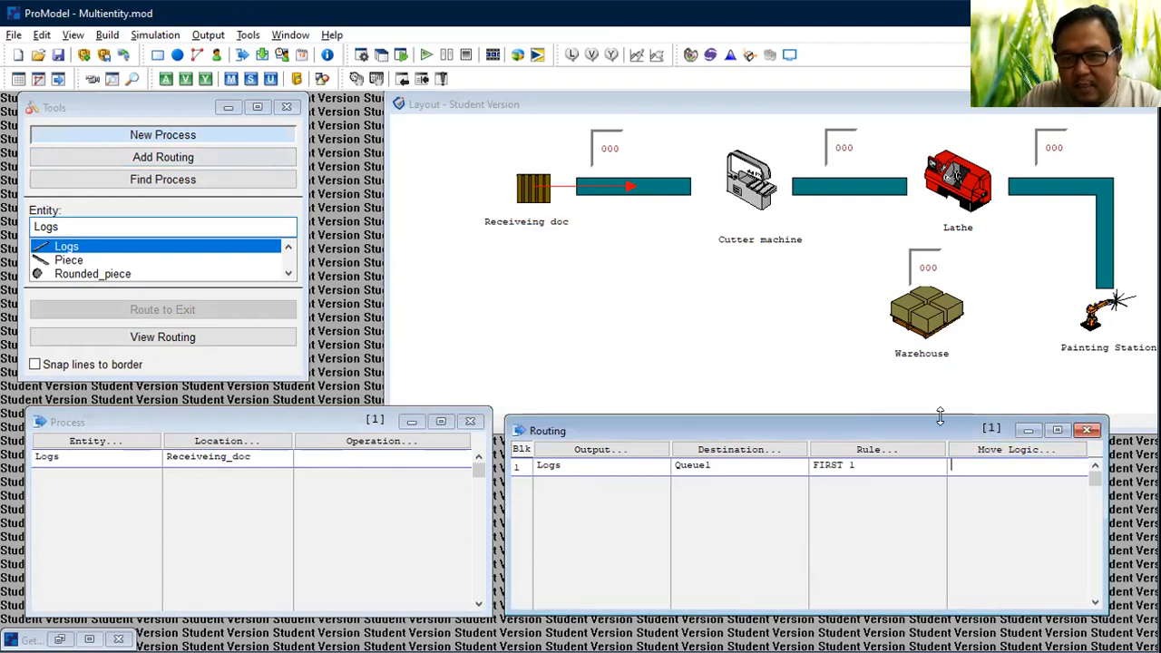
Step: Build the move logic "Move For 1 min" for the Logs routing to Queue1 and insert it
left_click(1027, 449)
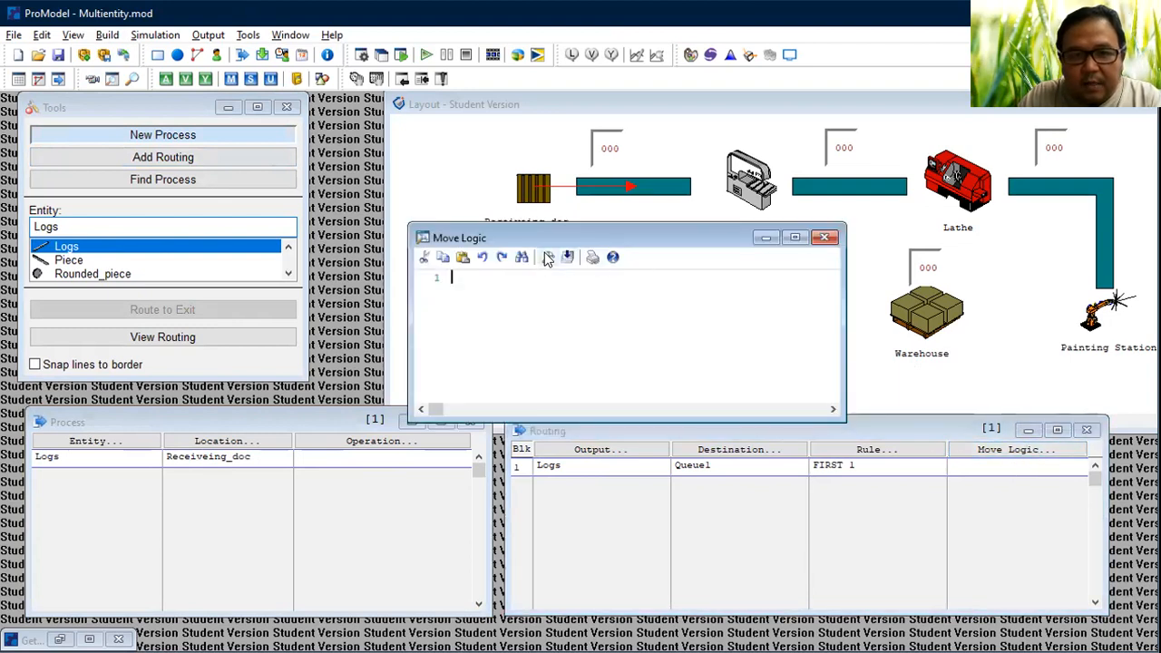
right_click(645, 393)
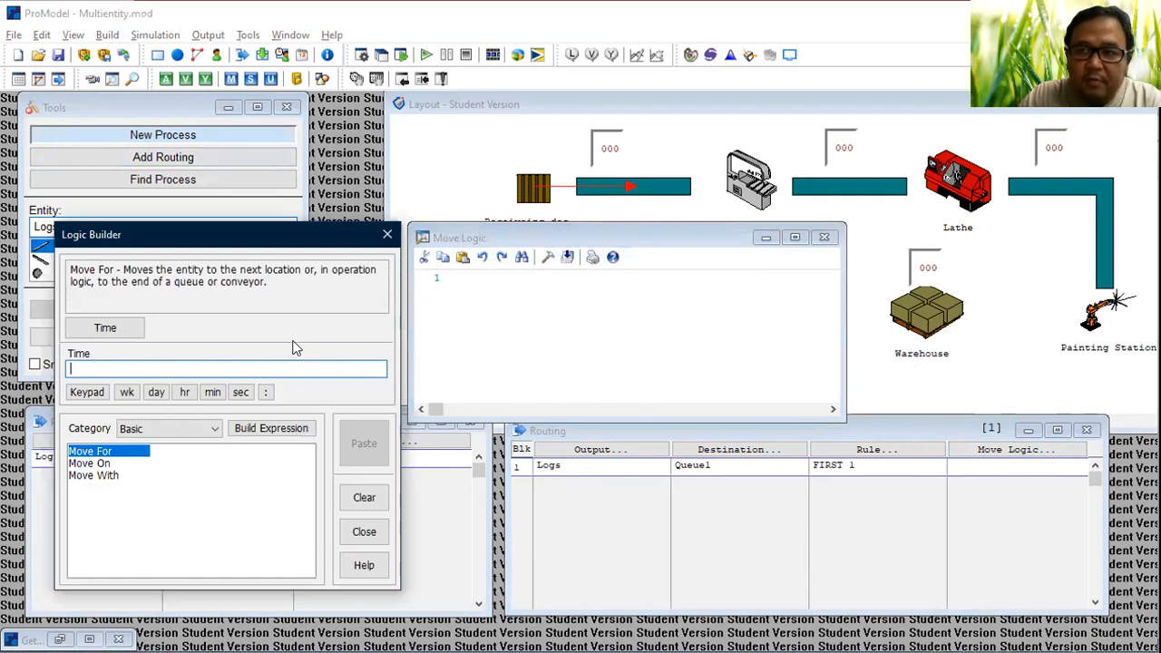
double_click(102, 453)
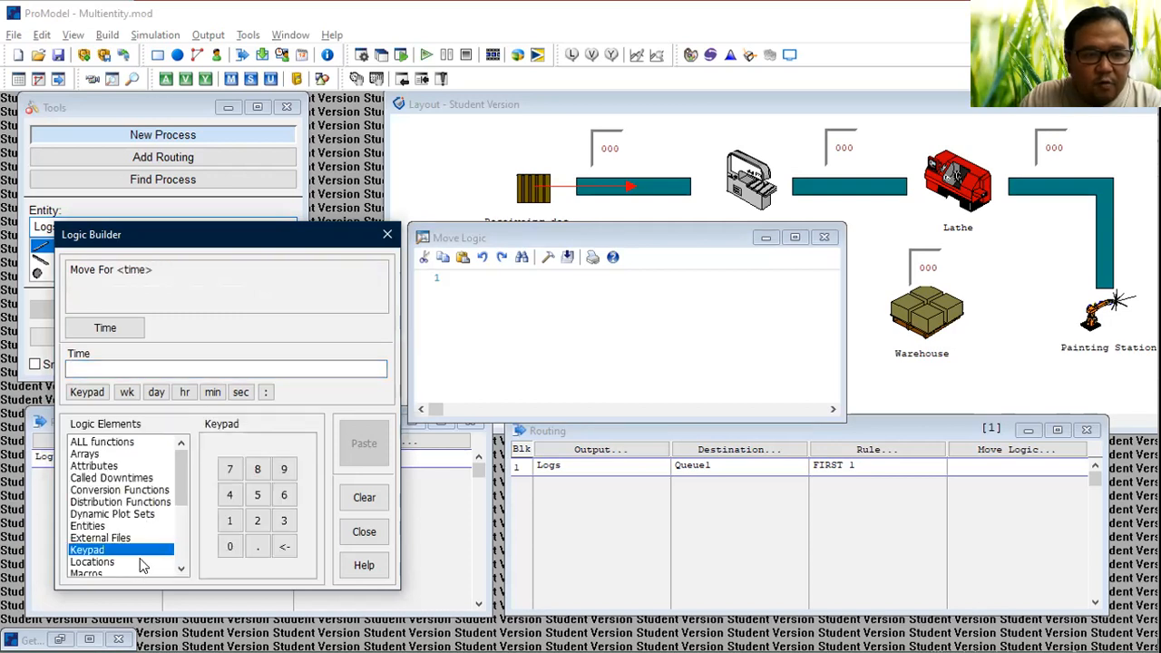
left_click(230, 521)
left_click(213, 391)
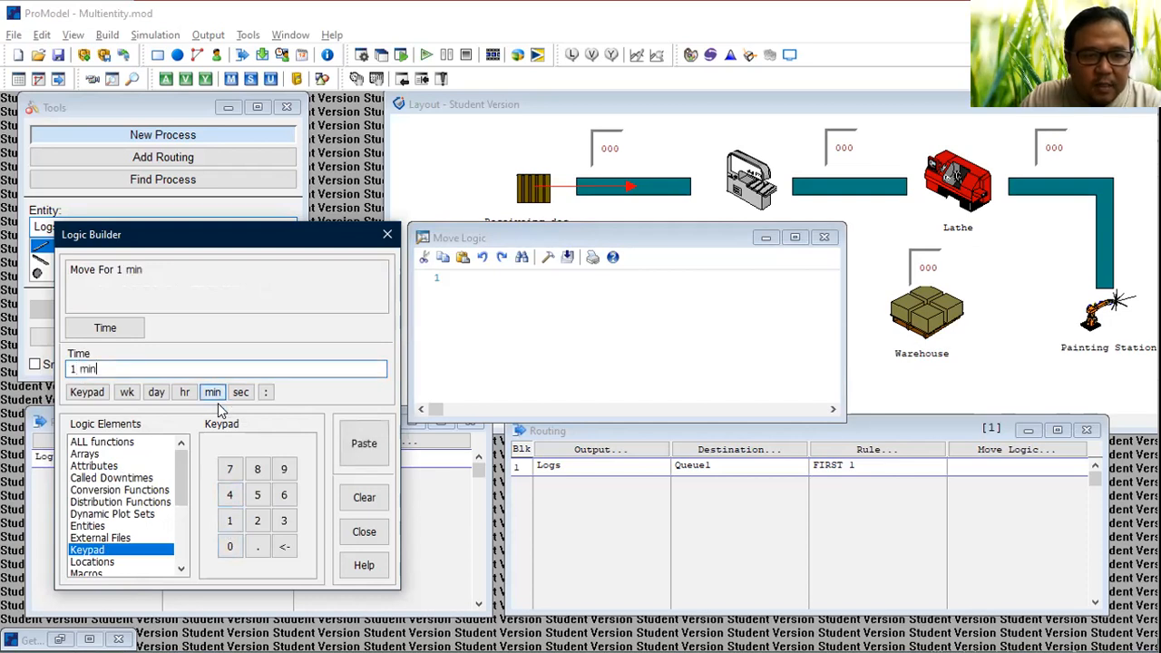
left_click(363, 442)
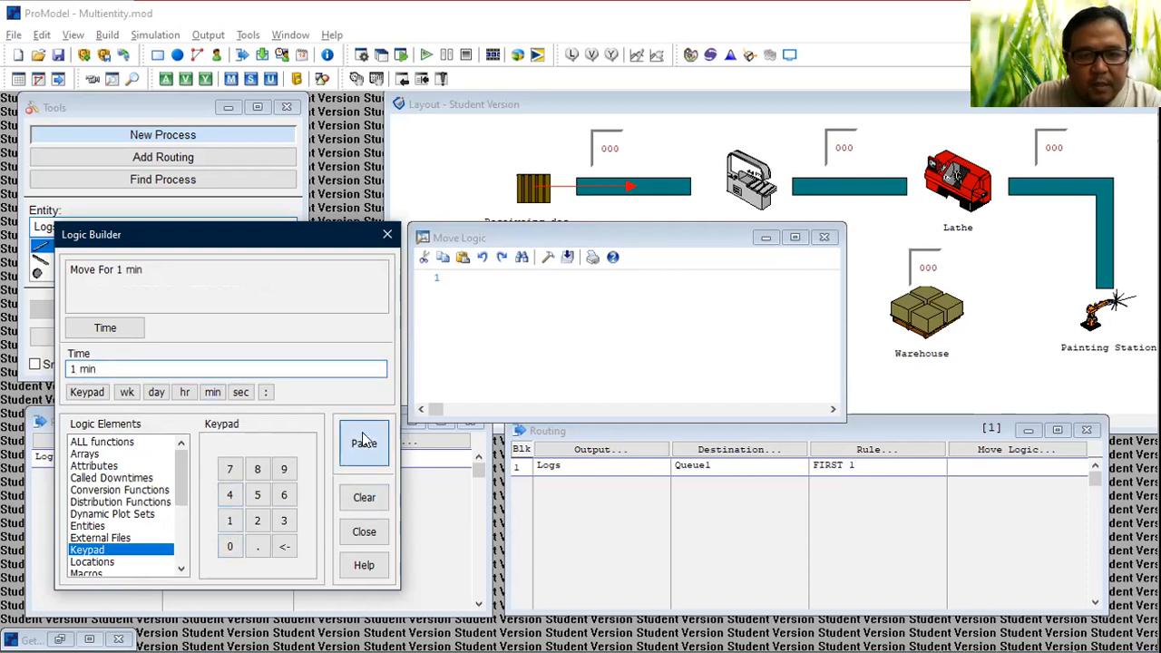
Step: Create a process for Logs at Queue1, the first conveyor, and route its output to Cutter_machine
left_click(823, 237)
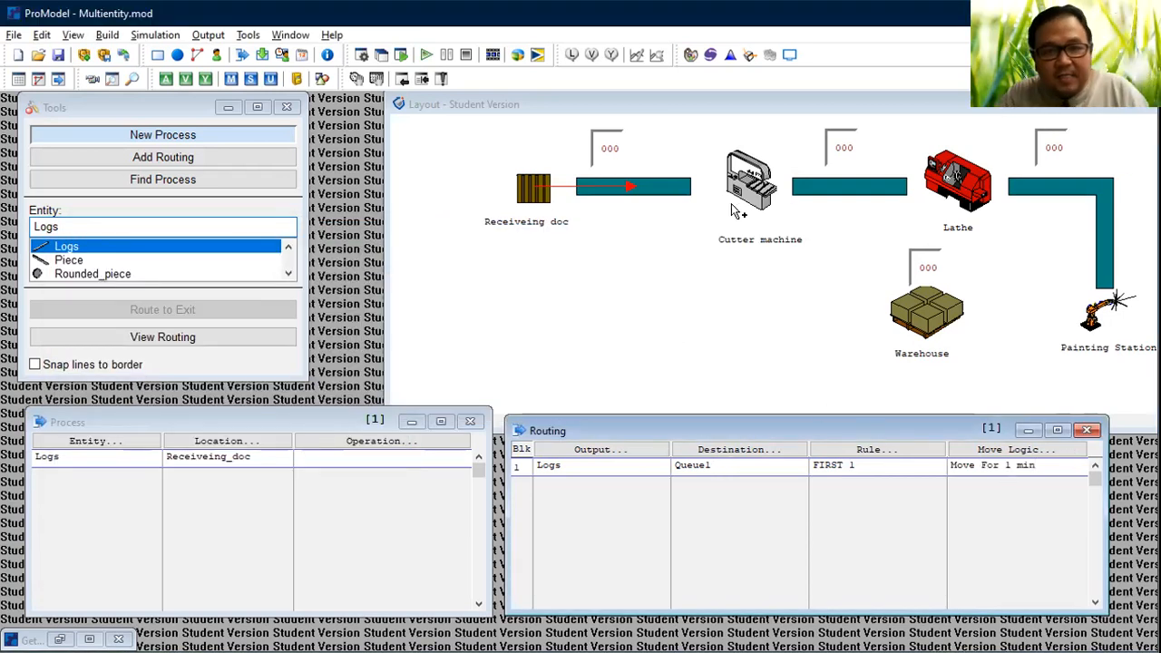
left_click(653, 192)
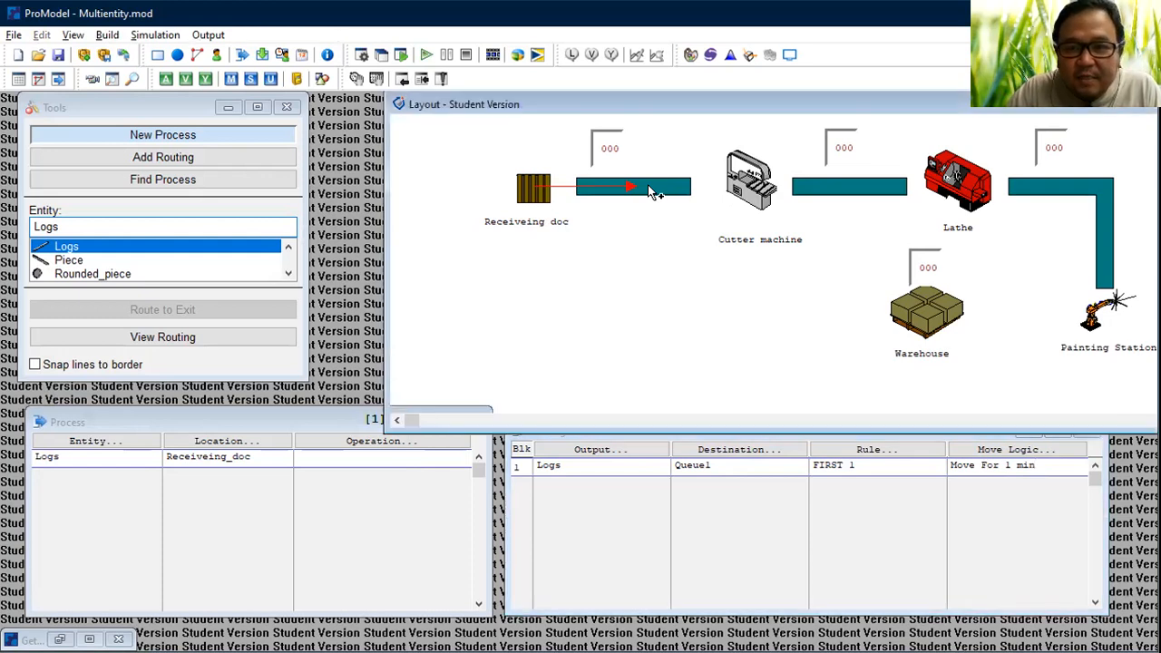
left_click(751, 185)
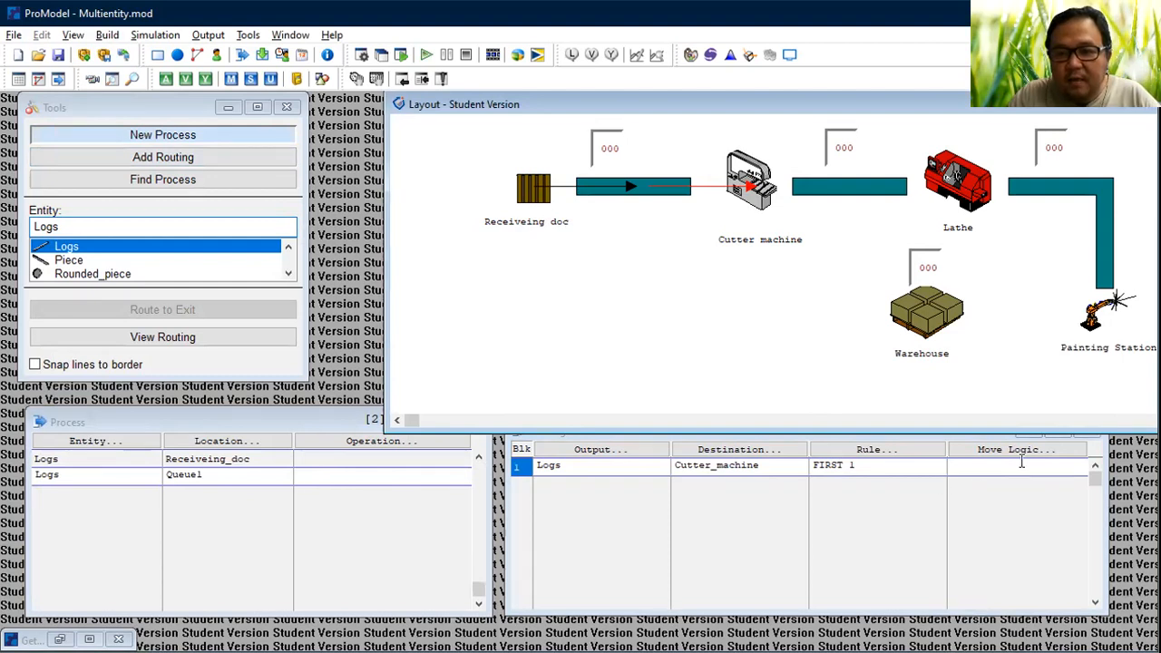
Step: Build the move logic "Move For 1 min" for the Logs routing to Cutter_machine and insert it
left_click(993, 450)
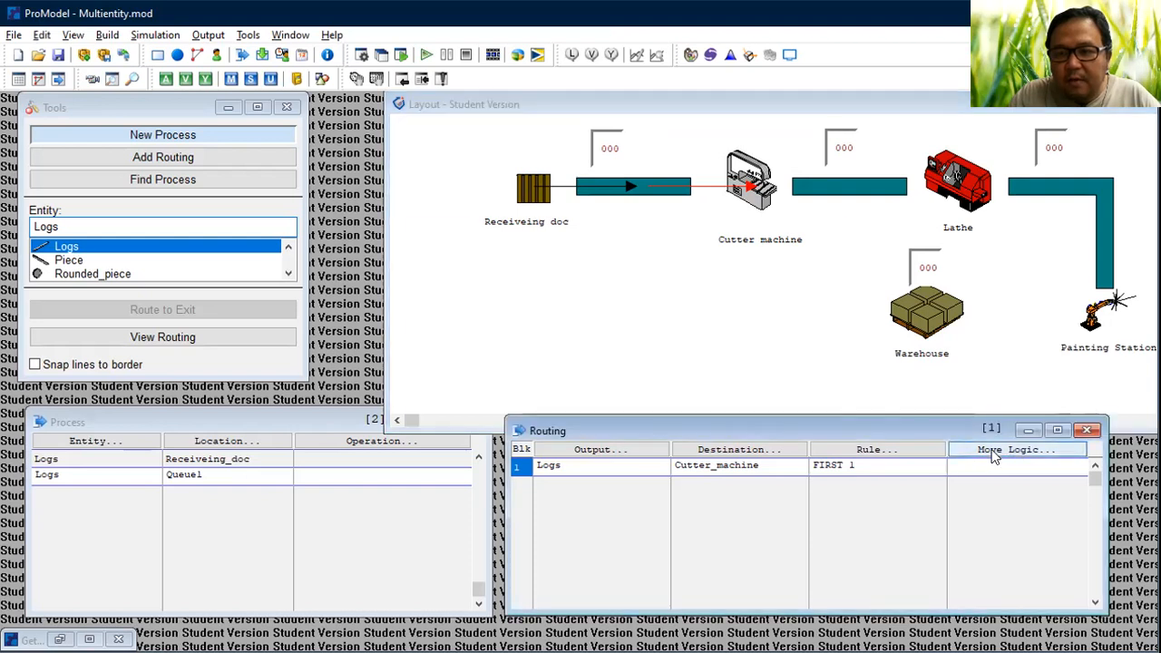
left_click(548, 258)
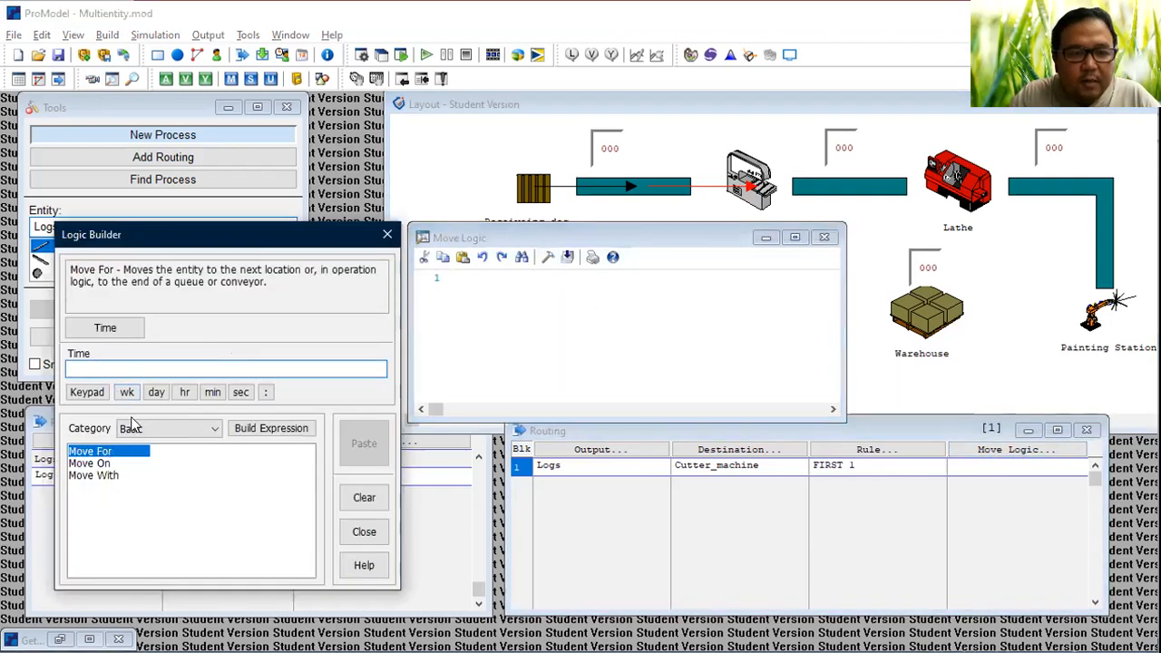
type("1")
left_click(212, 391)
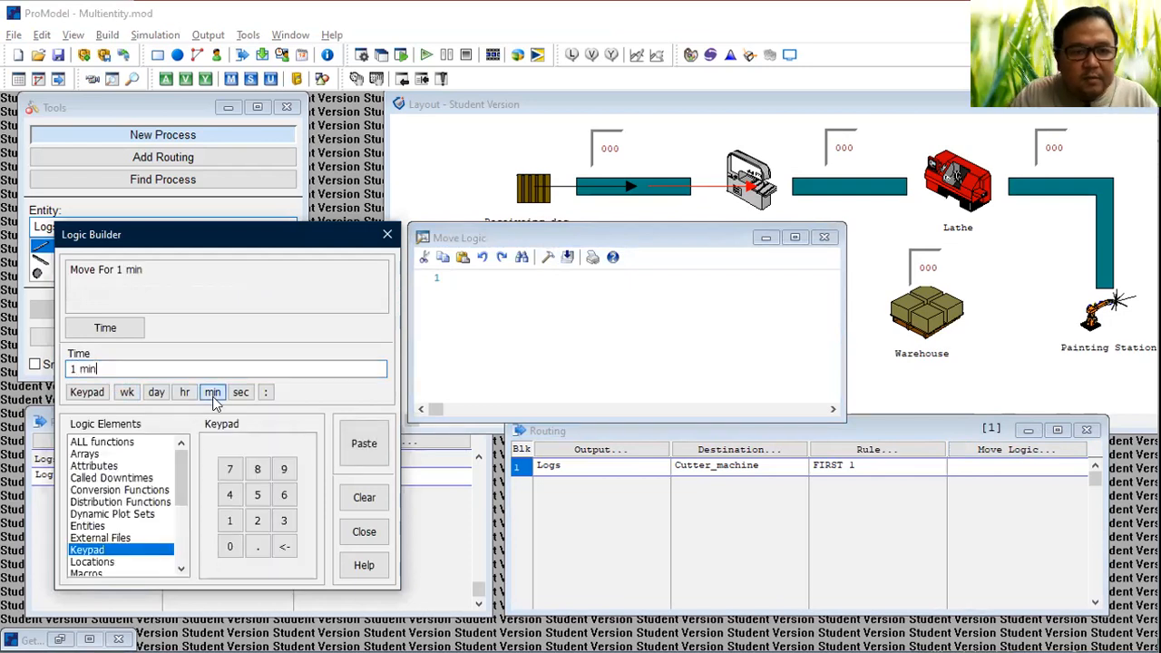
left_click(363, 444)
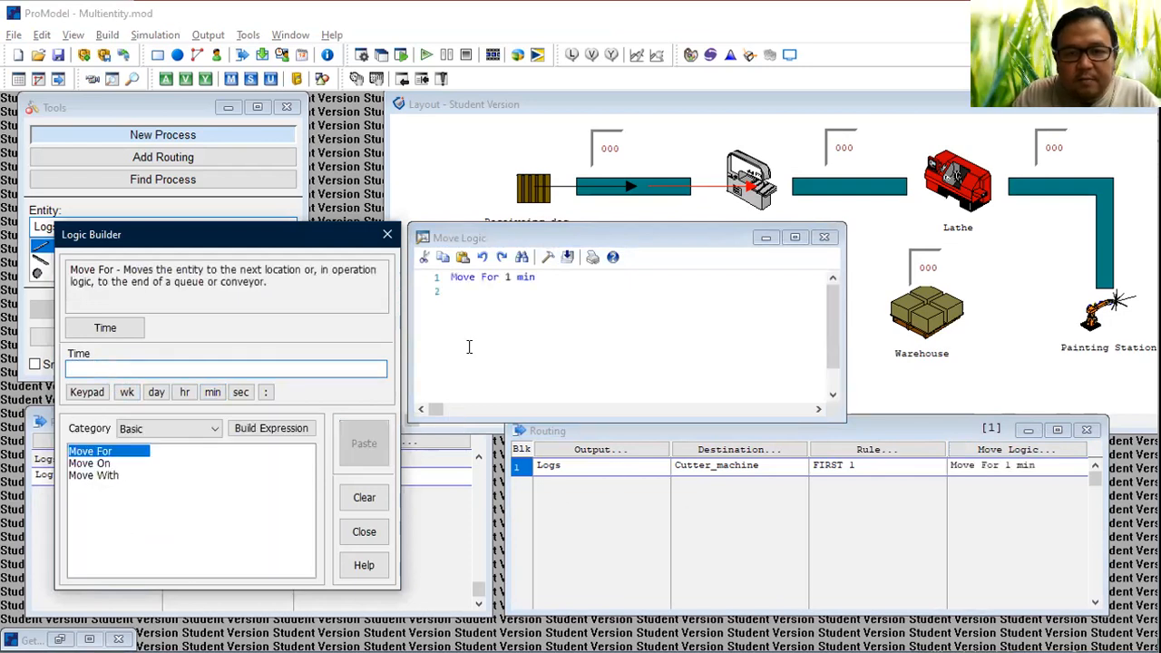
left_click(824, 237)
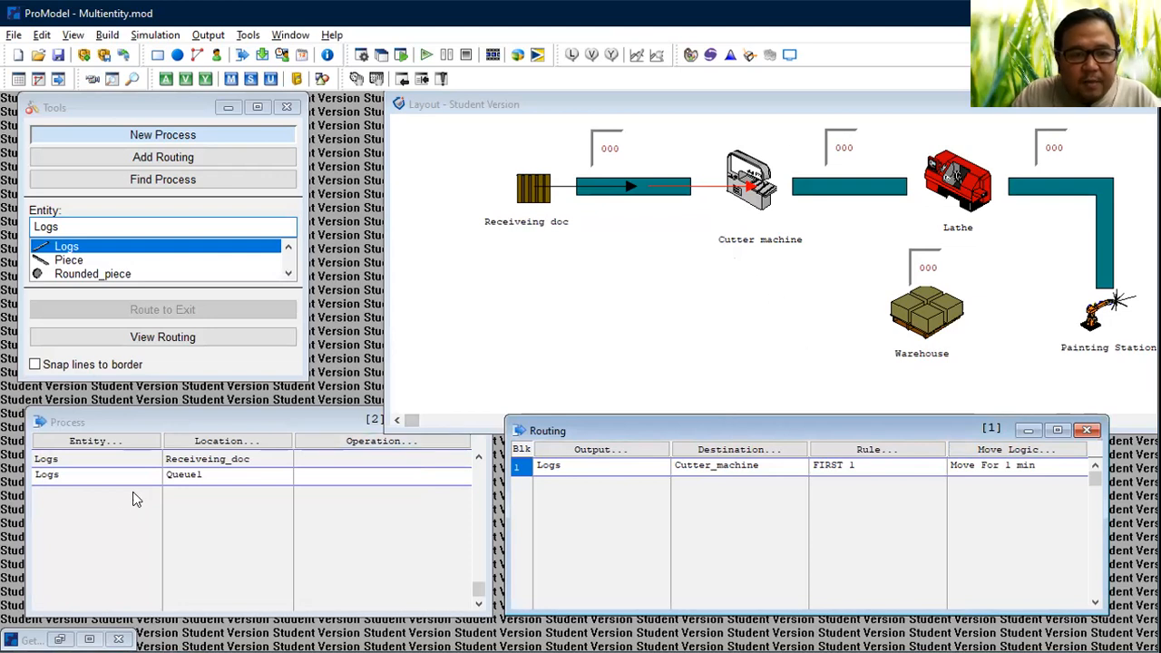
Step: Add a new process record for the entity Logs at the location Cutter_machine
key("Down")
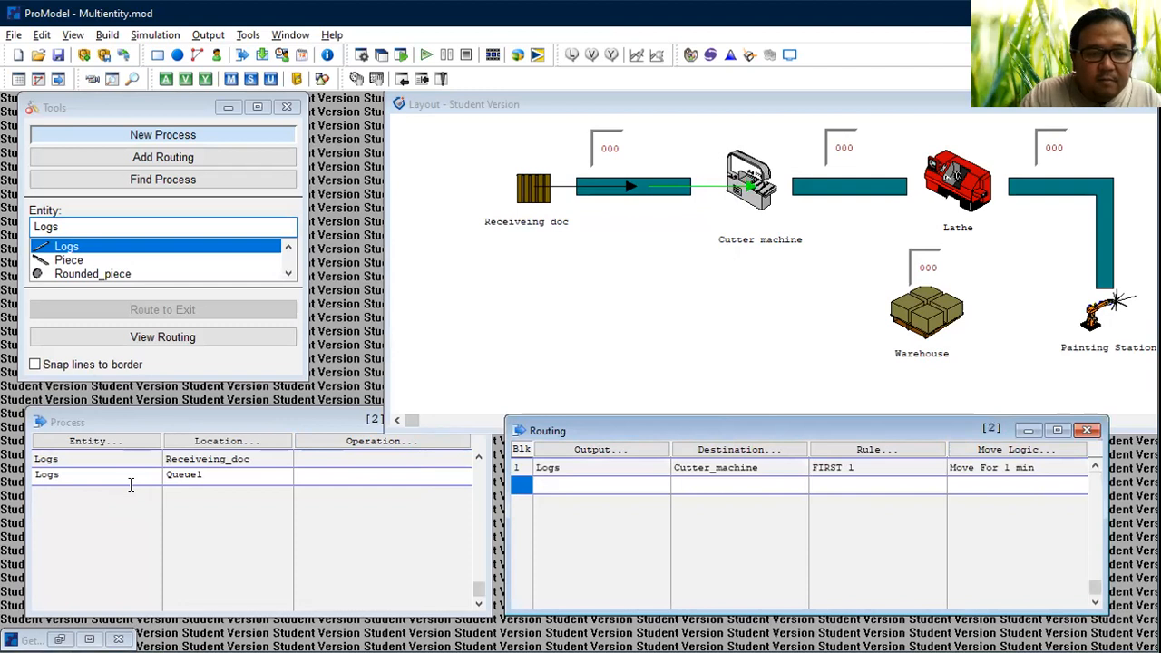
left_click(80, 474)
key("Down")
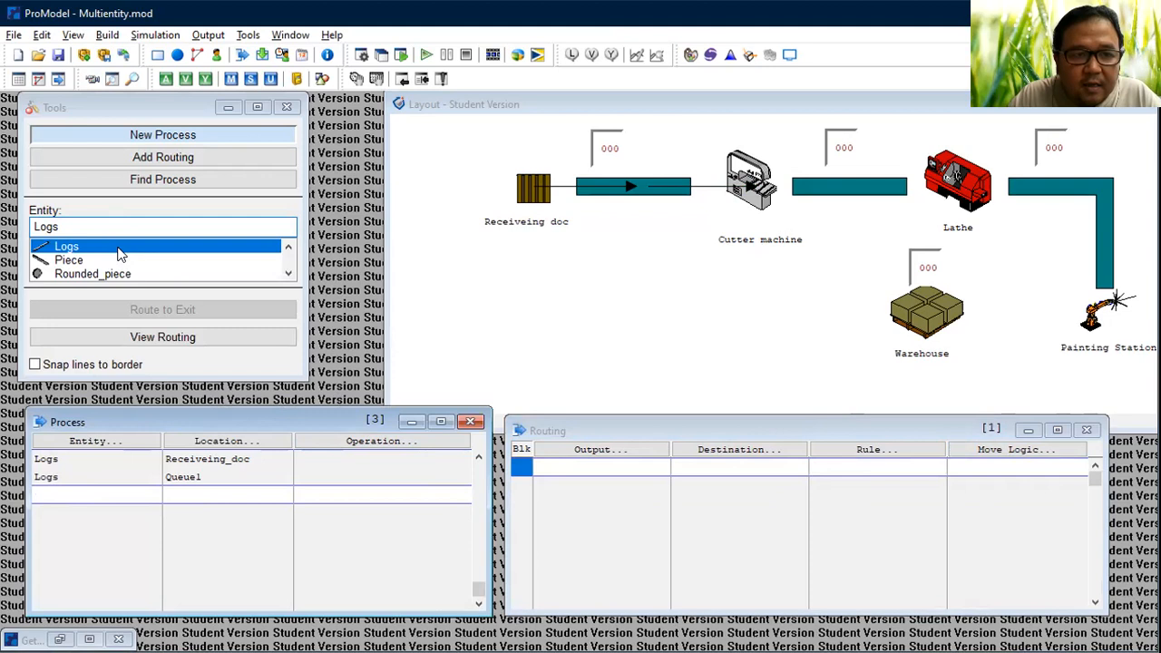
left_click(95, 441)
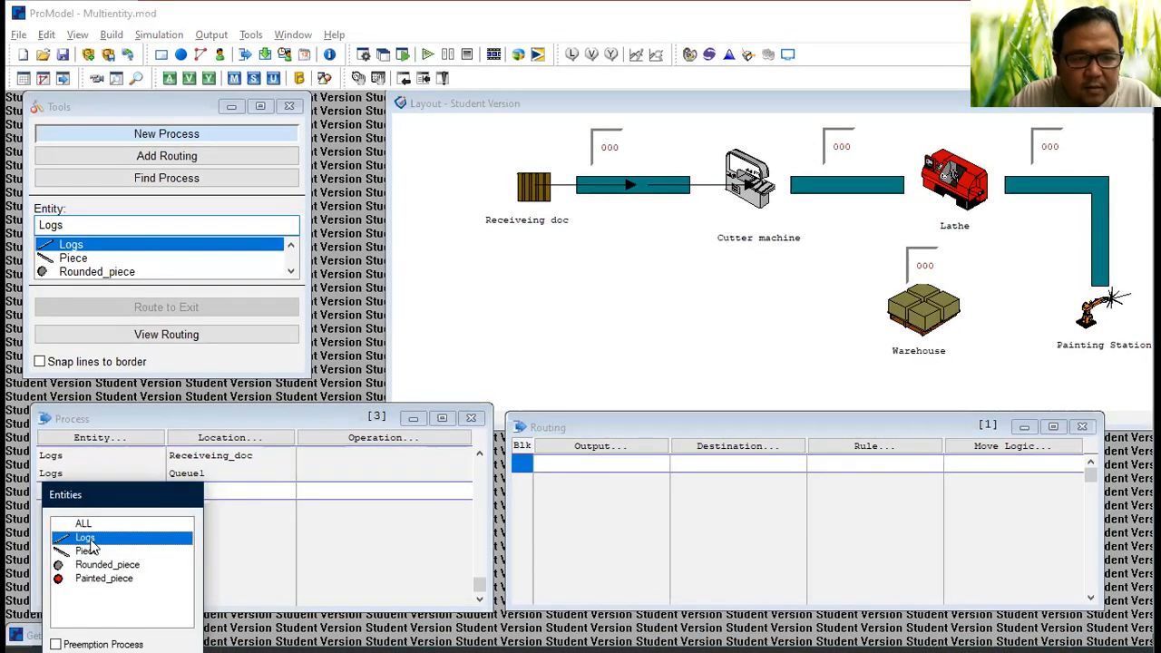
double_click(91, 543)
left_click(253, 441)
left_click(238, 570)
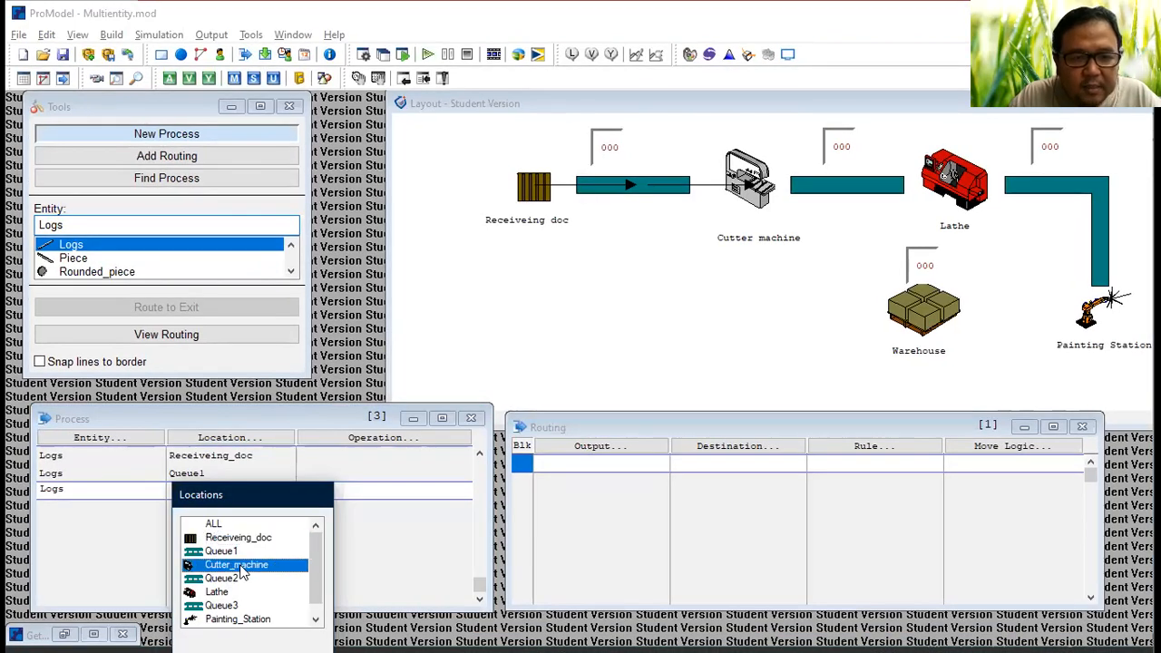
double_click(238, 565)
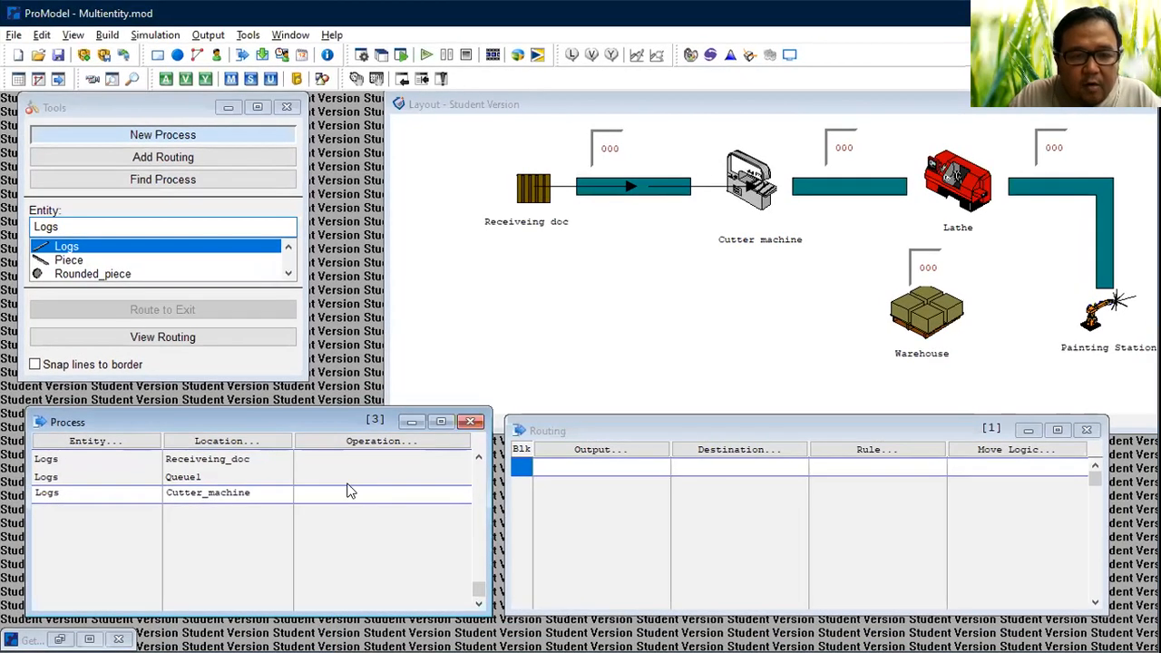
Step: Start a Wait statement in the operation logic of Logs at Cutter_machine, using the Normal distribution for its time
double_click(344, 492)
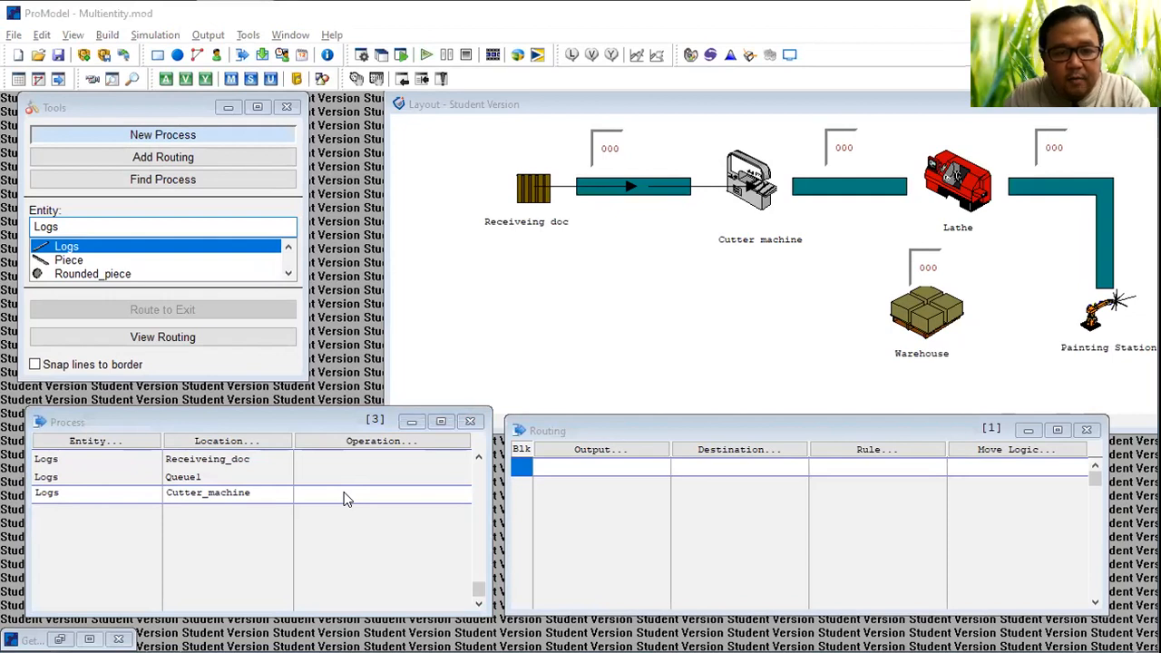
left_click(345, 442)
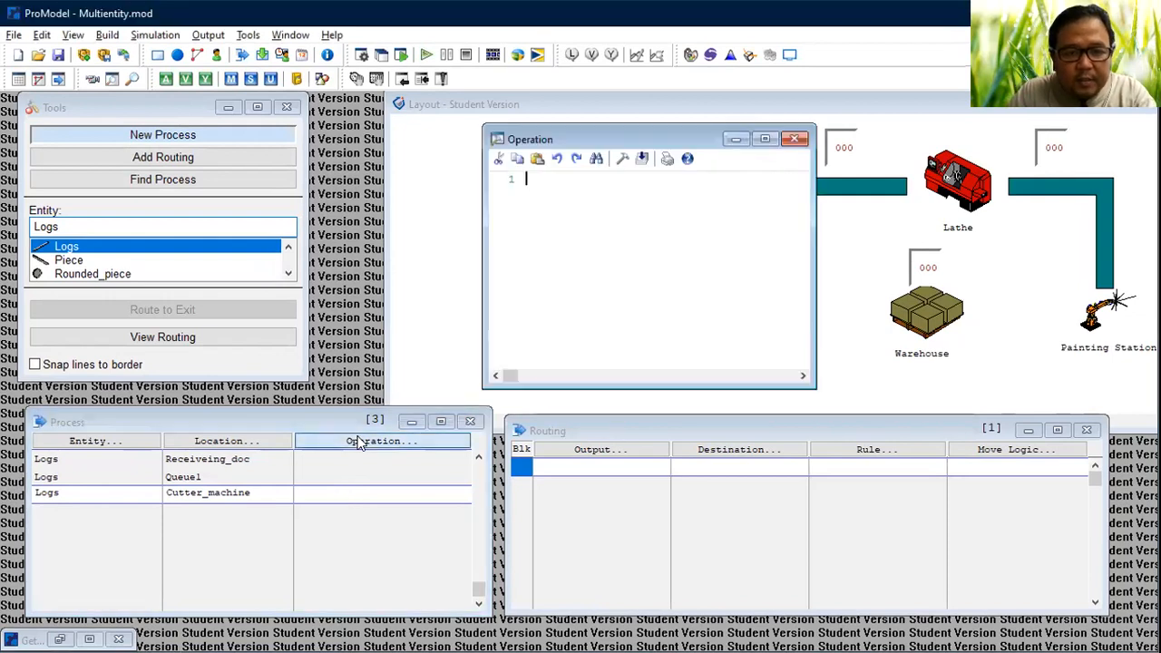
left_click(622, 158)
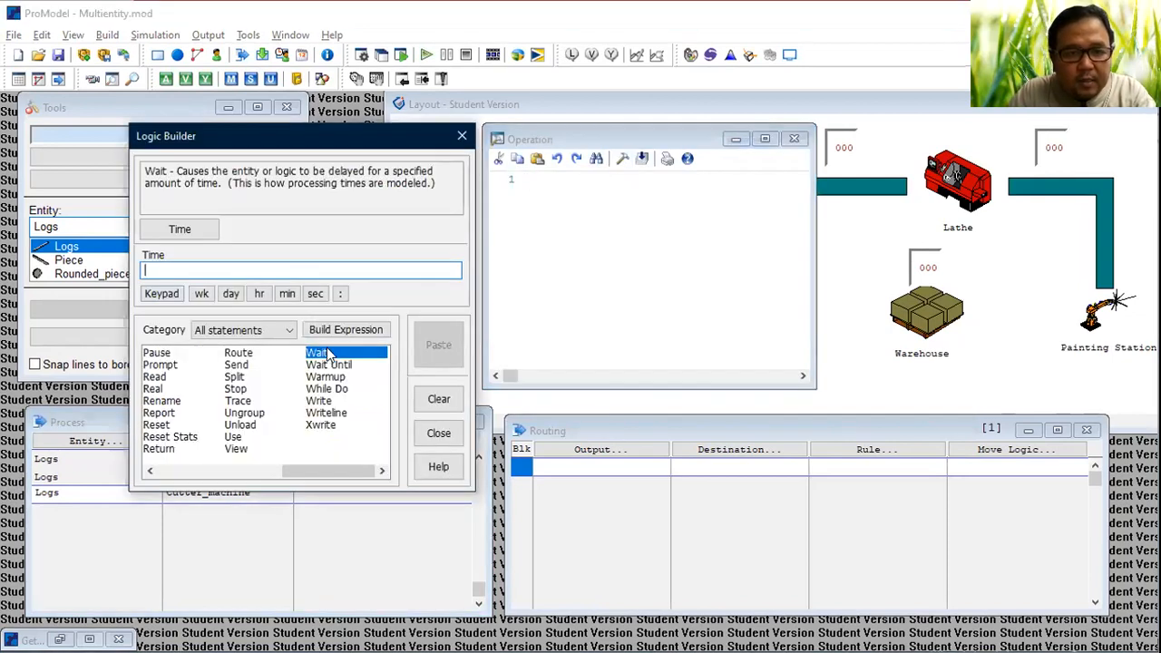
double_click(327, 350)
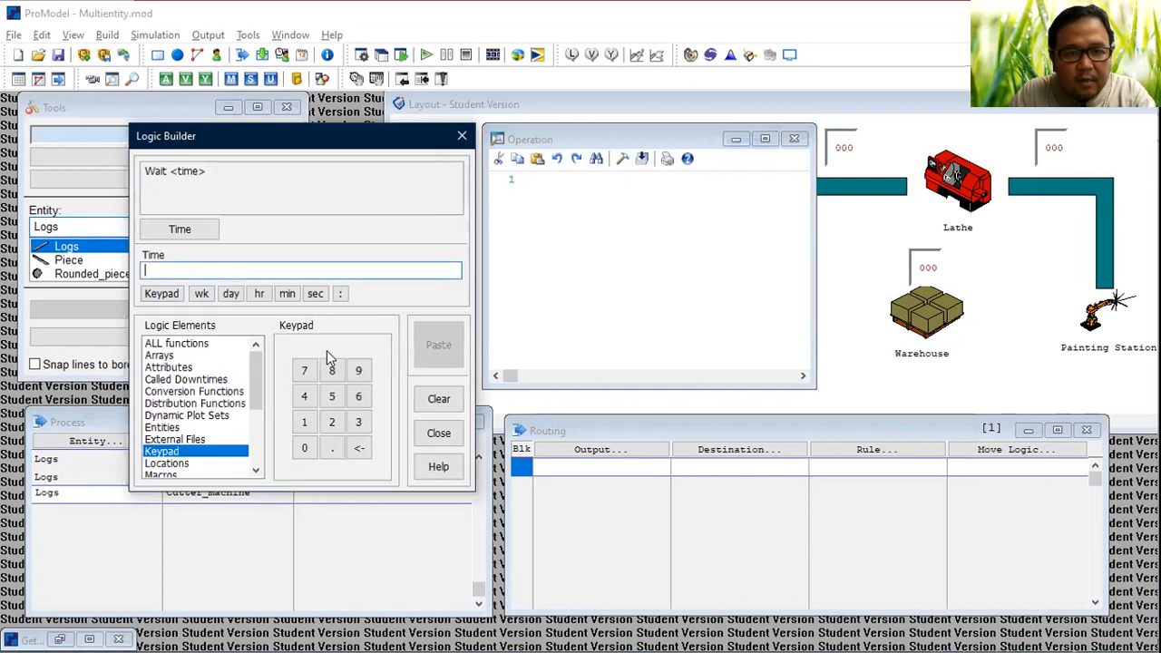
left_click(215, 405)
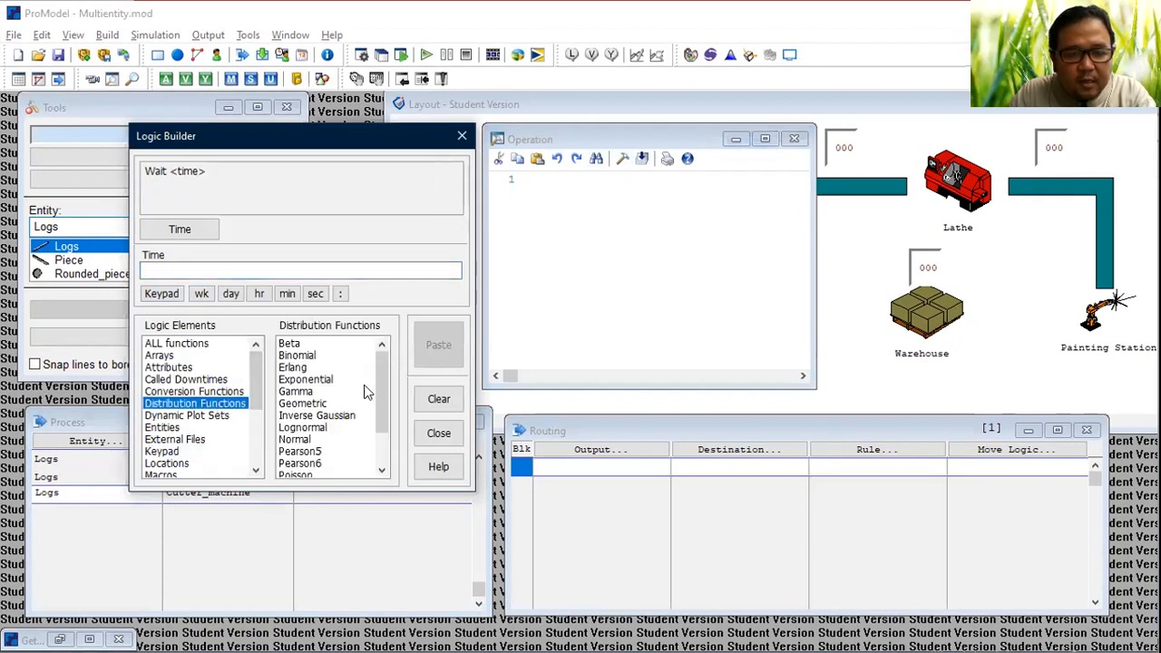
scroll(381, 400, "down", 2)
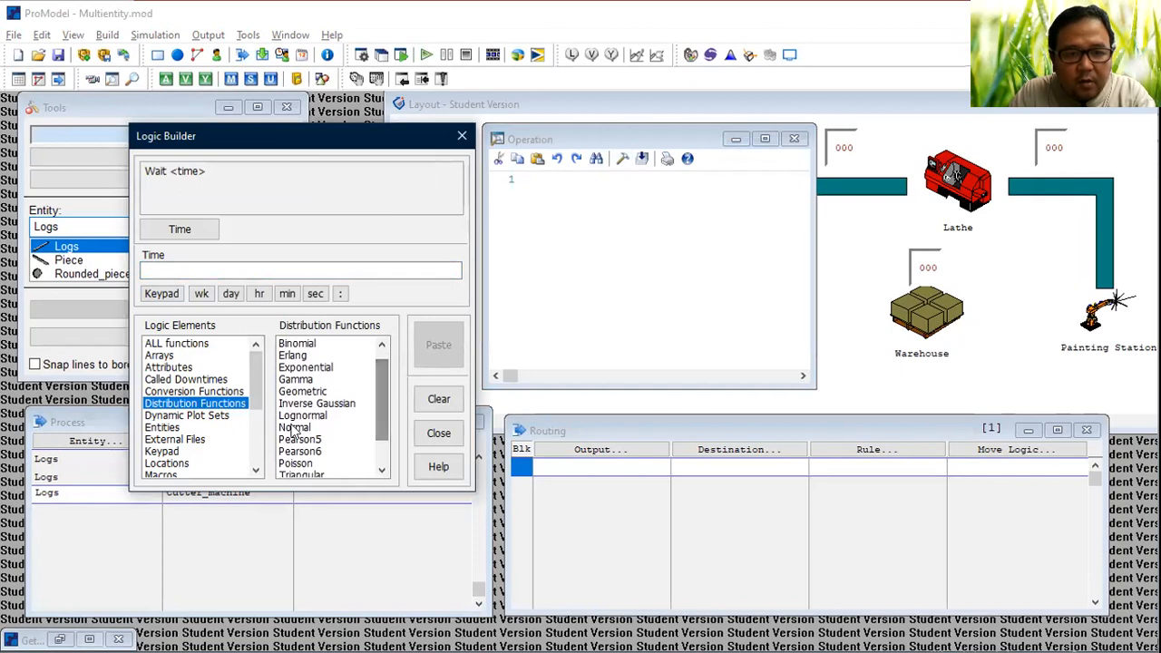
double_click(295, 441)
Step: Set the normal distribution's mean to 4 and standard deviation to 1, and insert the statement Wait N(4, 1)
left_click(179, 230)
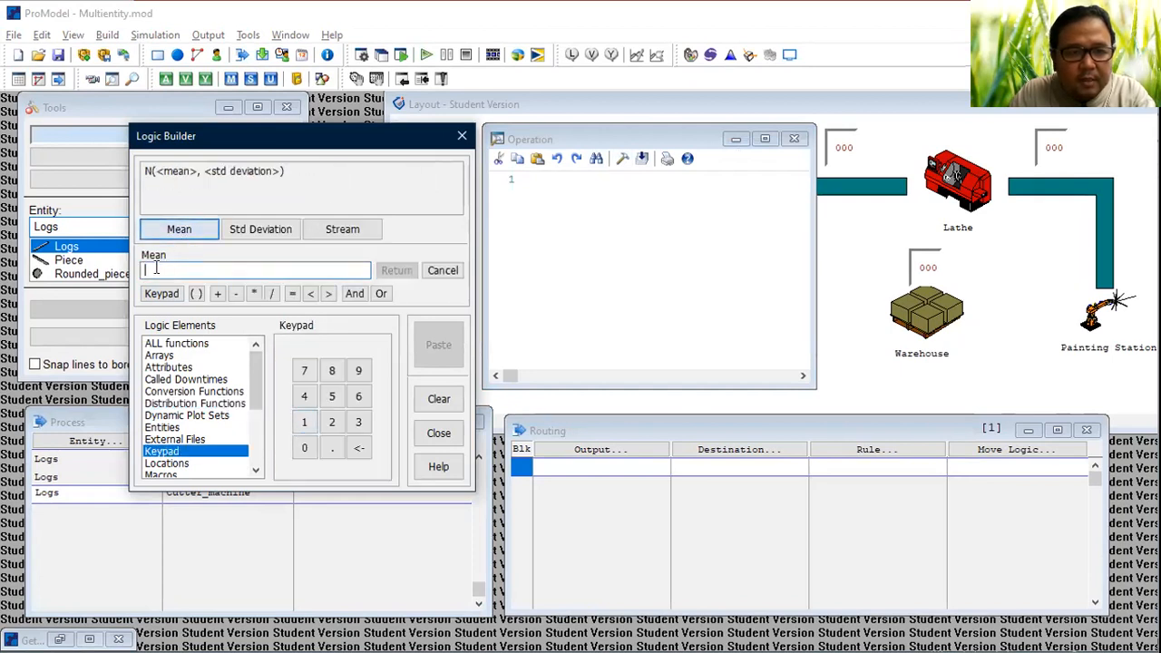
type("4")
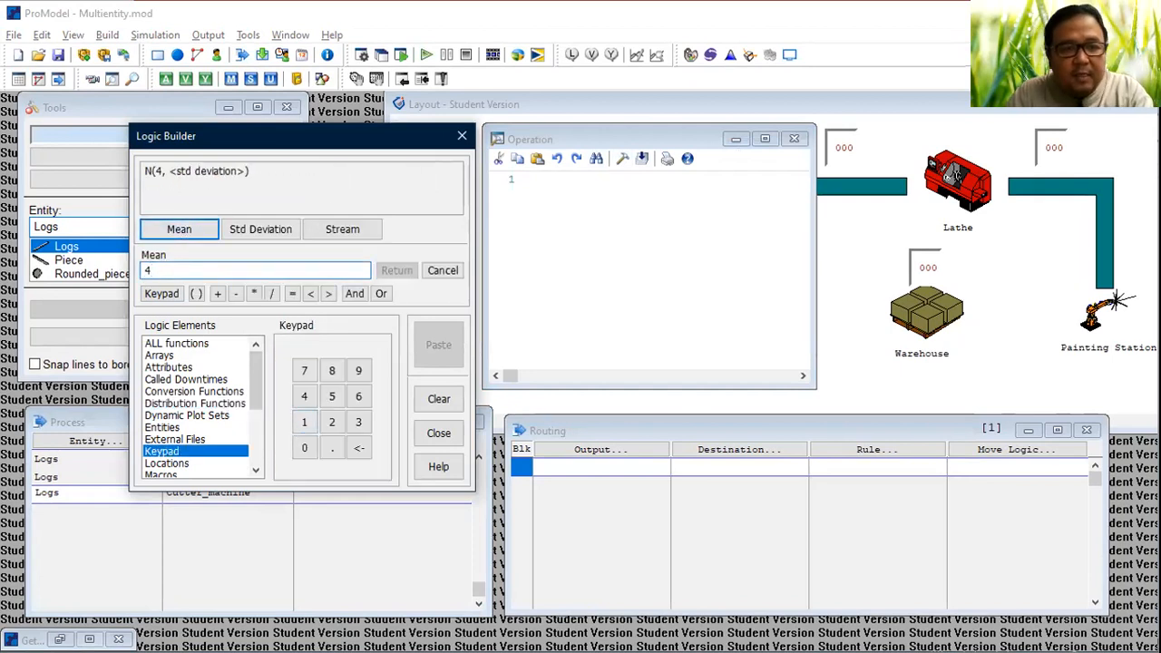
left_click(269, 233)
type("1")
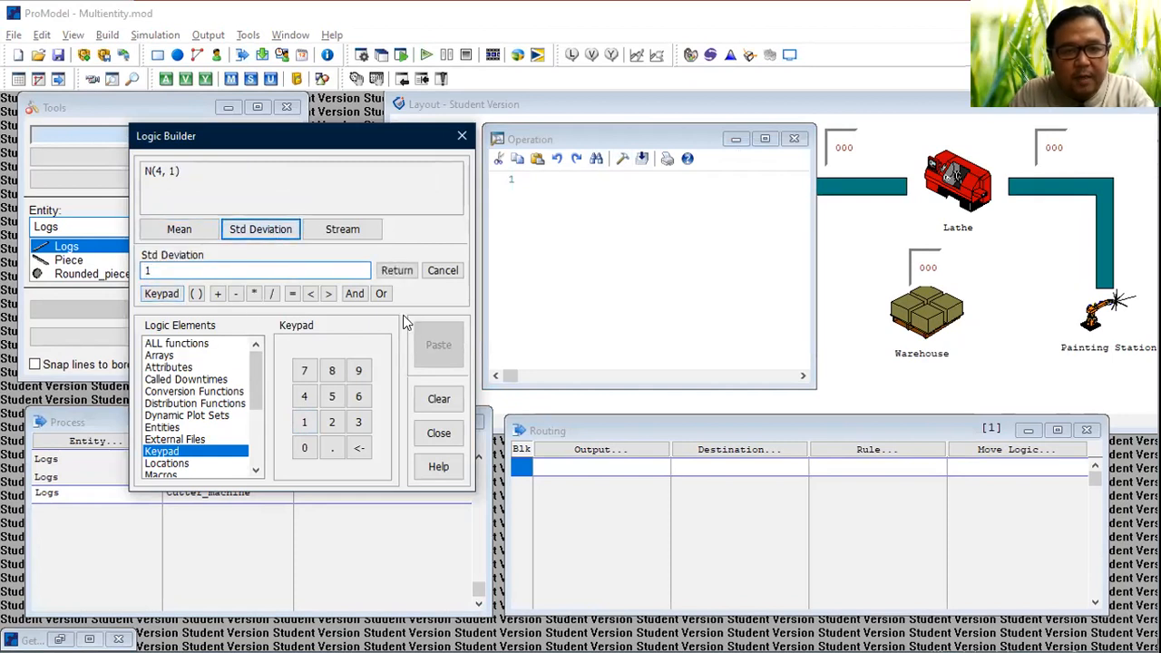
left_click(399, 270)
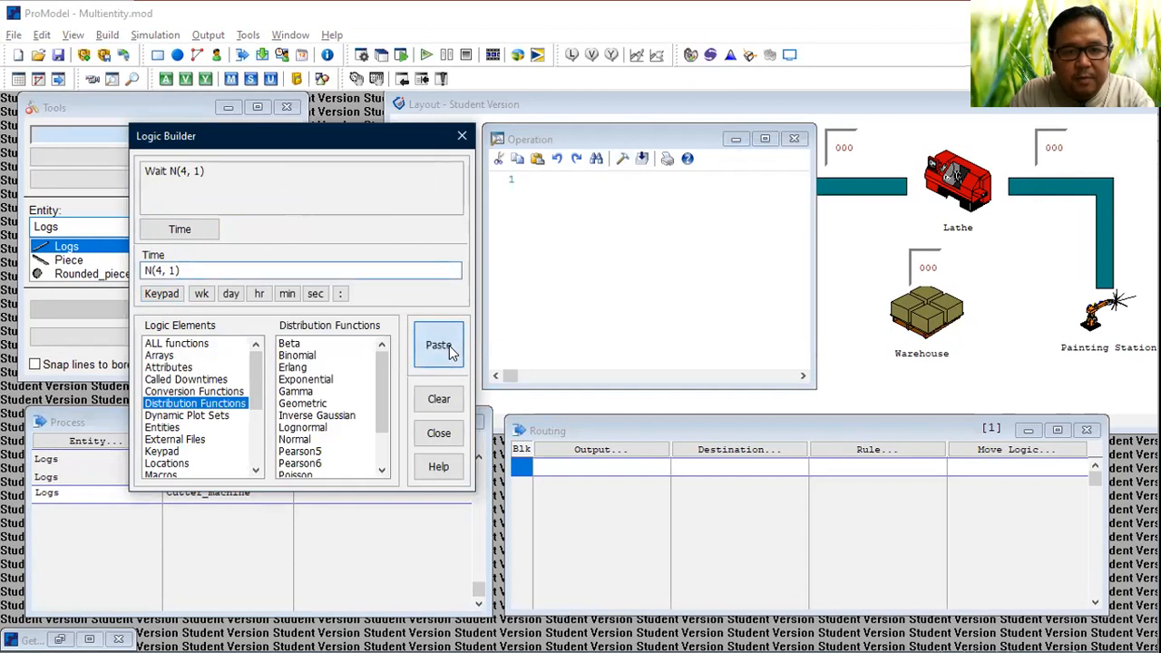
left_click(439, 434)
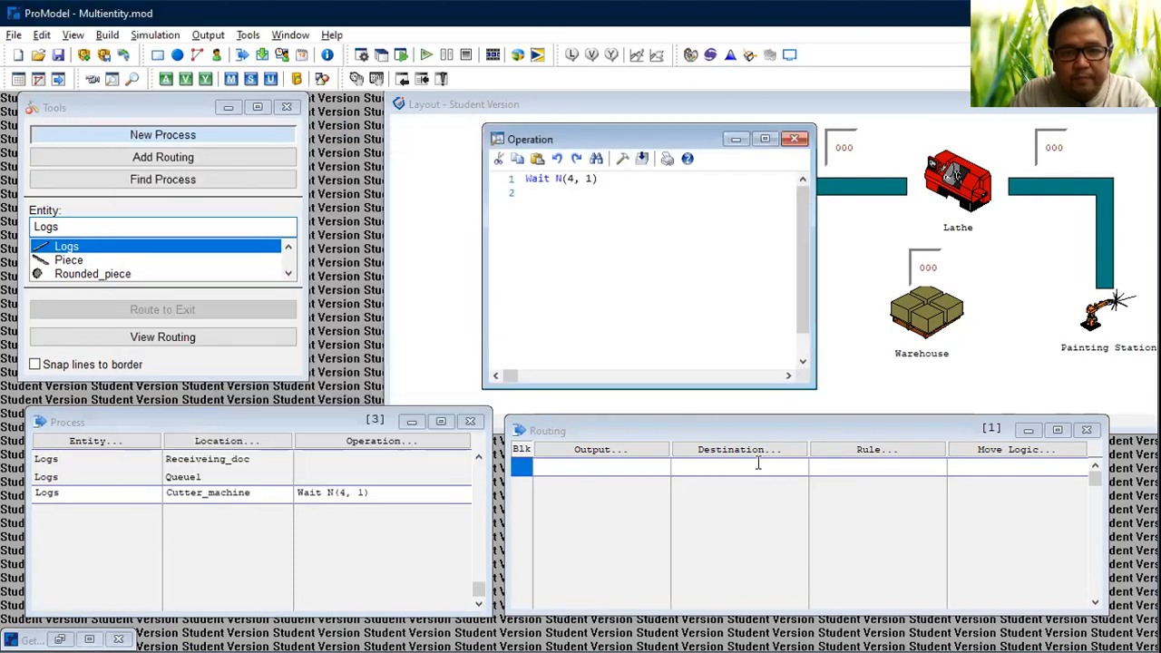
Step: Route the Cutter_machine process with Piece as output and Queue2 as destination, moving the operation logic window off the layout
left_click(602, 449)
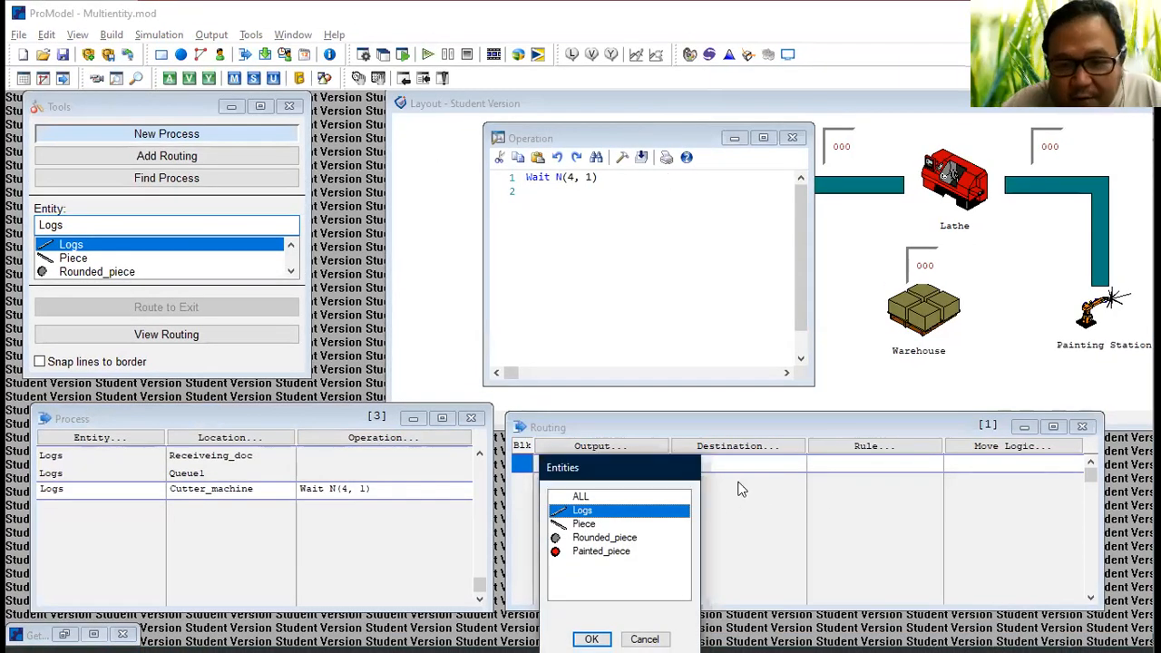
left_click(643, 637)
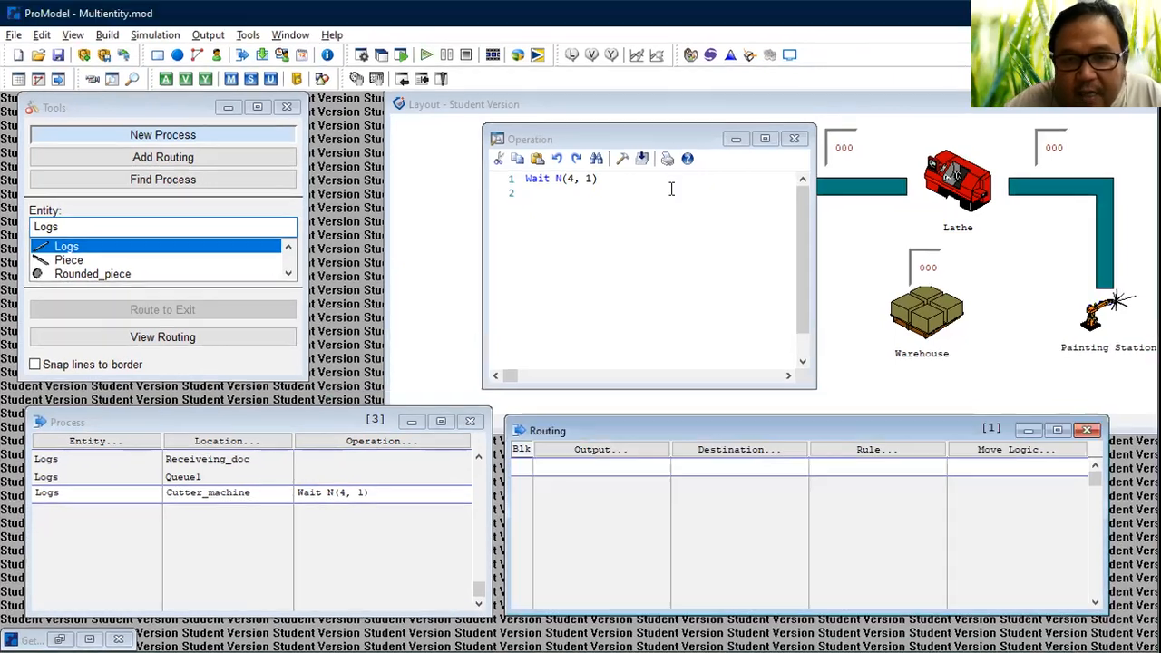
left_click_drag(630, 143, 617, 145)
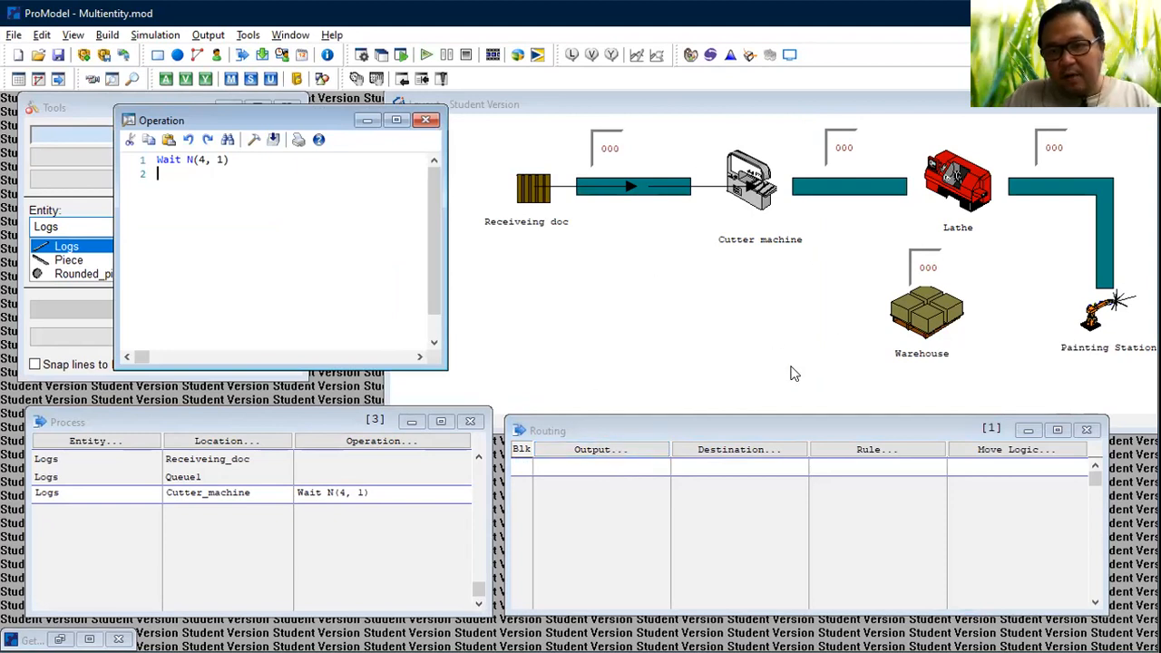
left_click(622, 451)
left_click(584, 528)
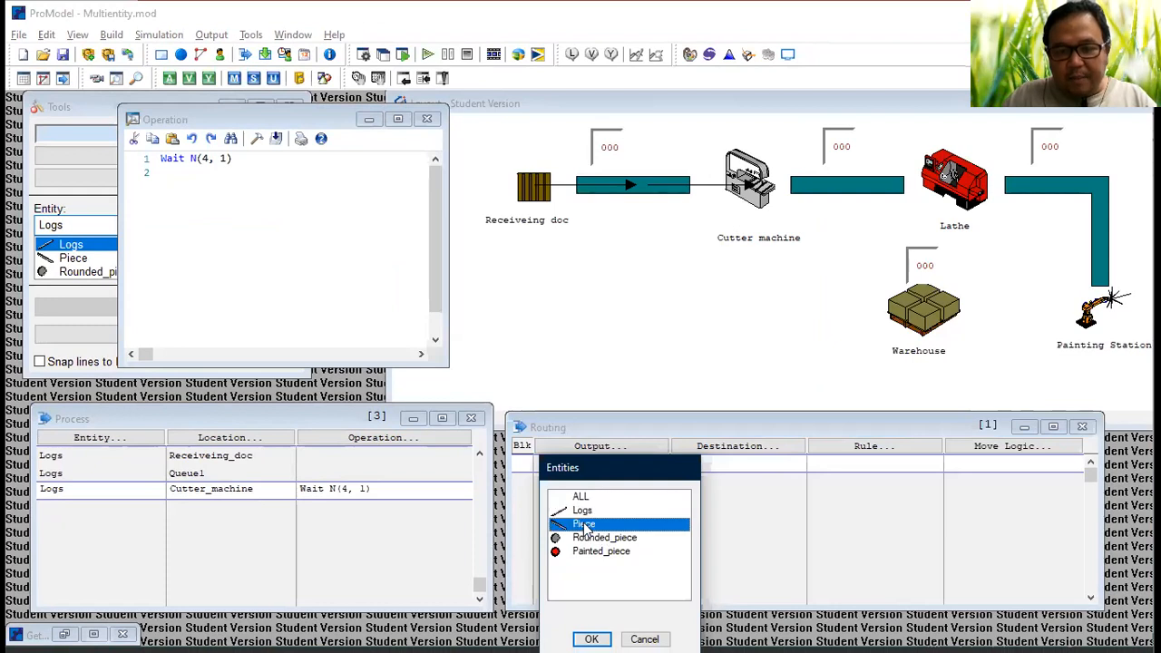
left_click(593, 639)
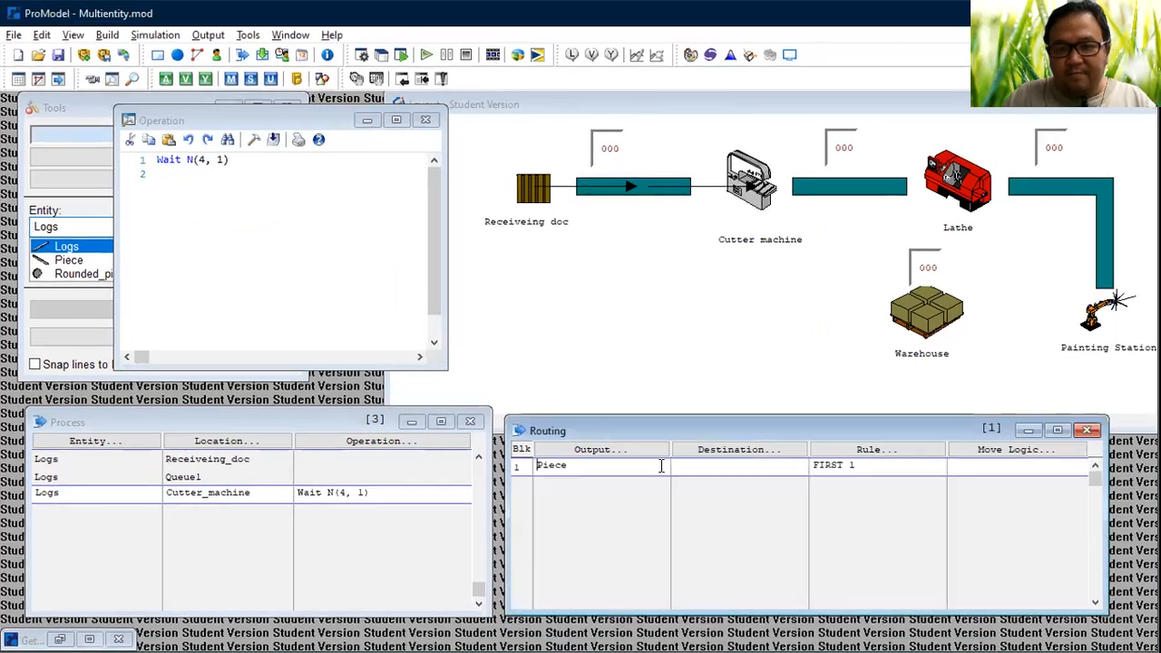
left_click(728, 453)
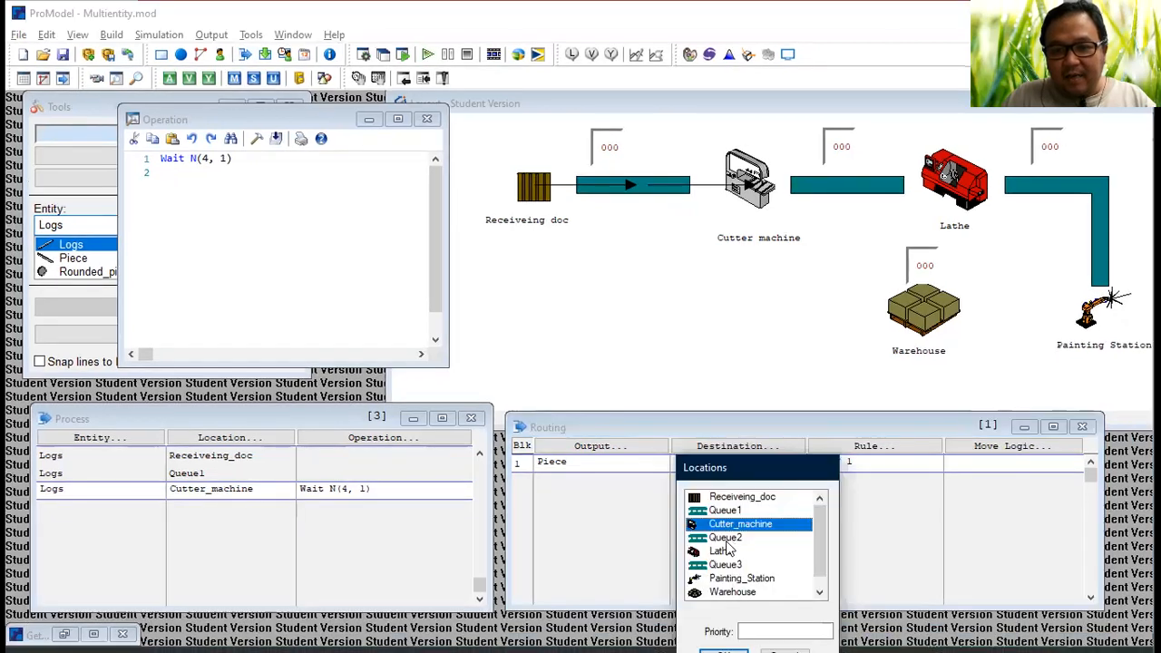
left_click(731, 538)
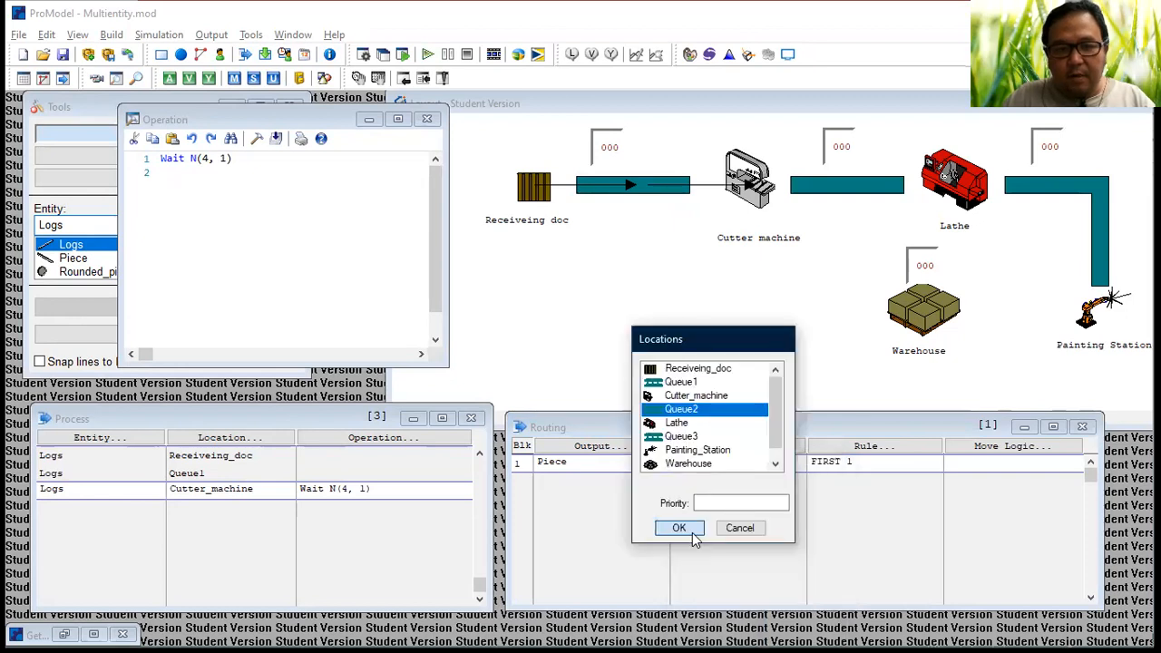
left_click(693, 532)
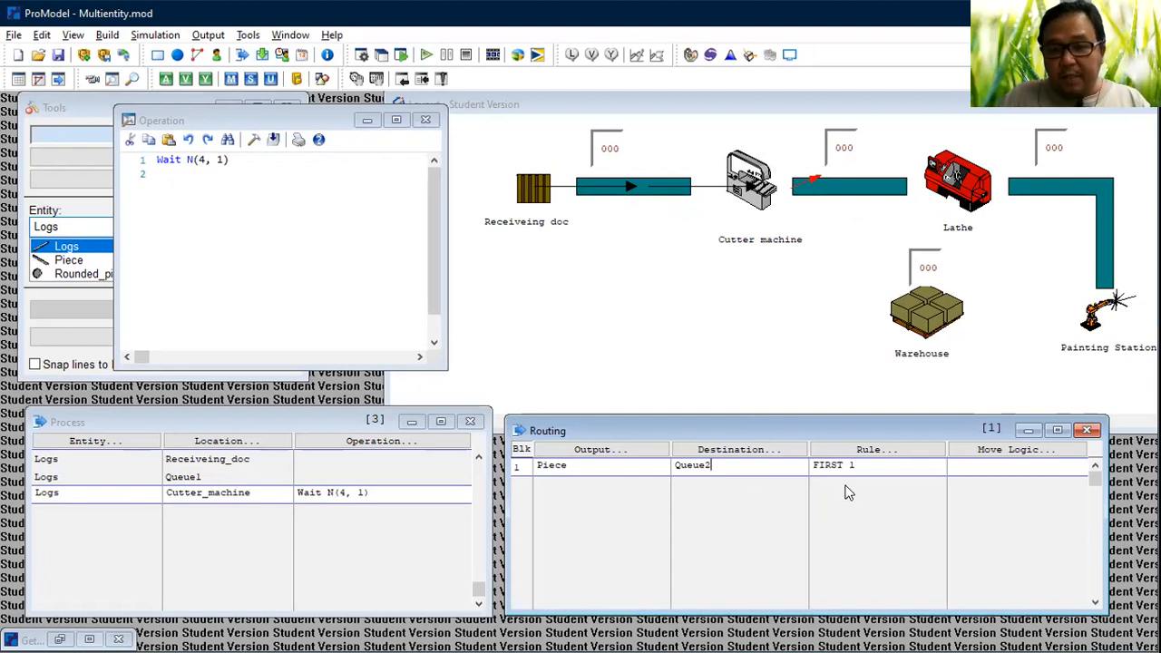
Step: Set the routing rule quantity for Piece to Queue2 to 4, keeping First Available
left_click(889, 454)
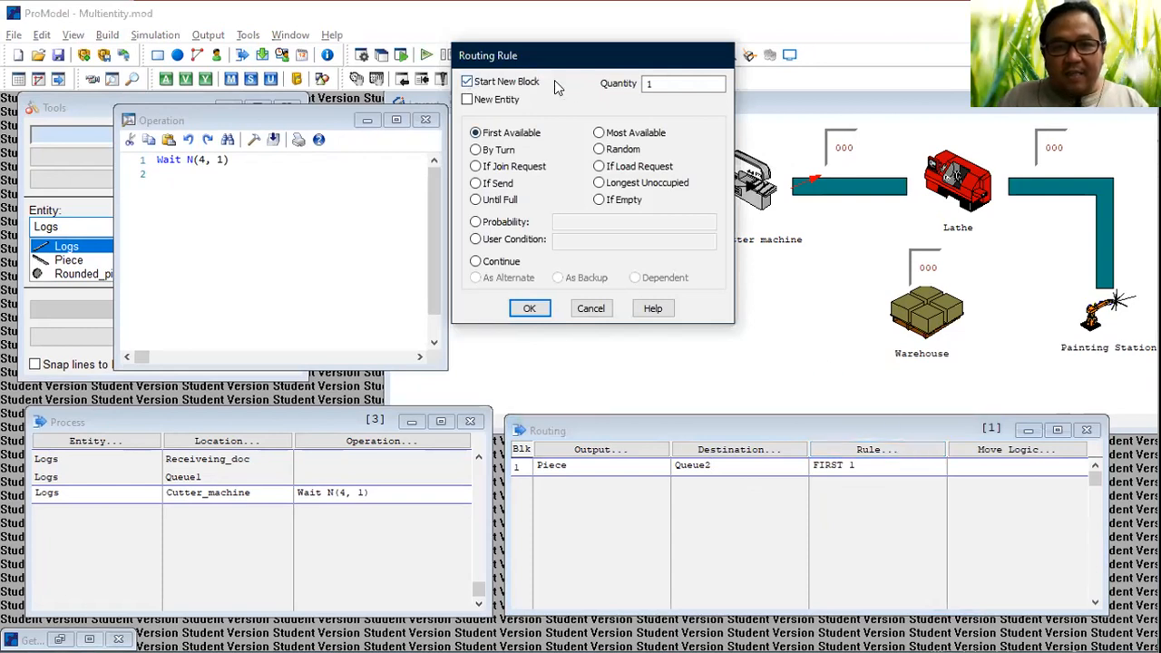
left_click_drag(656, 83, 633, 89)
type("4")
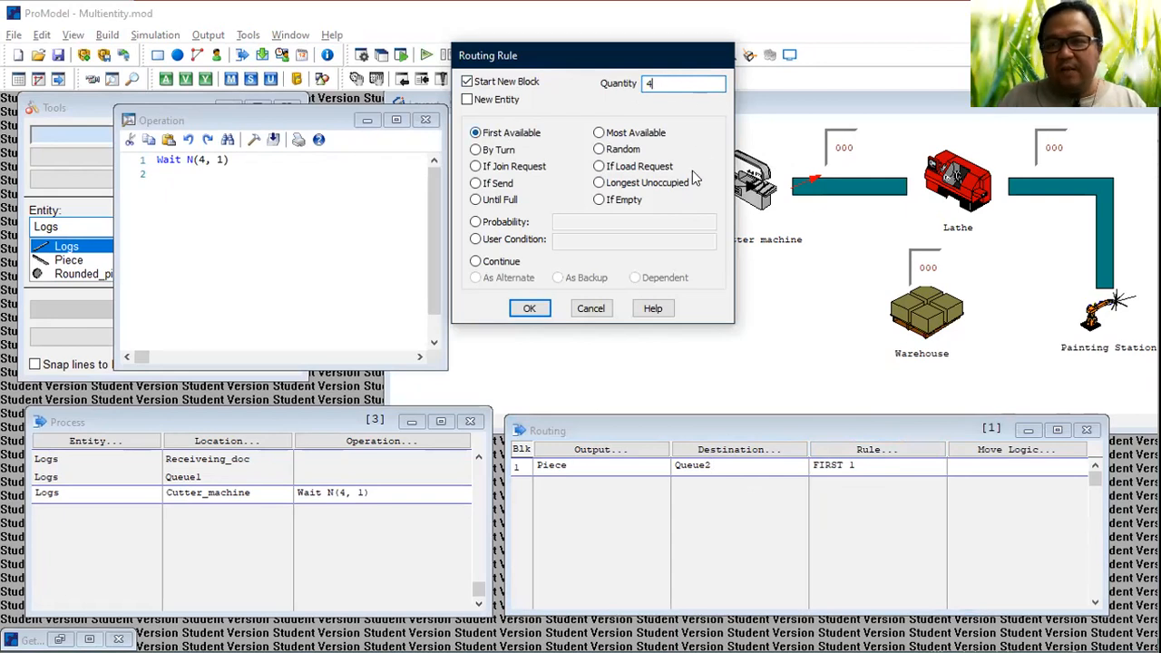
left_click(529, 307)
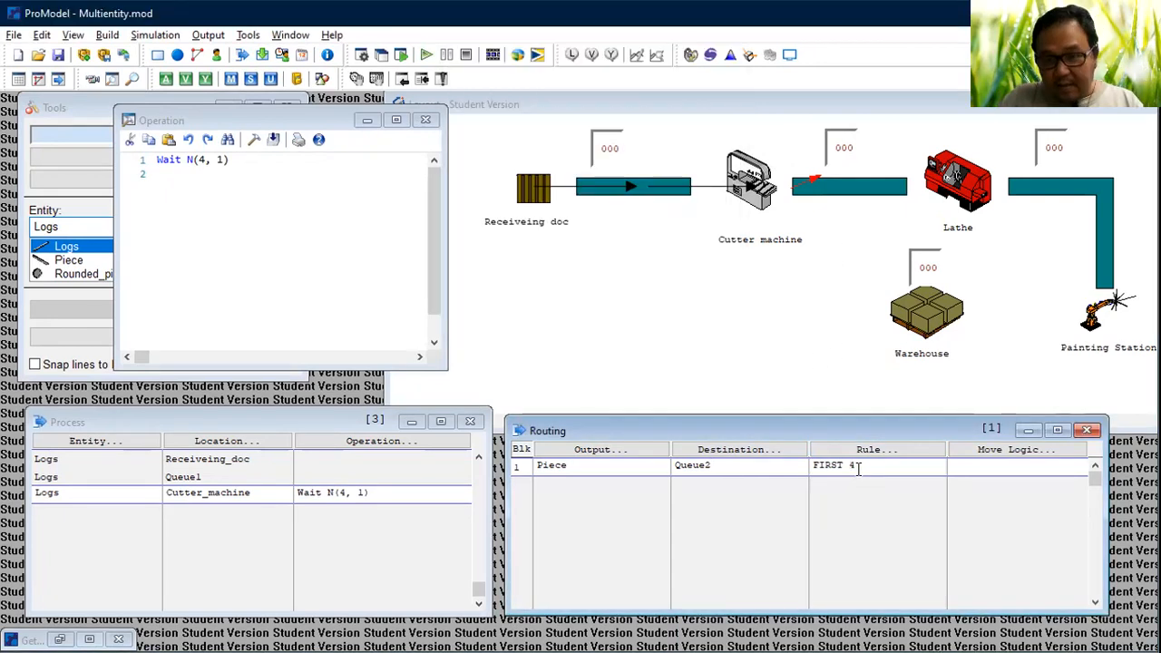
Step: Open the move logic of the Piece to Queue2 routing at Cutter_machine
left_click_drag(858, 468, 810, 466)
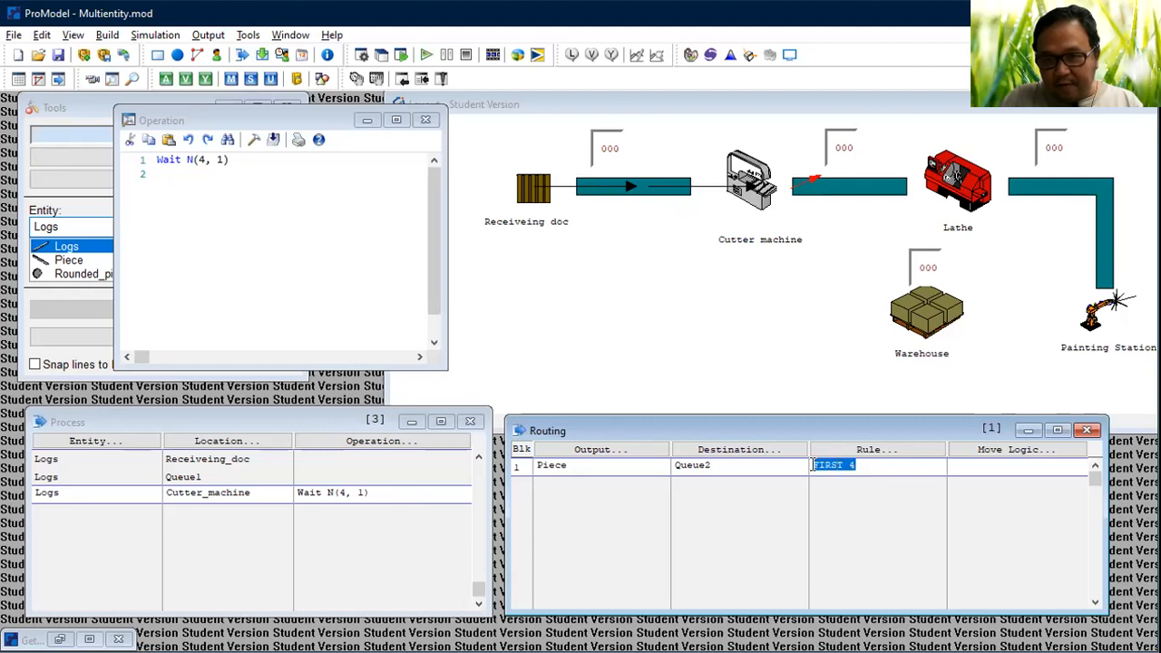
left_click(1008, 449)
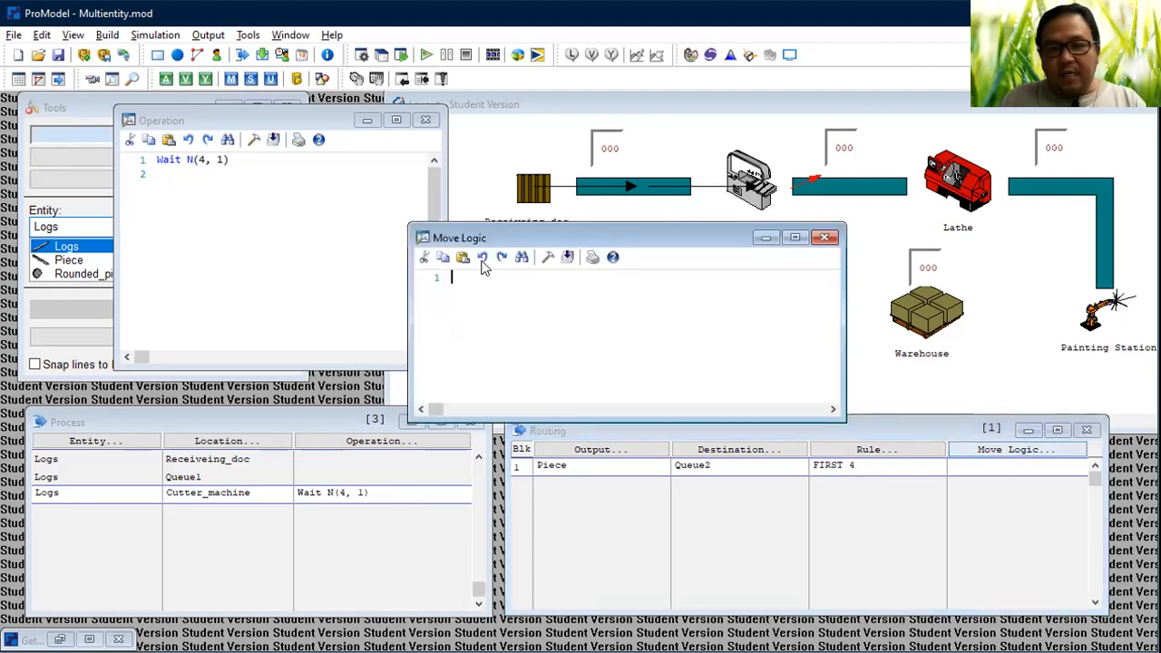
type("move")
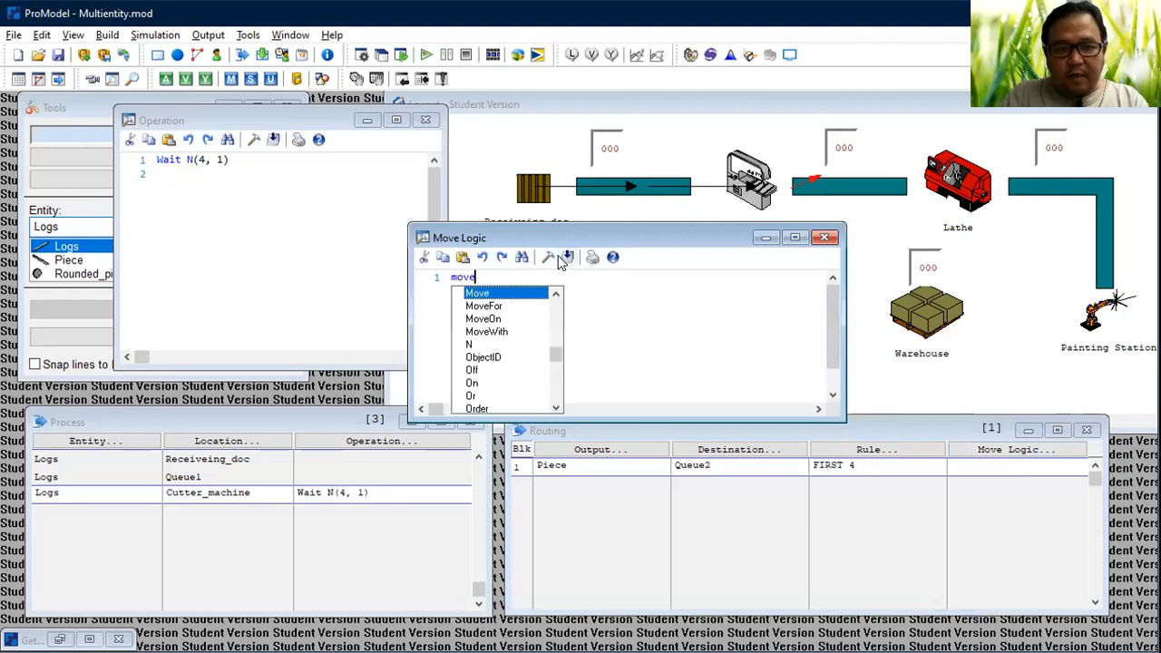
left_click(484, 309)
type("e")
double_click(484, 305)
type("1")
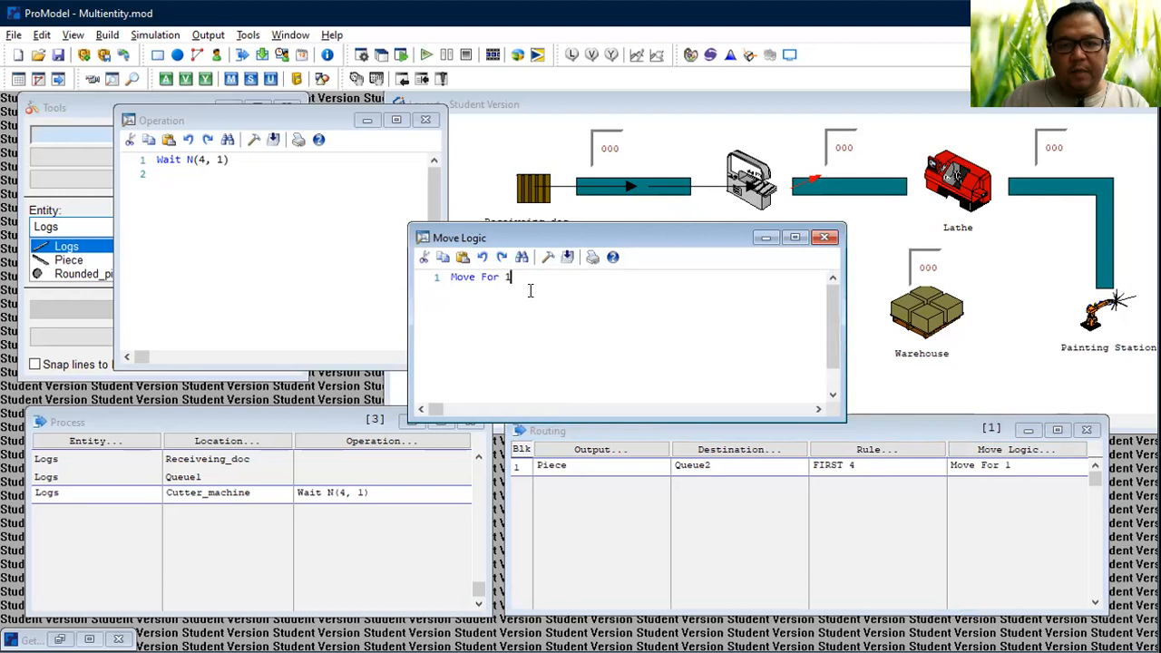
left_click_drag(511, 277, 454, 278)
key("Delete")
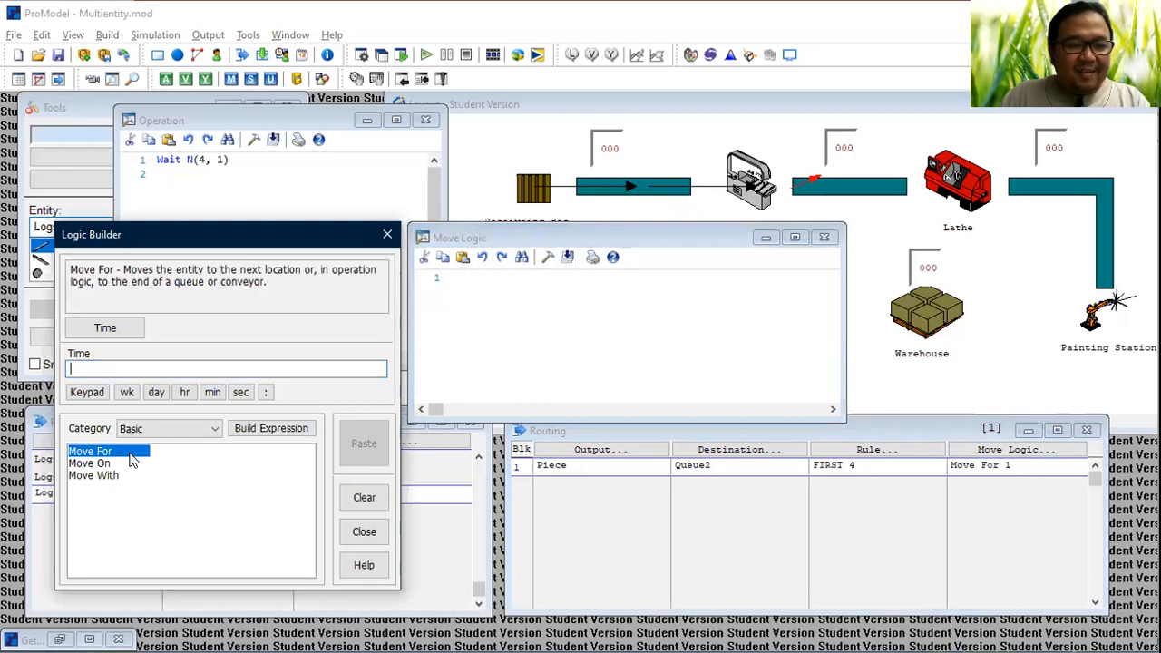
Step: Build the move logic statement Move For 1 for the Piece to Queue2 routing with the Logic Builder
double_click(131, 461)
left_click(229, 519)
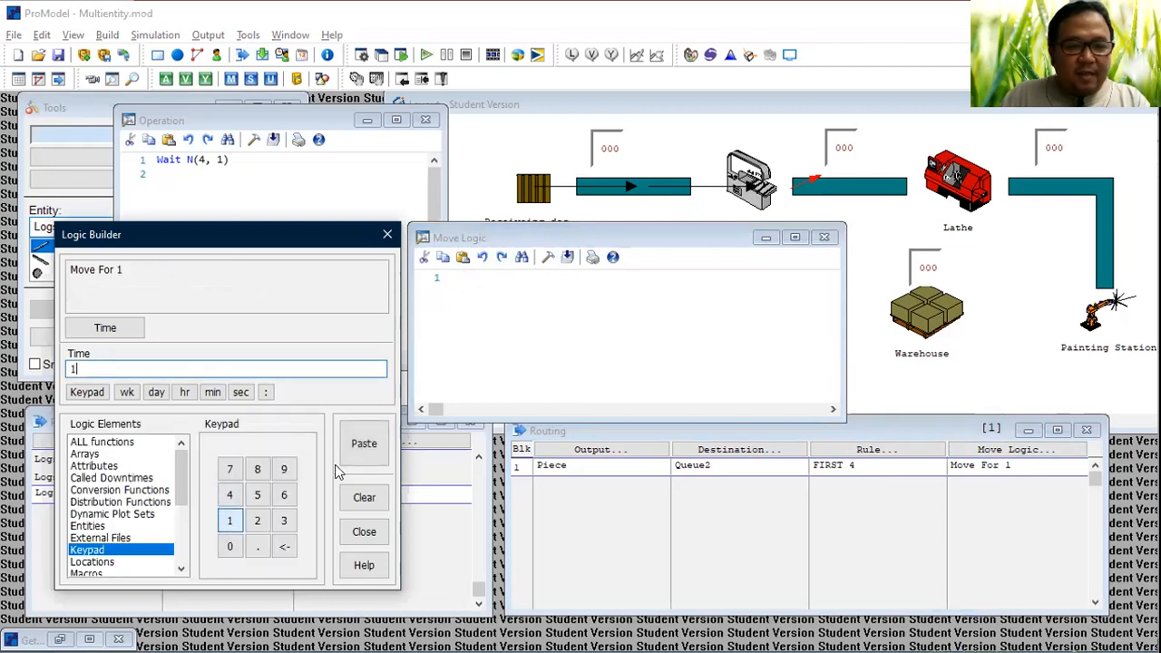
left_click(364, 443)
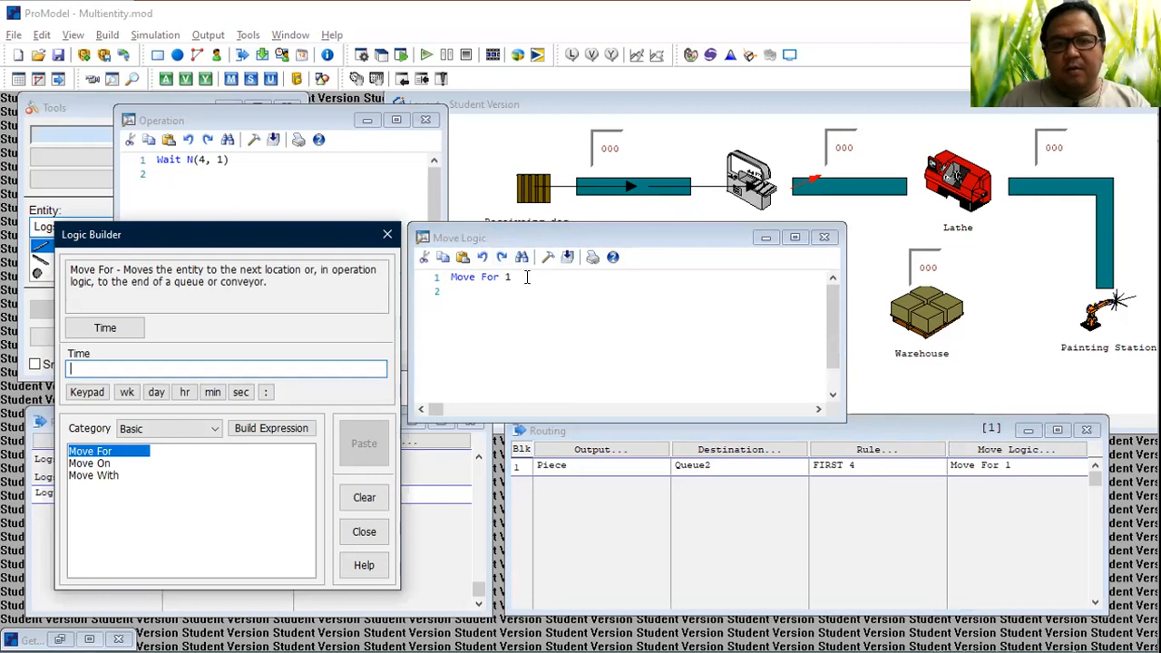
left_click(361, 535)
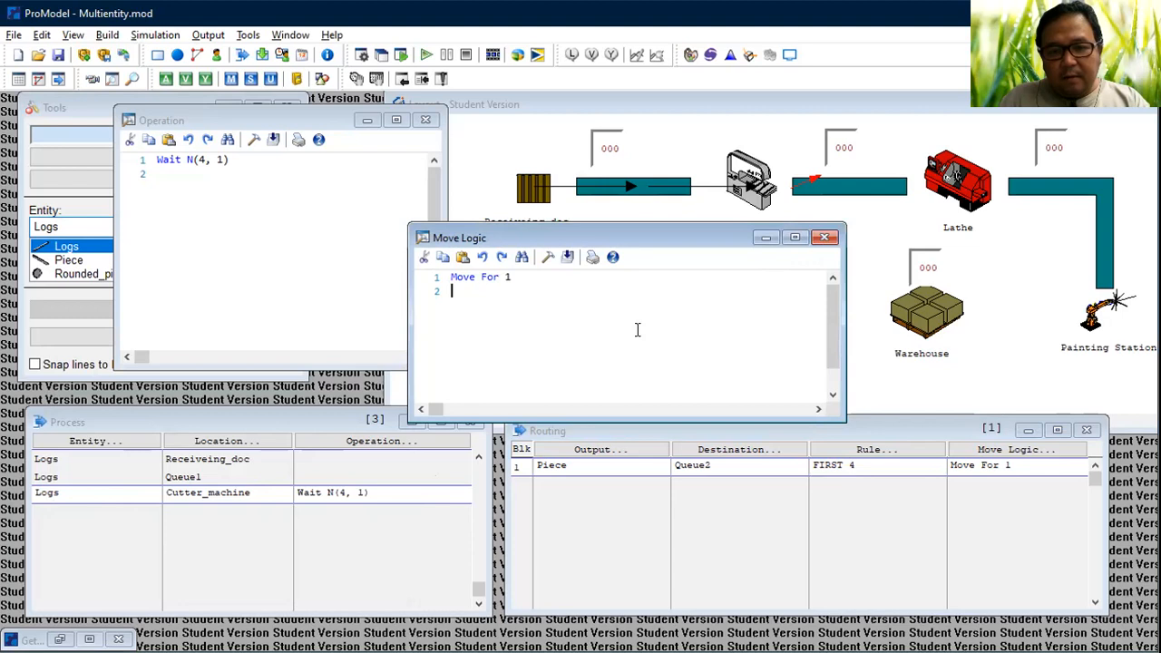
Step: Add a process record for entity Piece at location Queue2 below the Cutter_machine record
left_click(96, 497)
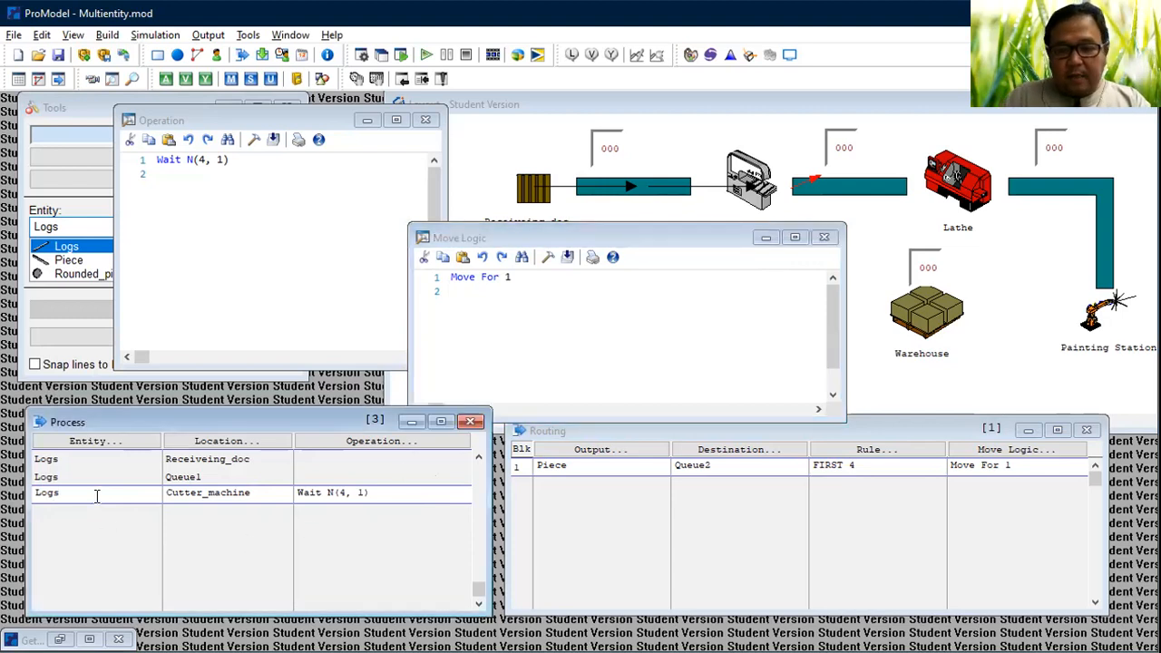
key("Down")
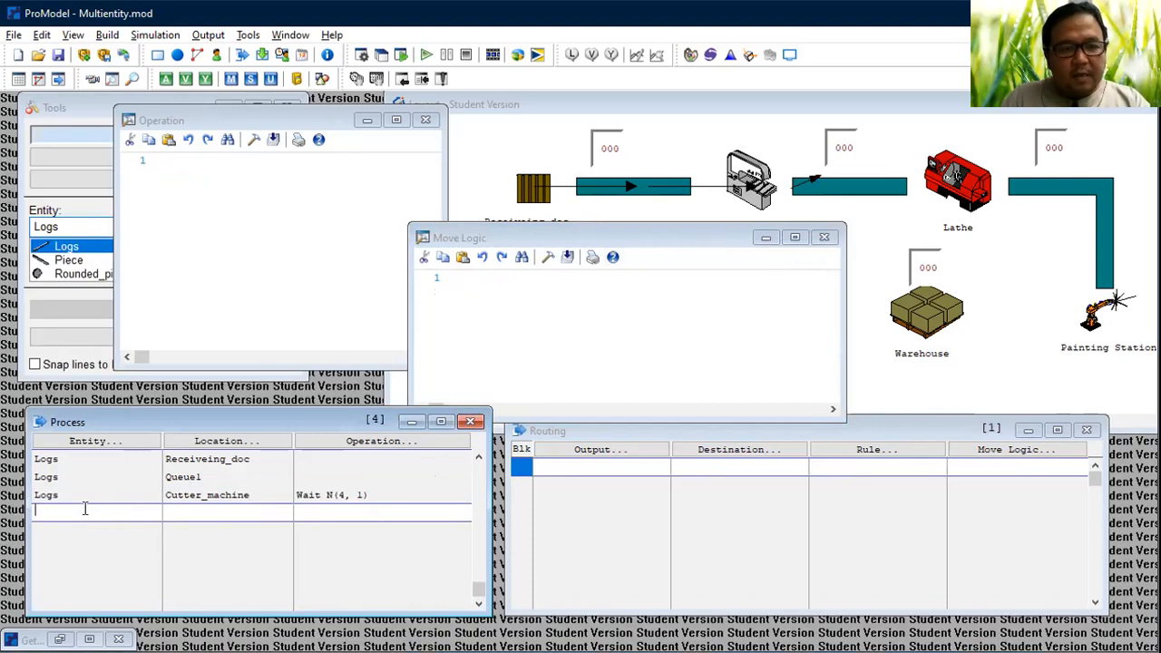
left_click(80, 450)
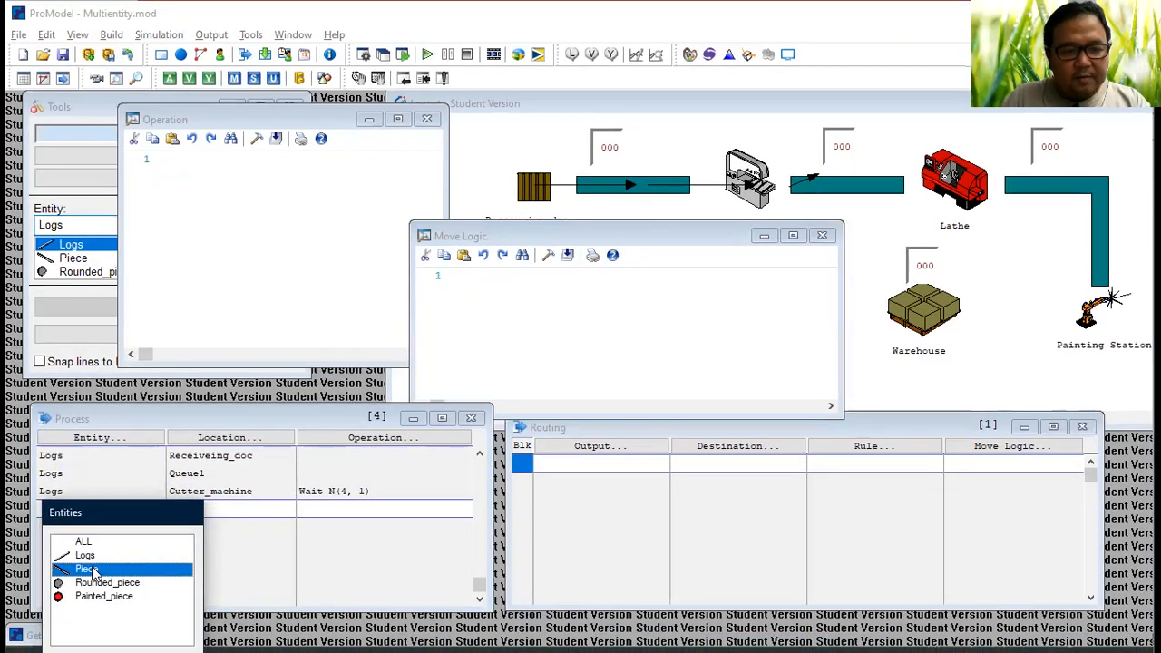
double_click(91, 570)
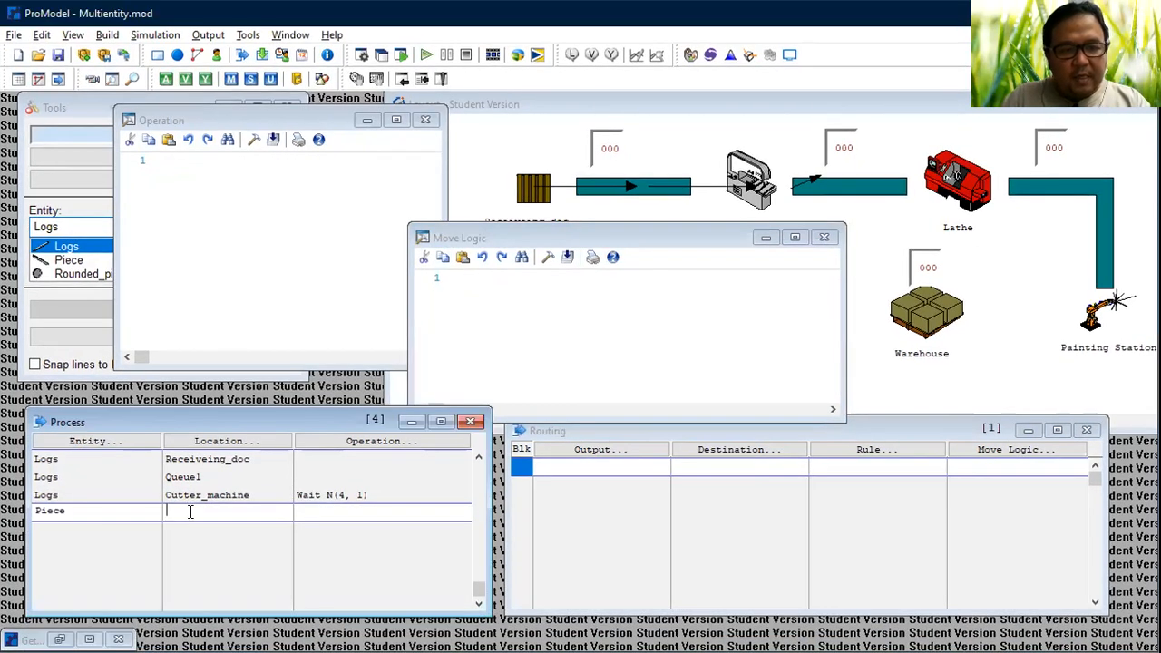
left_click(247, 441)
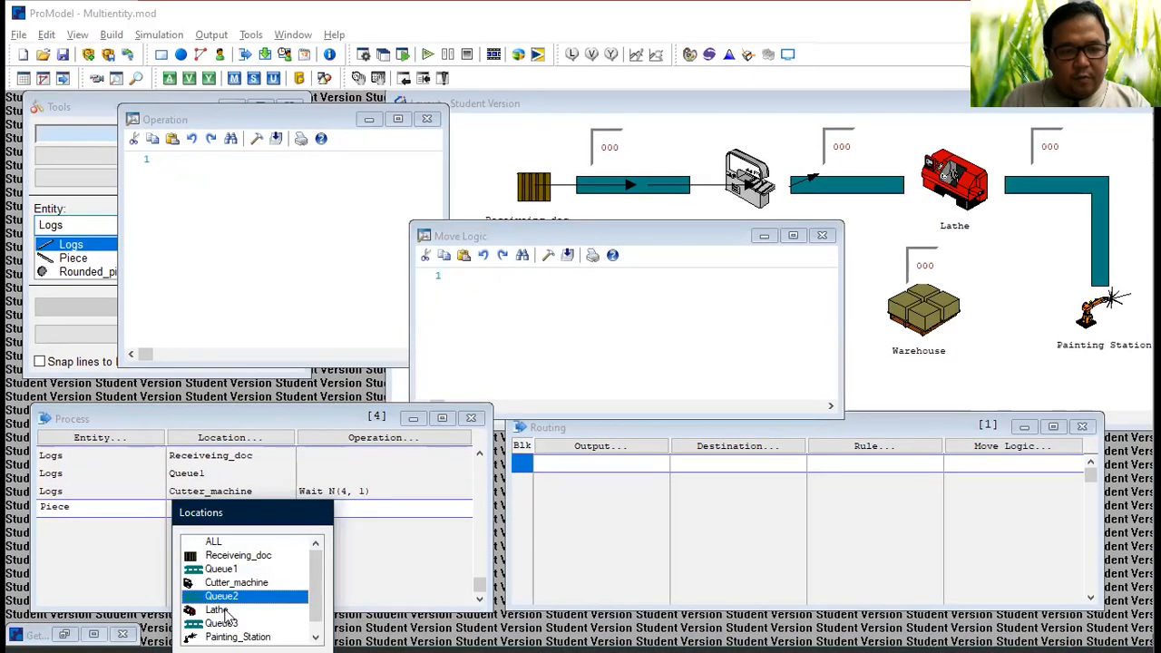
double_click(233, 597)
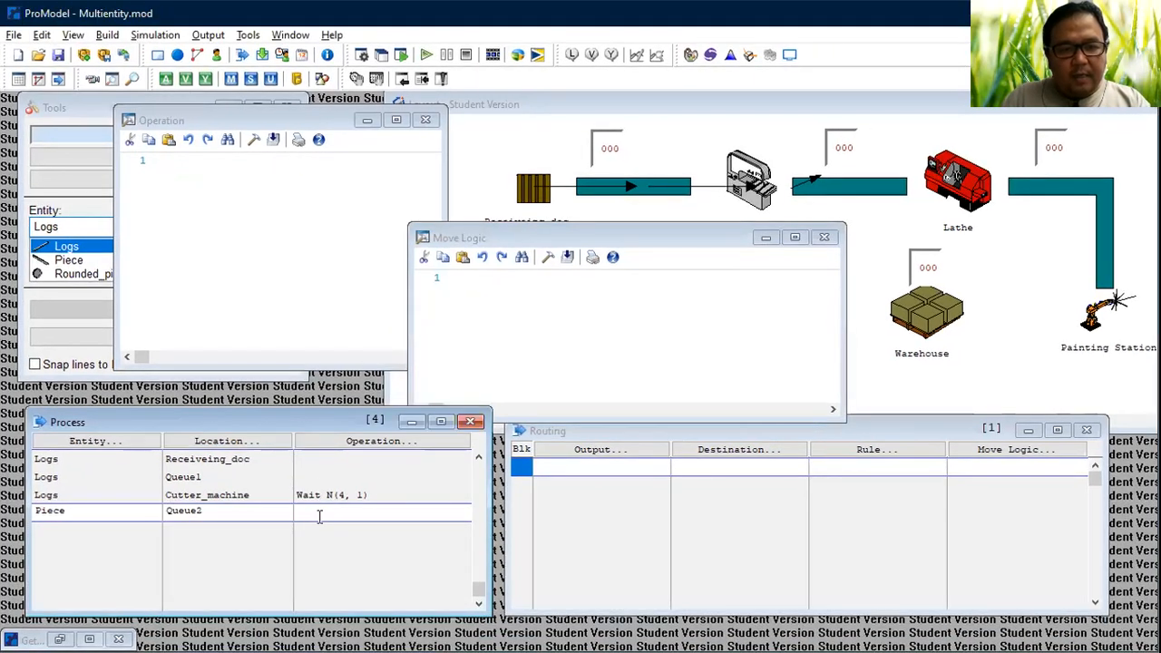
Step: Route the Queue2 process with Piece as output and Lathe as destination
left_click(603, 450)
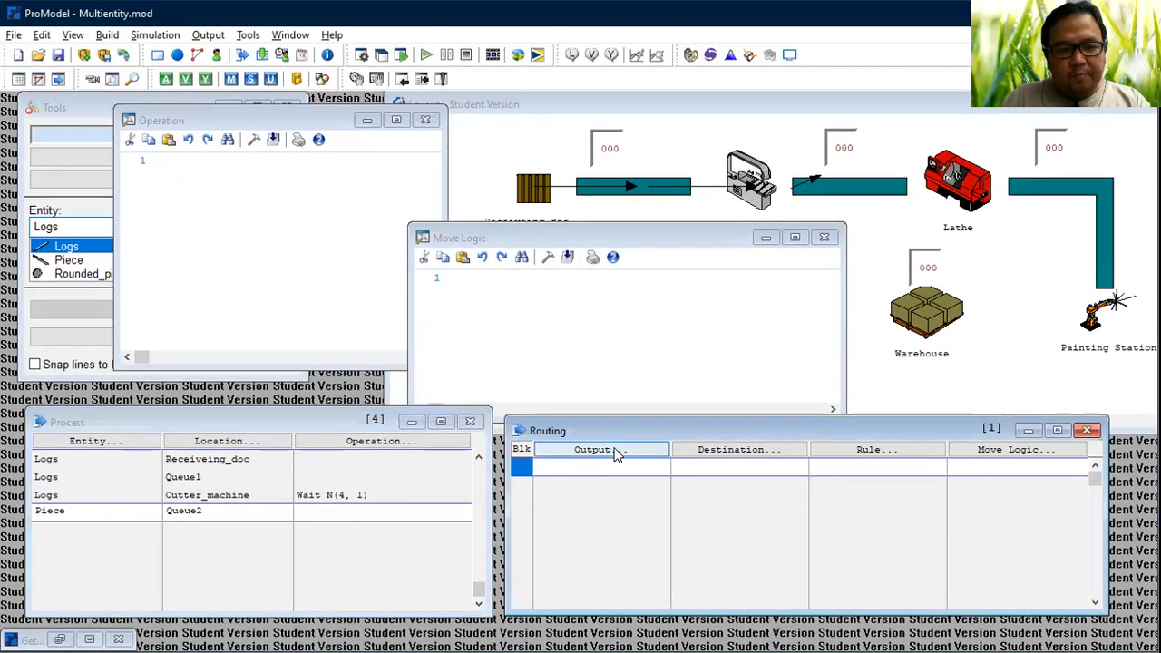
double_click(586, 526)
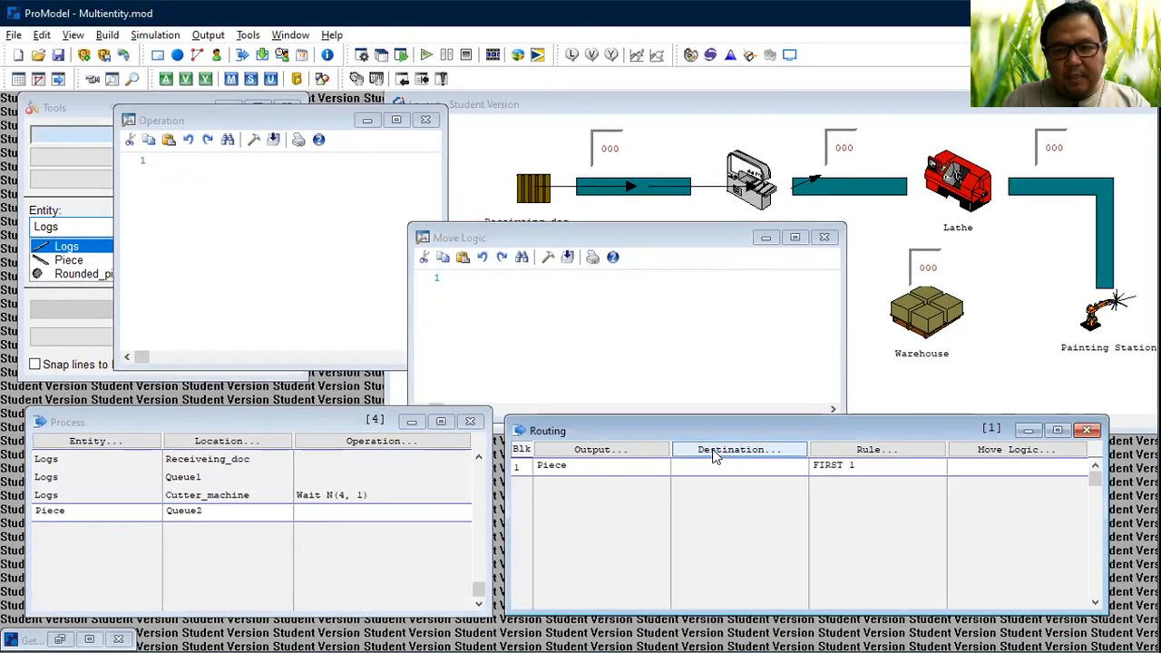
left_click(697, 446)
left_click(728, 551)
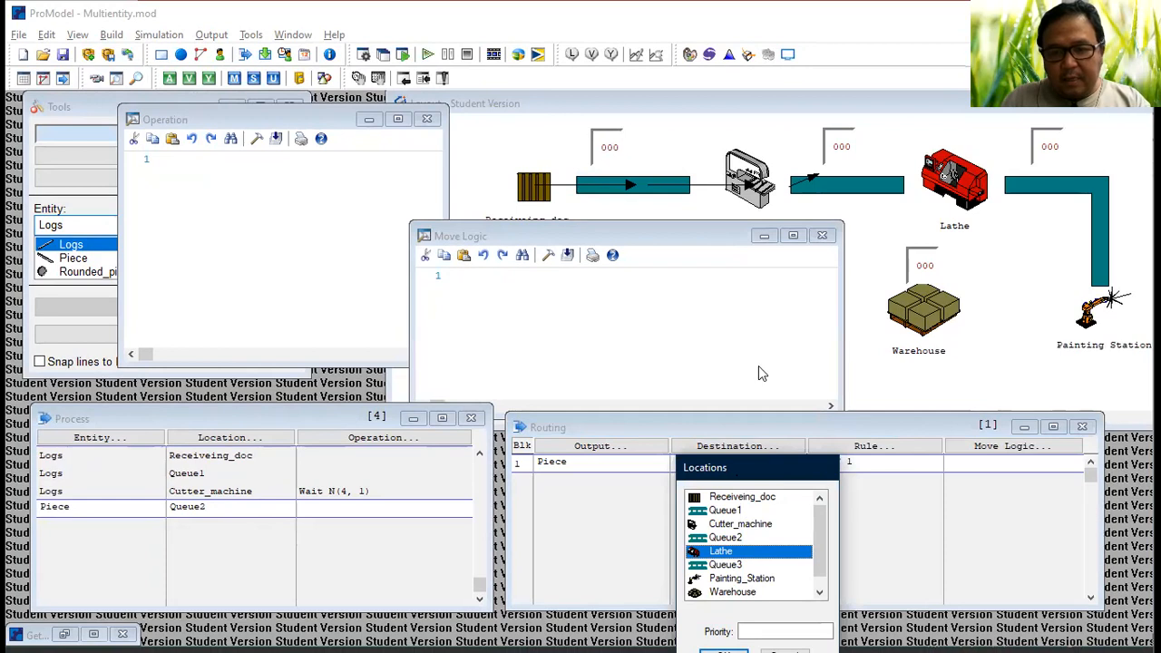
left_click(722, 542)
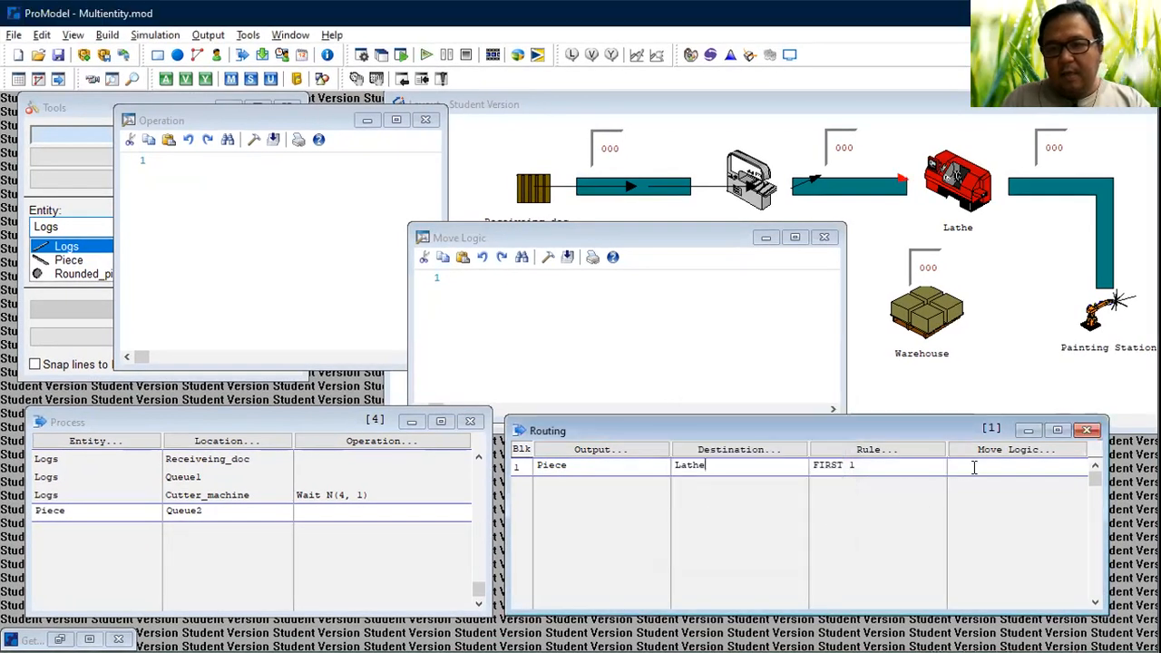
Step: Insert Move For 1 as the move logic of the Piece to Lathe routing, and close the move logic window
left_click(998, 449)
left_click(549, 258)
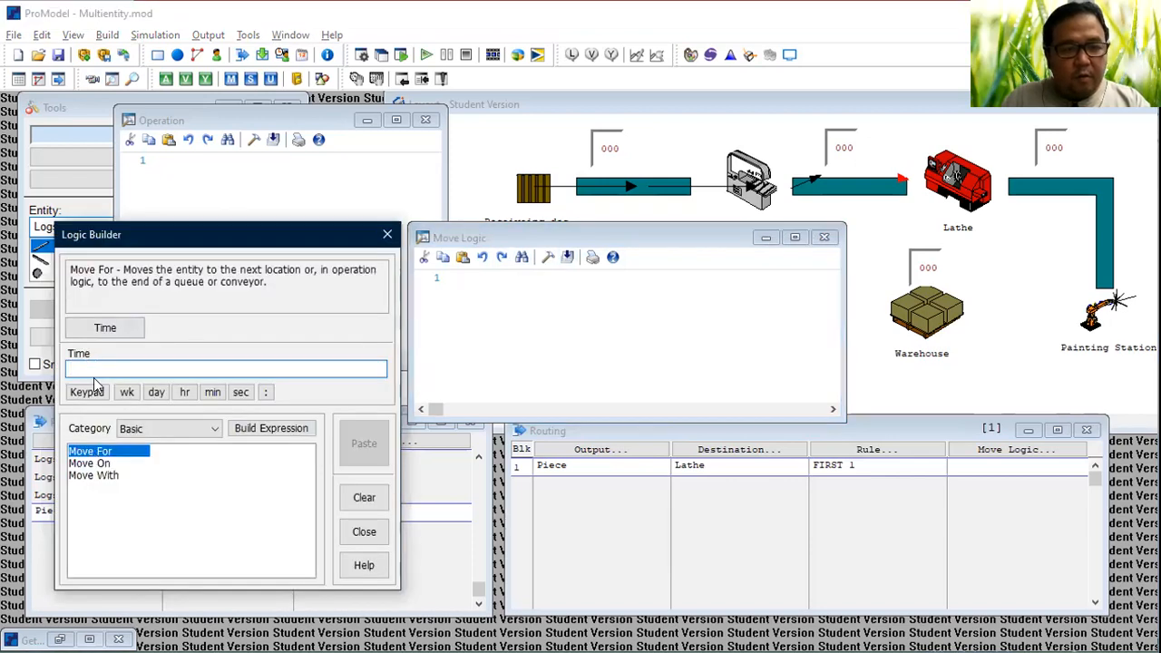
left_click(87, 392)
type("1")
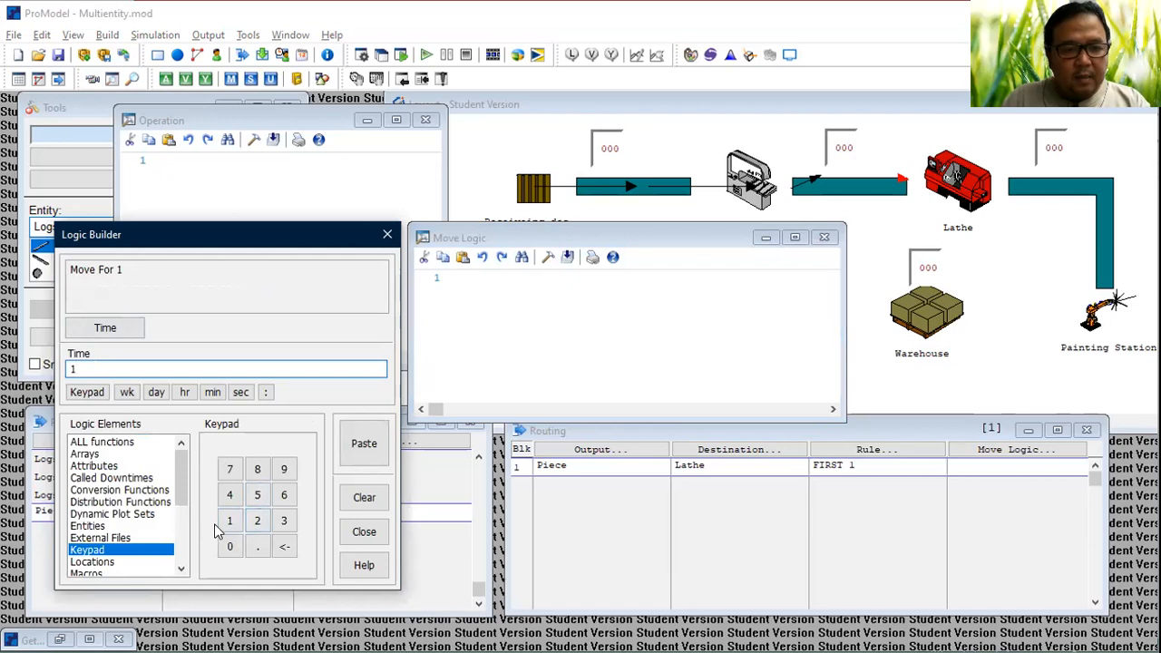
left_click(374, 444)
left_click(363, 532)
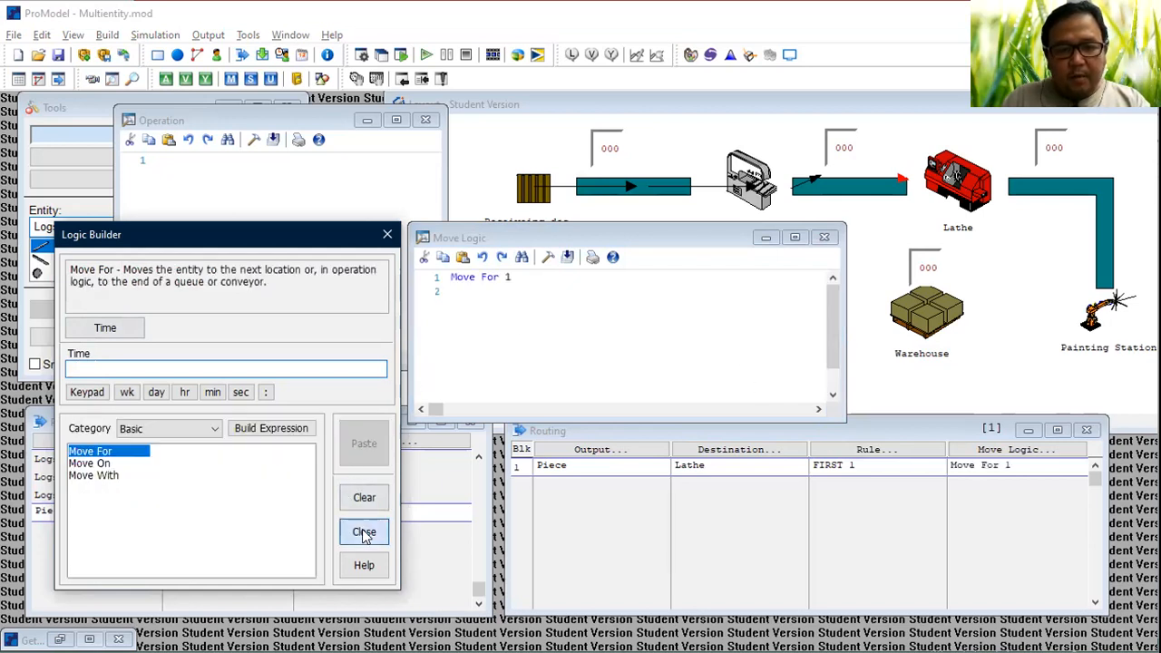
left_click(825, 238)
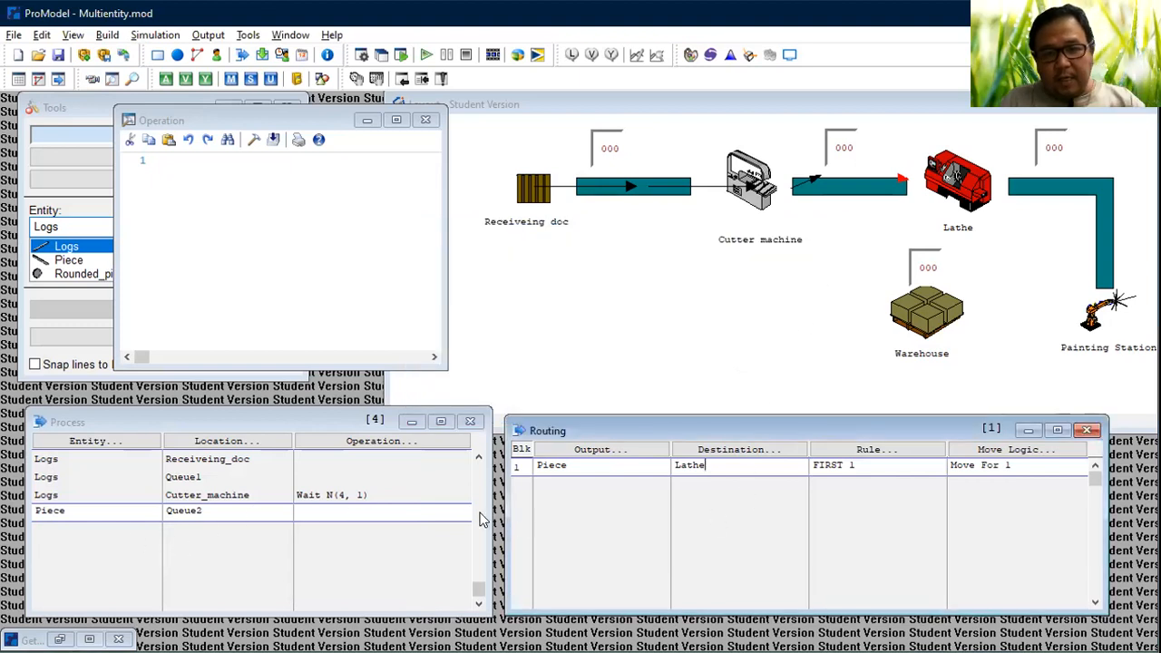
Step: Add a process record for entity Piece at location Lathe below the Queue2 record
left_click(117, 514)
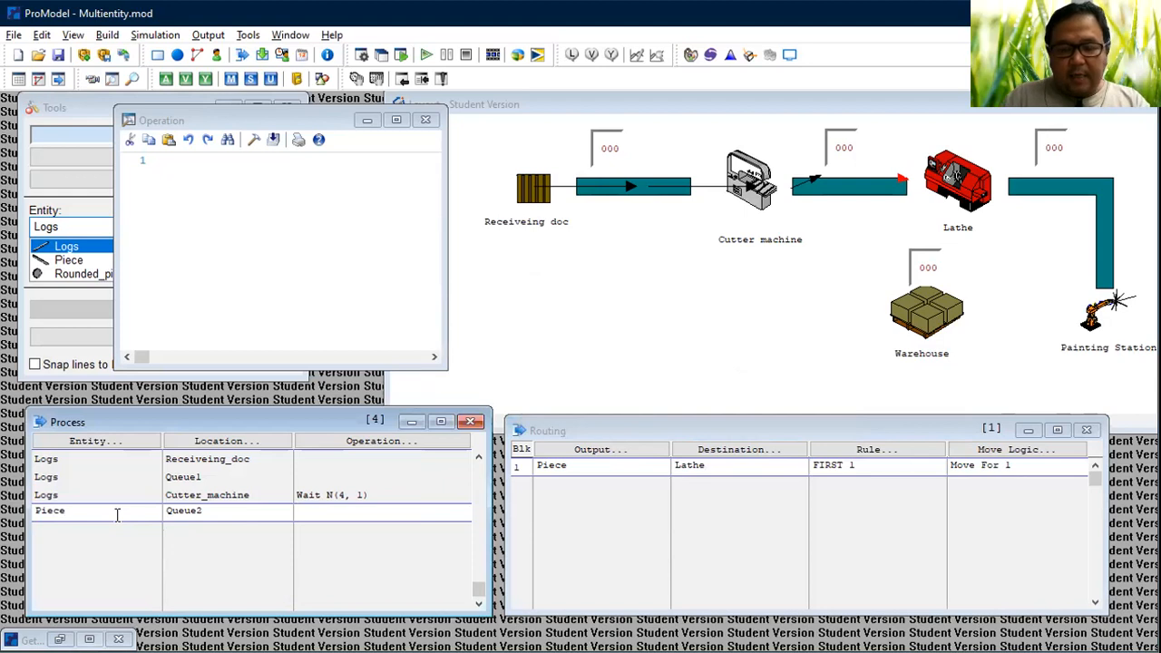
left_click(119, 521)
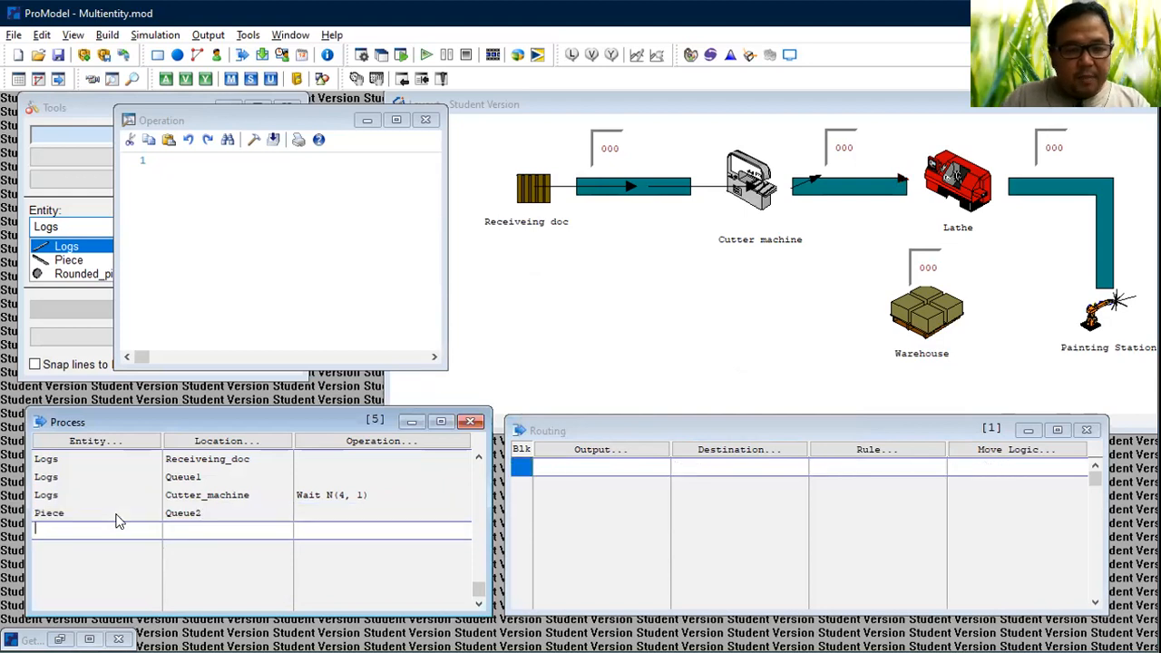
left_click(97, 442)
left_click(102, 593)
double_click(107, 594)
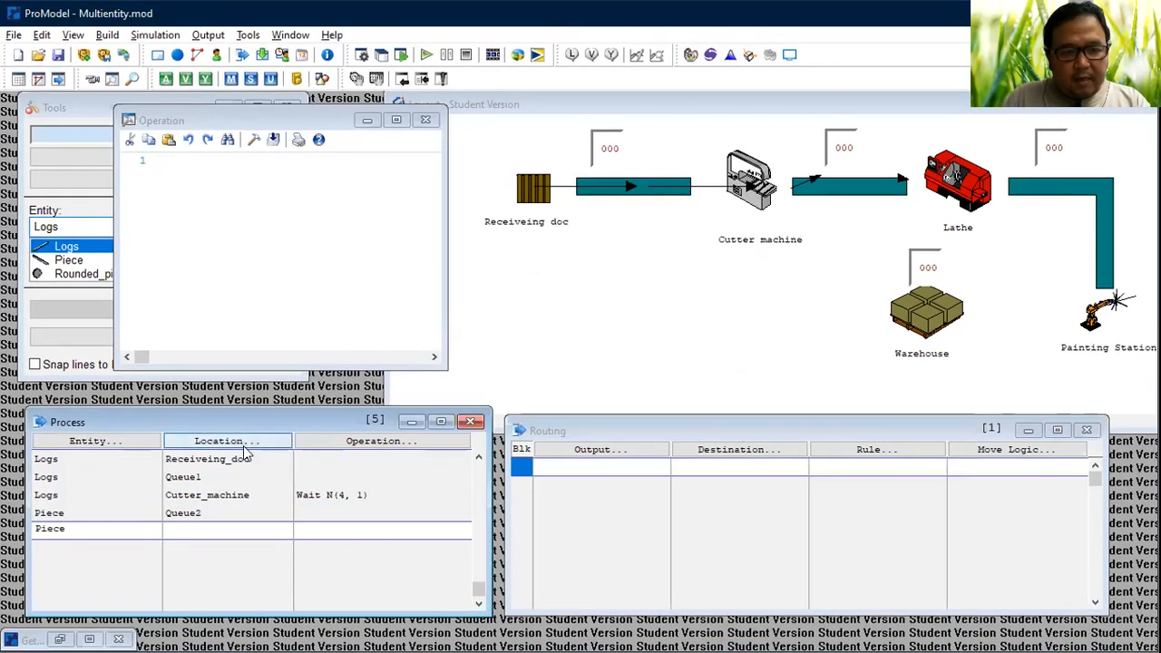
left_click(243, 445)
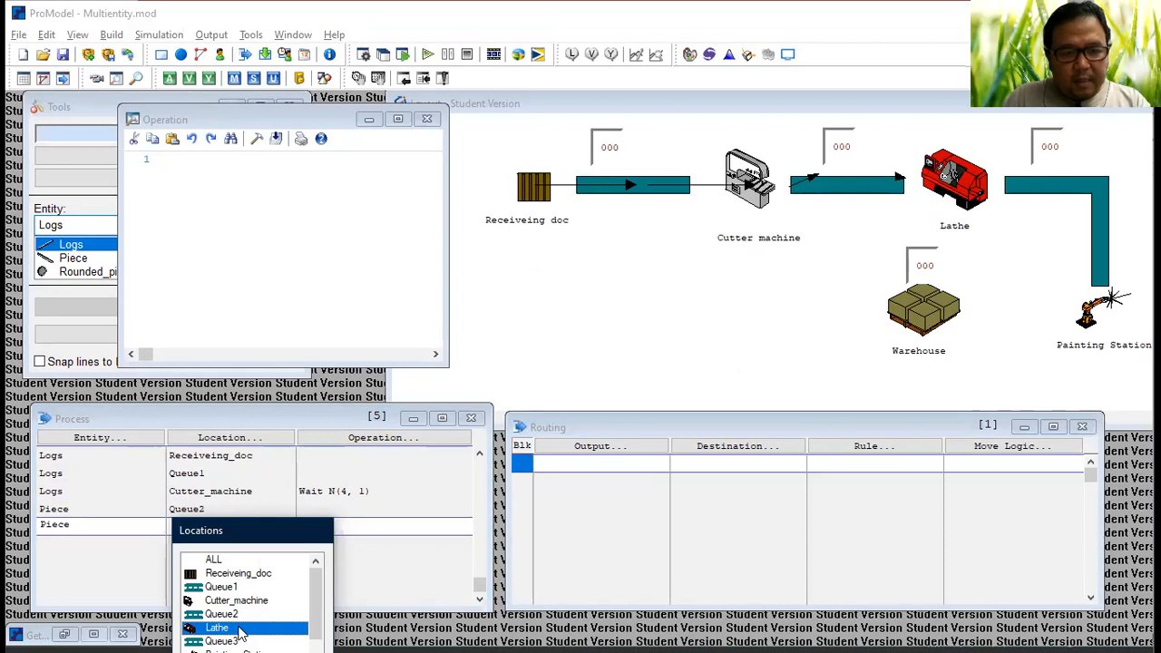
double_click(241, 631)
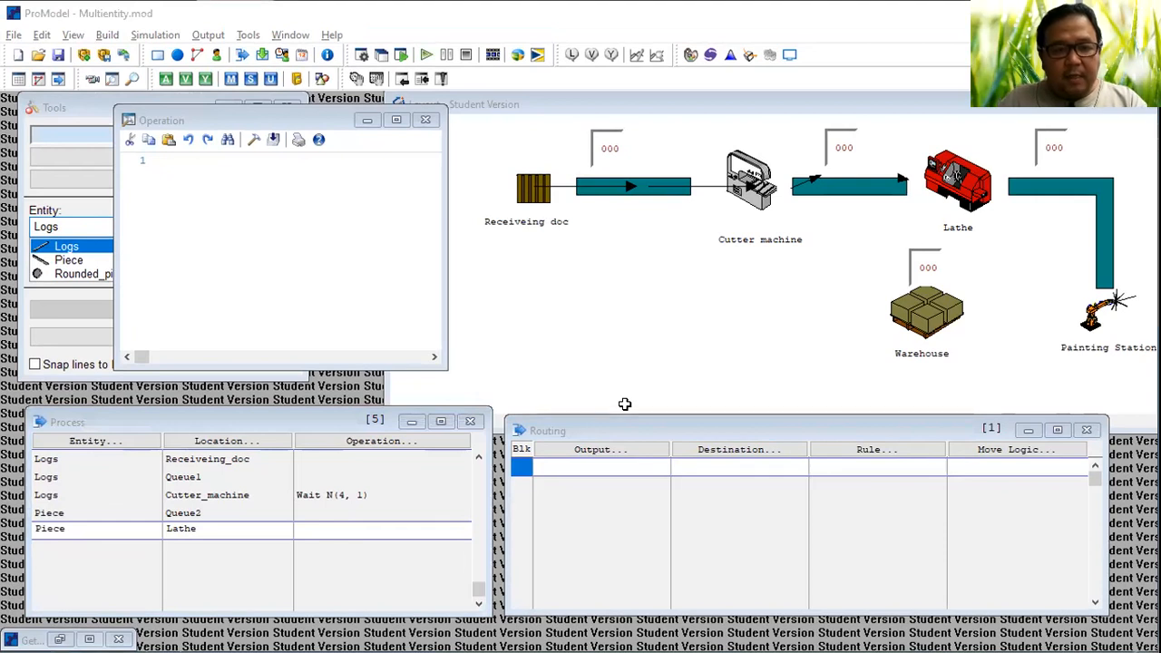
Step: Start a Wait statement in the operation logic of Piece at Lathe, using the Triangular distribution for its time
left_click(318, 528)
left_click(299, 159)
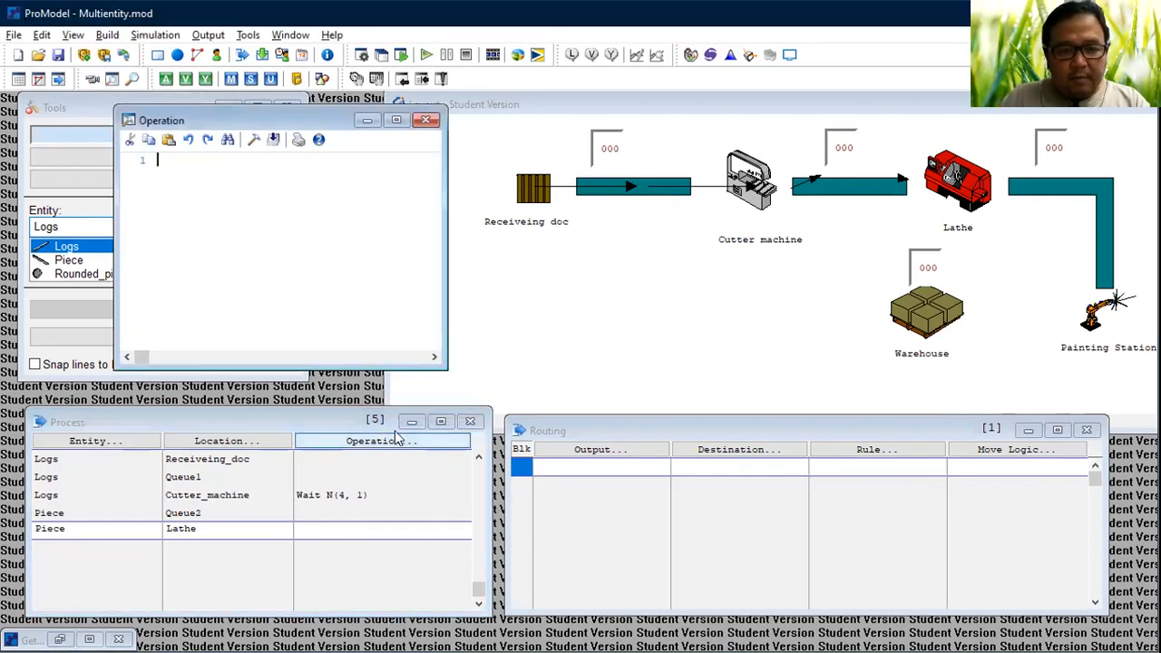
left_click(257, 138)
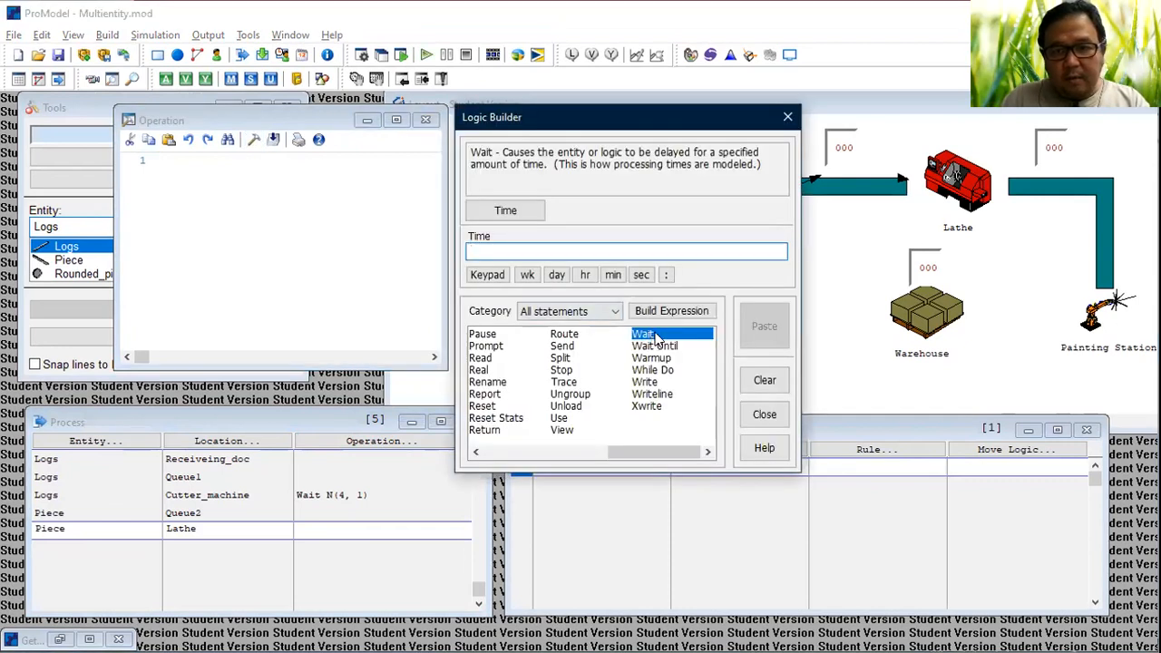
double_click(656, 338)
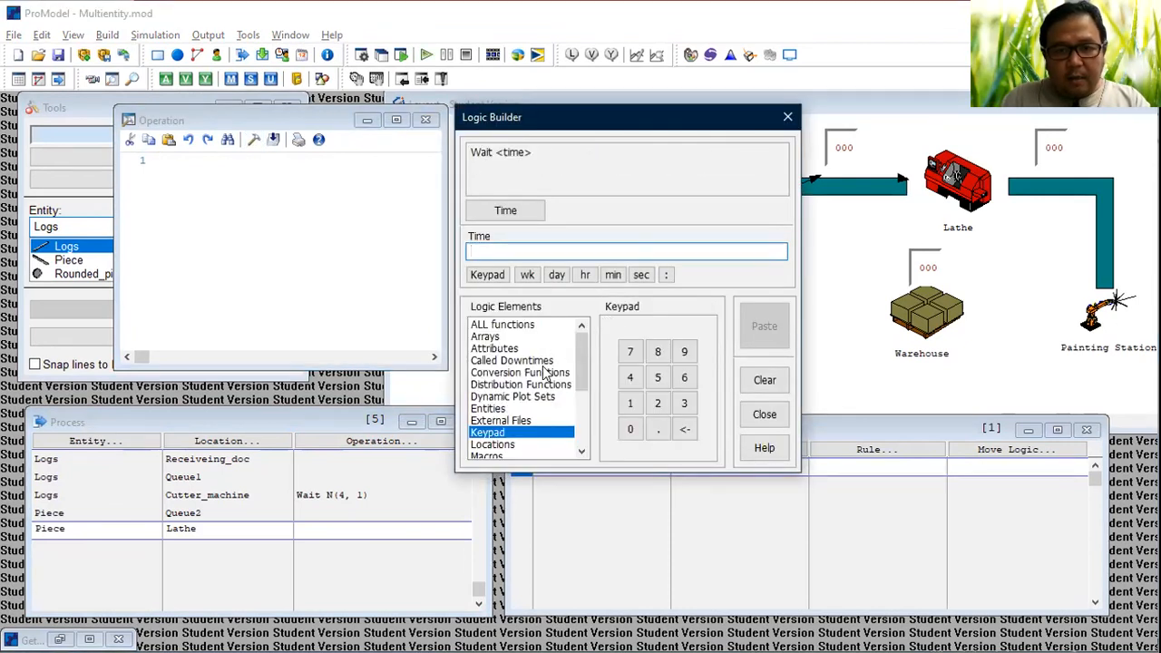
left_click(537, 386)
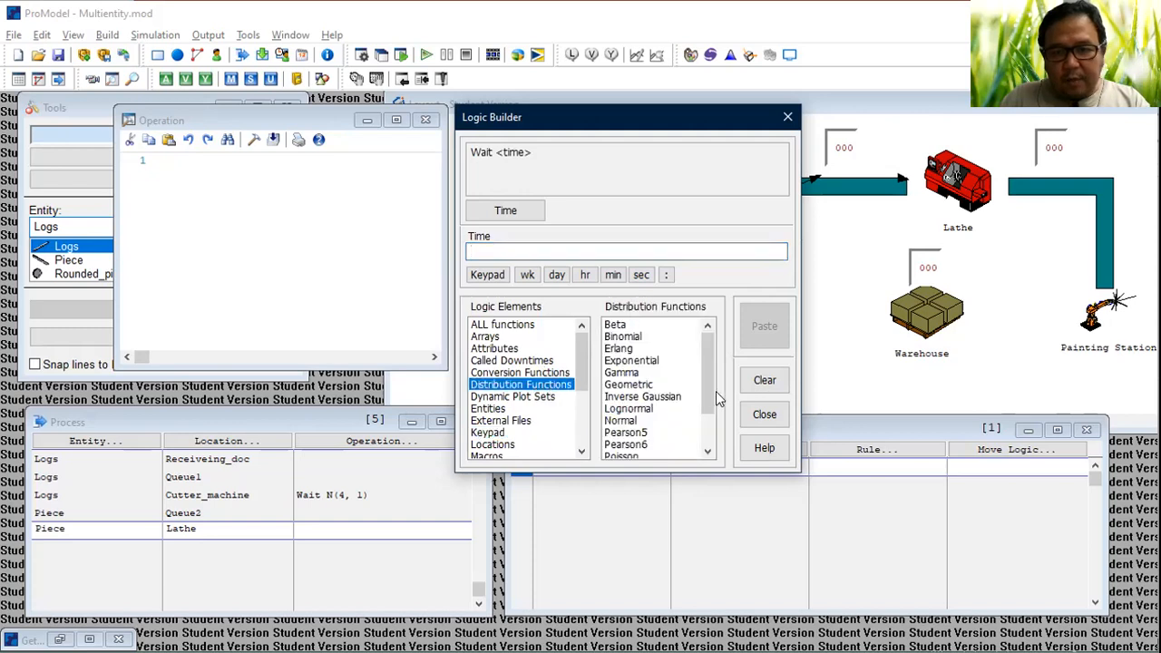
left_click_drag(712, 404, 712, 426)
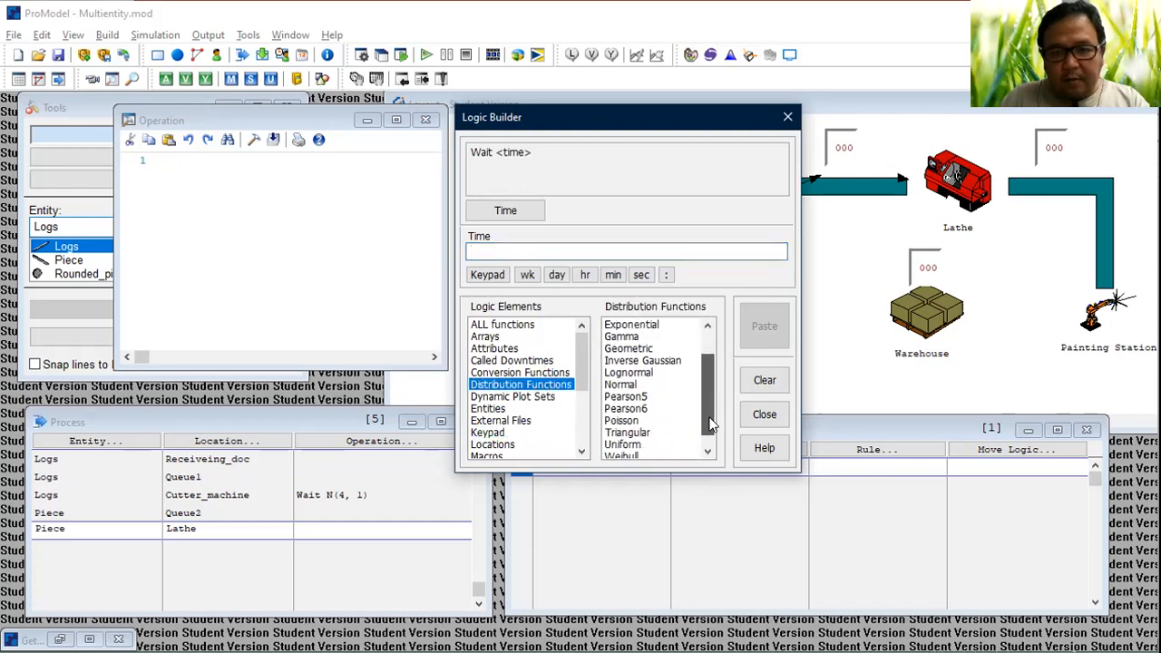
double_click(633, 432)
Step: Set the Triangular distribution's minimum to 3, mode to 6 and maximum to 9, and return it to the Wait time
left_click(632, 430)
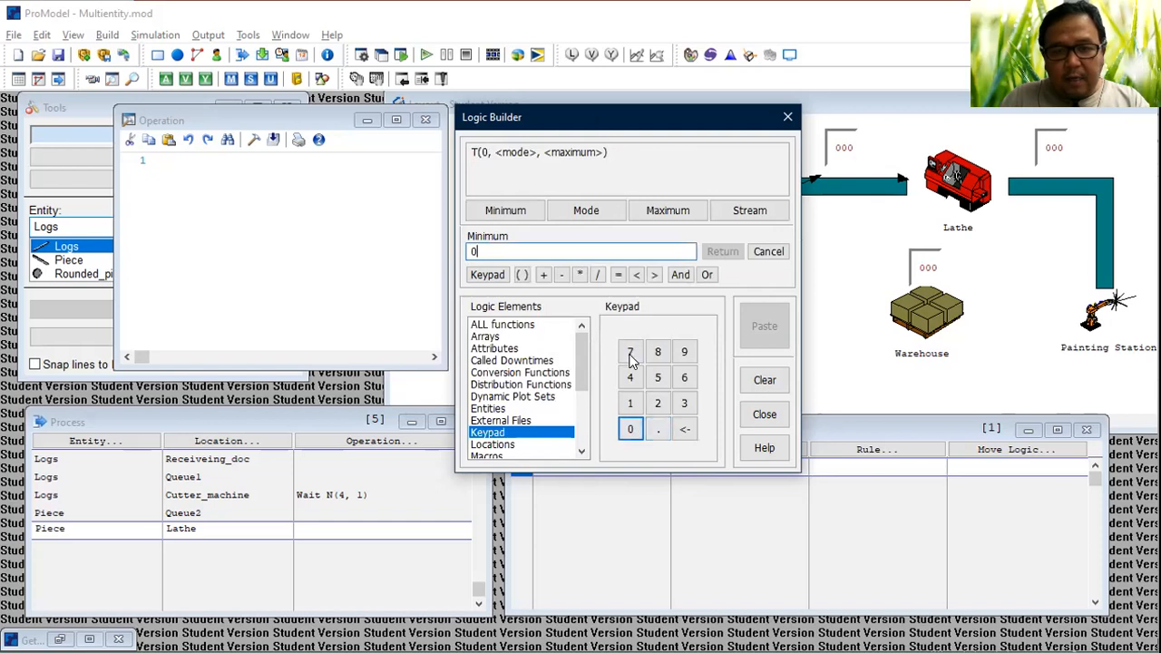
left_click_drag(491, 247, 422, 241)
key("BackSpace")
type("3")
left_click(580, 211)
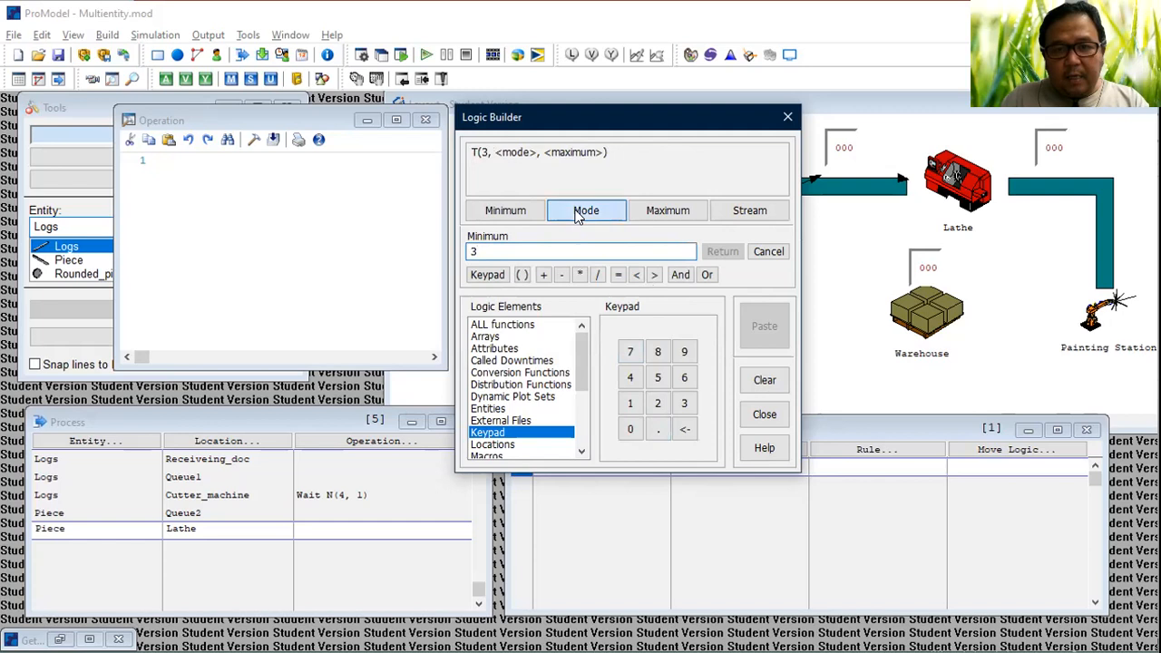
left_click(685, 379)
left_click(666, 214)
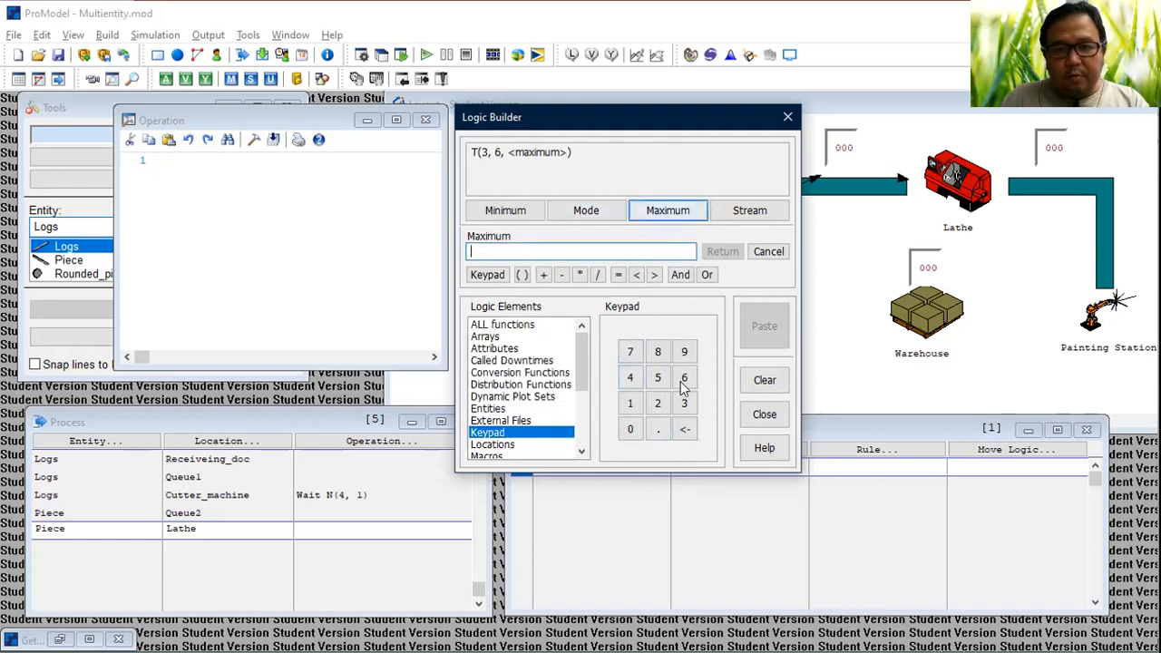
left_click(684, 352)
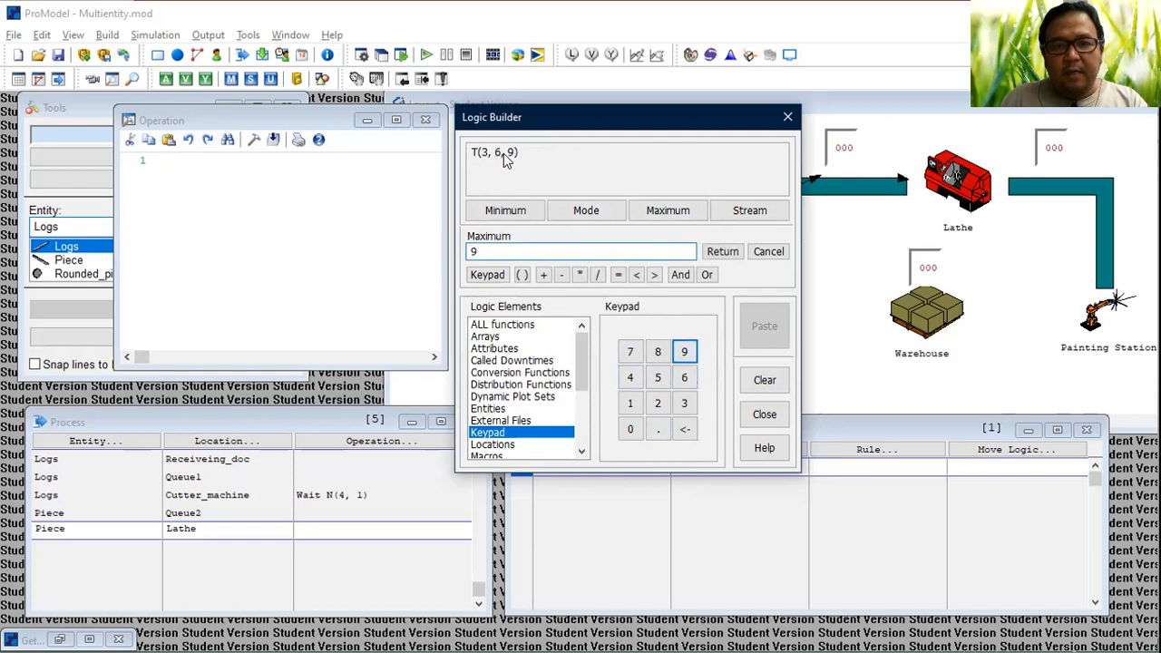
left_click(723, 252)
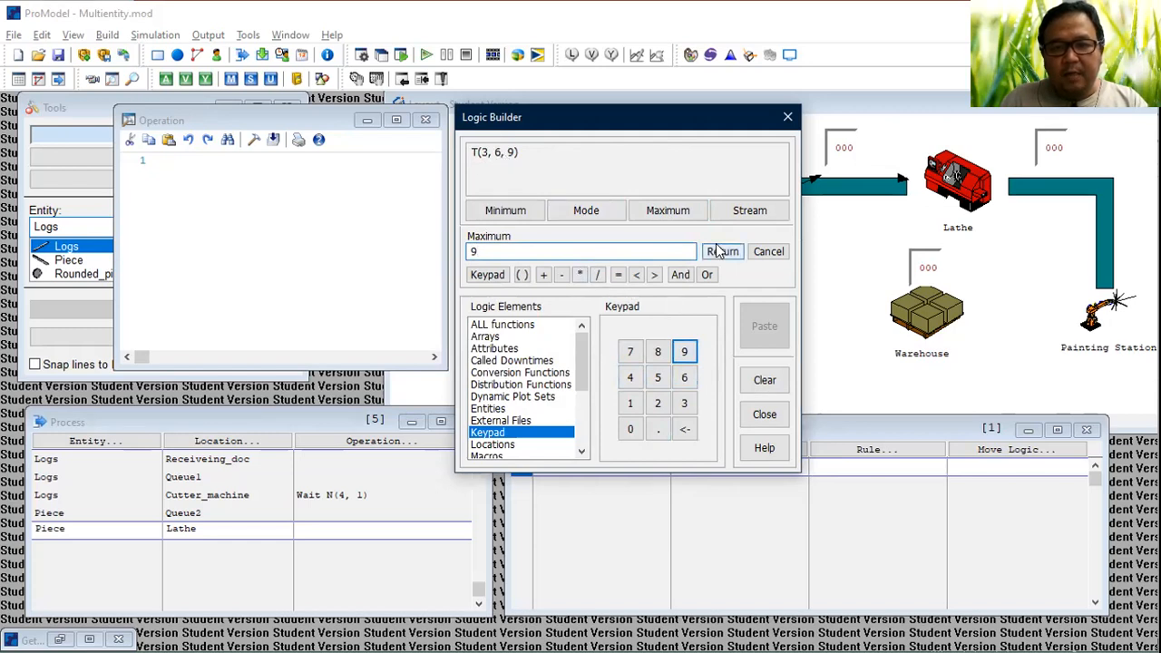
Step: Use minutes as the Wait time unit, insert the statement into the operation logic of Piece at Lathe, and close the Logic Builder
left_click(613, 275)
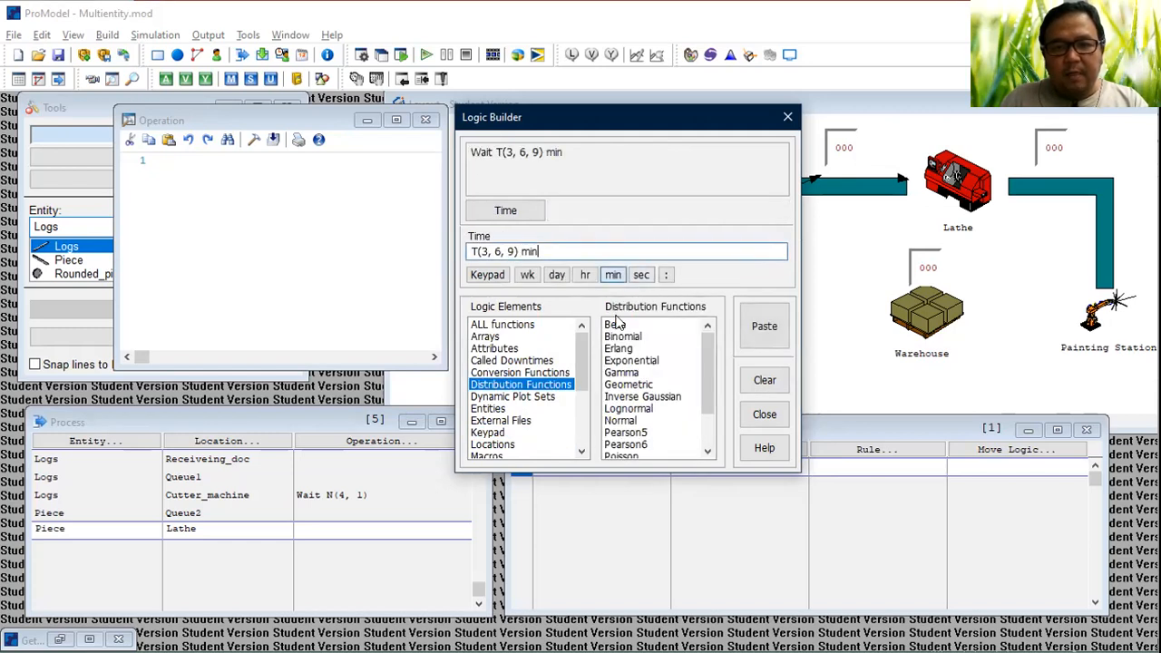
left_click(764, 333)
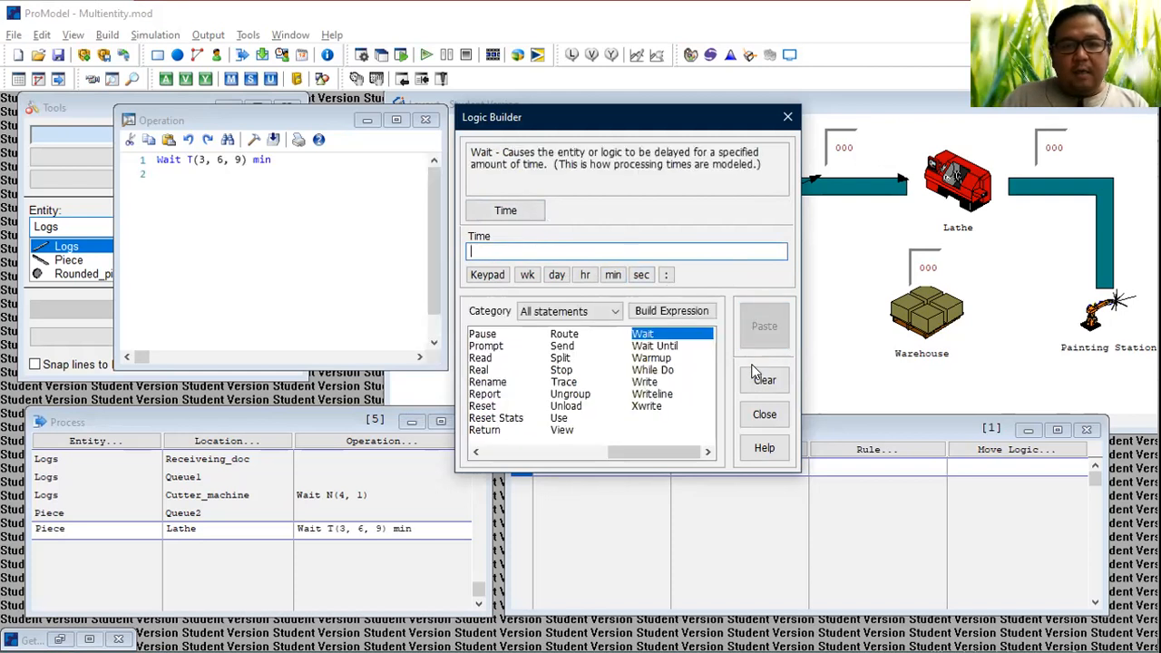
left_click(765, 415)
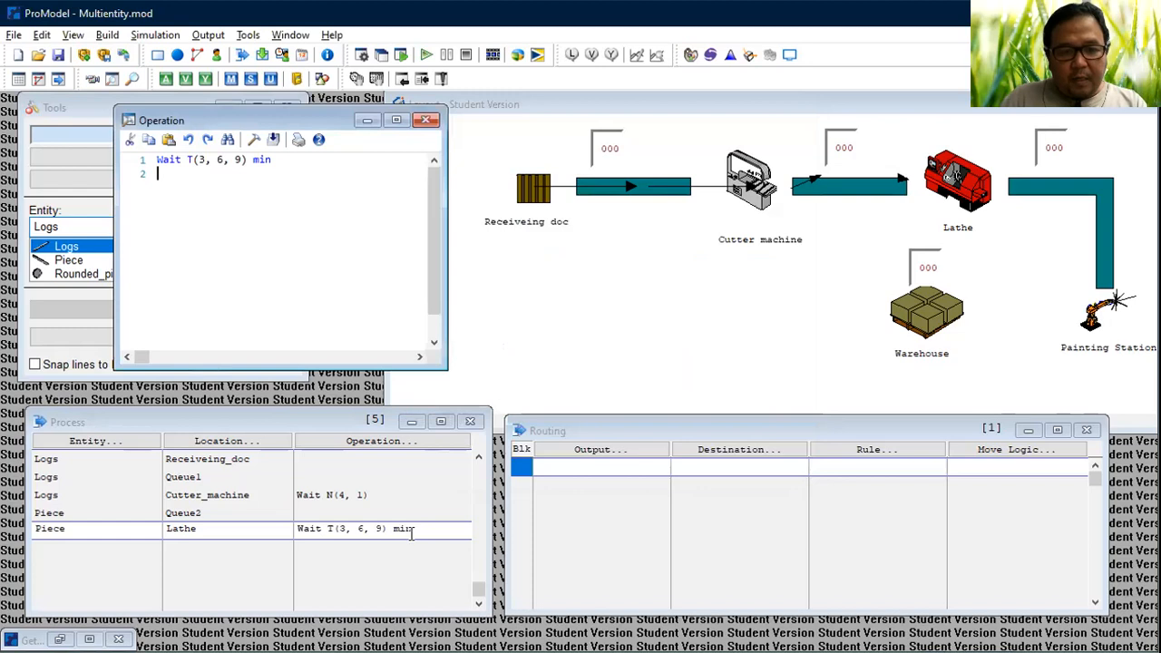
Step: Route the Piece at Lathe process with Rounded_piece as output and Queue3 as destination
left_click(350, 492)
left_click(417, 531)
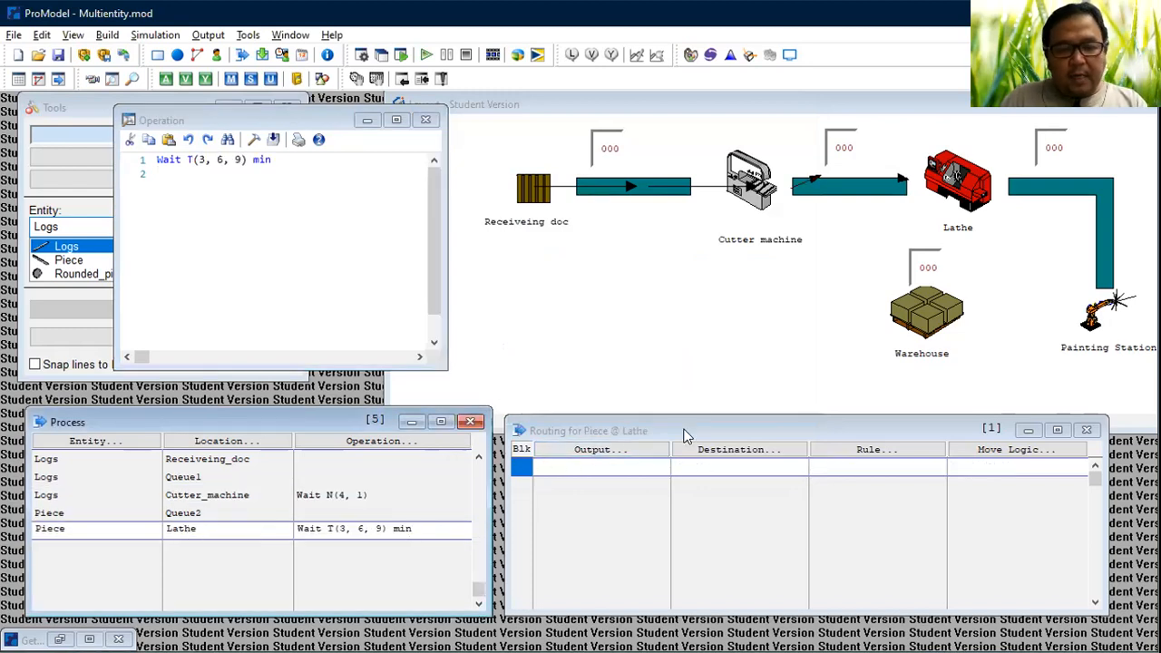
left_click(632, 450)
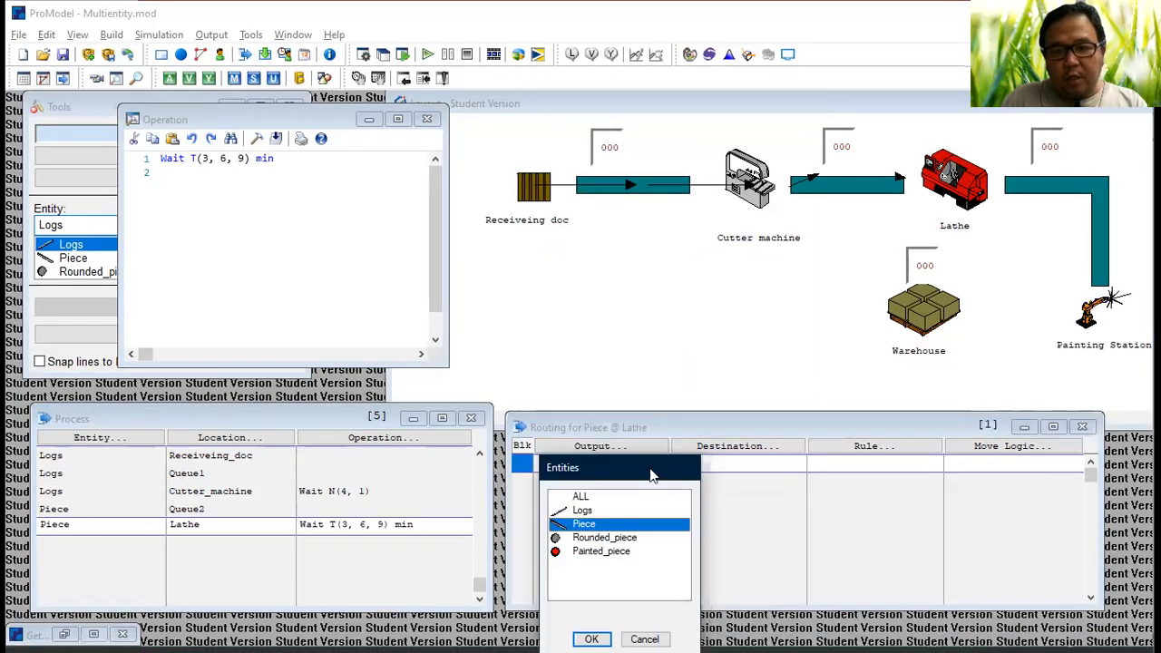
left_click(608, 537)
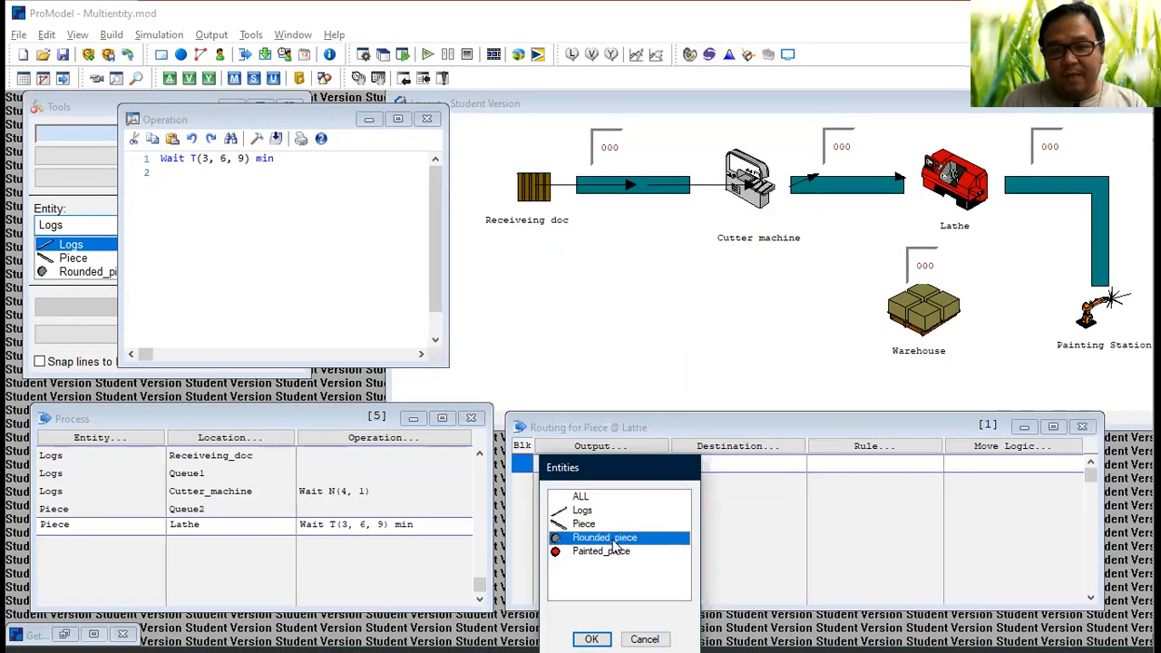
left_click(592, 638)
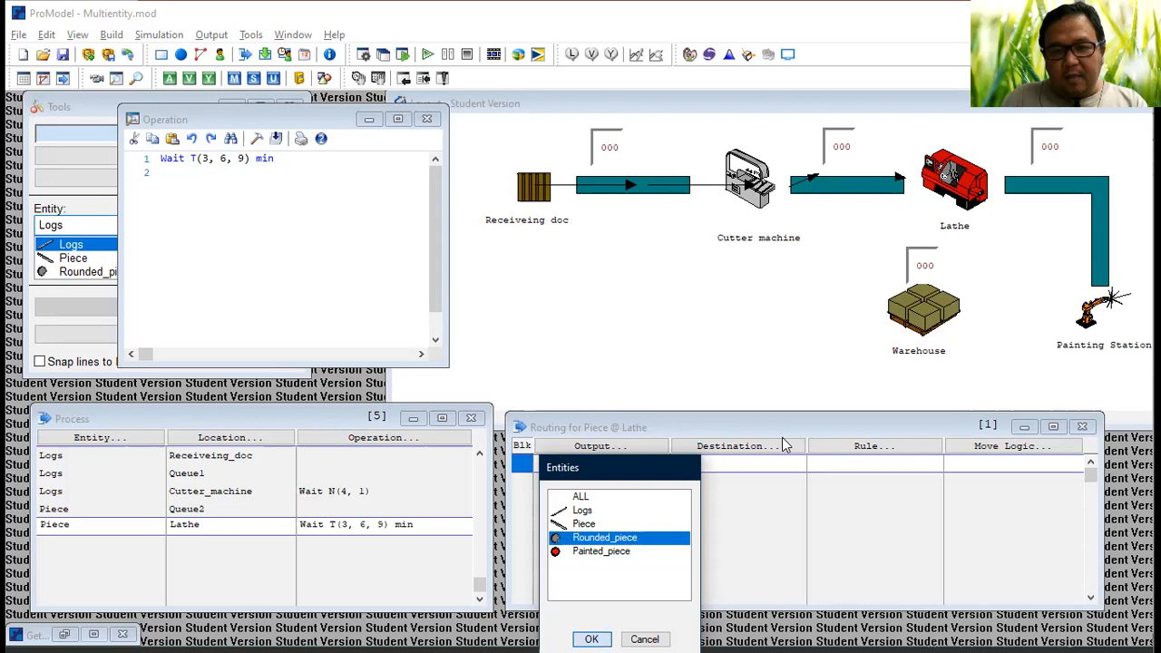
left_click(768, 449)
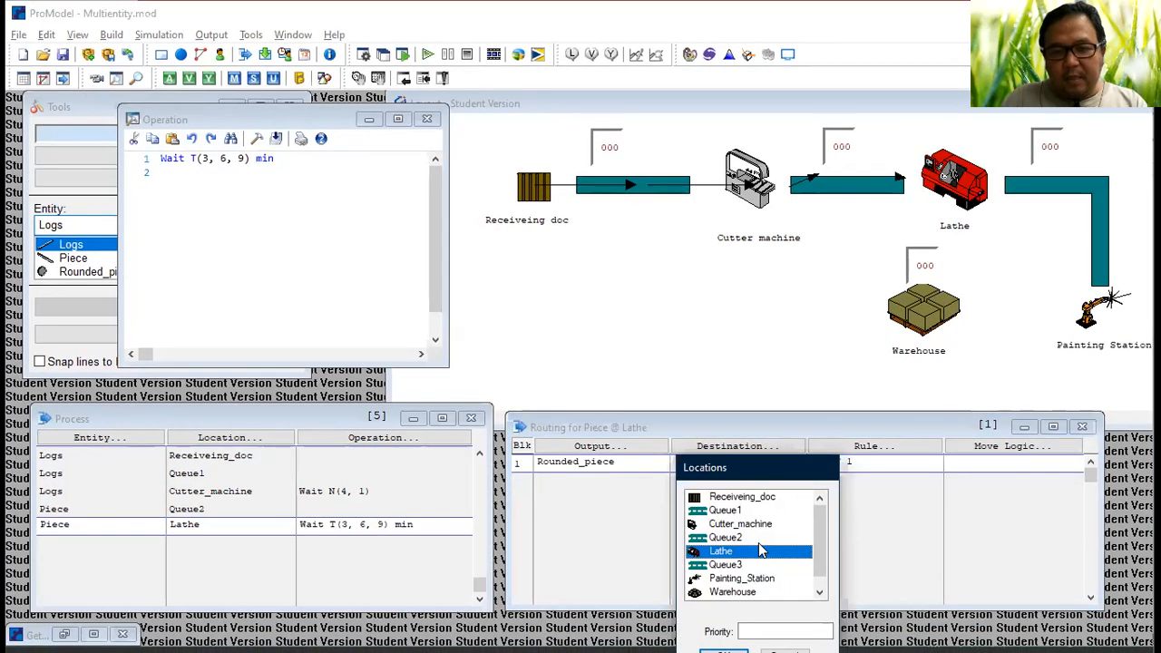
left_click(726, 568)
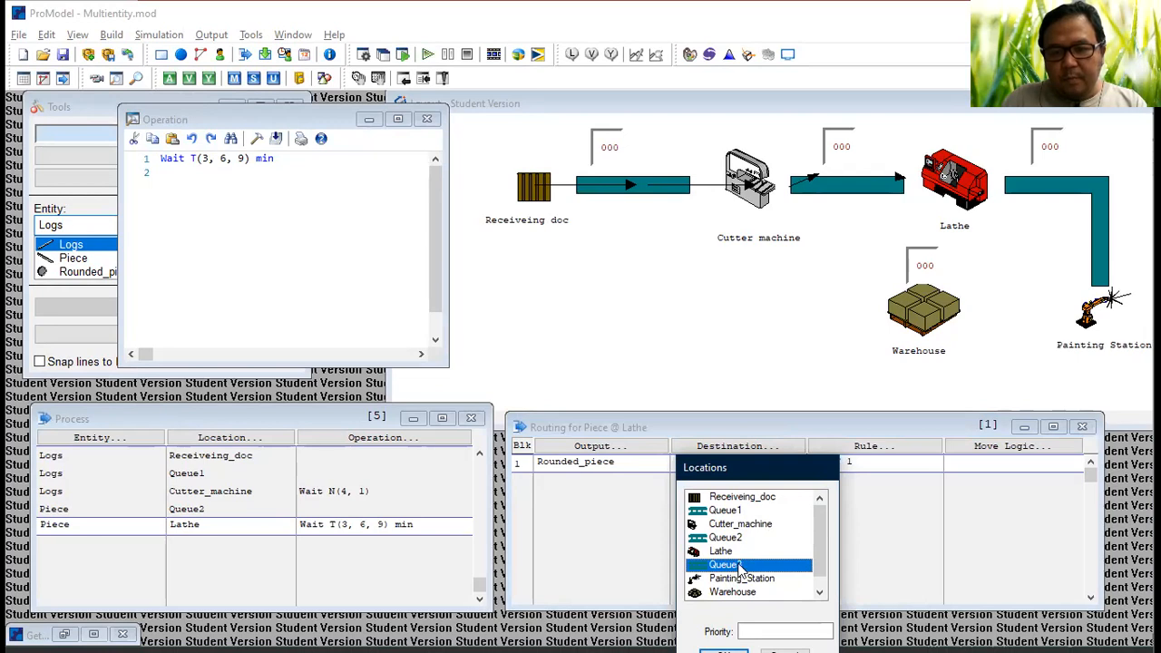
key("Return")
Step: Insert Move For 1 as the move logic of the Rounded_piece to Queue3 routing, and close the Logic Builder
left_click(991, 450)
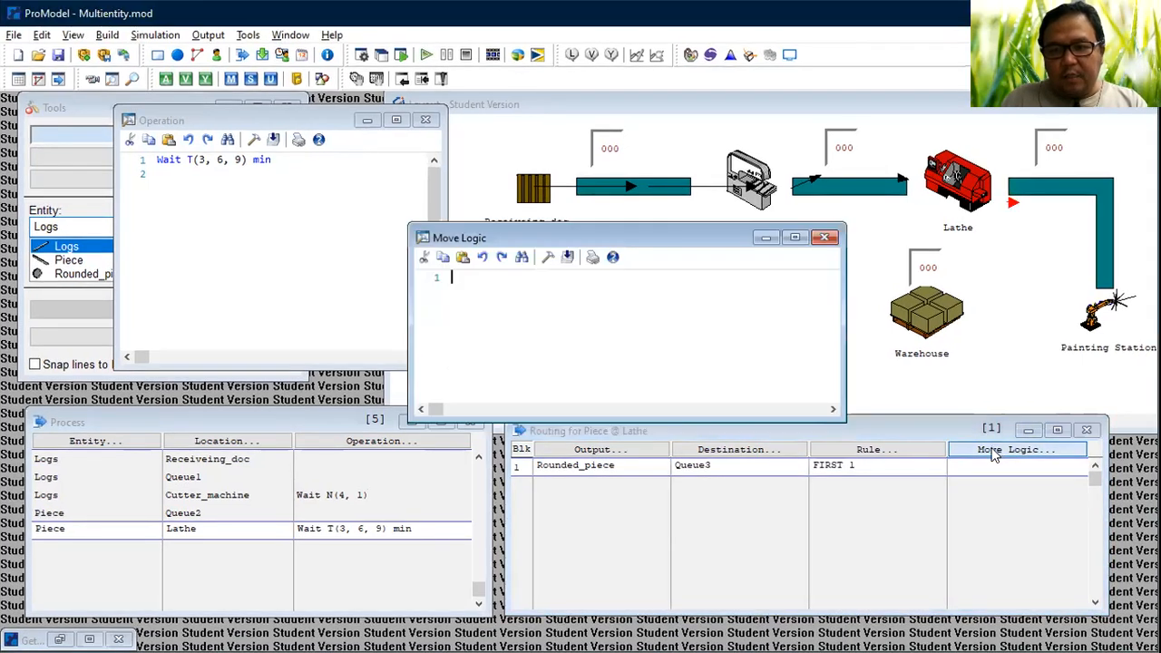
left_click(548, 260)
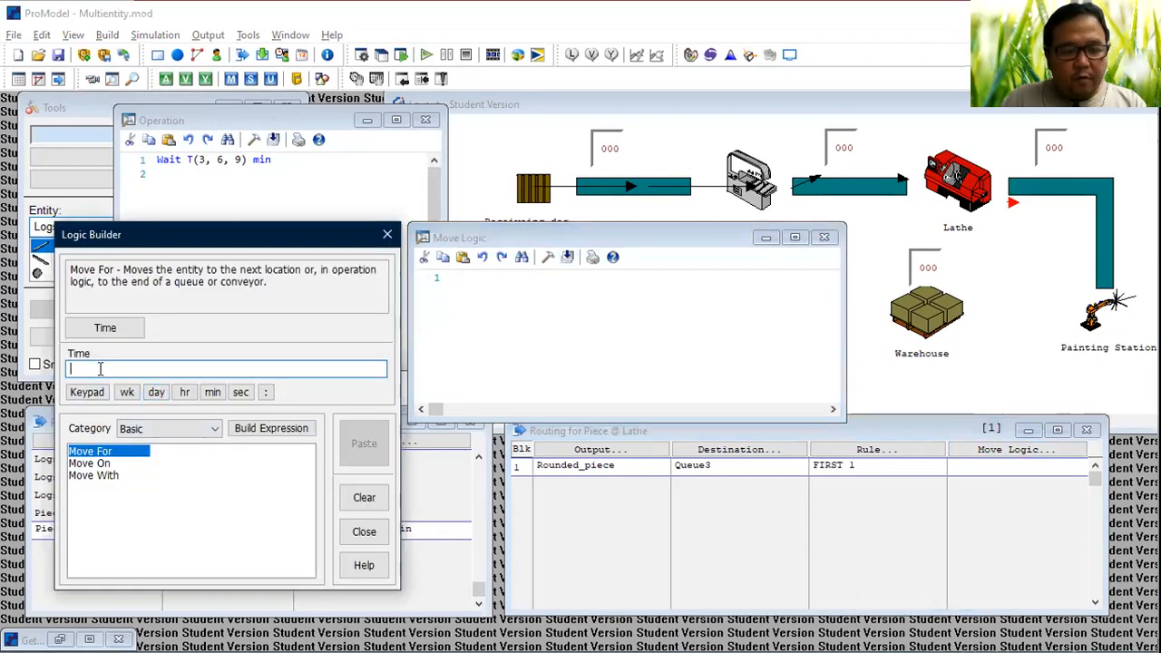
left_click(101, 369)
type("1")
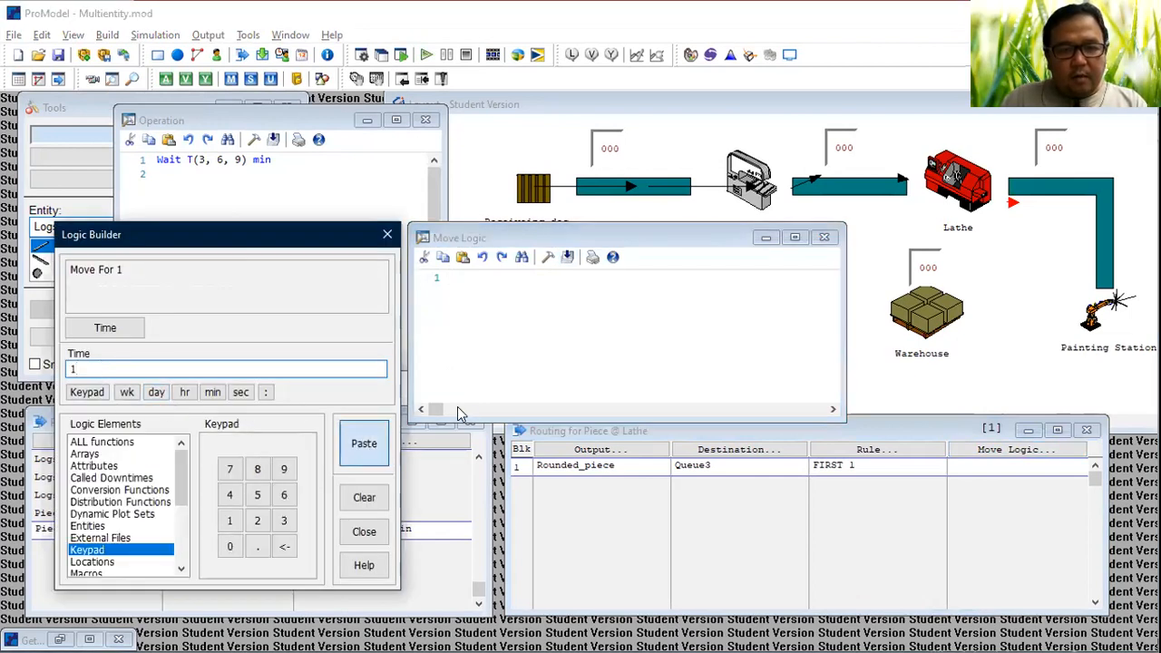
key("Return")
left_click(364, 532)
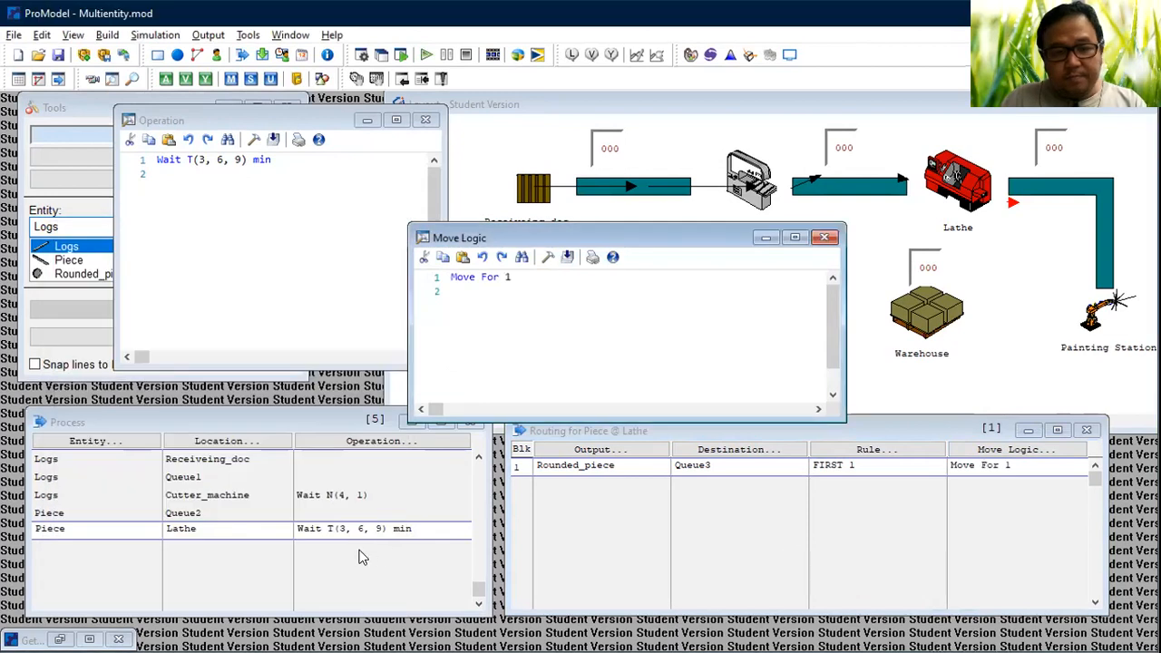
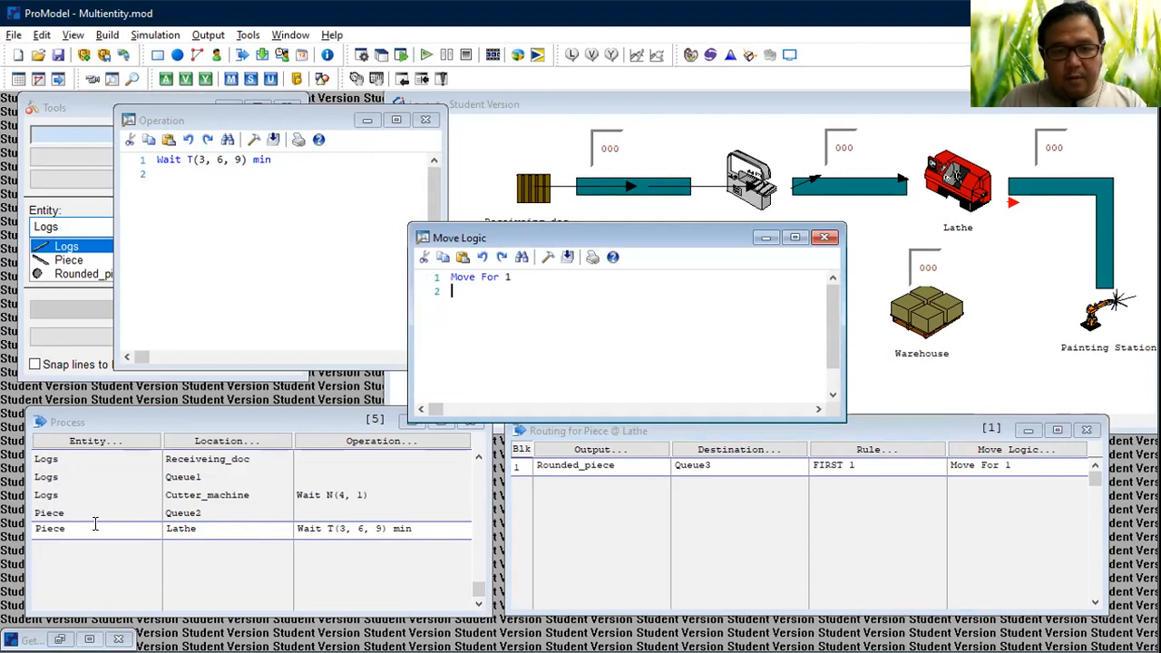
Step: Add a process record for entity Rounded_piece at location Queue3 below the Lathe record
left_click(97, 526)
key("Return")
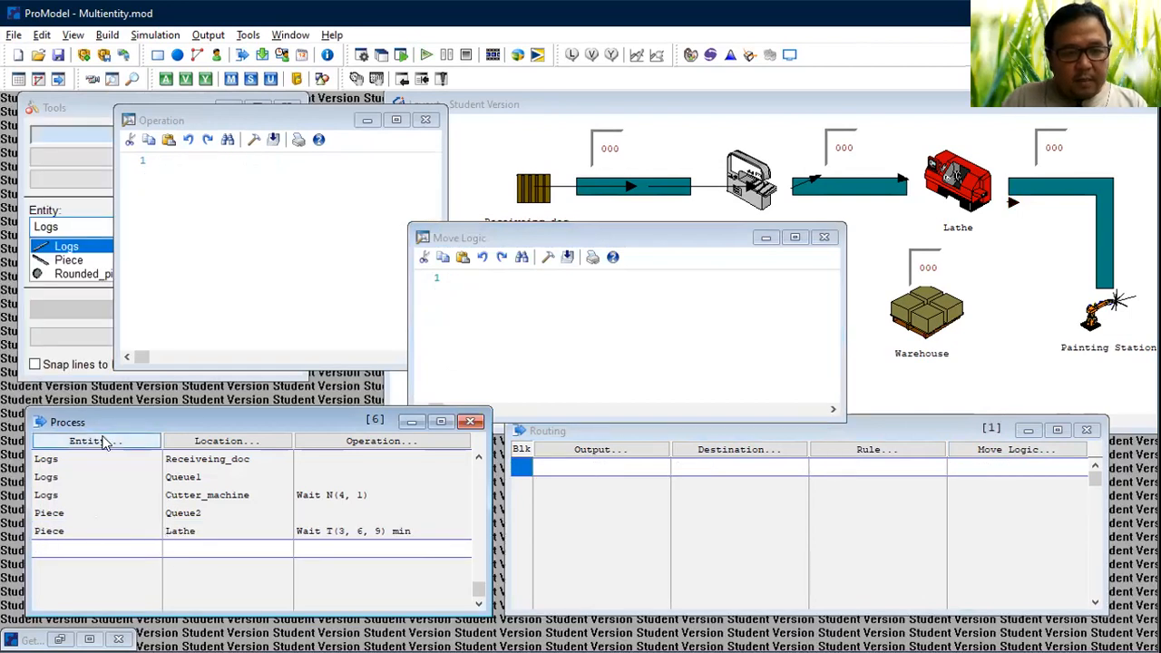
left_click(103, 442)
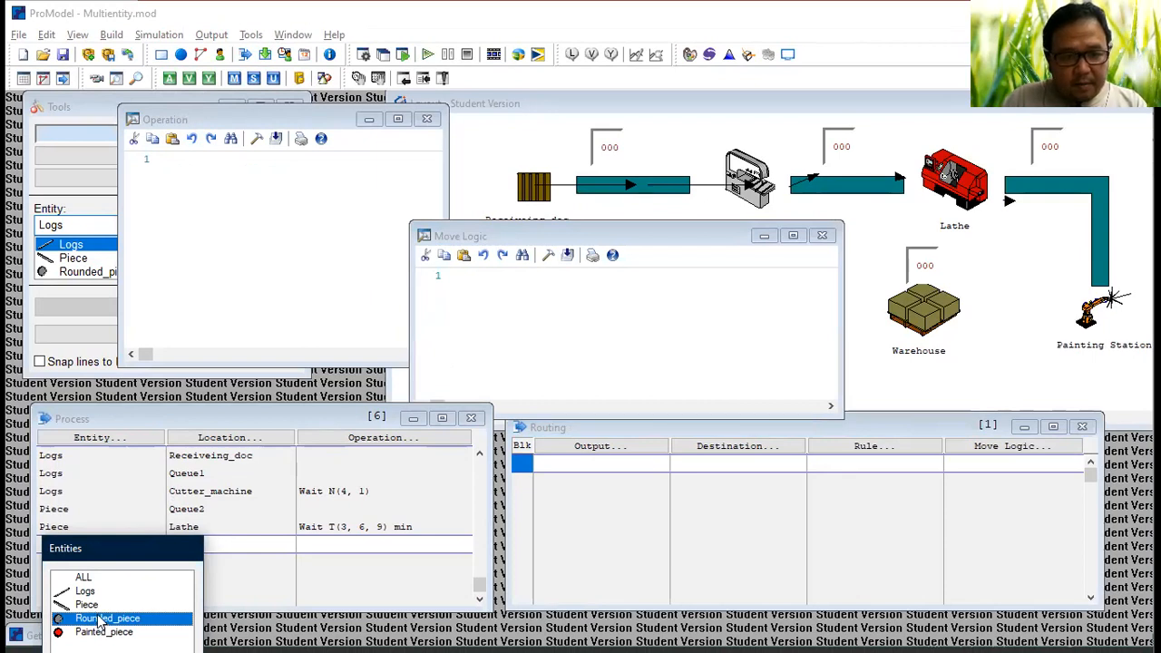
double_click(100, 621)
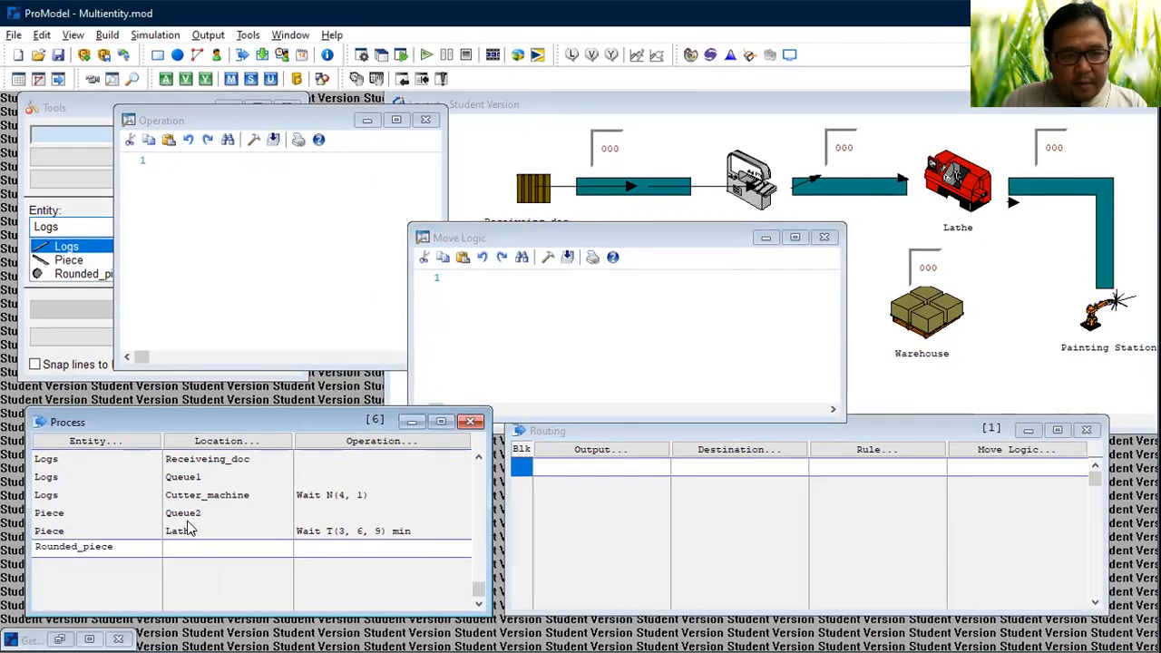
left_click(108, 528)
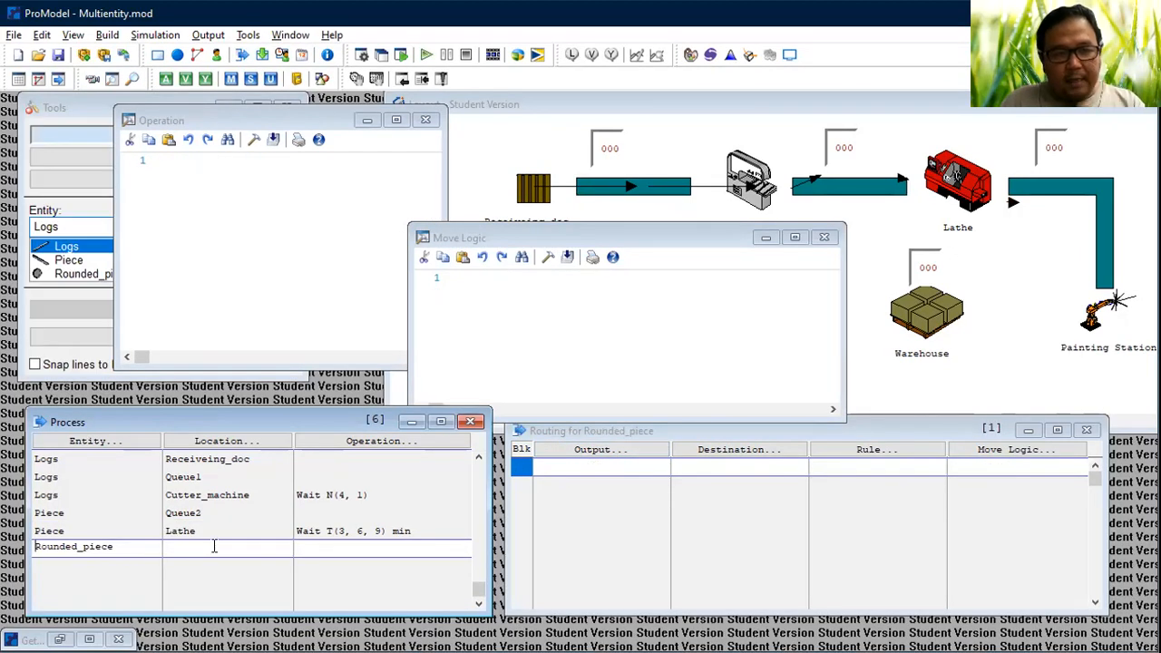
left_click(227, 441)
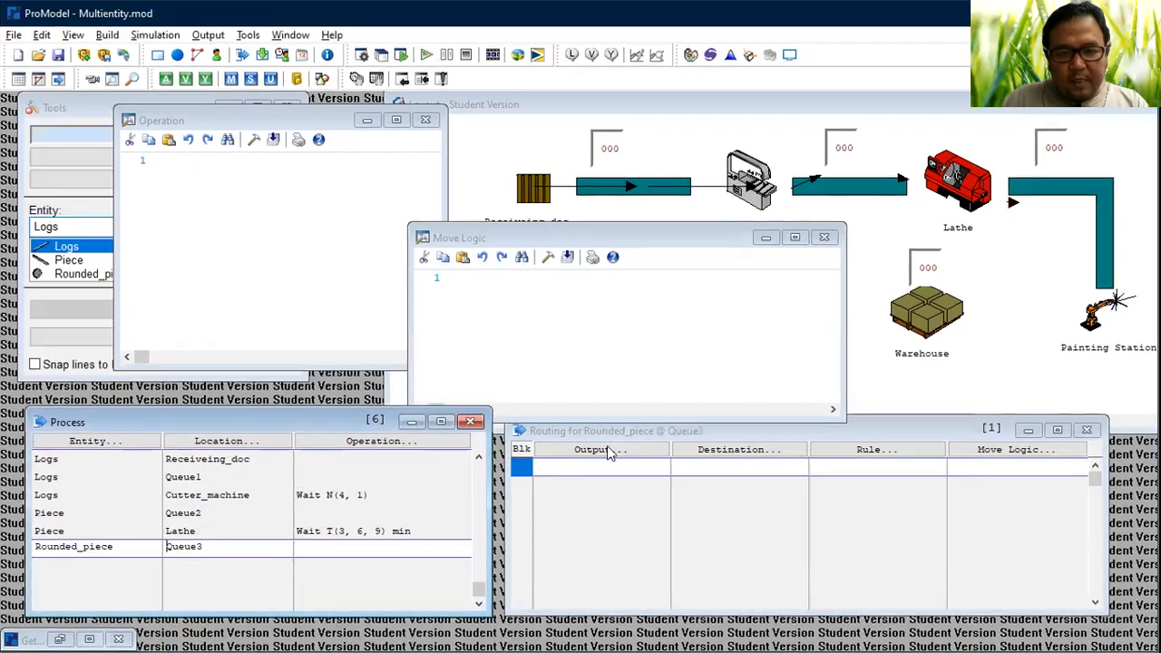
Step: Route the Queue3 process with Rounded_piece as output and Painting_Station as destination
left_click(611, 446)
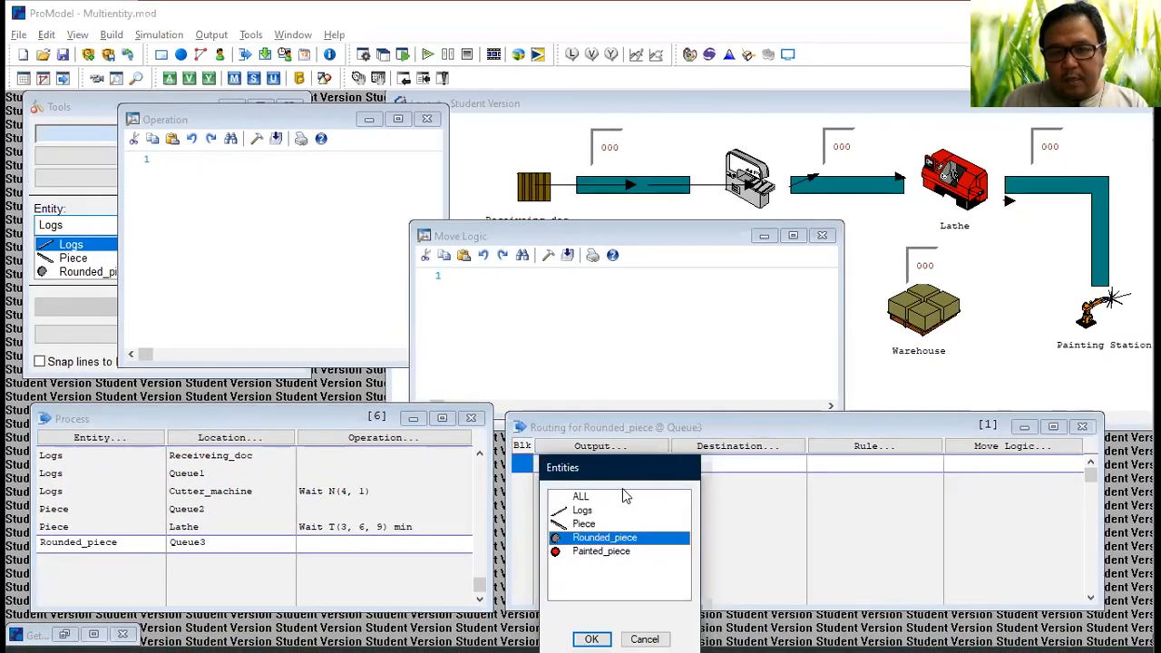
double_click(623, 539)
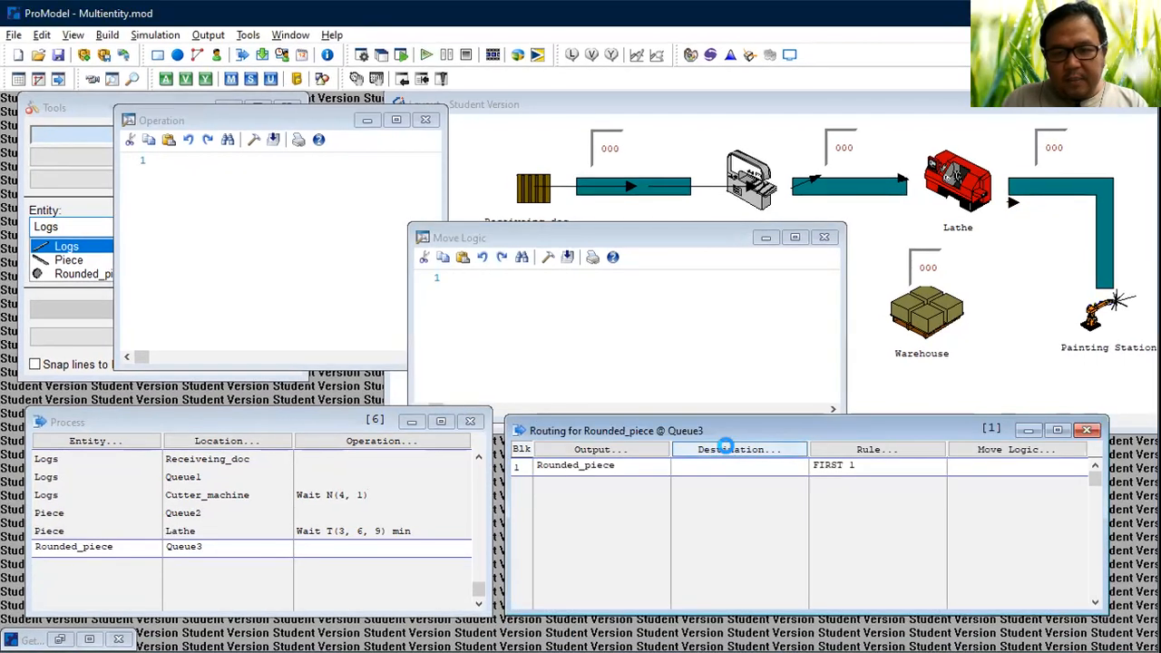
left_click(726, 445)
left_click(743, 583)
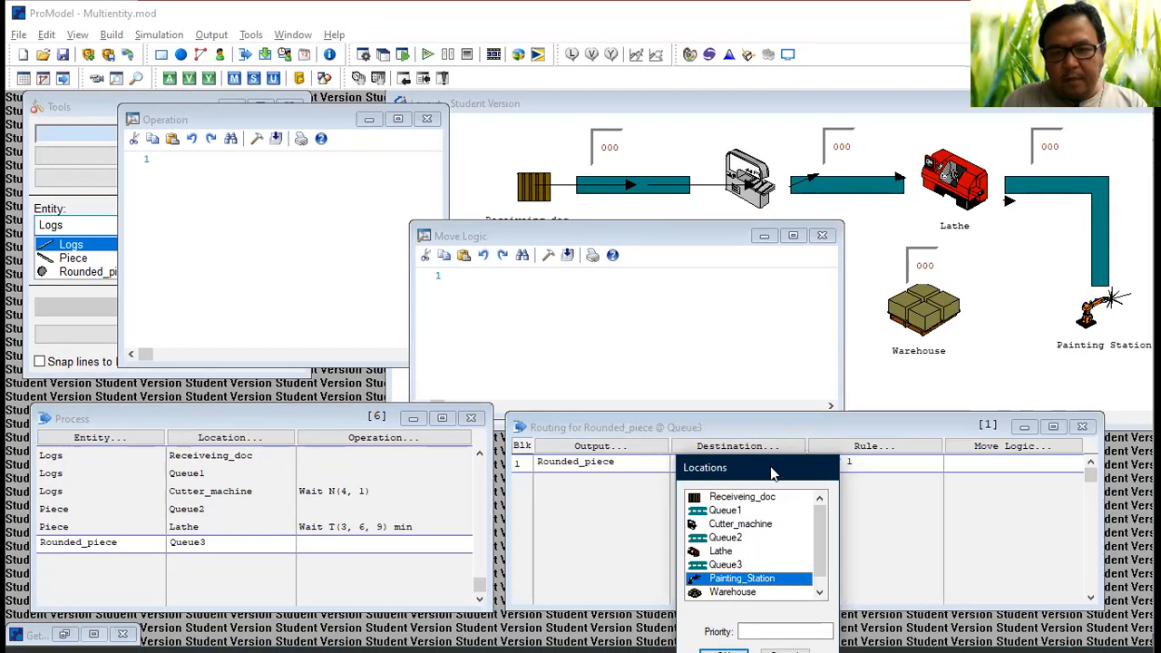
left_click_drag(771, 474, 762, 342)
left_click(715, 529)
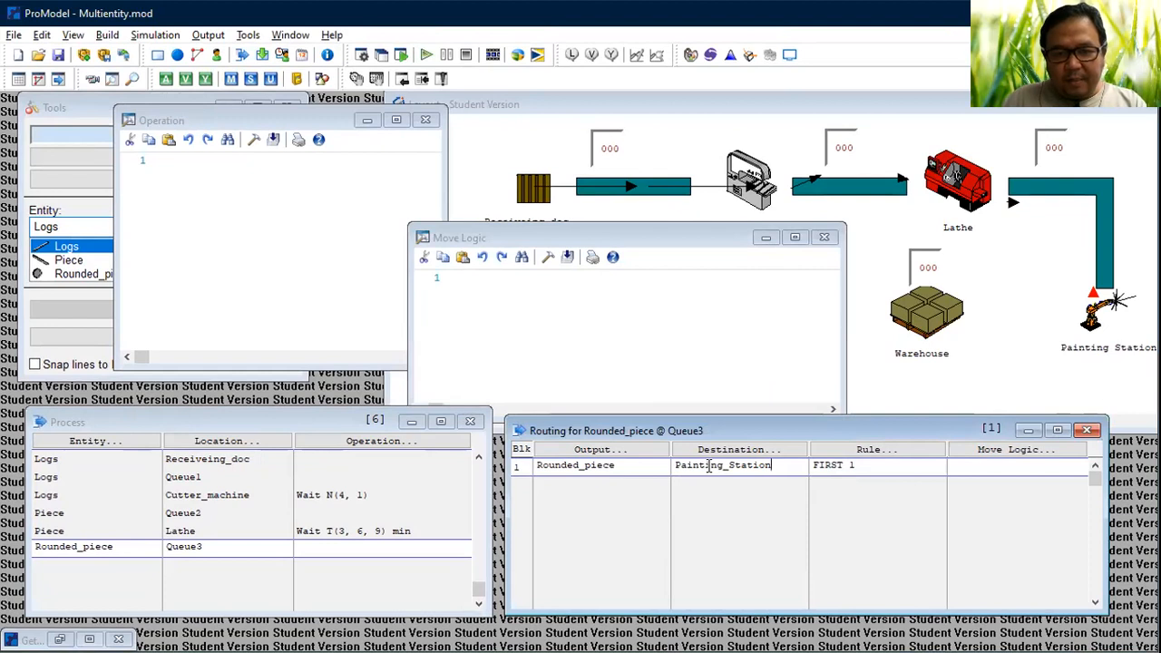
Step: Insert Move For 1 min as the move logic of the Rounded_piece to Painting_Station routing, and close the Logic Builder
left_click(987, 449)
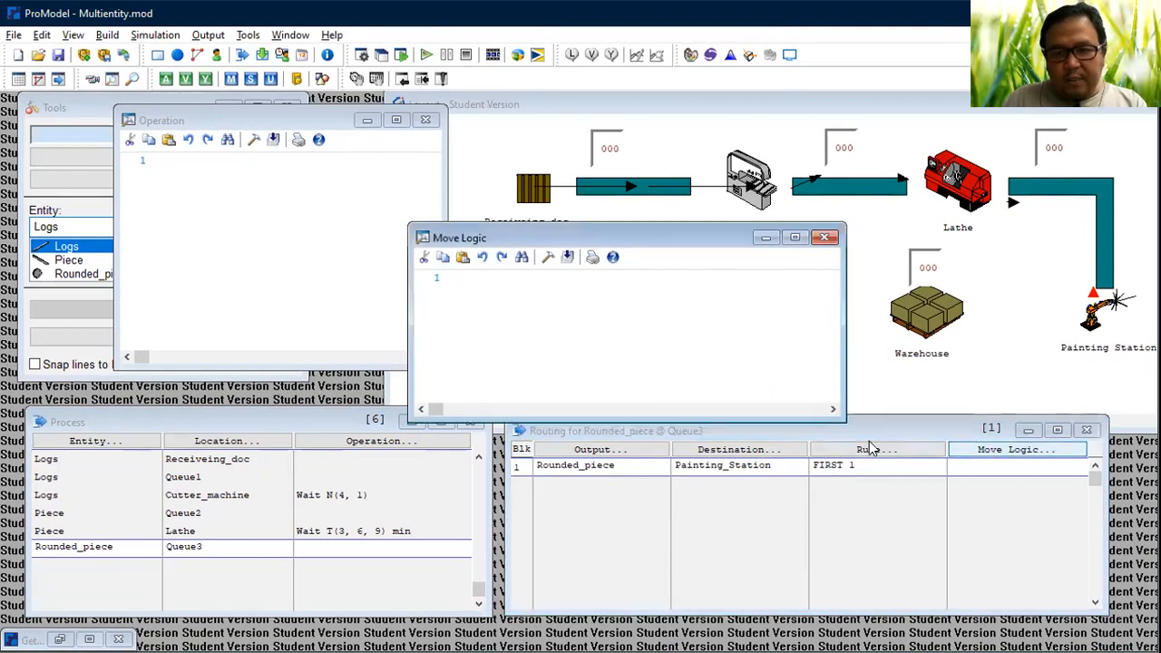
left_click(548, 260)
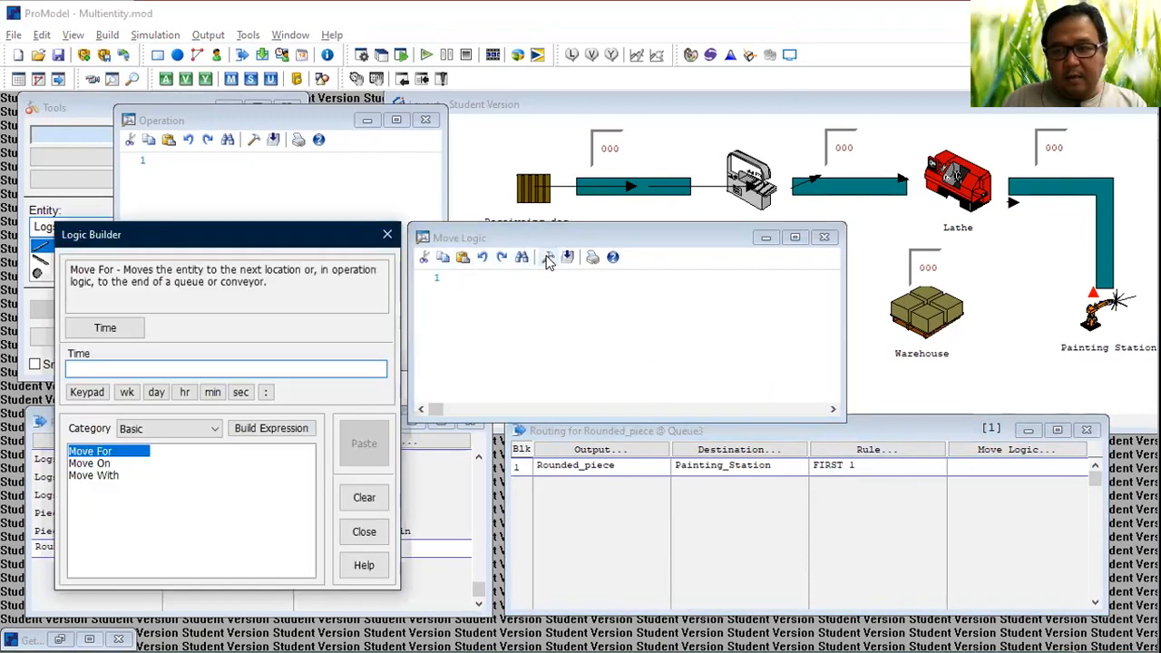
type("1")
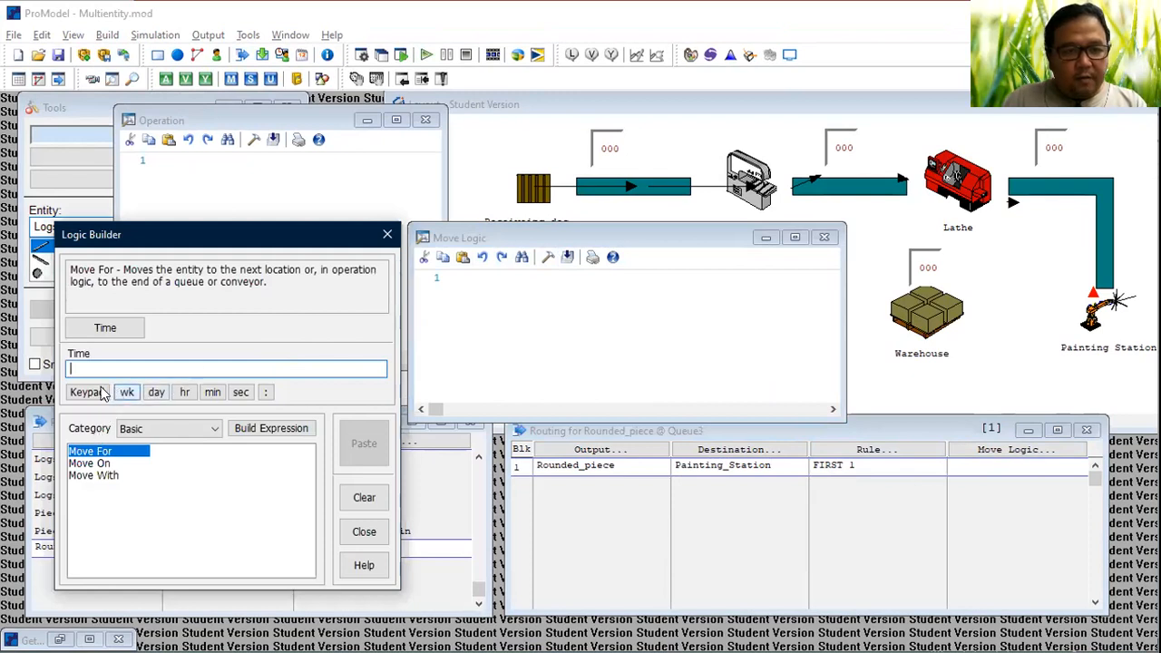
left_click(89, 392)
left_click(212, 392)
left_click(364, 444)
left_click(364, 533)
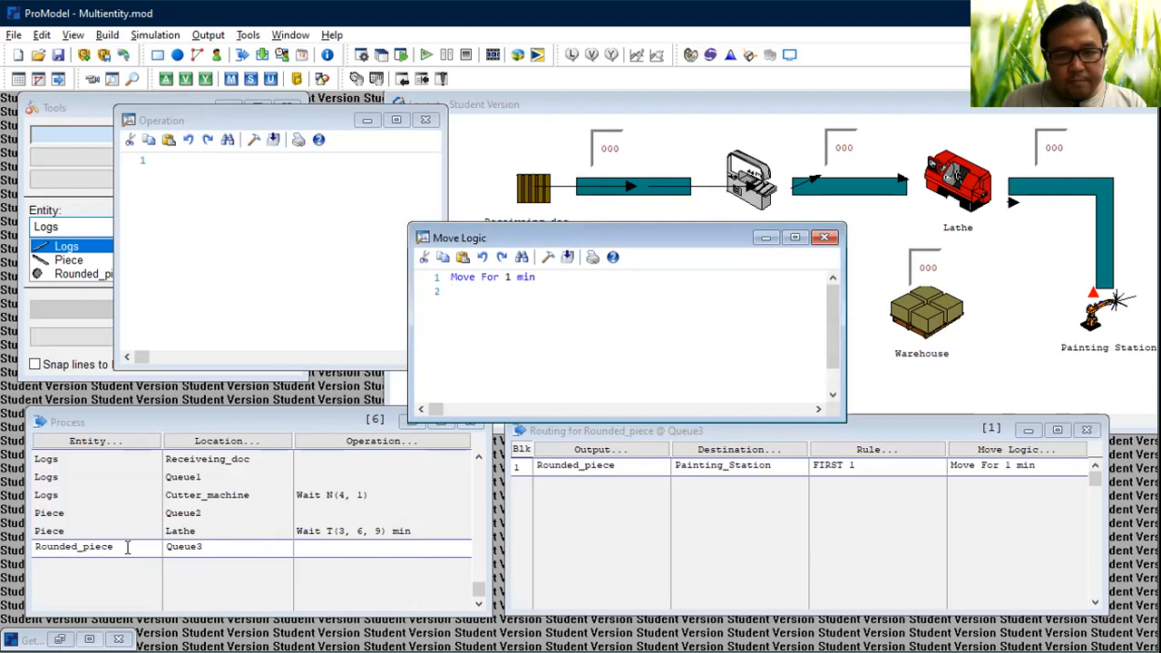
Step: Add a process record for entity Rounded_piece at location Painting_Station below the Queue3 record
left_click(127, 547)
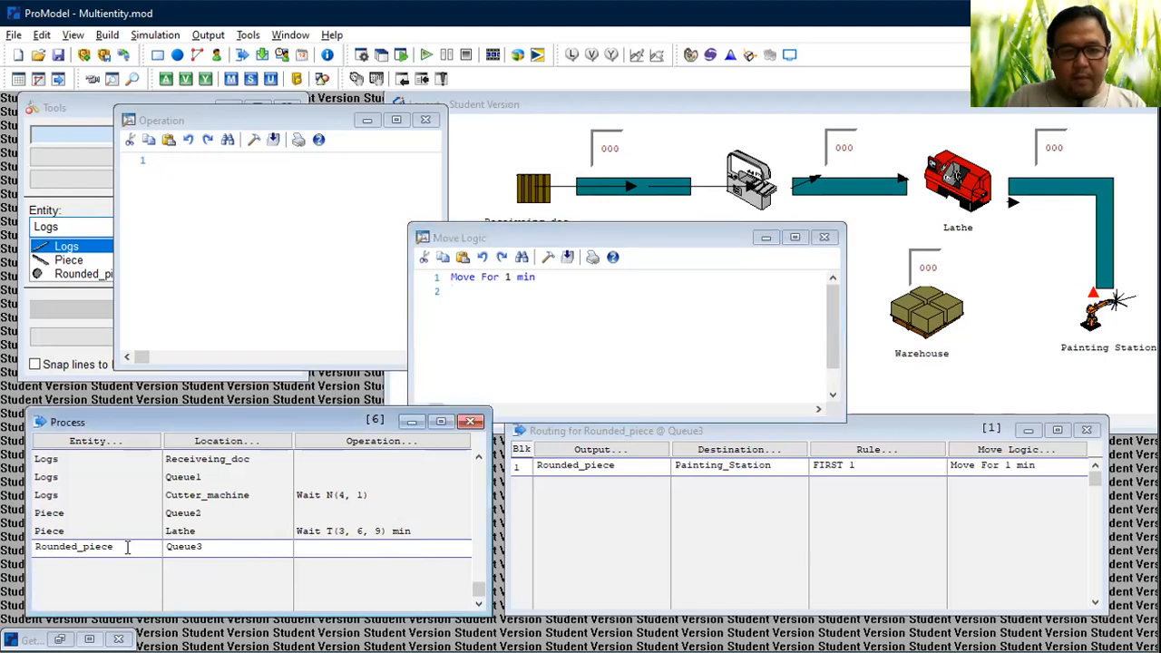
key("Down")
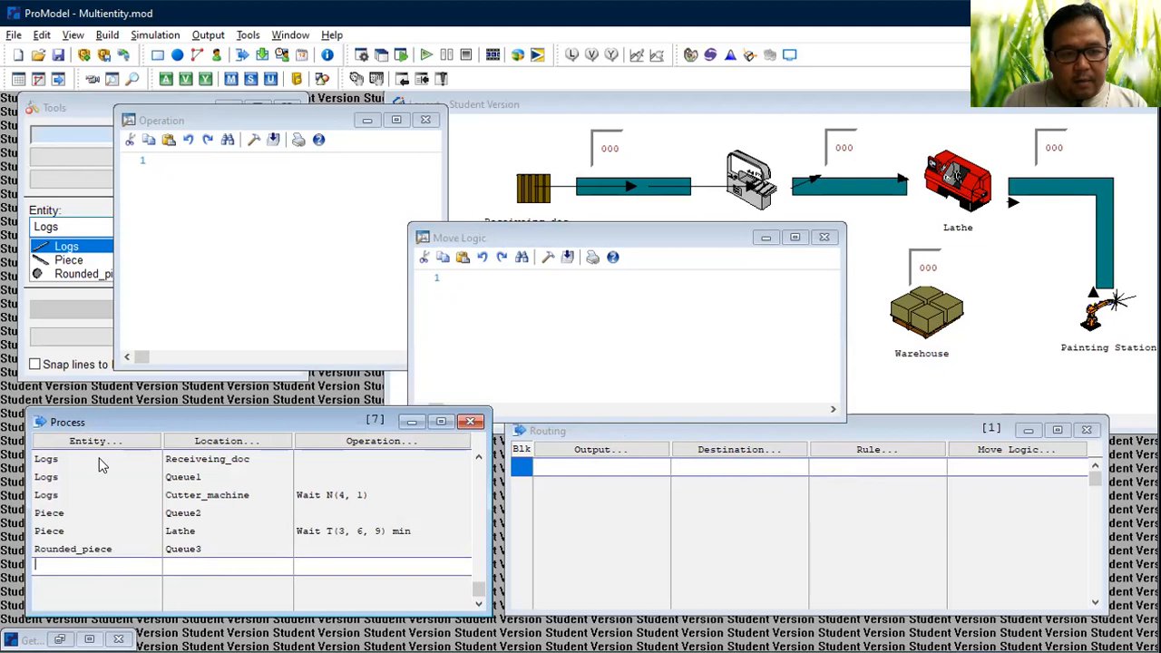
left_click(100, 442)
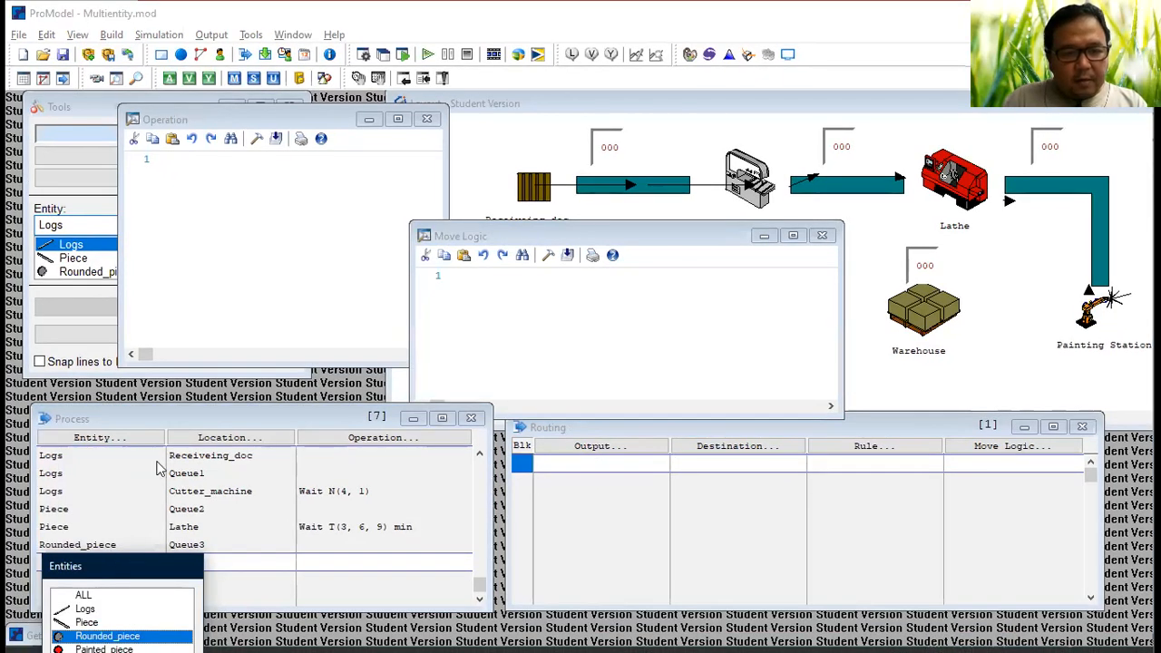
left_click_drag(122, 575, 158, 453)
double_click(154, 518)
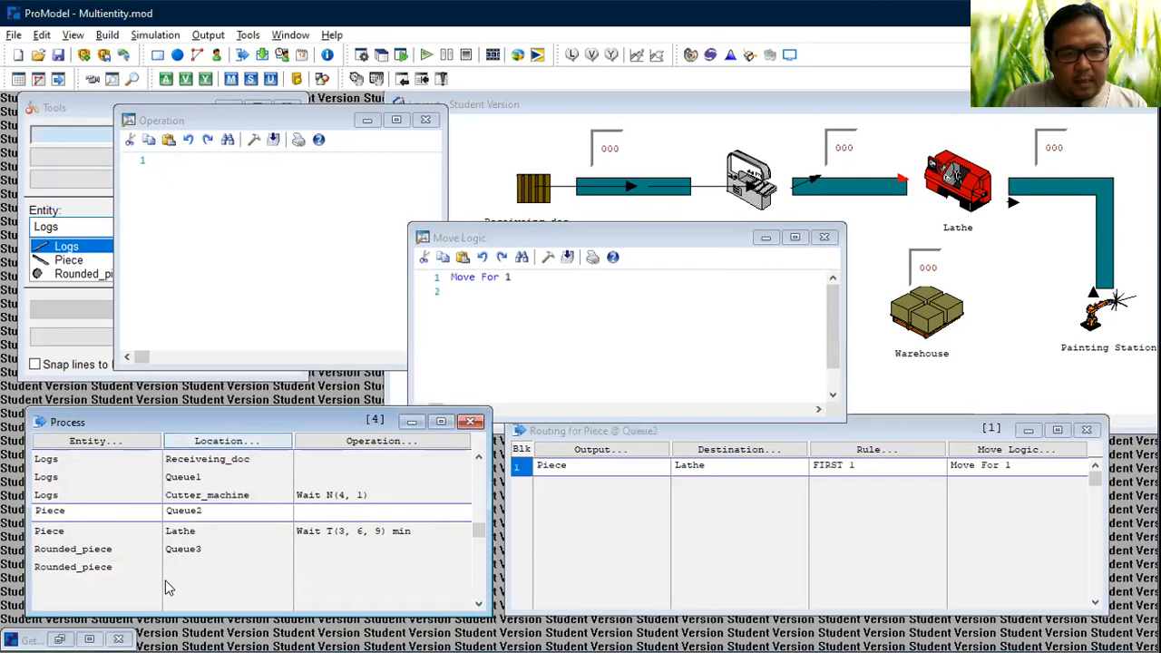
left_click(252, 441)
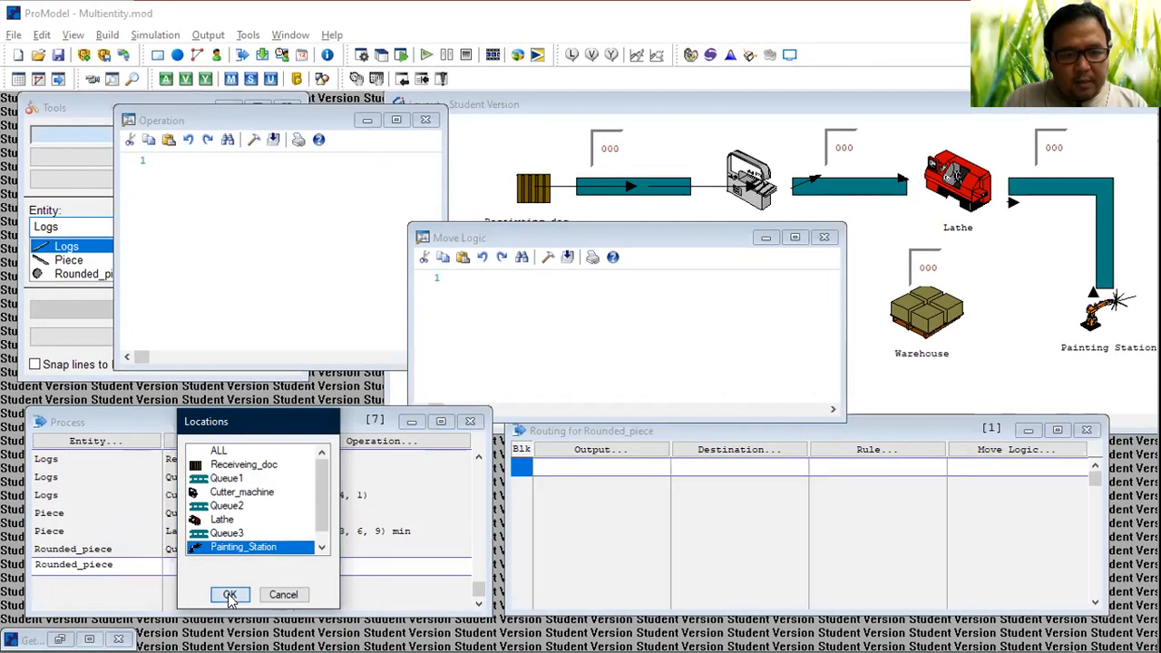
left_click(230, 595)
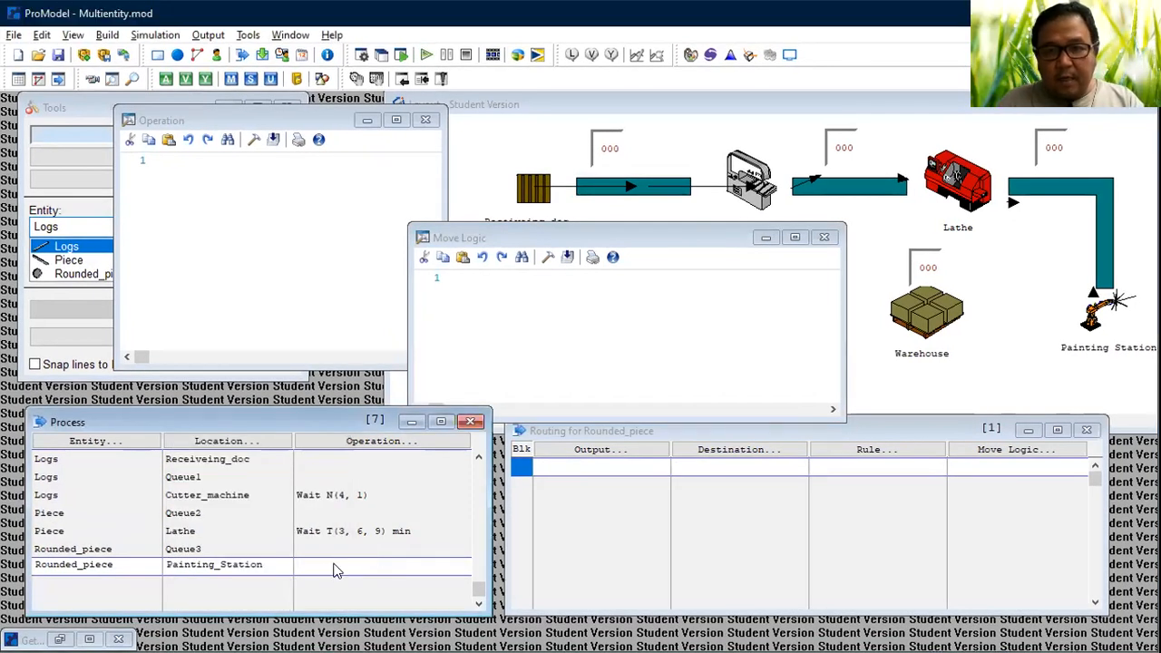
Step: Insert Wait E(5), using the exponential distribution, as the operation of the Painting_Station process, and close the Logic Builder
key("alt+Tab")
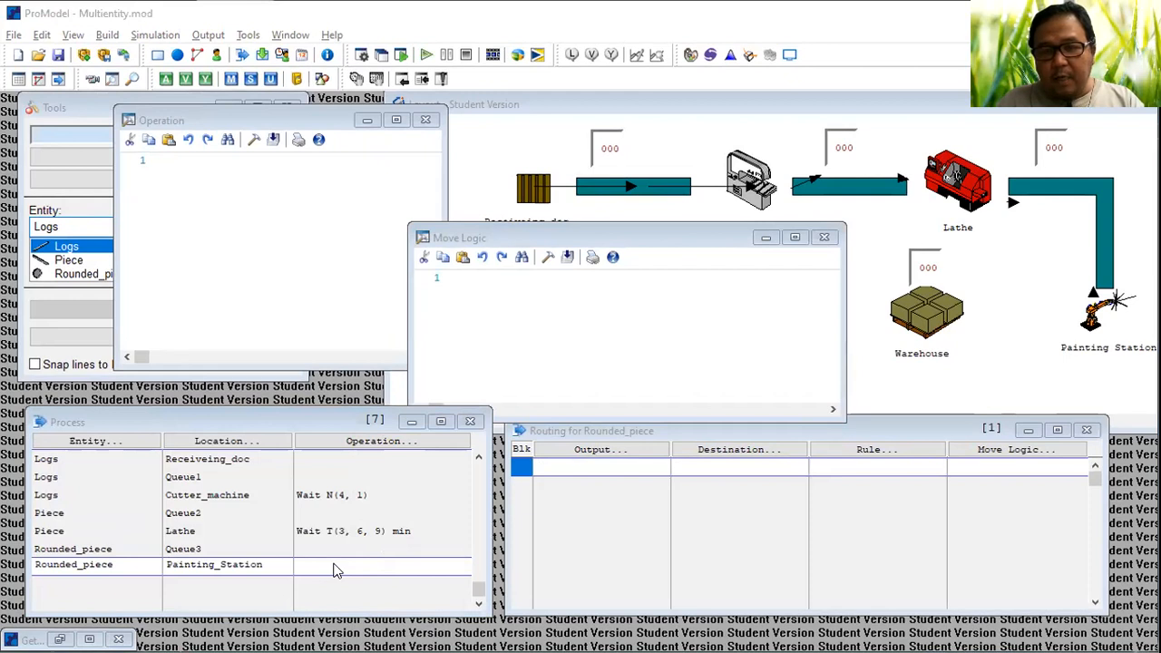
key("alt+Tab")
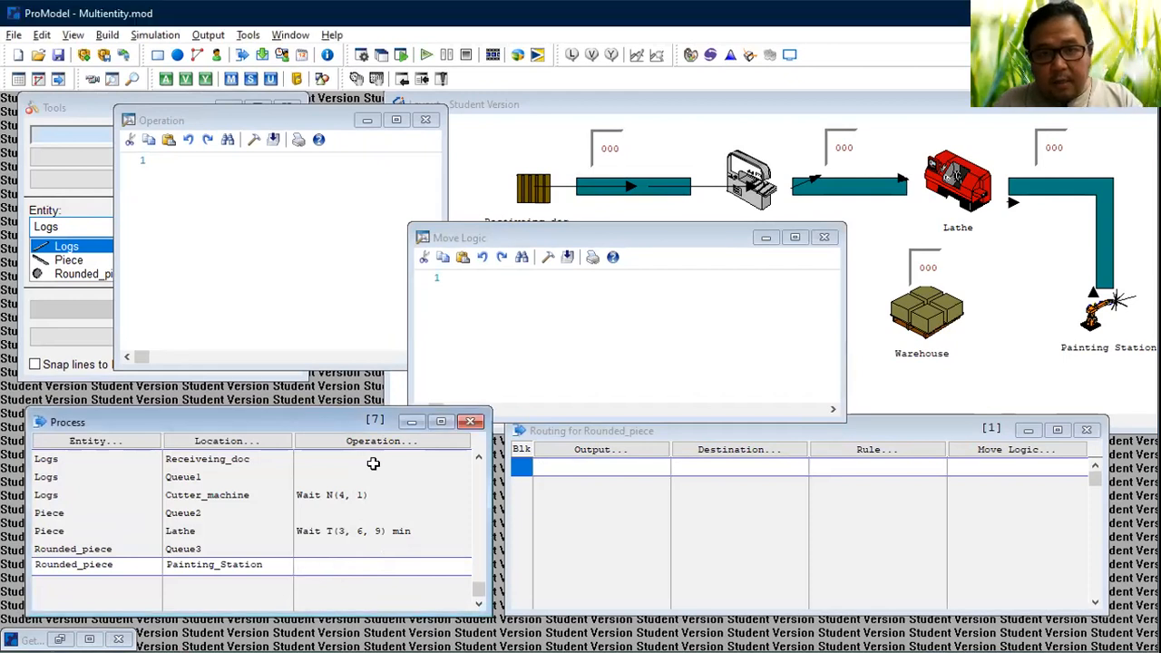
left_click(370, 439)
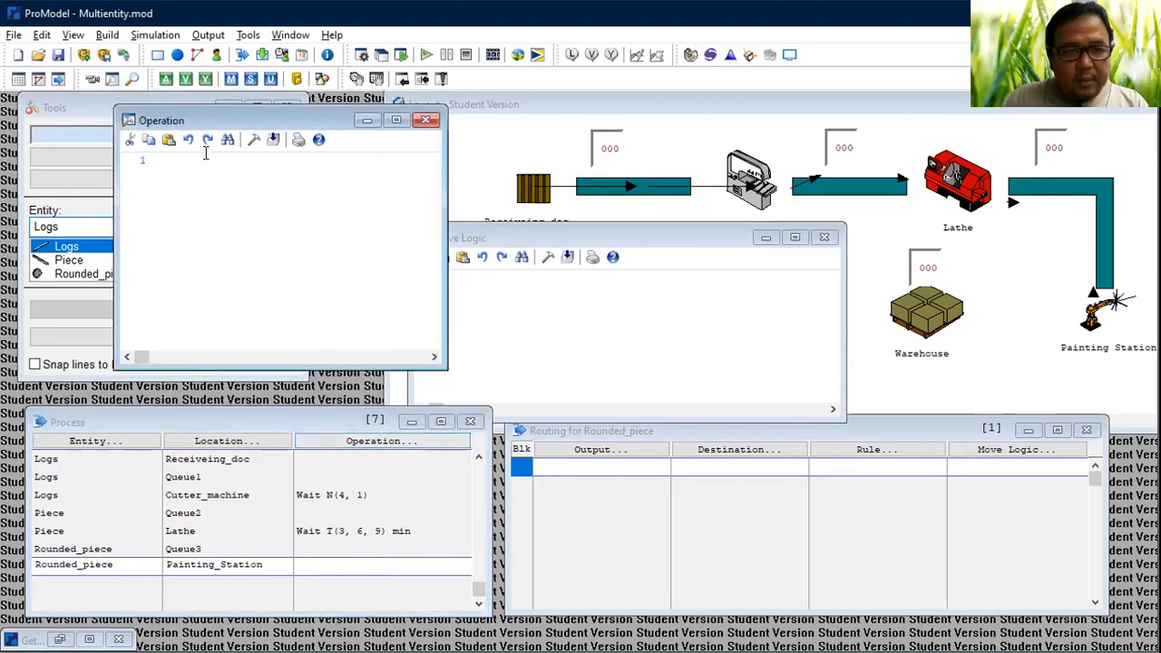
left_click(252, 142)
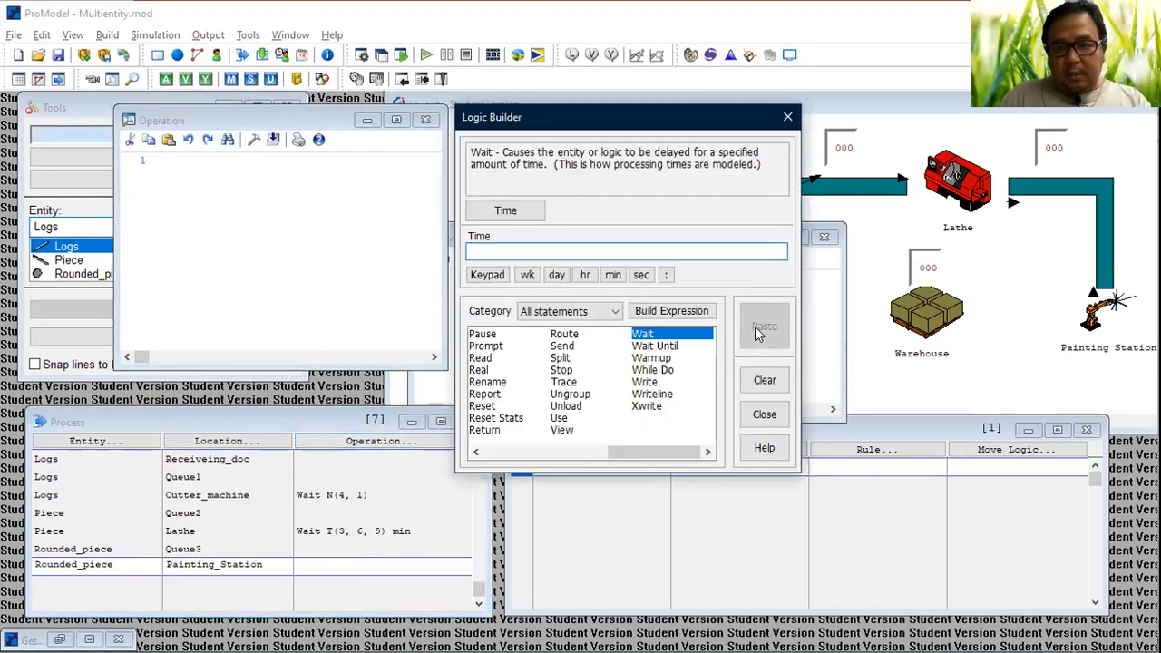
left_click(698, 336)
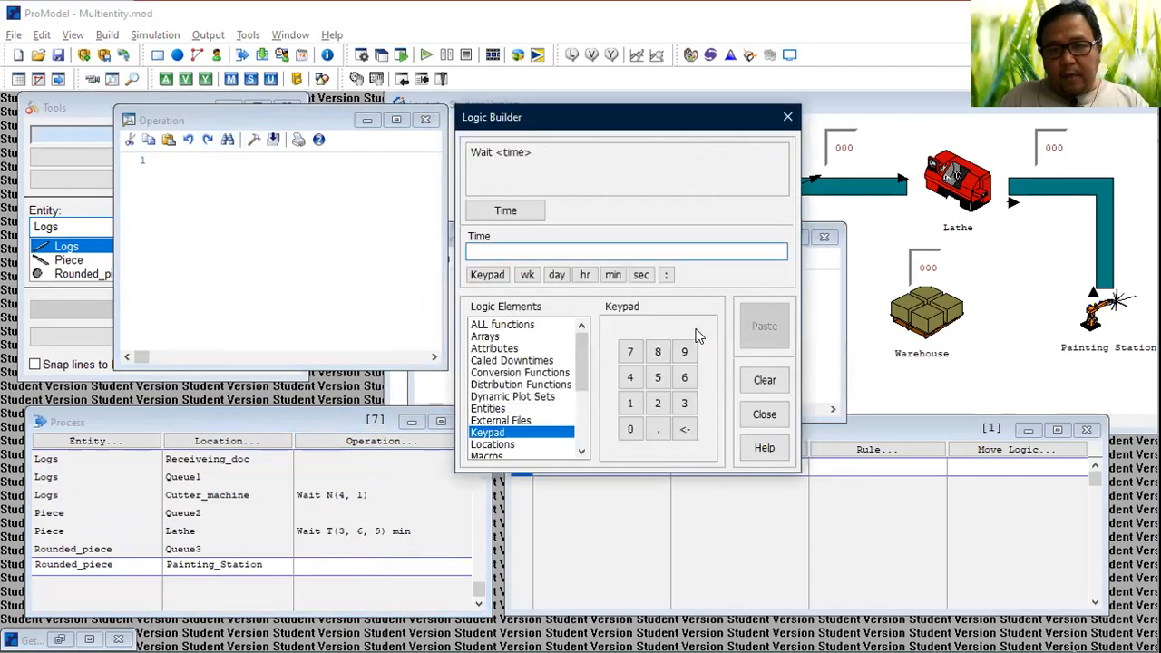
left_click(548, 385)
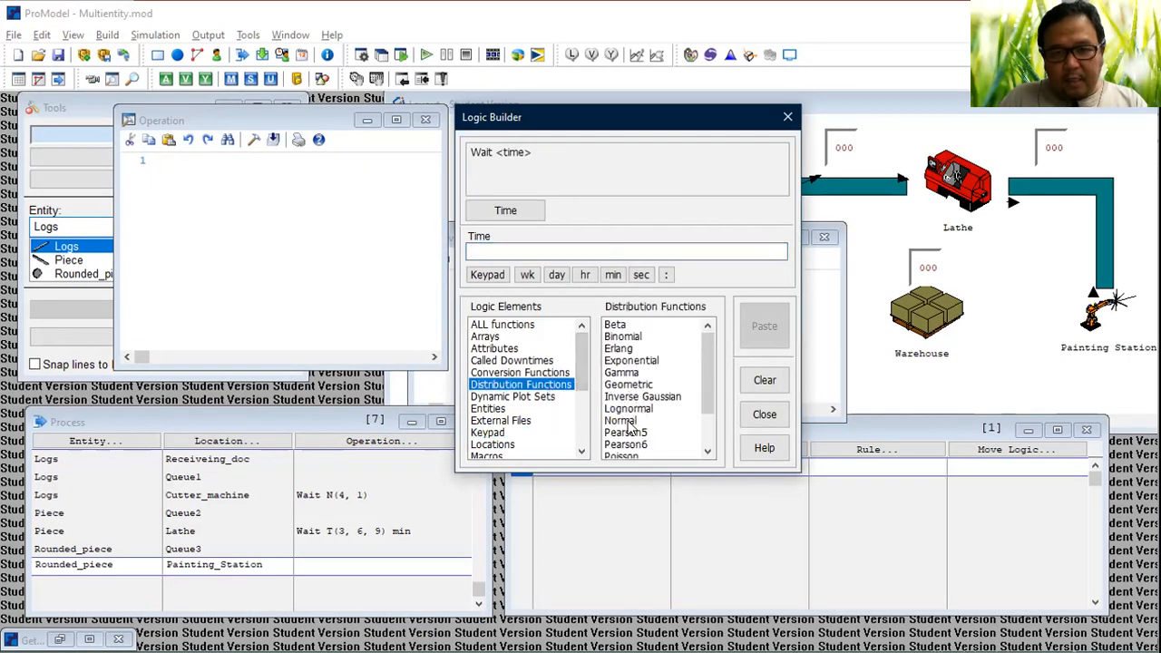
left_click(644, 360)
left_click(643, 356)
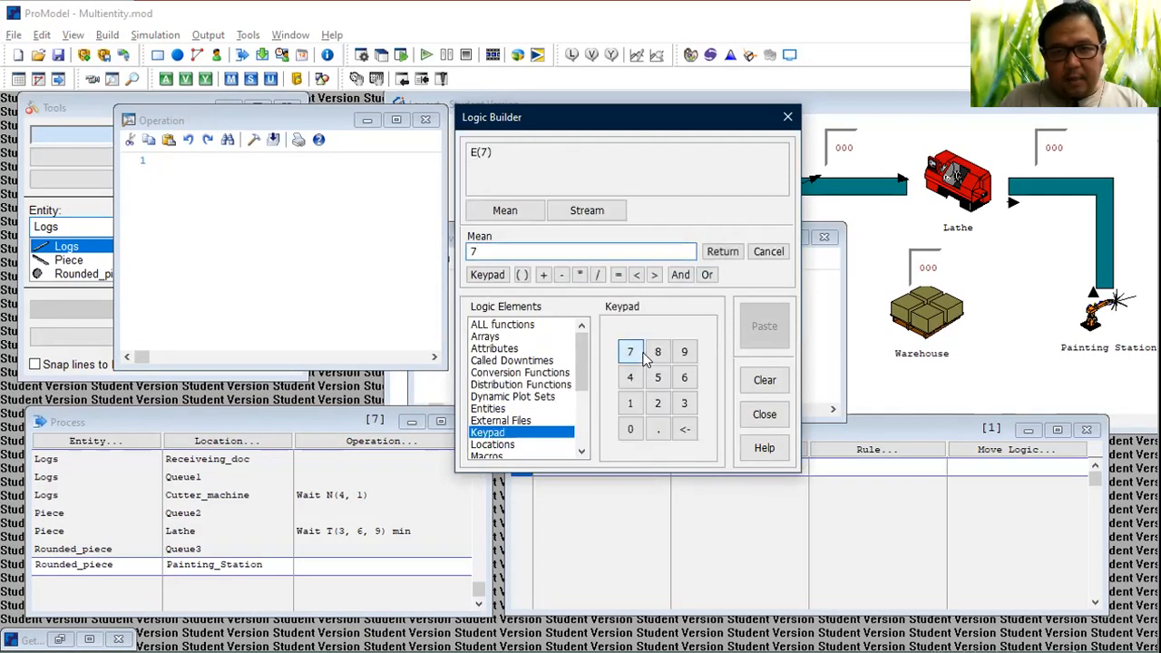
key("BackSpace")
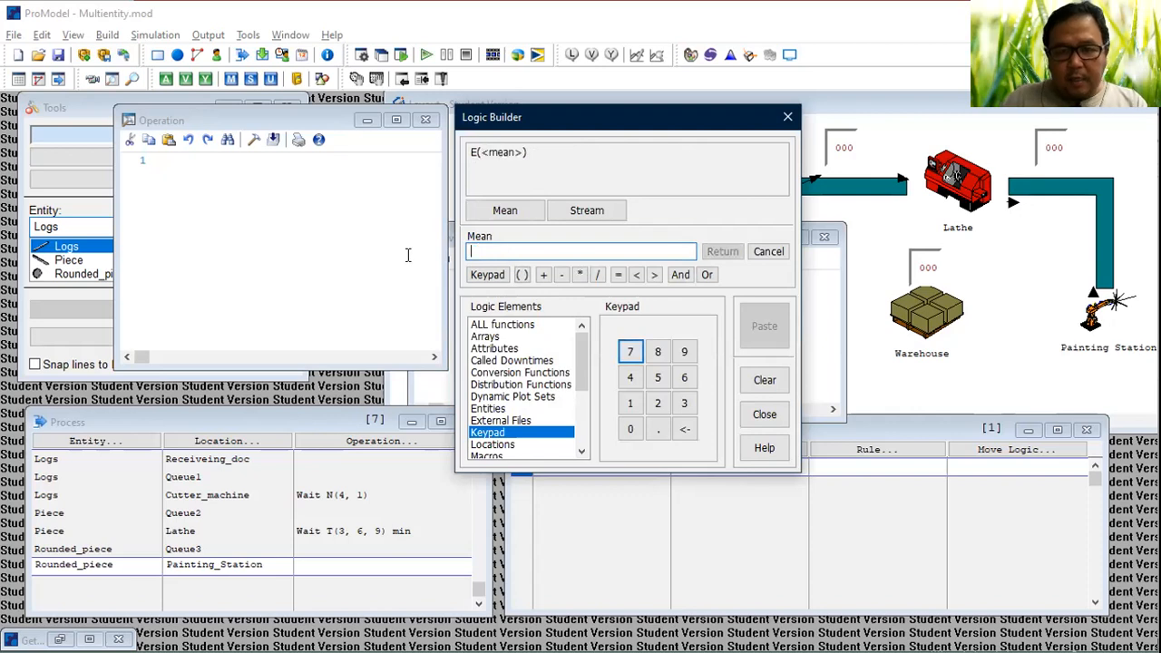
left_click(658, 377)
left_click(725, 252)
left_click(760, 329)
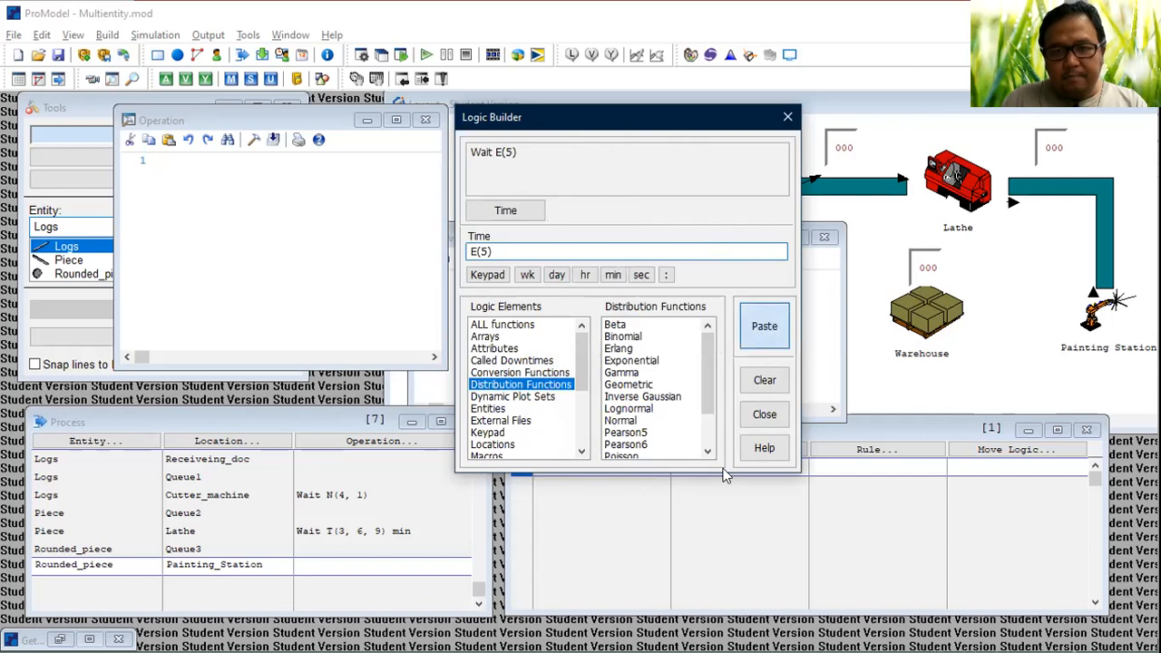
left_click(765, 414)
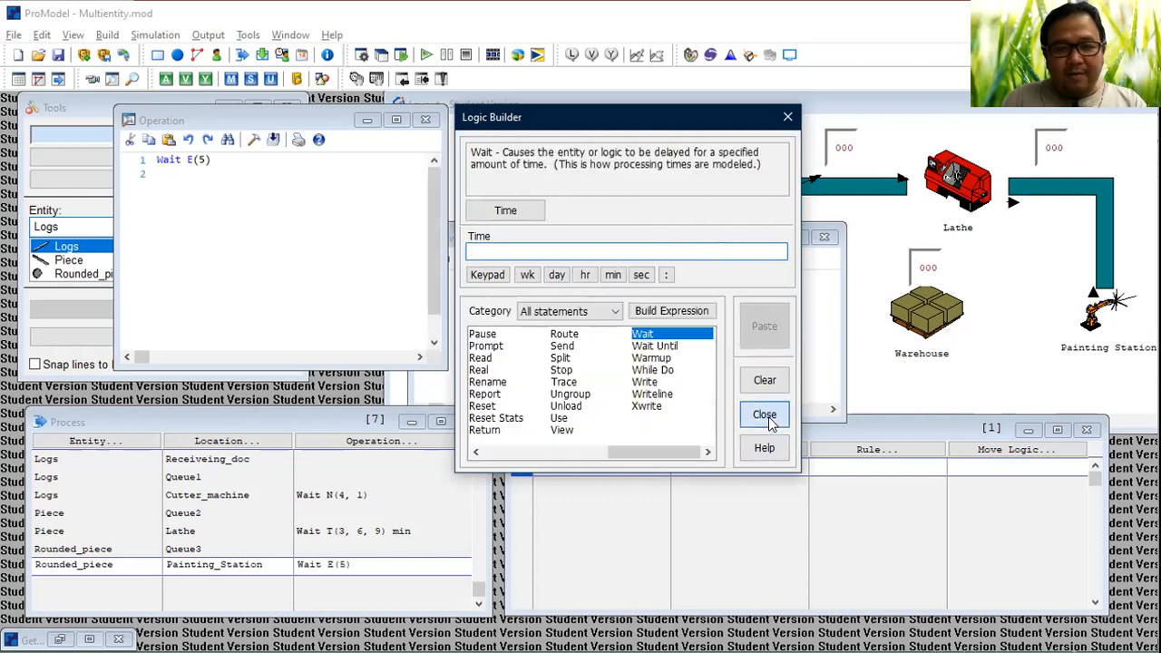
Step: Route the Painting_Station process with Painted_piece as output and Warehouse as destination
left_click(620, 459)
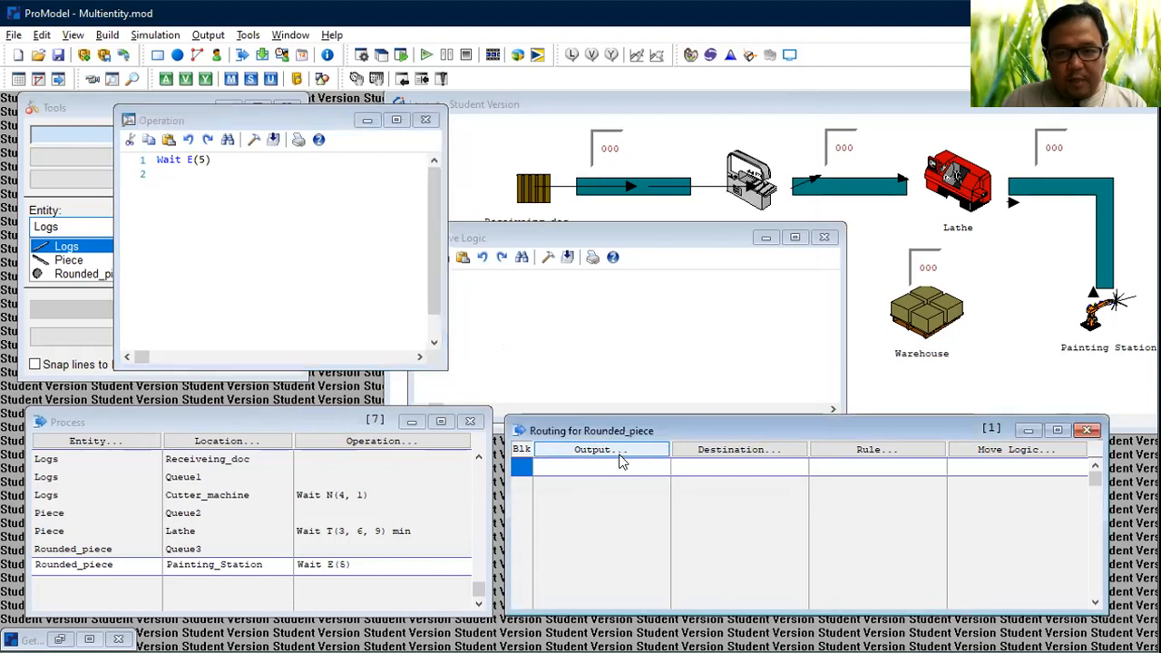
left_click(615, 553)
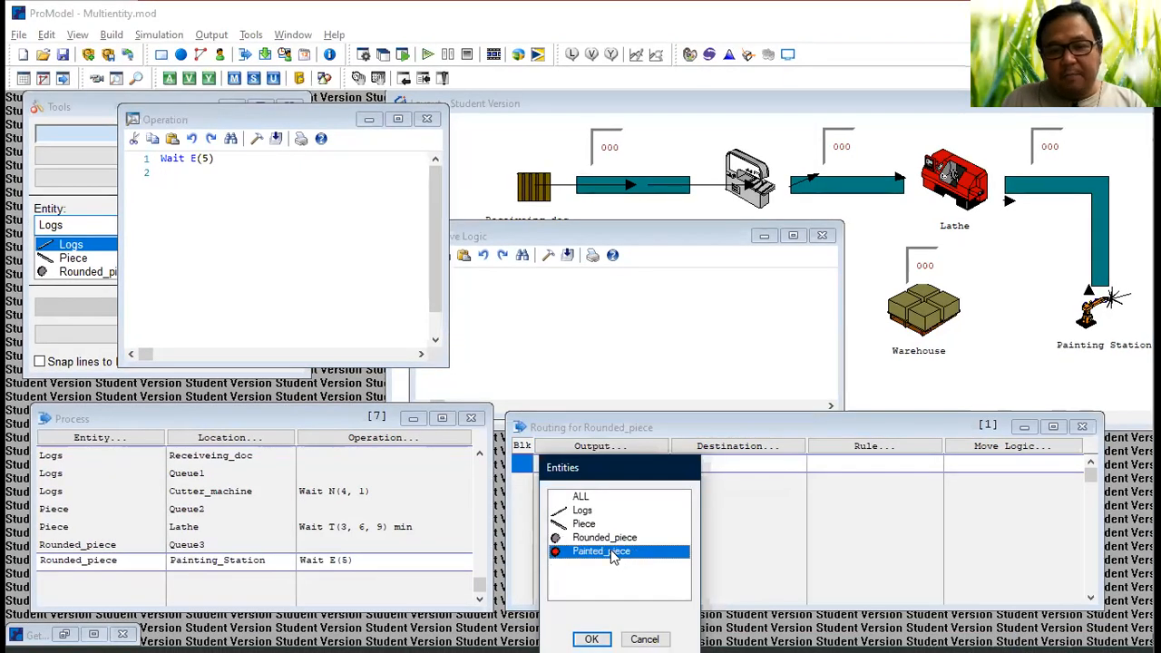
left_click(591, 638)
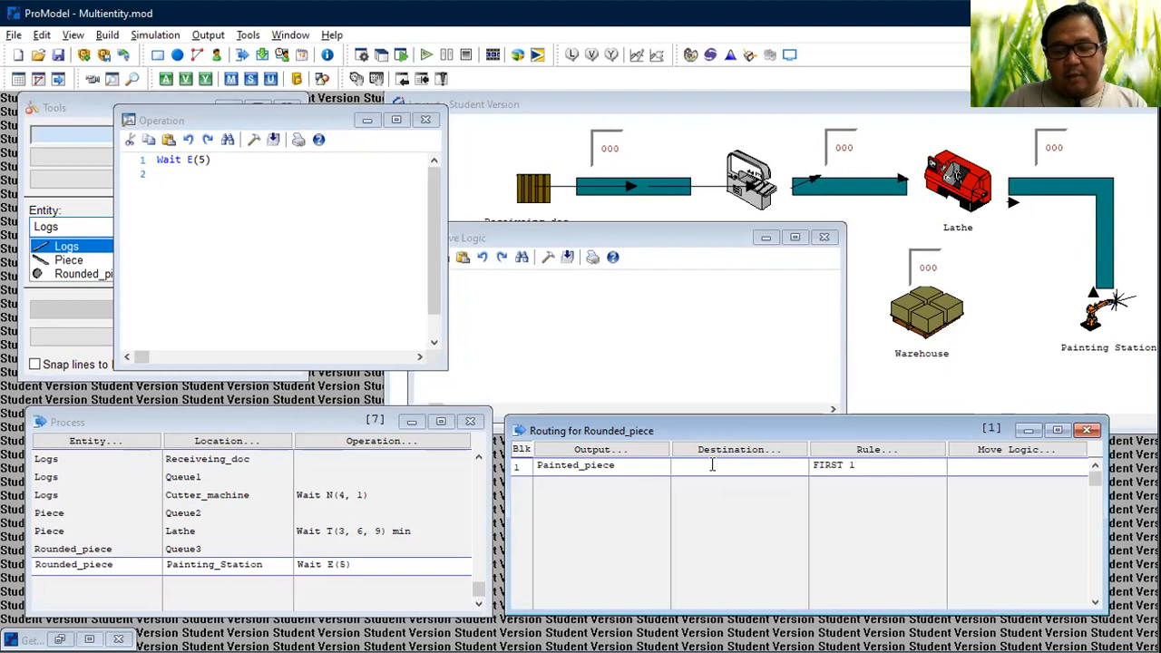
left_click(732, 448)
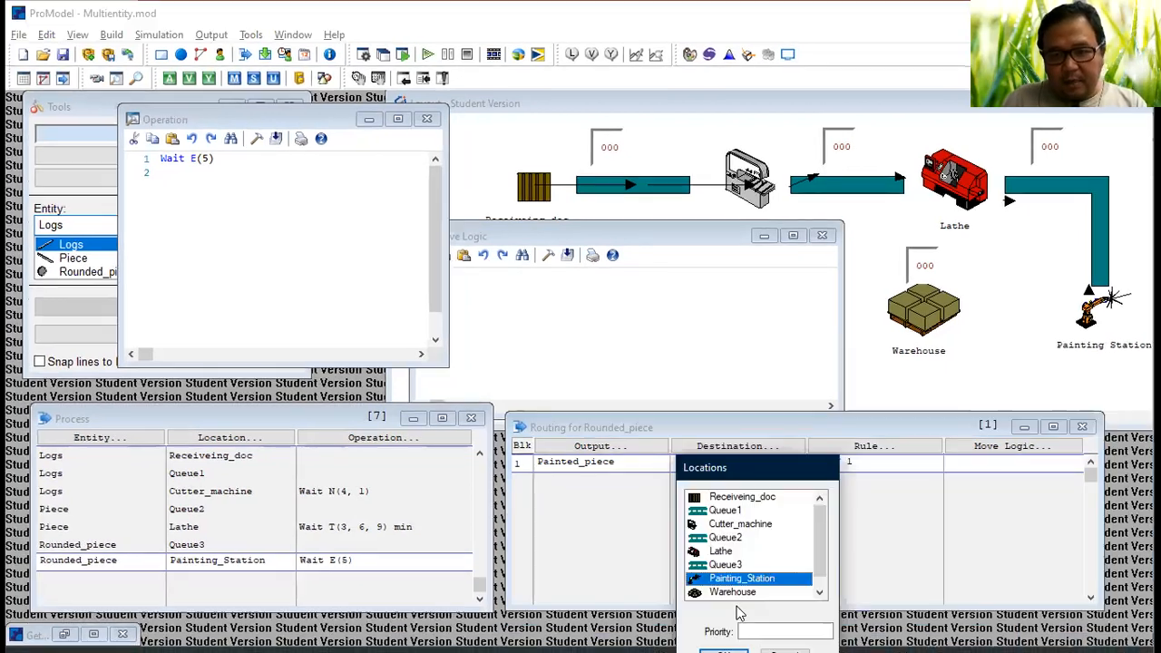
left_click(746, 595)
left_click_drag(762, 461, 731, 342)
left_click(693, 535)
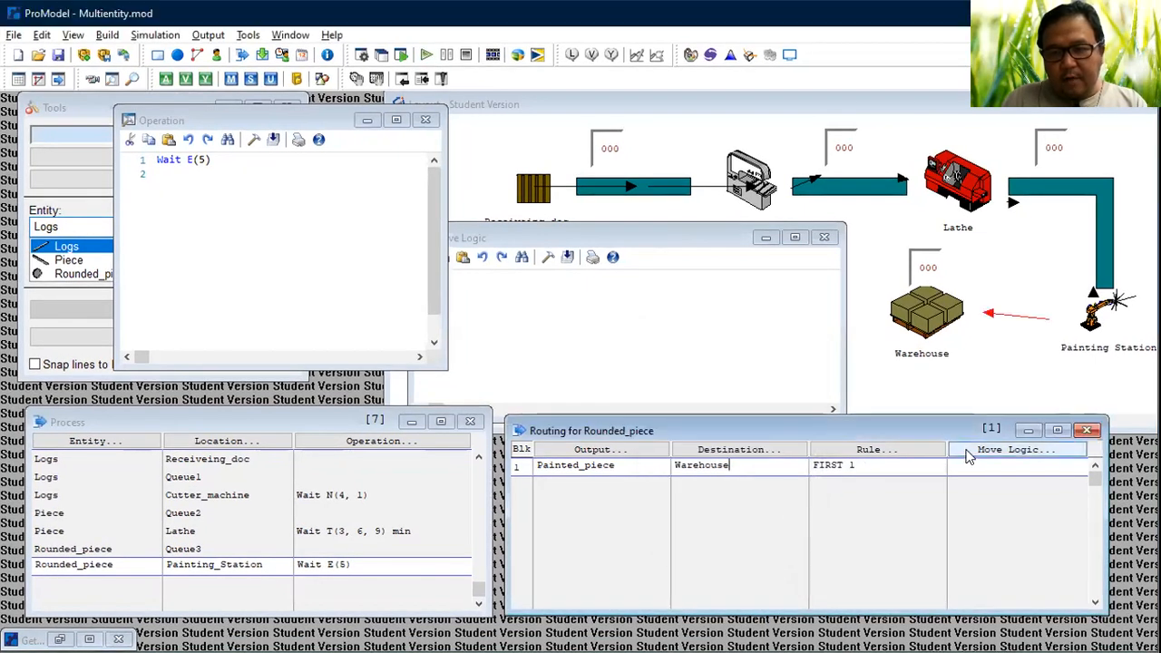
Step: Insert Move For 1 min as the move logic of the Painted_piece to Warehouse routing, and close the move logic window
left_click(975, 449)
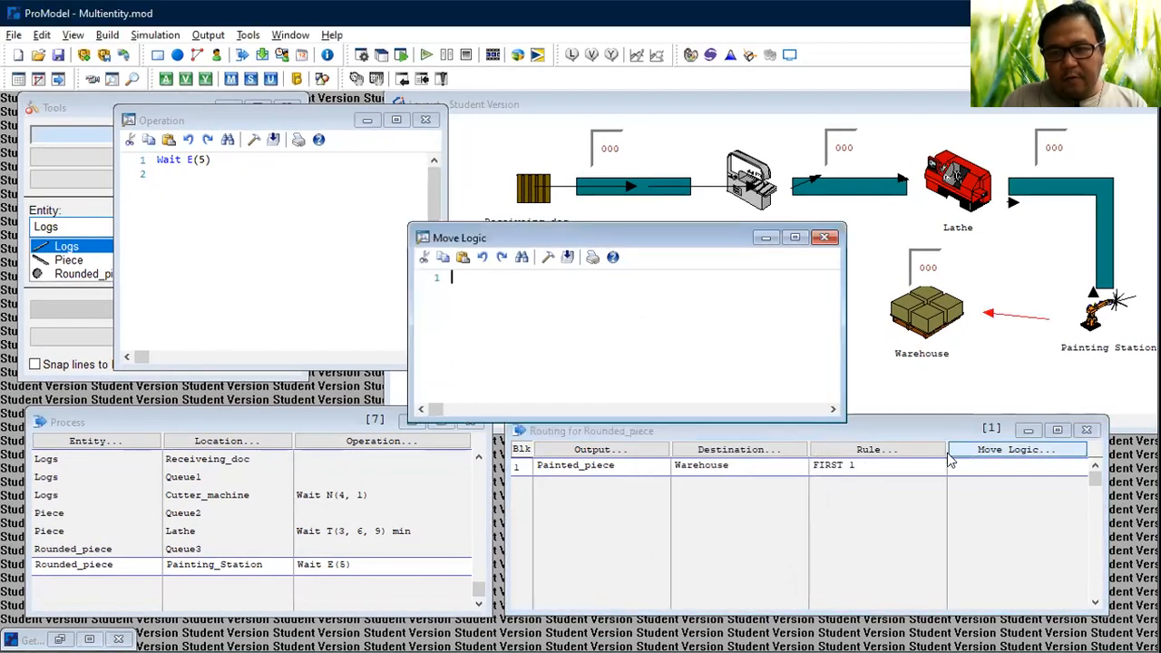
left_click(548, 258)
left_click(96, 369)
type("1")
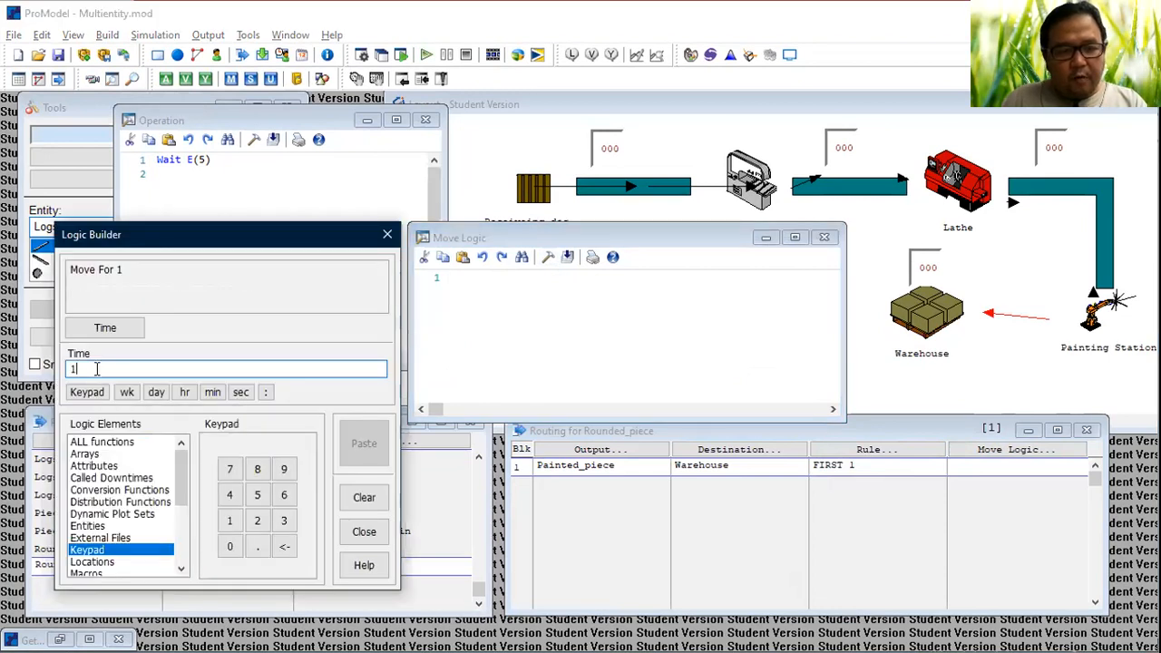
left_click(213, 392)
left_click(363, 443)
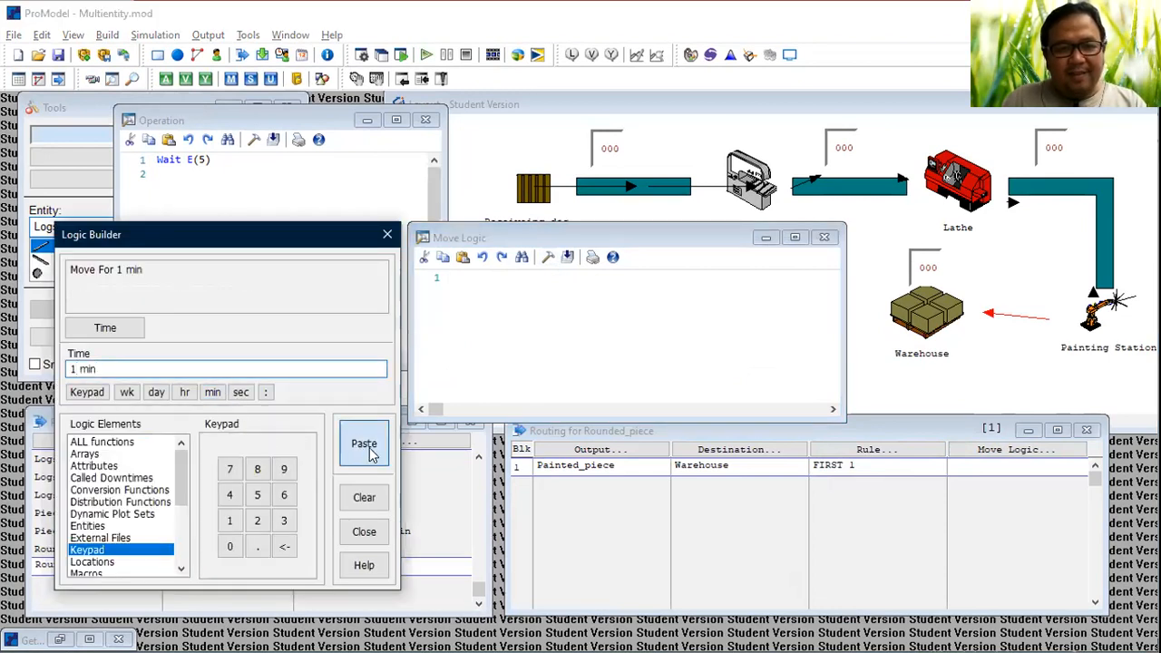
left_click(825, 238)
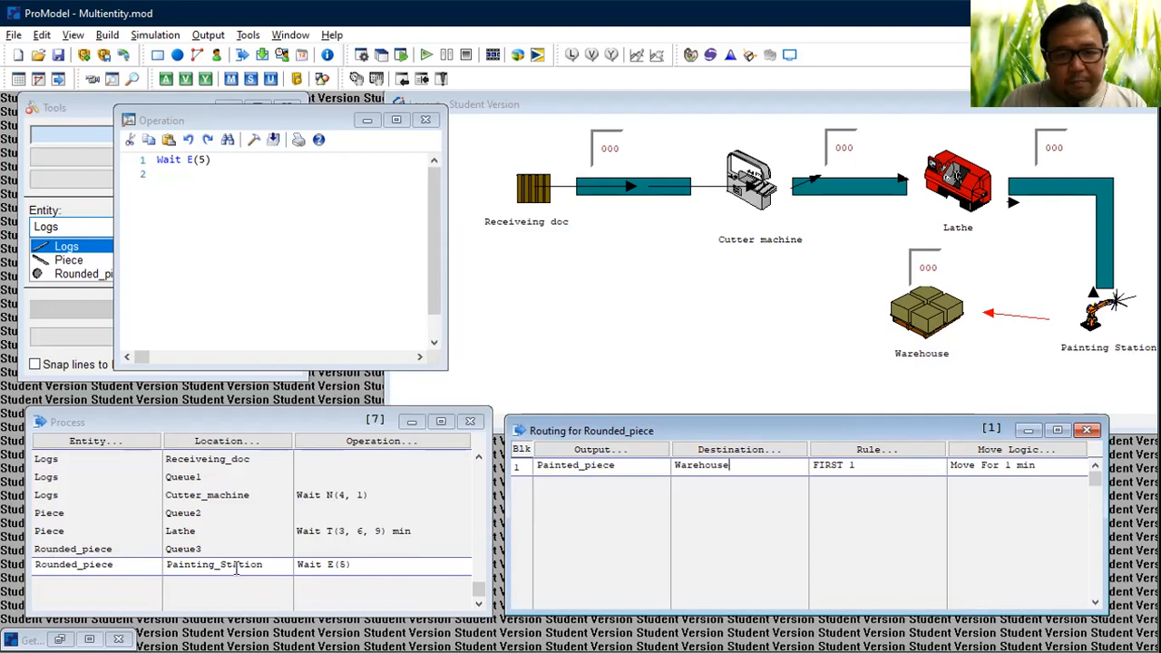
Step: Add a process record for entity Painted_piece at location Warehouse below the Painting_Station record
left_click(157, 568)
left_click(150, 587)
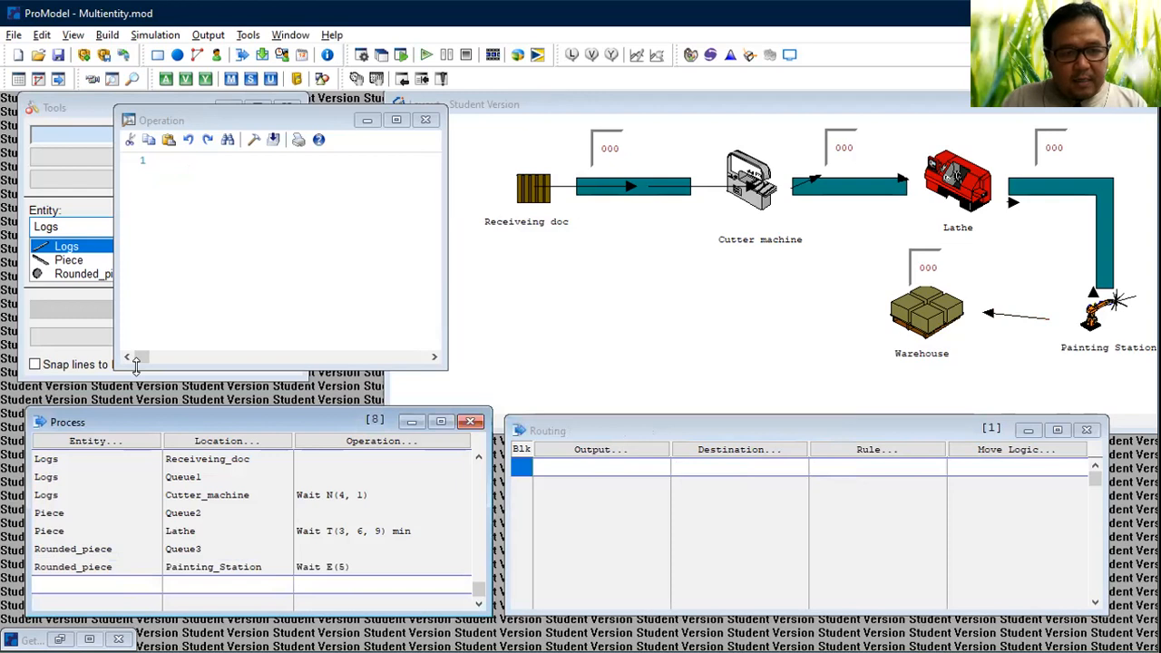
left_click(107, 587)
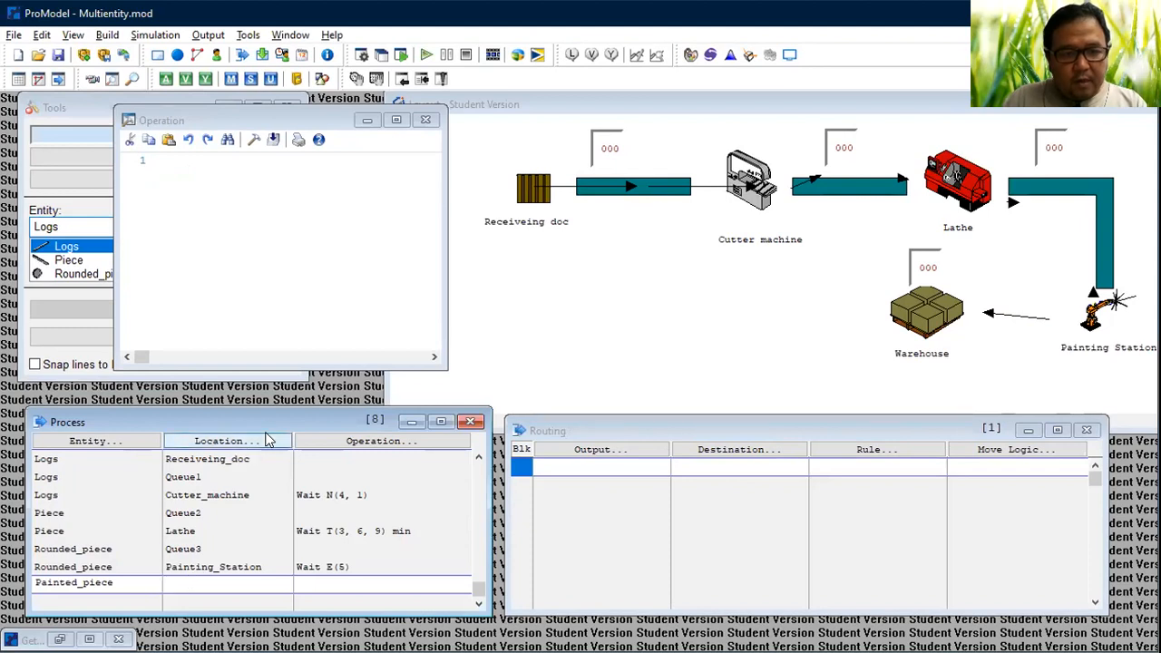
left_click(256, 585)
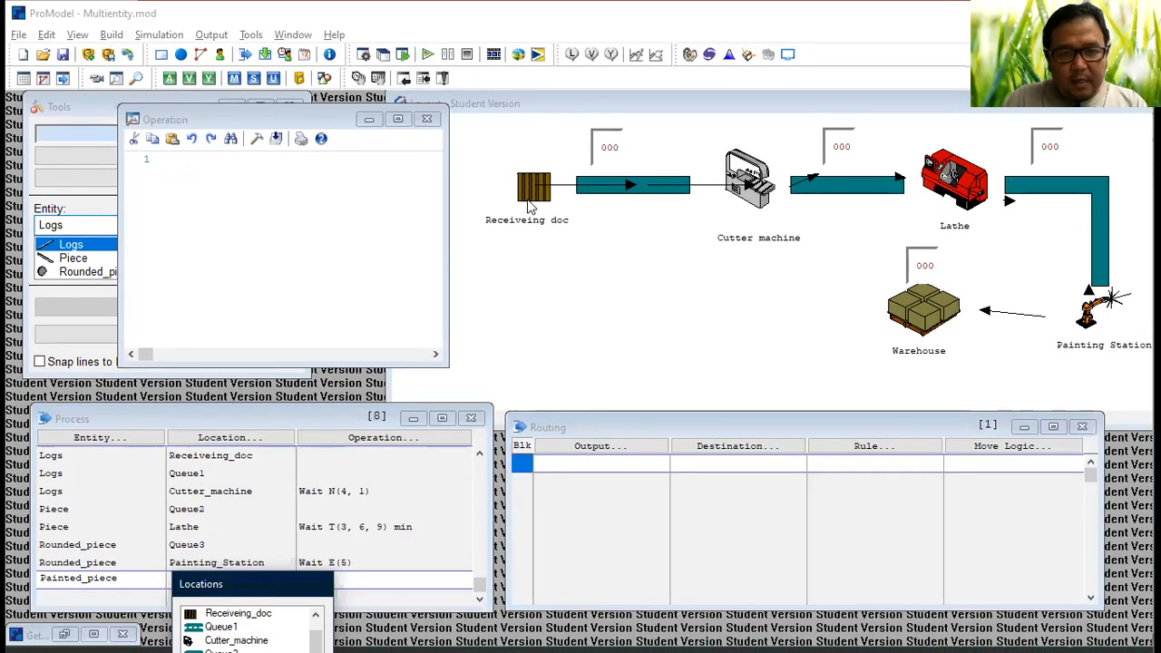
left_click(501, 312)
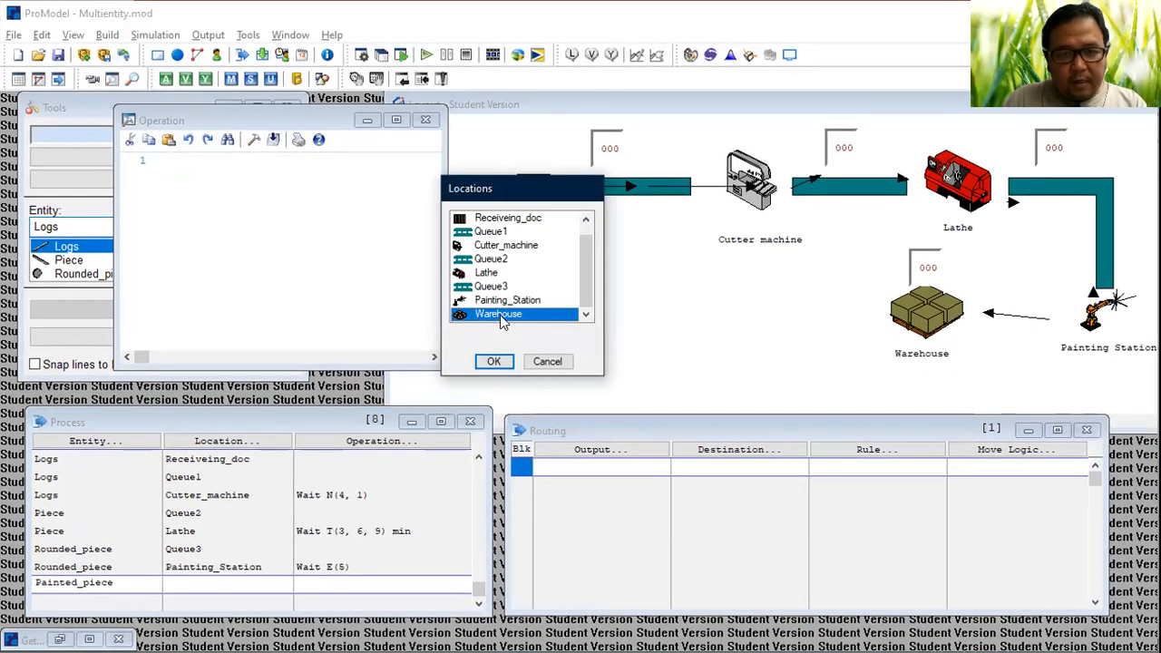
double_click(500, 314)
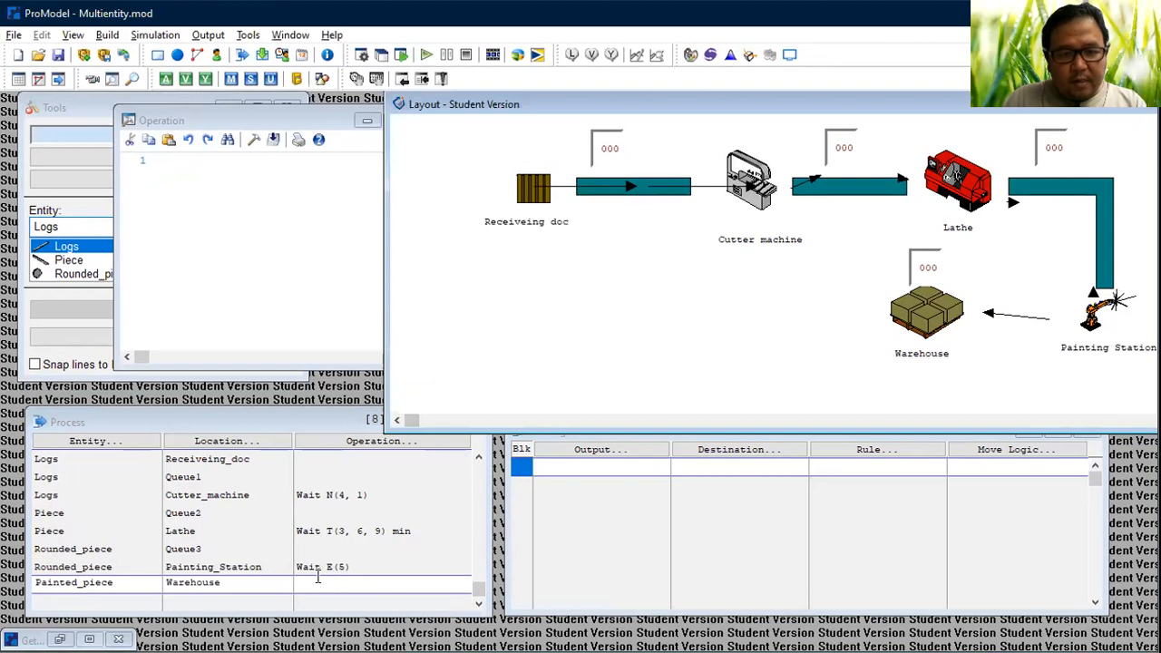
Step: Route the Warehouse process with Painted_piece as output and EXIT as destination
left_click(597, 451)
left_click(621, 551)
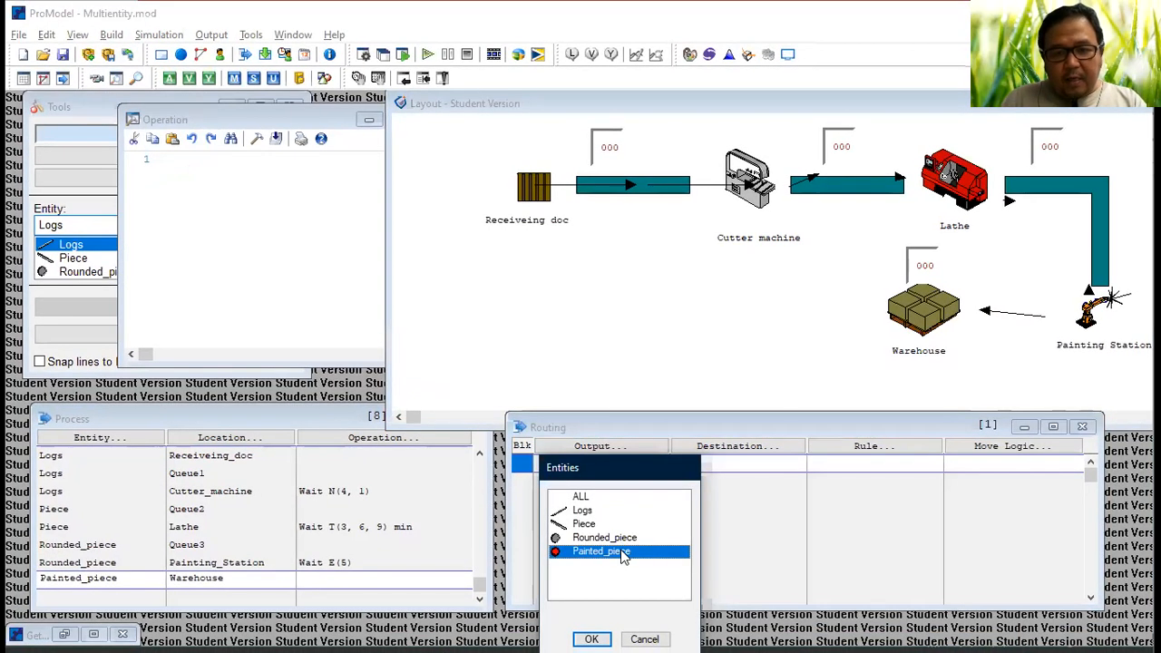
double_click(623, 556)
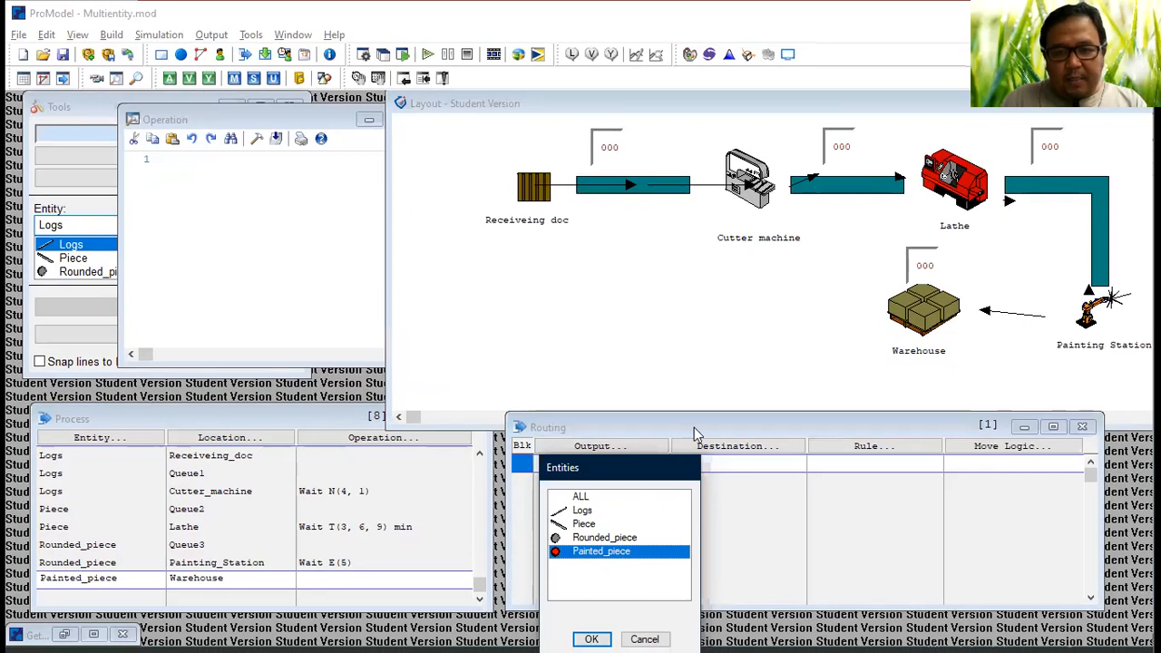
left_click(718, 452)
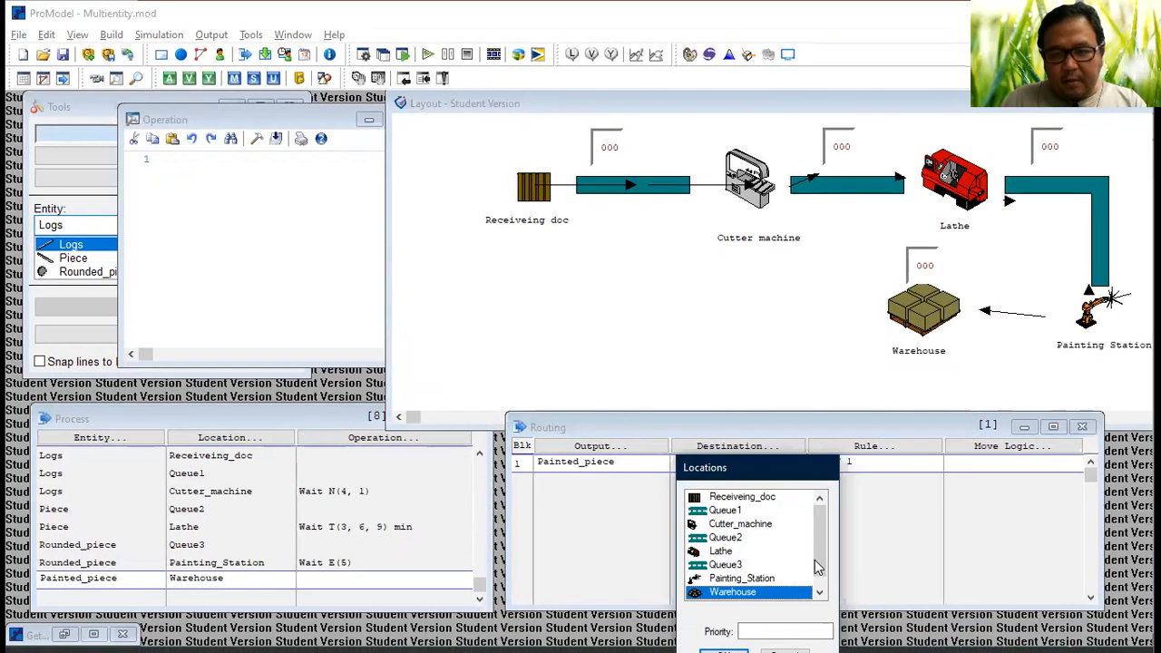
left_click(819, 592)
left_click(720, 593)
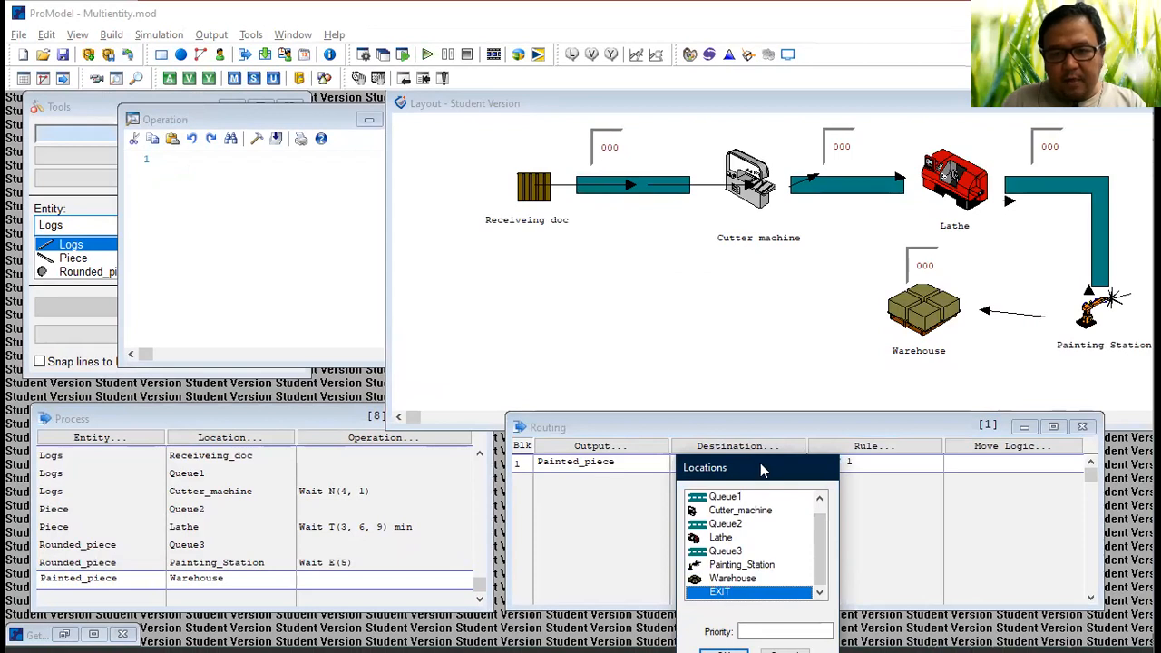
key("Return")
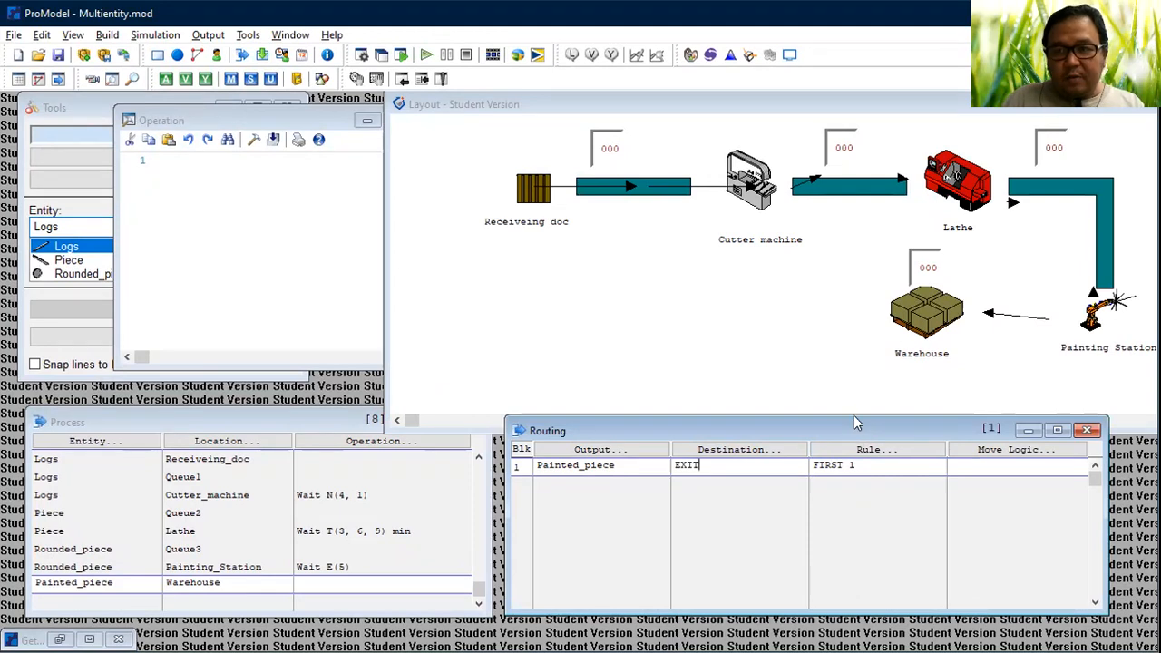
Step: Save the model and arrange the Process and Routing windows side by side below the layout, with the first Logs record selected
left_click_drag(853, 419, 896, 407)
left_click(265, 422)
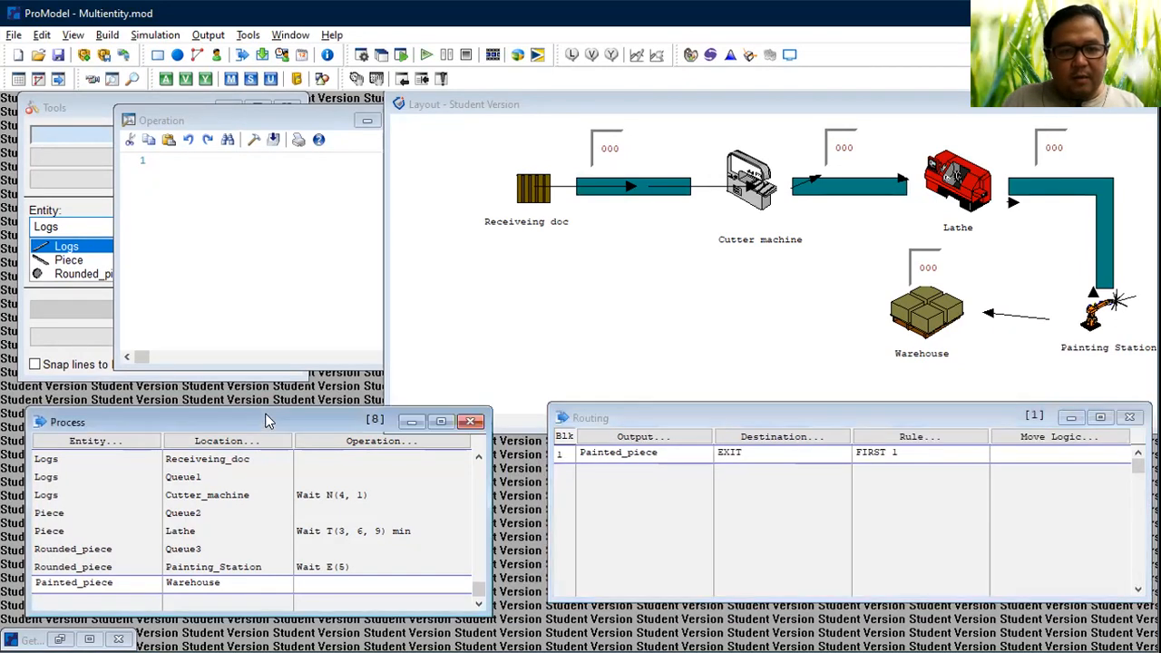
left_click_drag(264, 417, 270, 391)
left_click(58, 55)
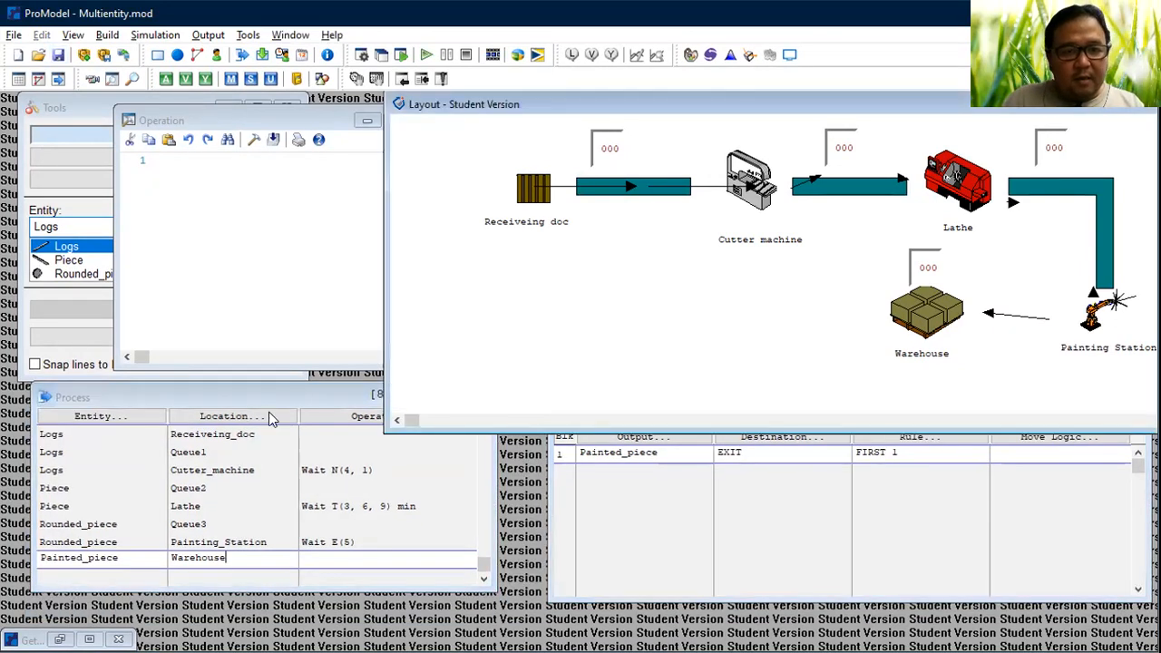
left_click(296, 394)
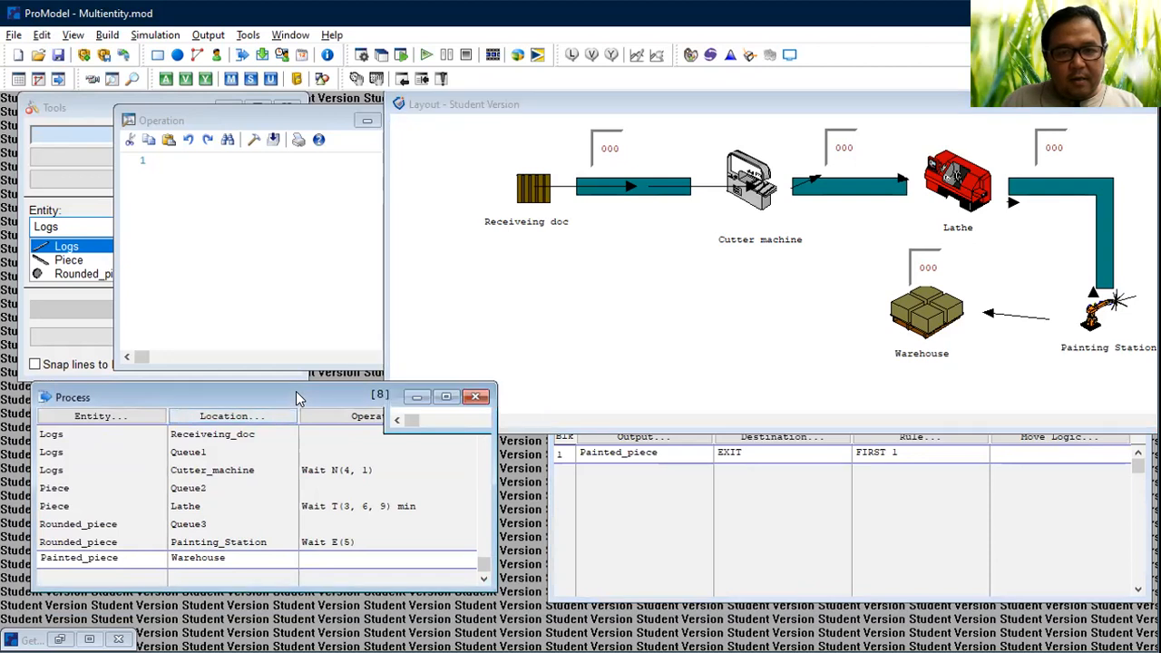
left_click(481, 535)
left_click_drag(481, 533, 483, 446)
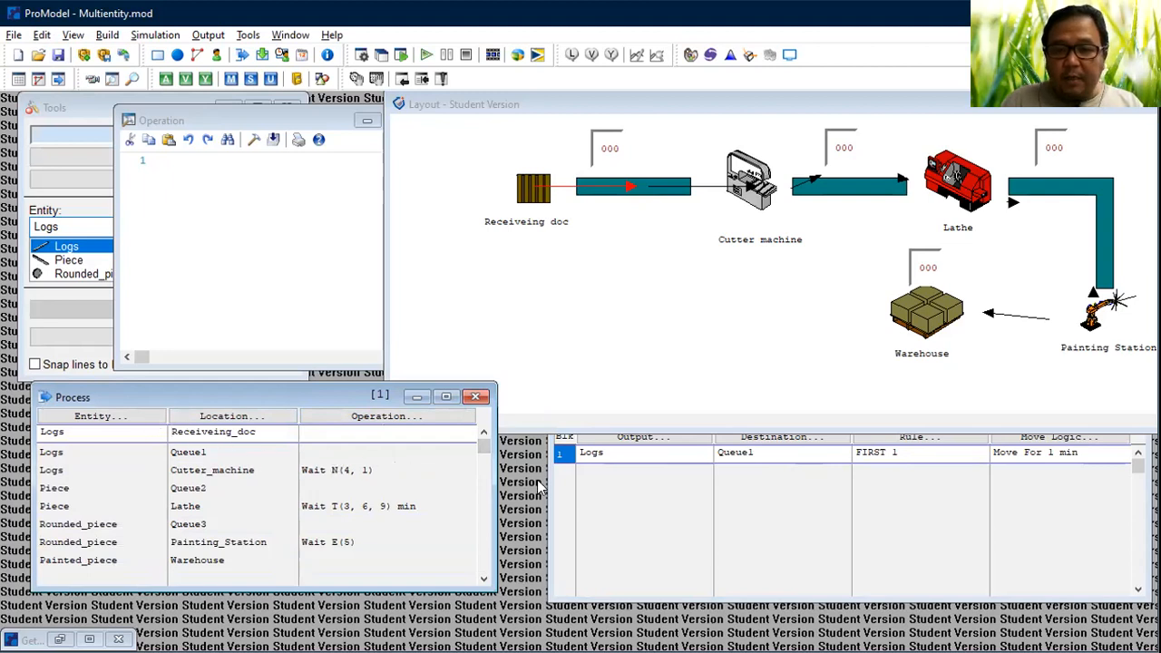
left_click(623, 475)
left_click_drag(715, 417, 685, 395)
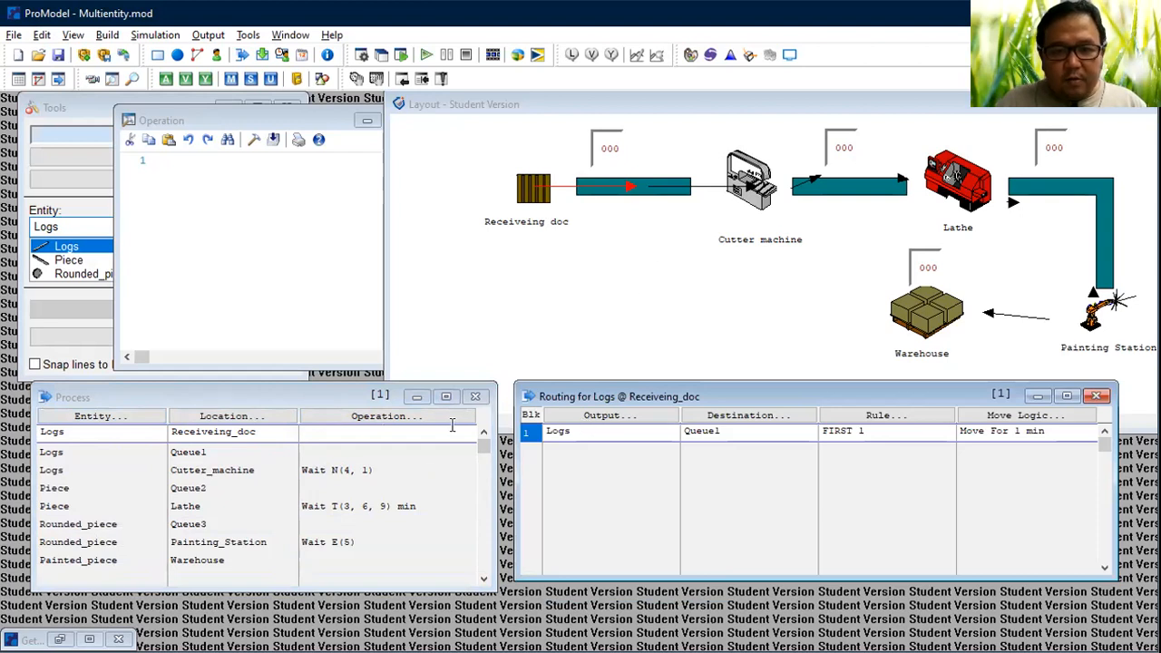
Step: Review the operation and routing of each process record in order, from Logs at Queue1 through Painted_piece at Warehouse
left_click(194, 450)
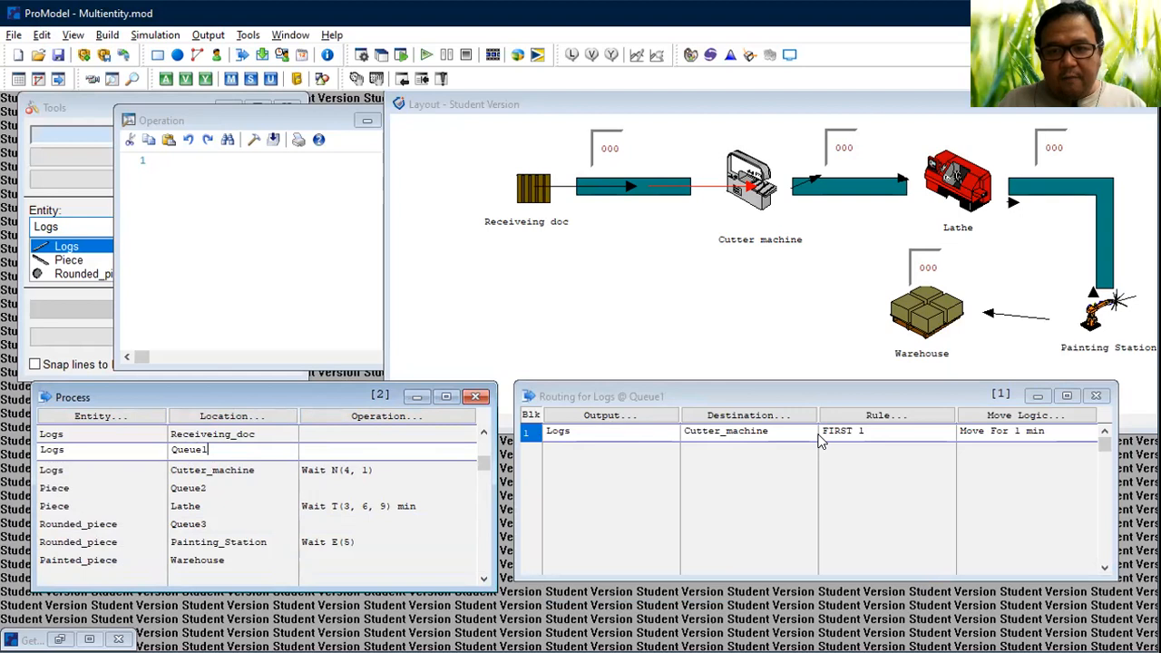
left_click(222, 470)
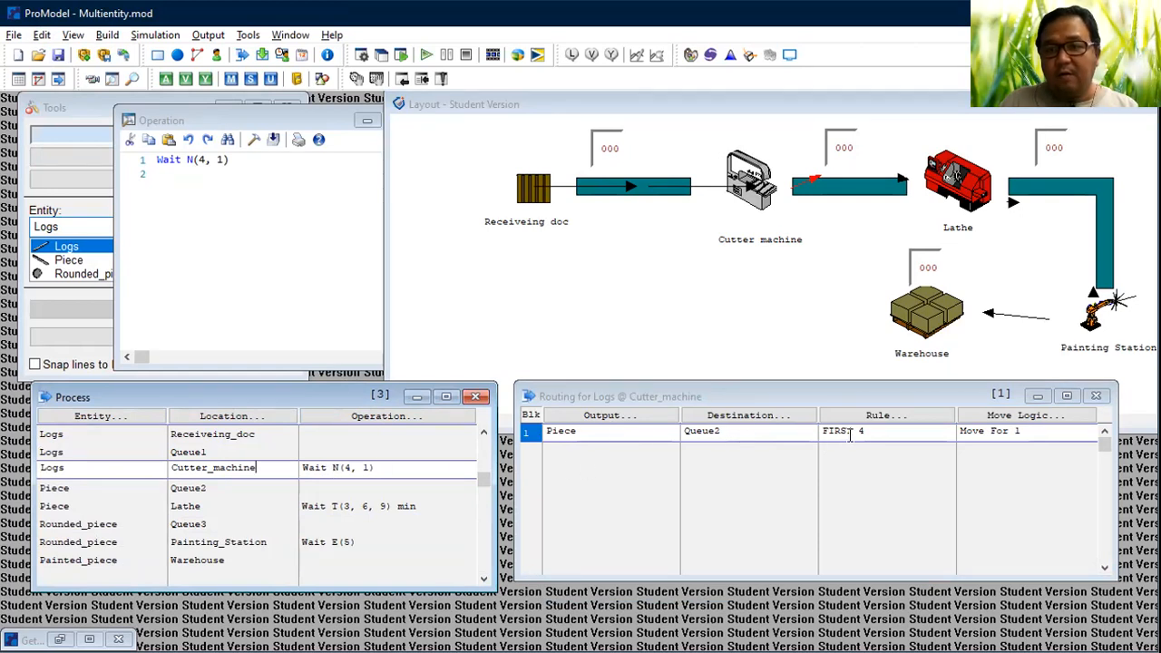
left_click(182, 488)
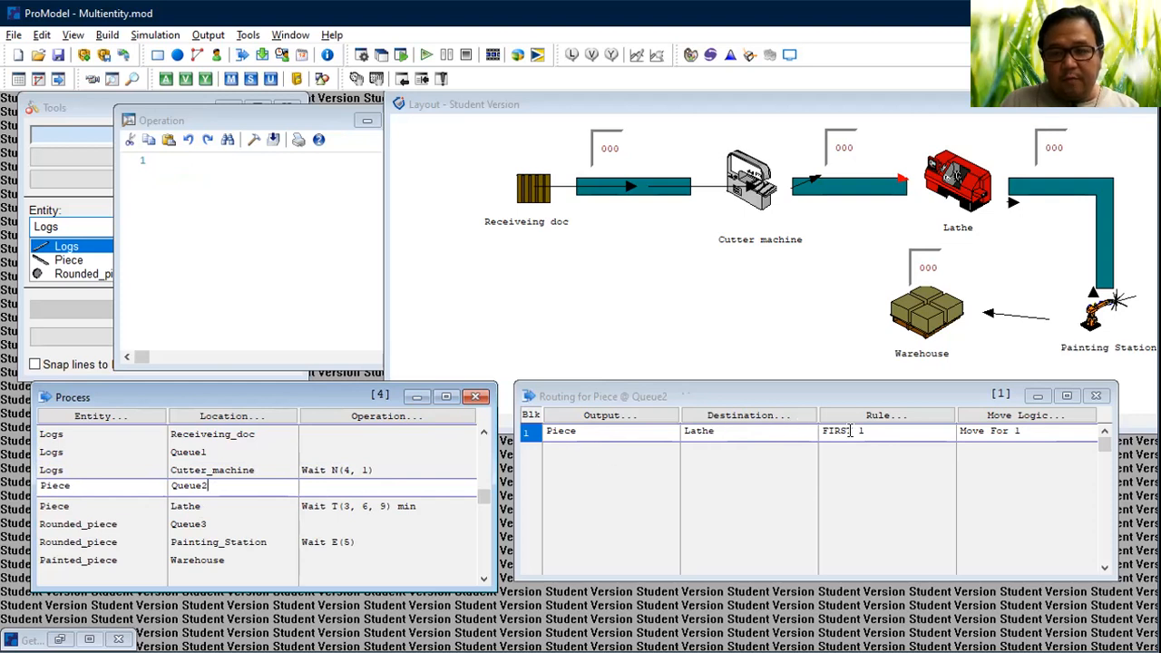
left_click(182, 505)
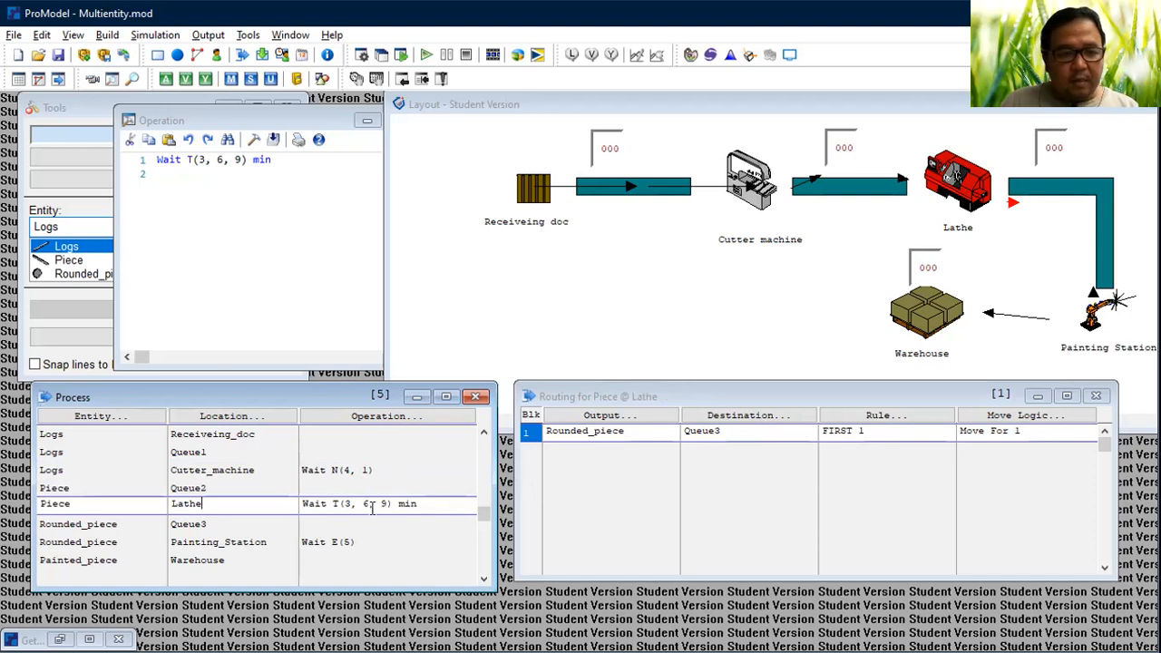
left_click(199, 524)
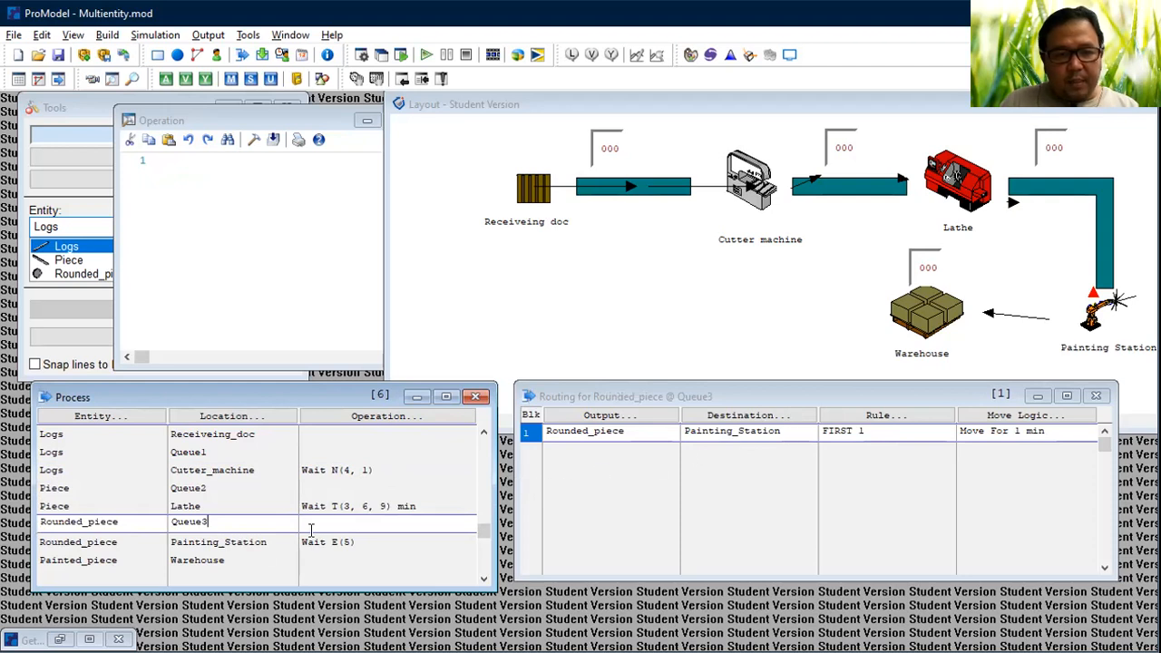
left_click(243, 541)
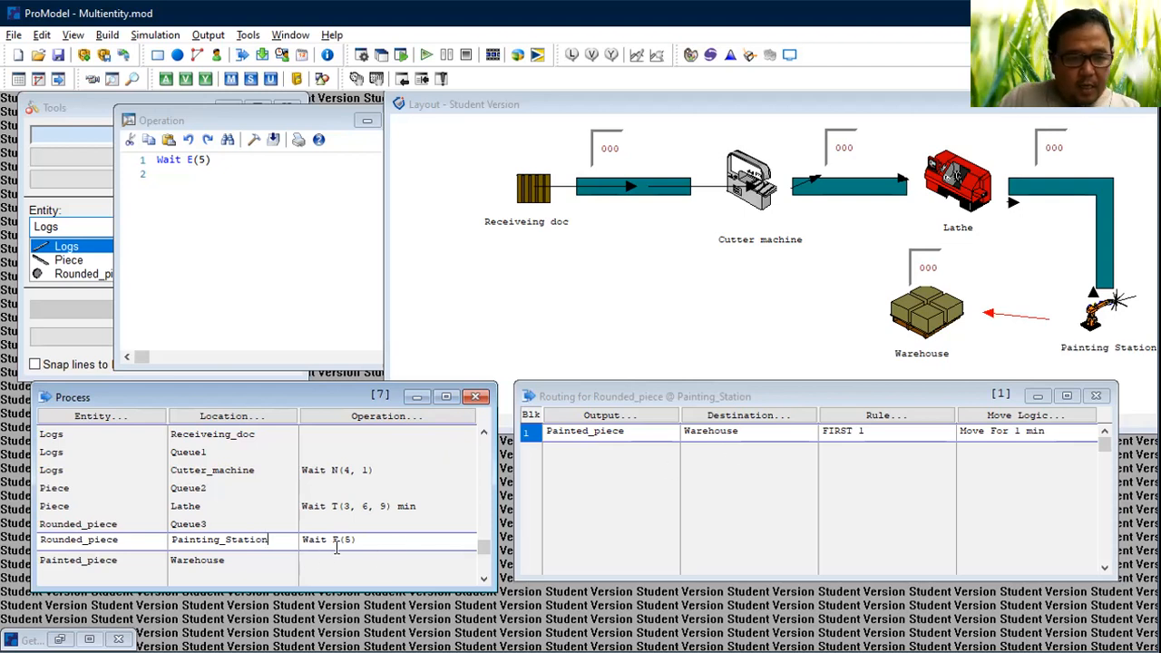
left_click(218, 560)
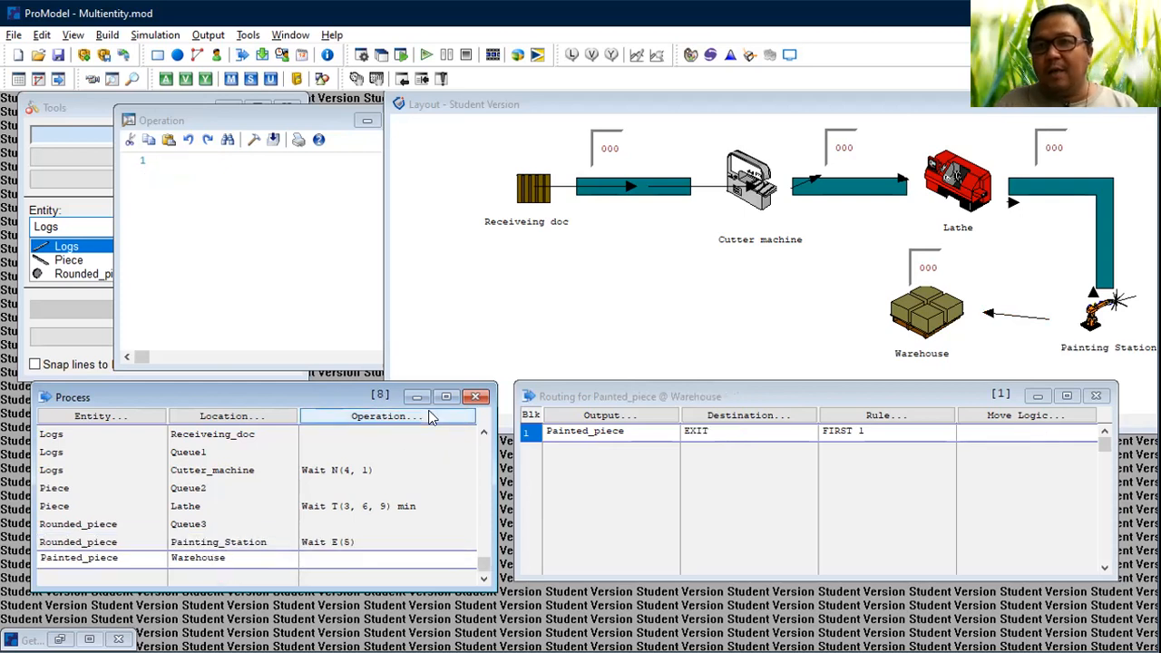
Step: Save the completed Multientity model
left_click(111, 36)
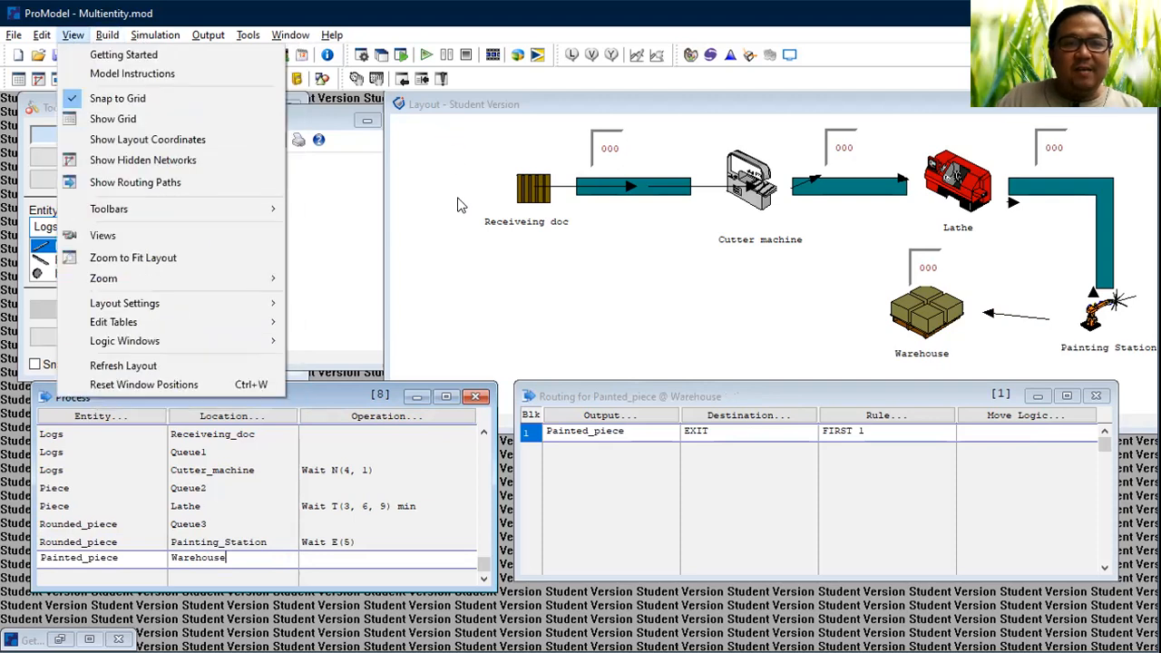
mouse_move(16, 33)
left_click(79, 122)
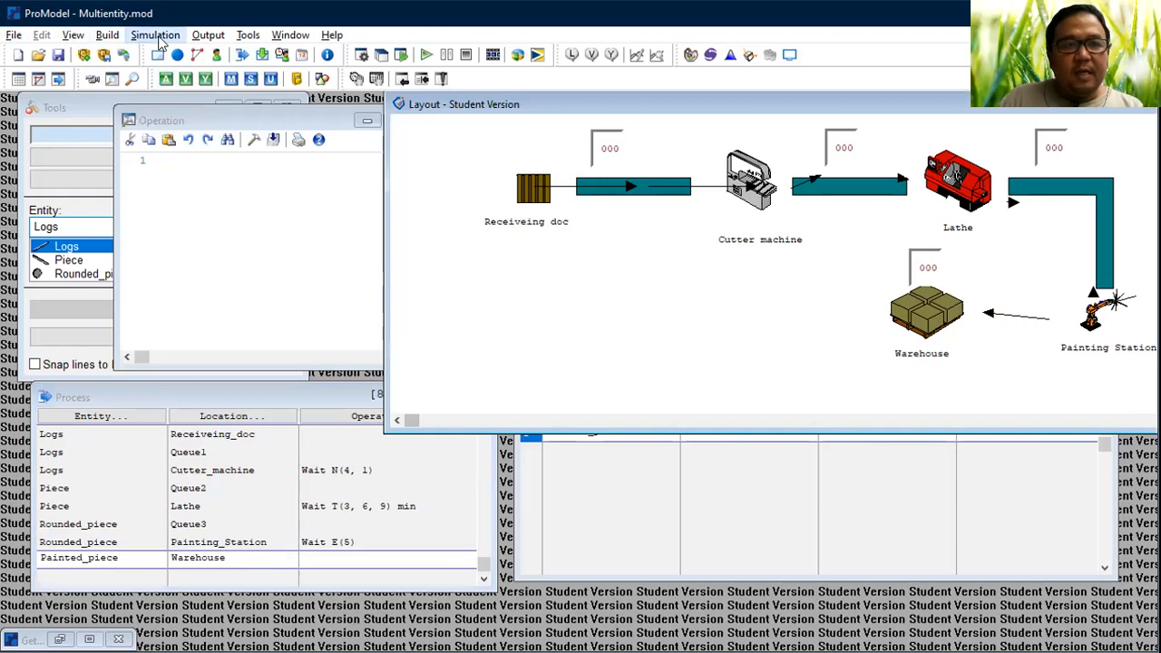
Step: Set the simulation run time to 10 hours in the simulation options
left_click(165, 38)
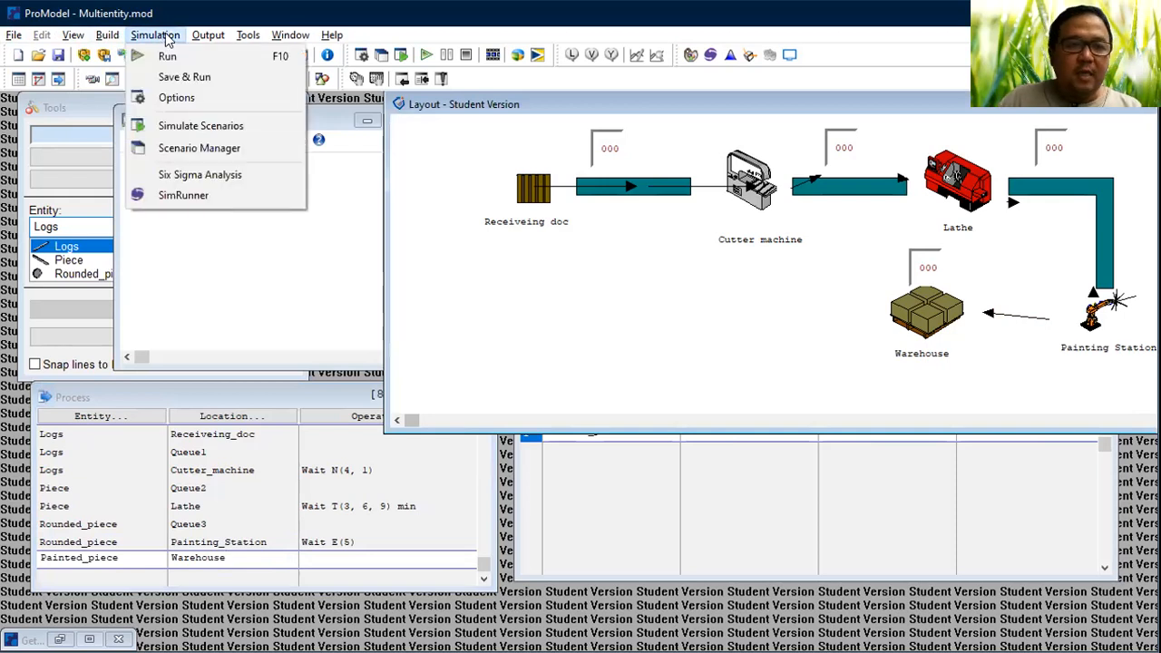
left_click(181, 99)
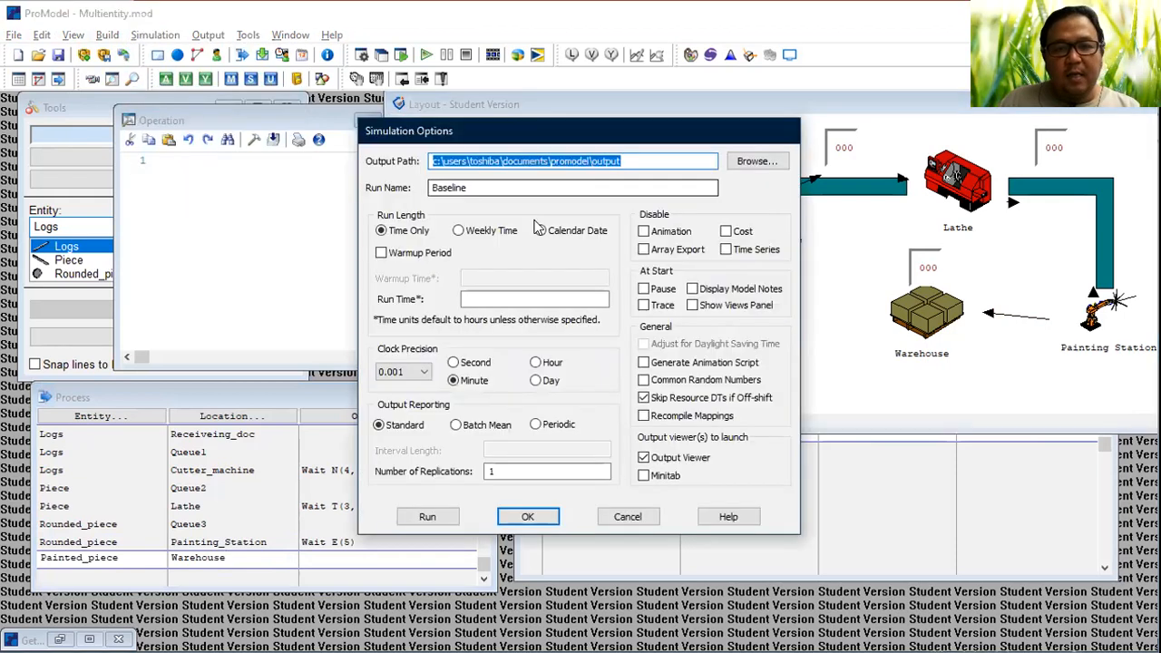
left_click(489, 301)
type("10")
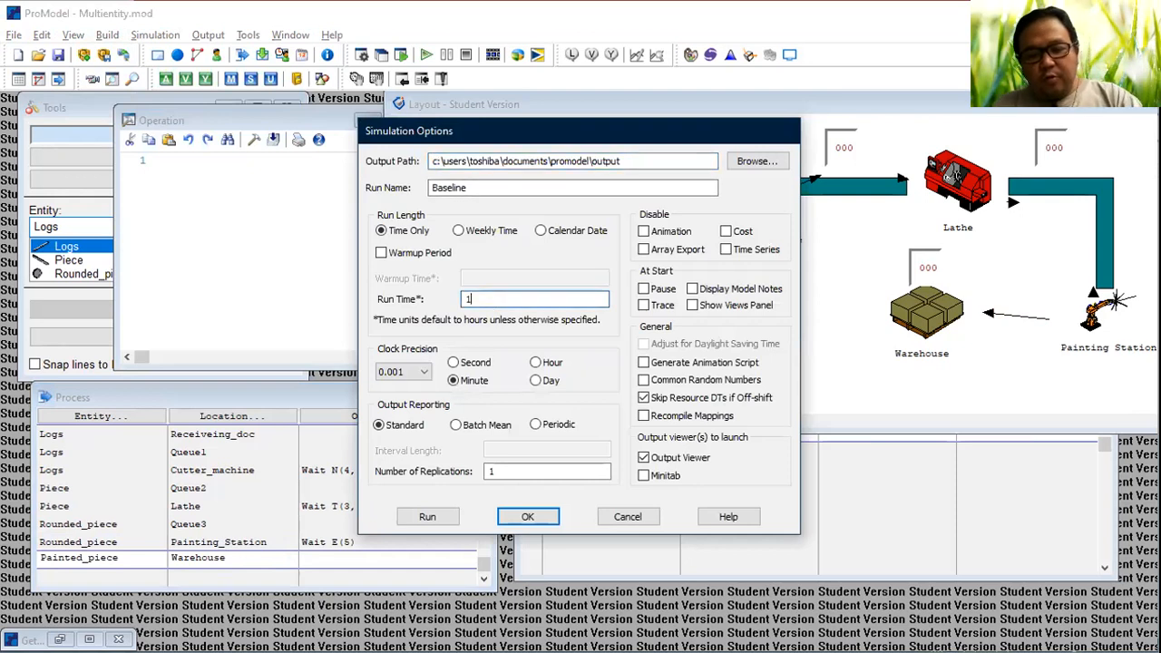
left_click(530, 517)
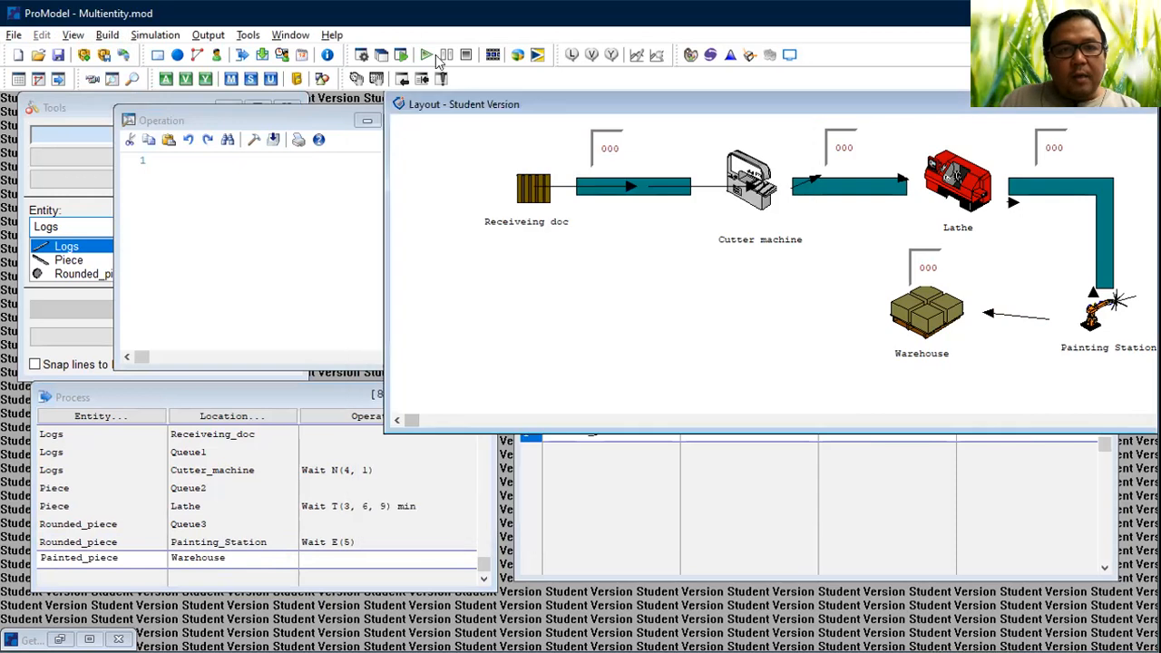
Step: Run the simulation at a slower animation speed, pausing it to inspect the flow and resuming it to the end
left_click(426, 56)
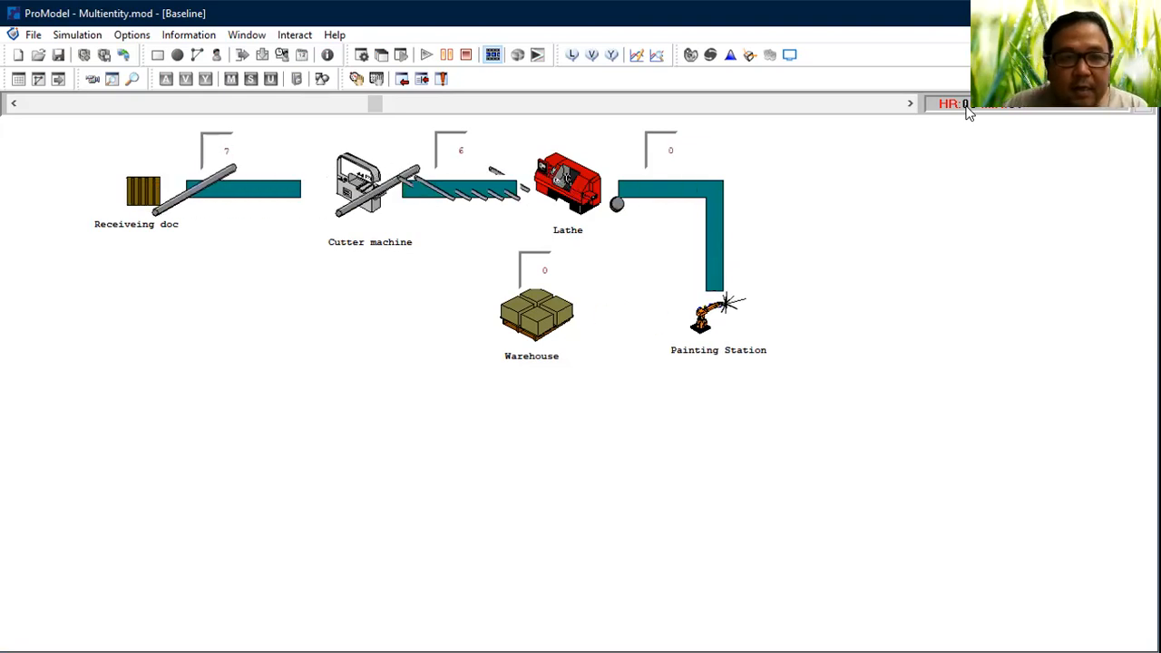
left_click(227, 104)
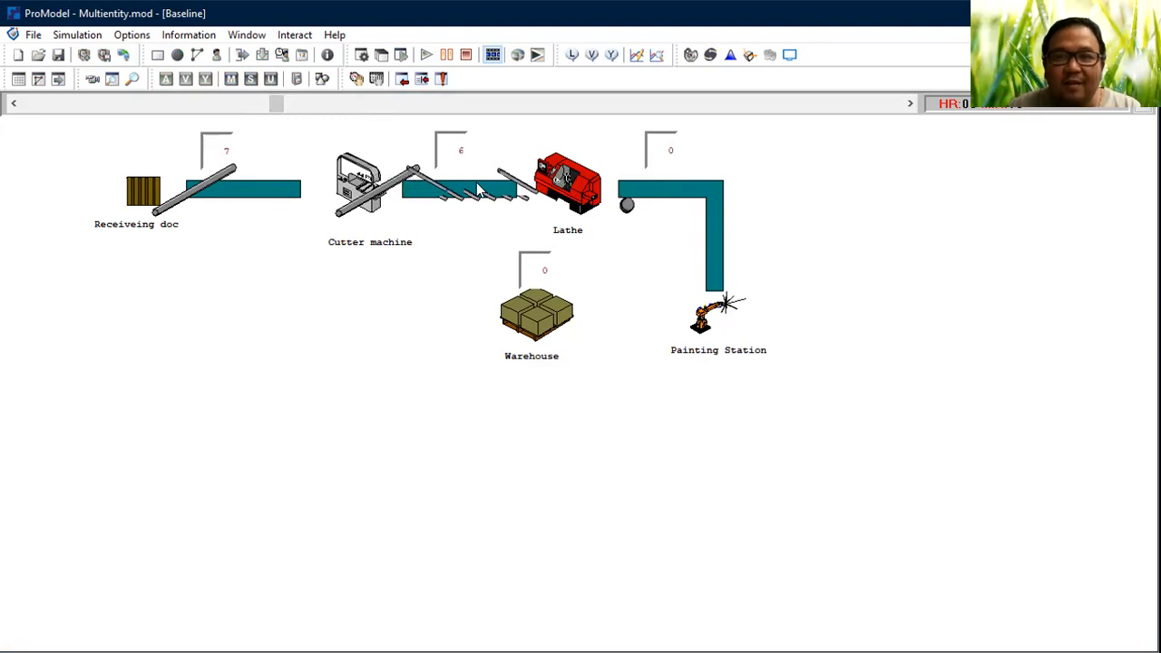
left_click(446, 56)
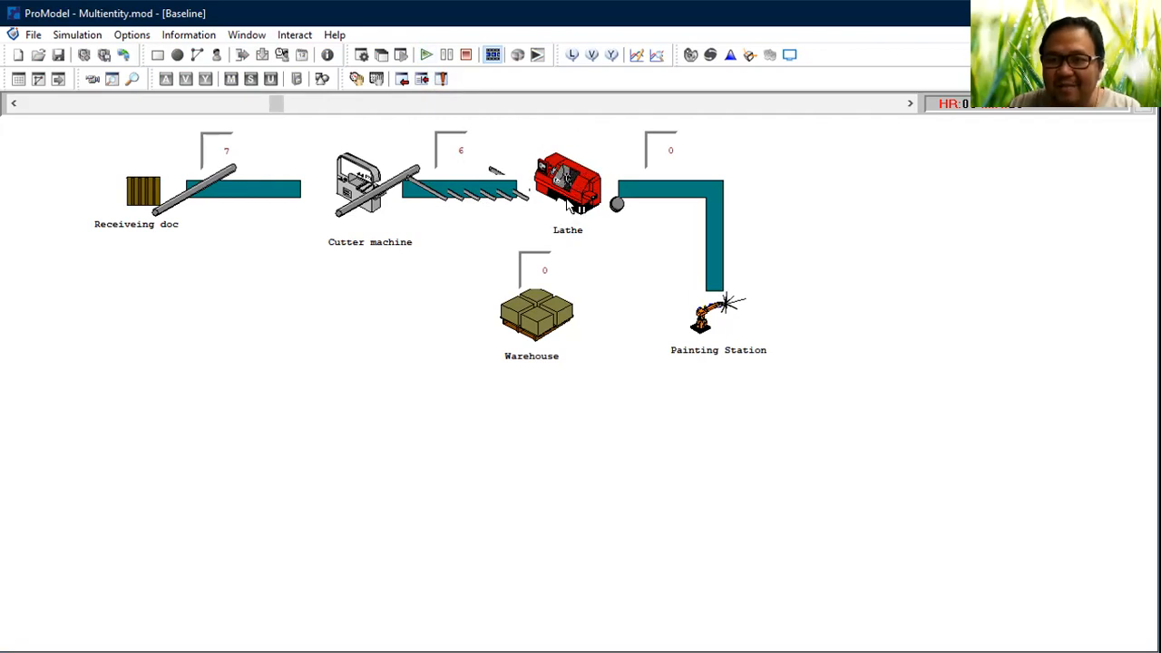
left_click(426, 54)
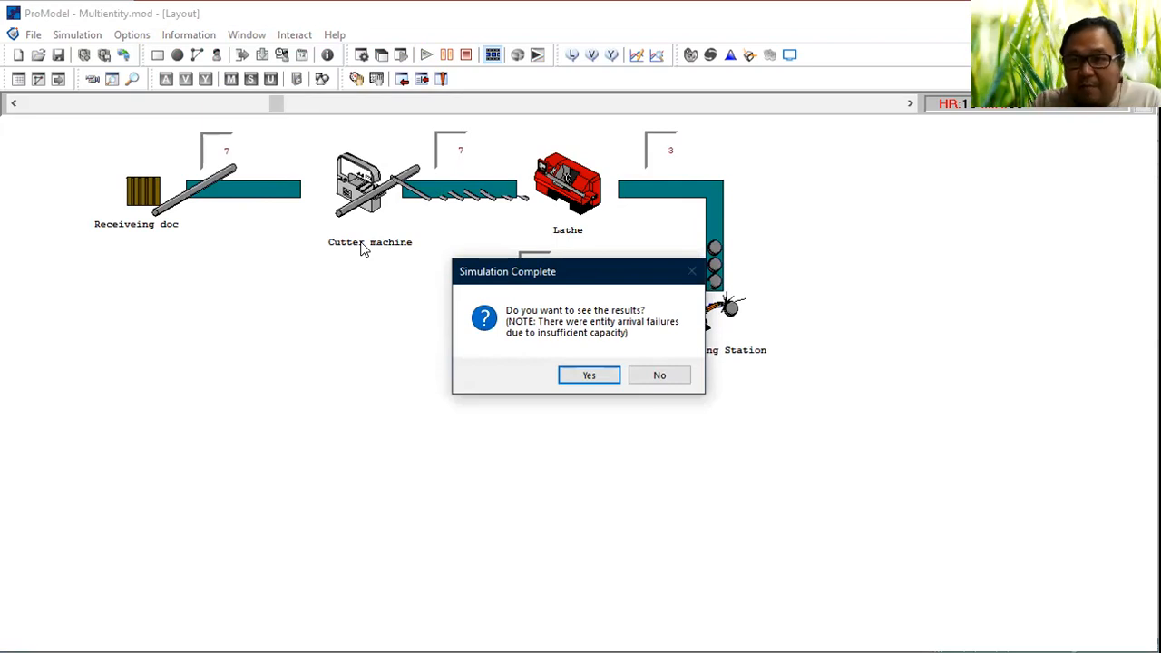
Step: Open the simulation results in a maximized Output Viewer and examine the Painted piece percentages in the Entity States chart
left_click(588, 375)
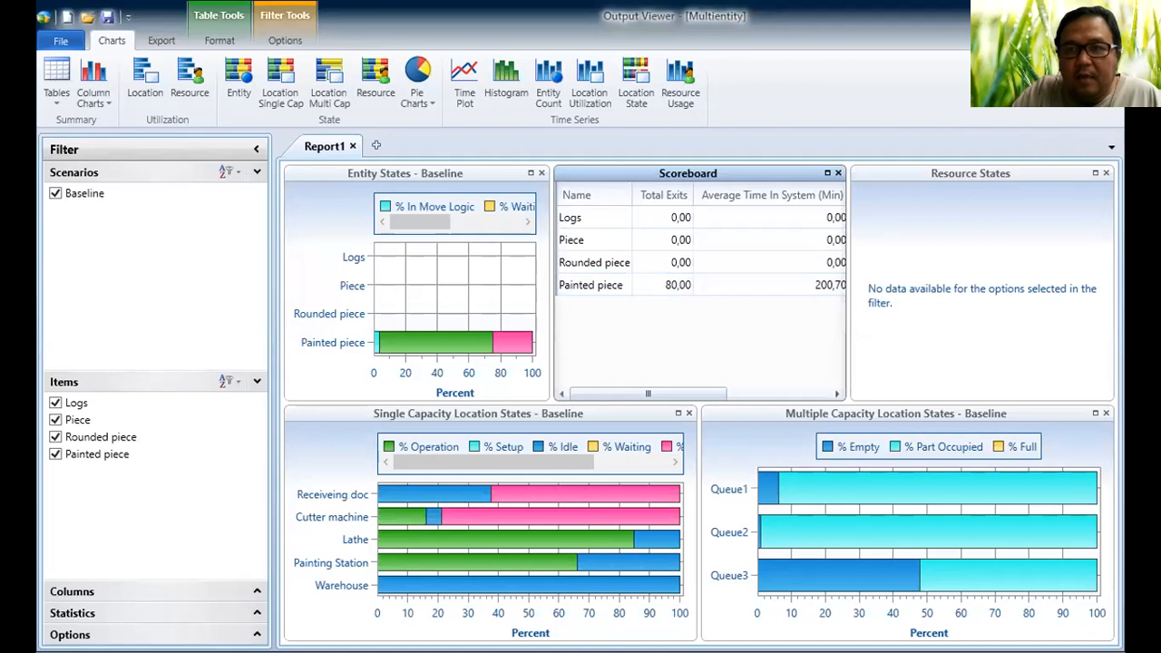
left_click(1074, 12)
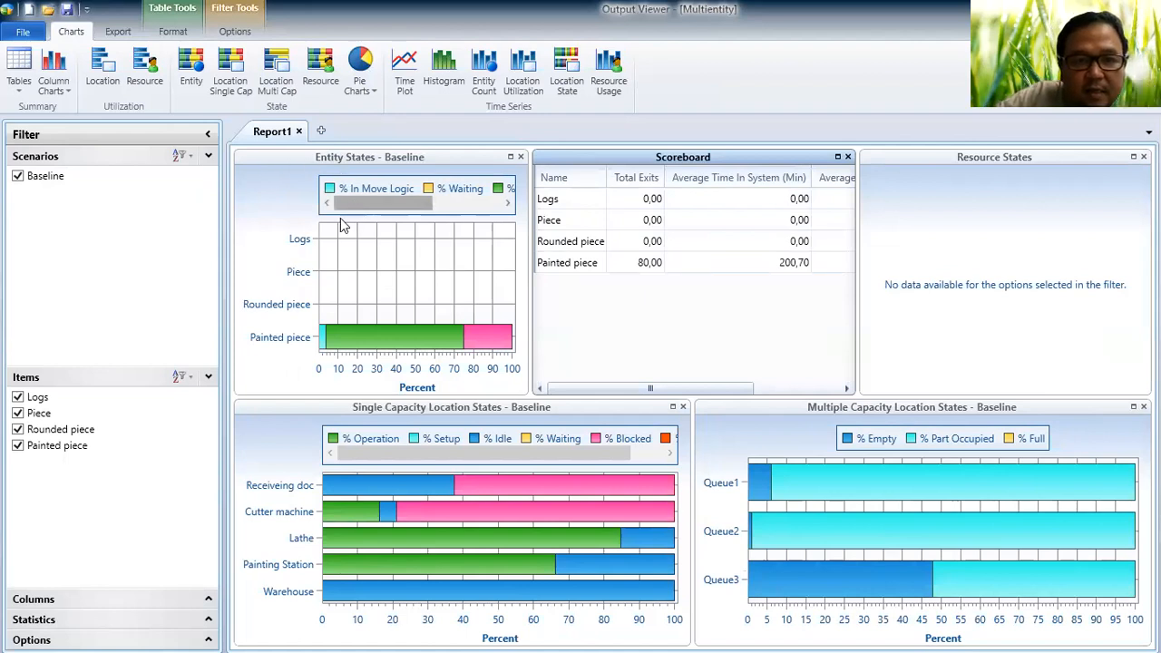
left_click_drag(461, 203, 357, 214)
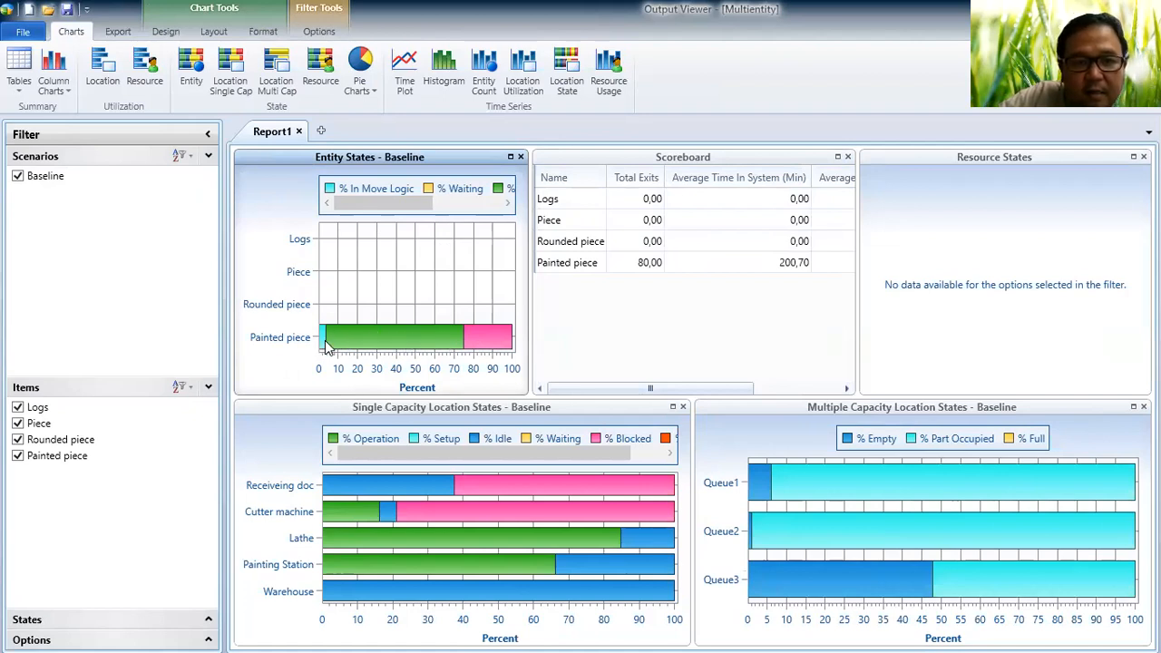
mouse_move(326, 345)
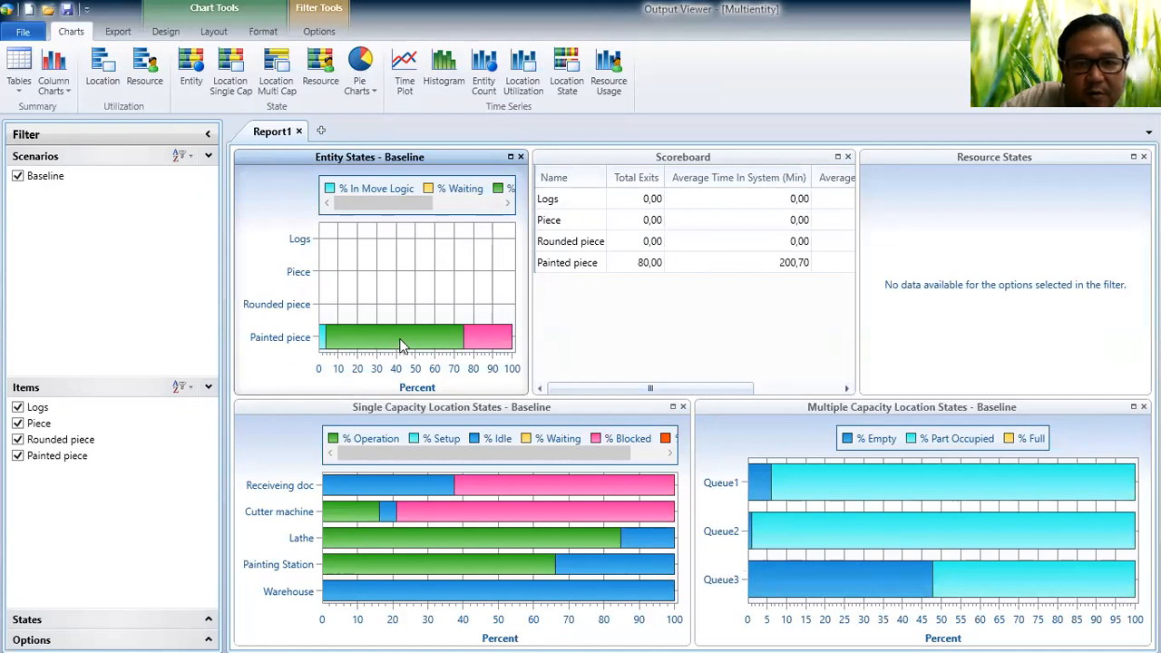
left_click_drag(402, 209, 457, 207)
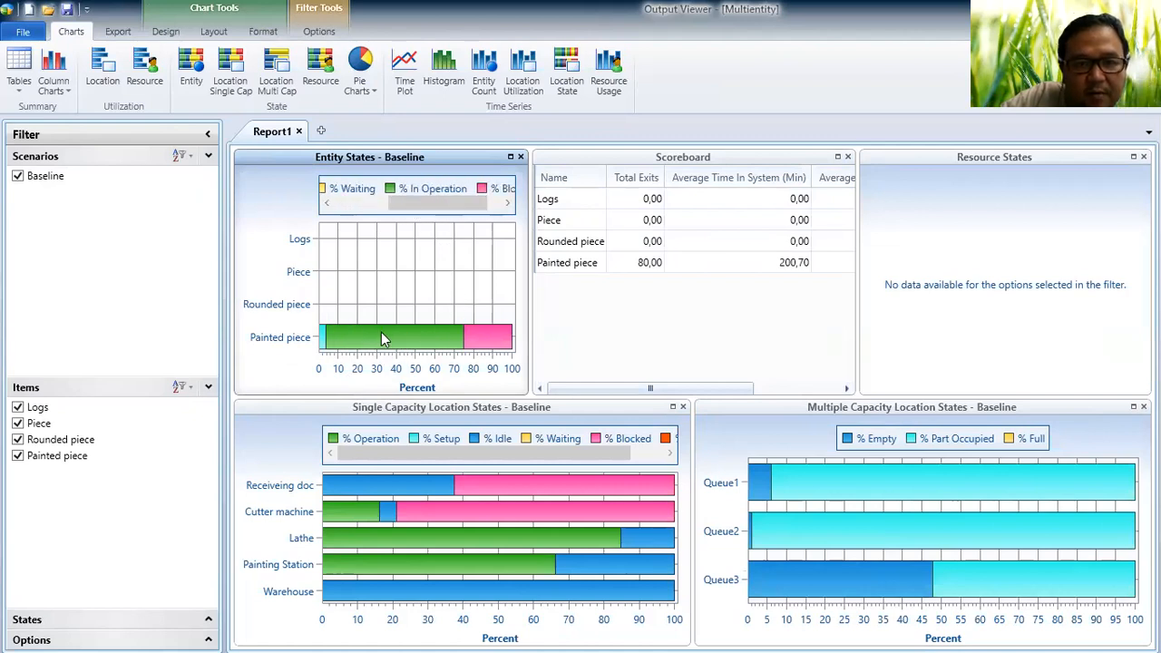
mouse_move(385, 333)
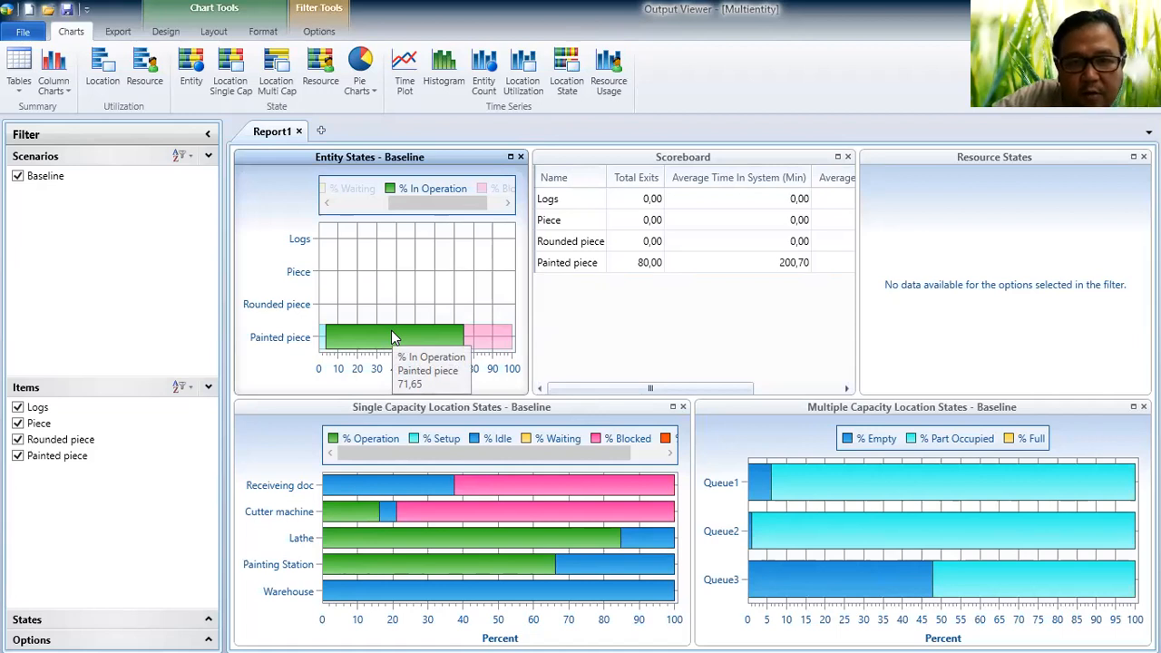
mouse_move(490, 337)
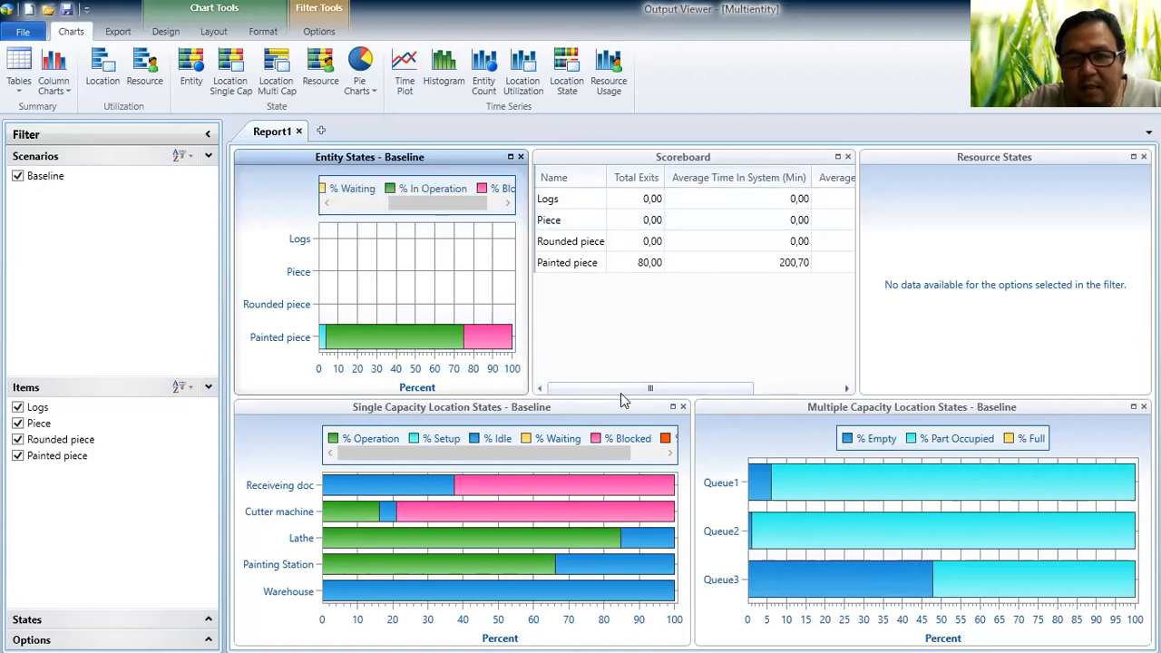
Step: Examine the Scoreboard and the state percentages of Receiveing doc, Cutter machine and Lathe in the Single Capacity Location States chart
left_click_drag(622, 390, 597, 401)
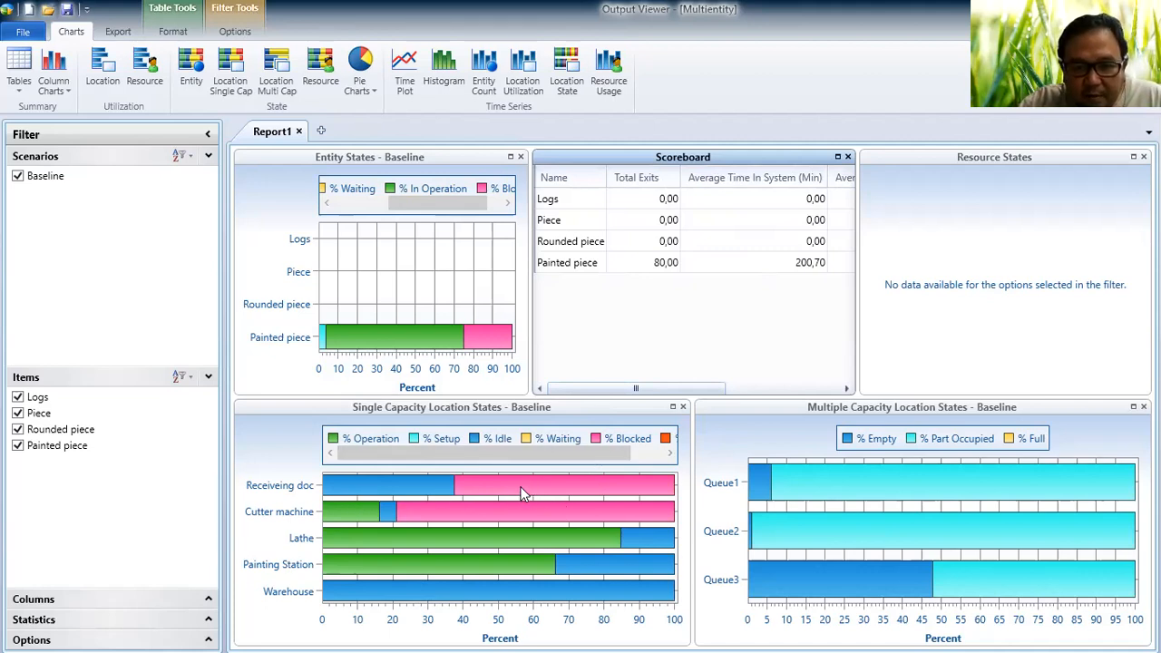
mouse_move(524, 490)
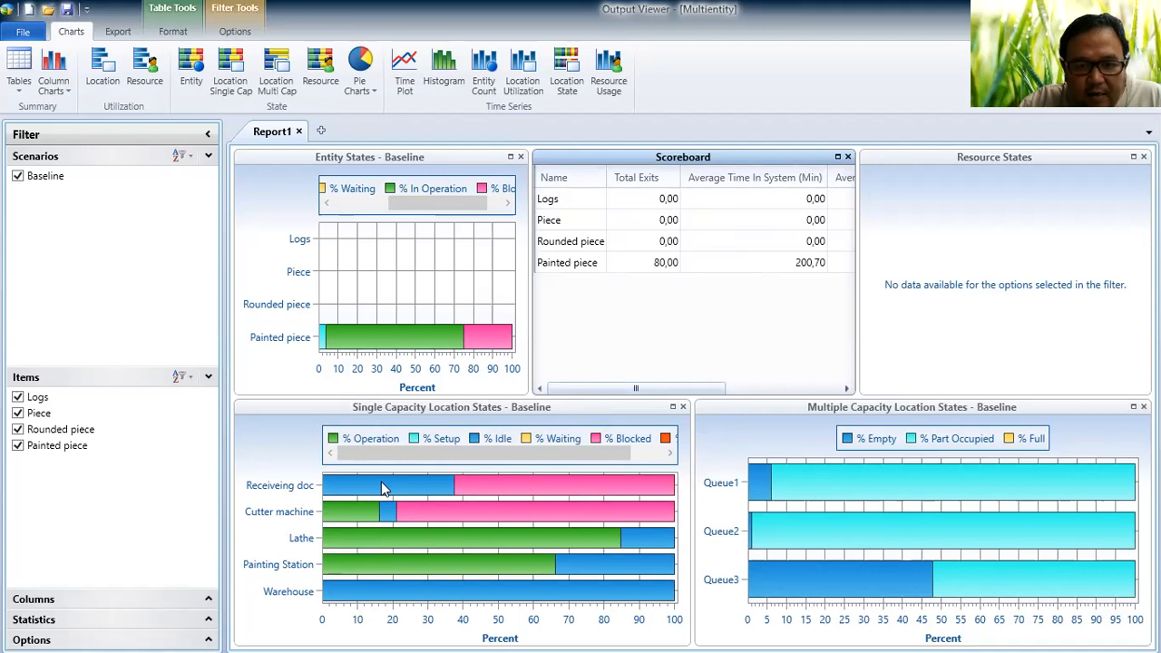
mouse_move(383, 487)
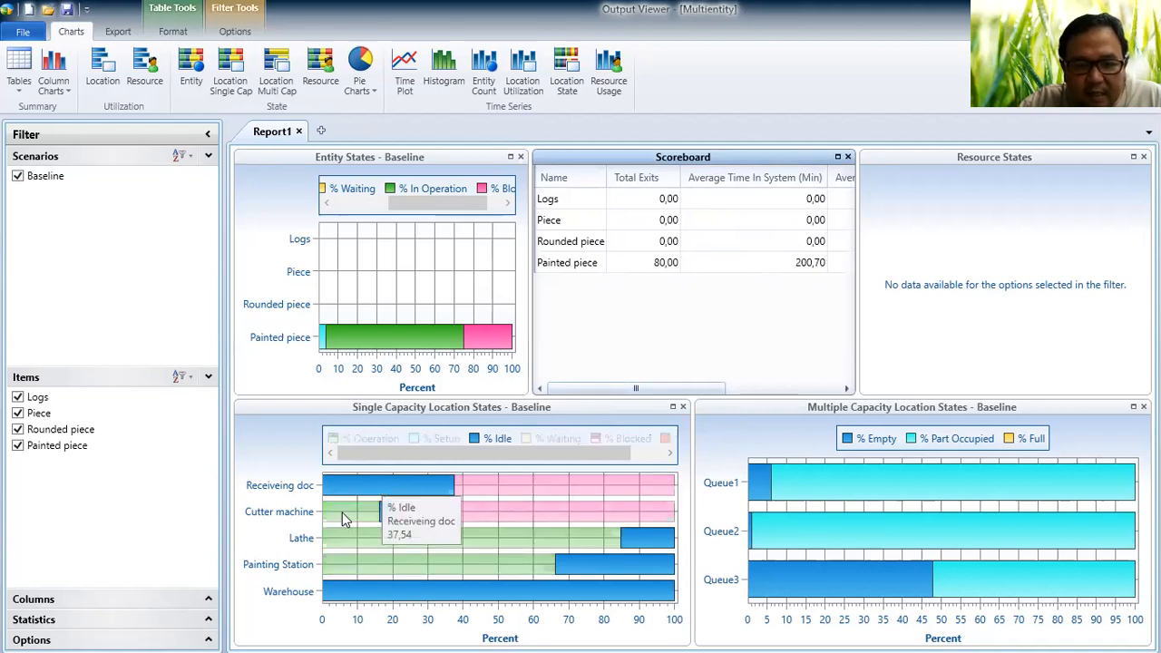
mouse_move(345, 519)
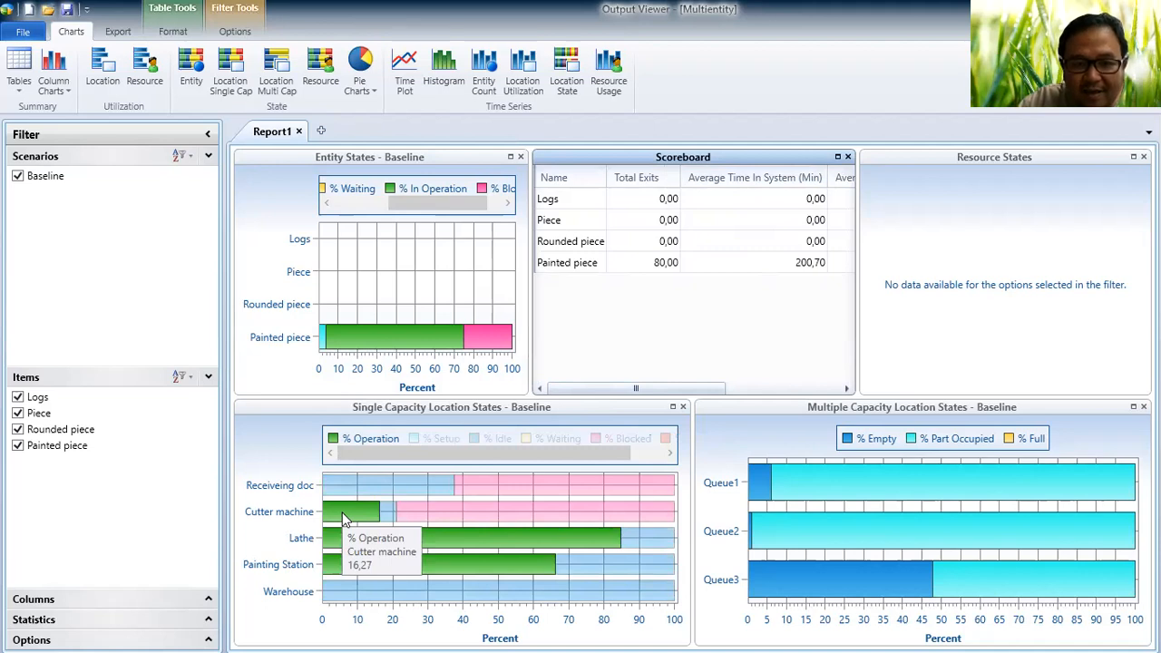
mouse_move(445, 522)
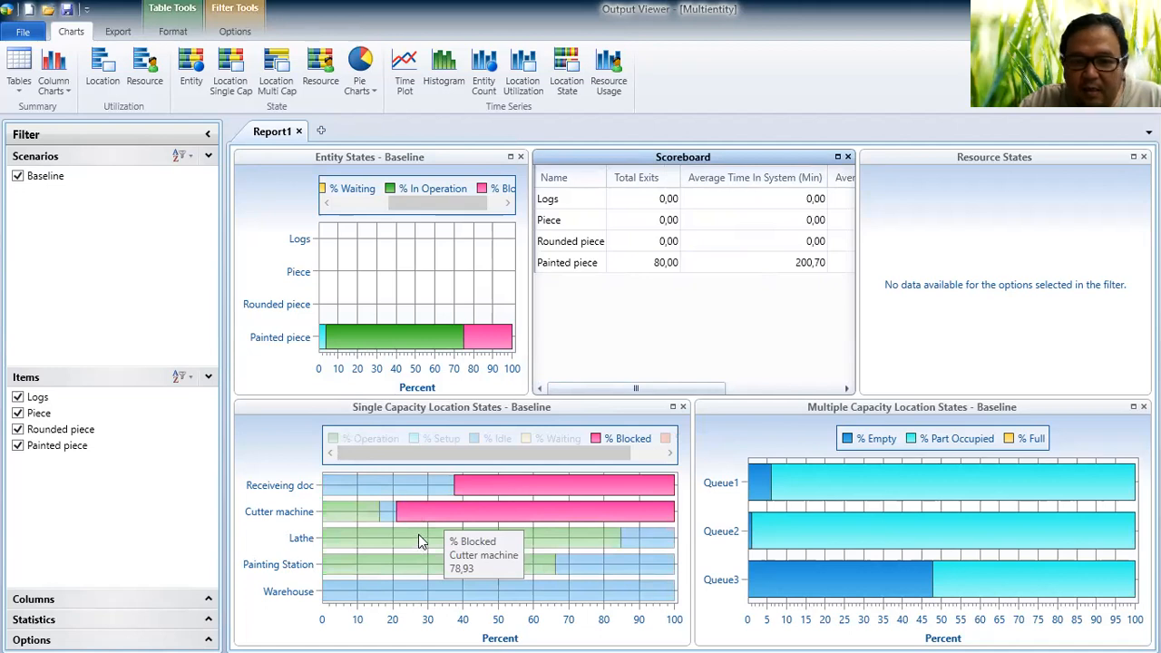
mouse_move(400, 545)
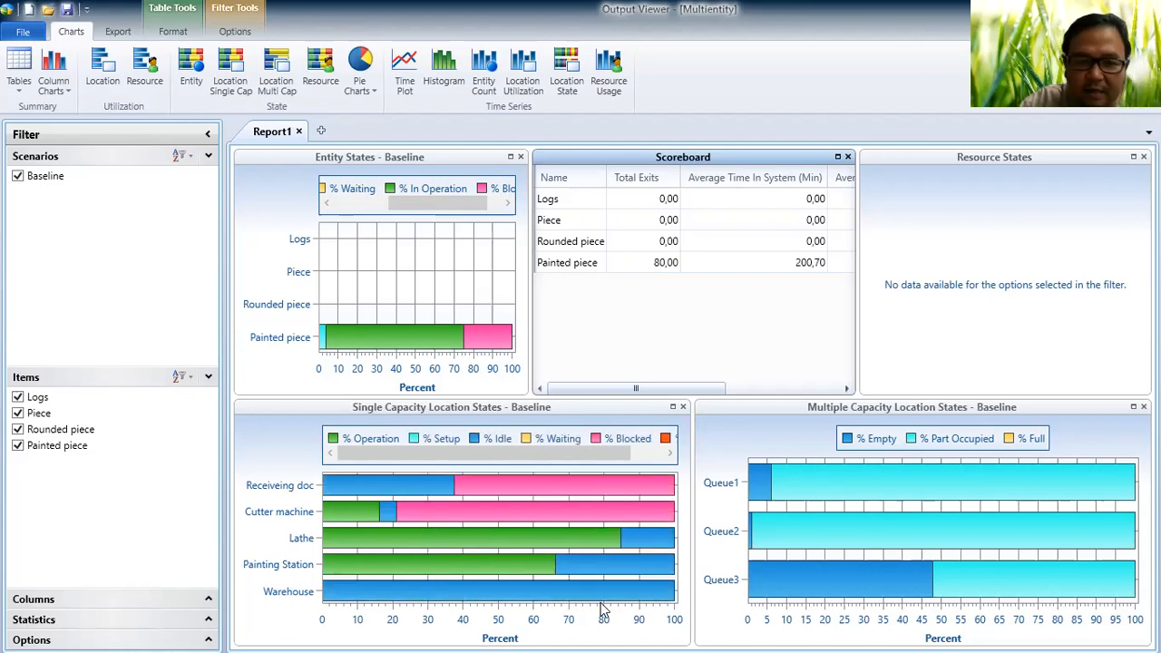
Step: Examine the Single Capacity and Multiple Capacity Location States charts for the baseline scenario
mouse_move(603, 599)
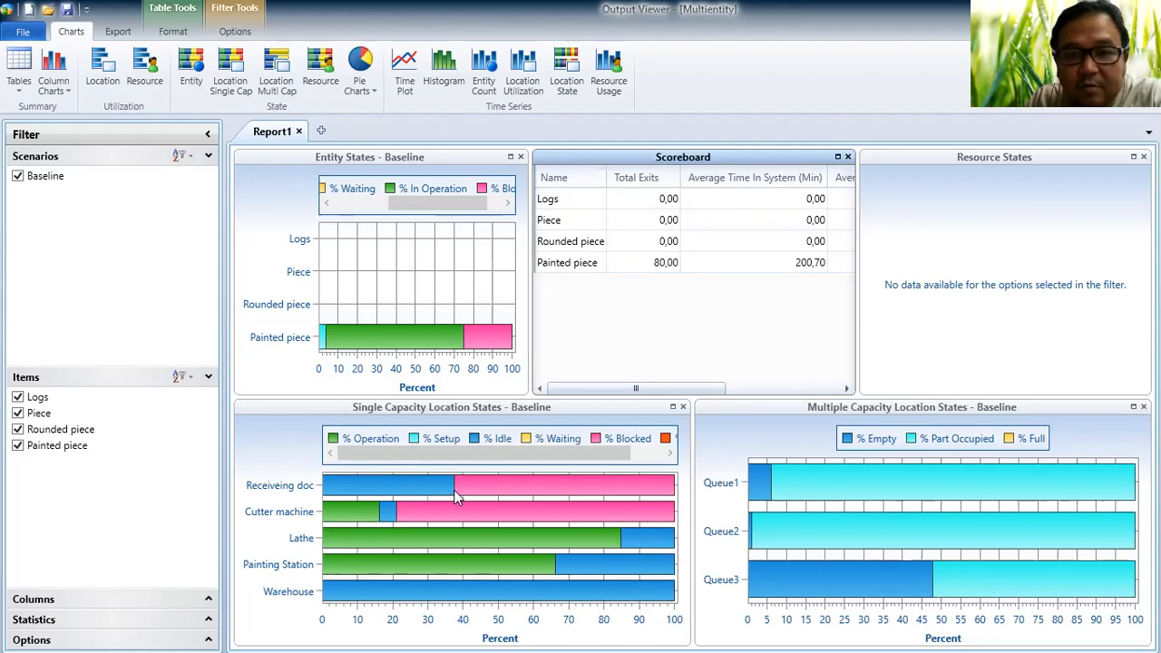
mouse_move(468, 491)
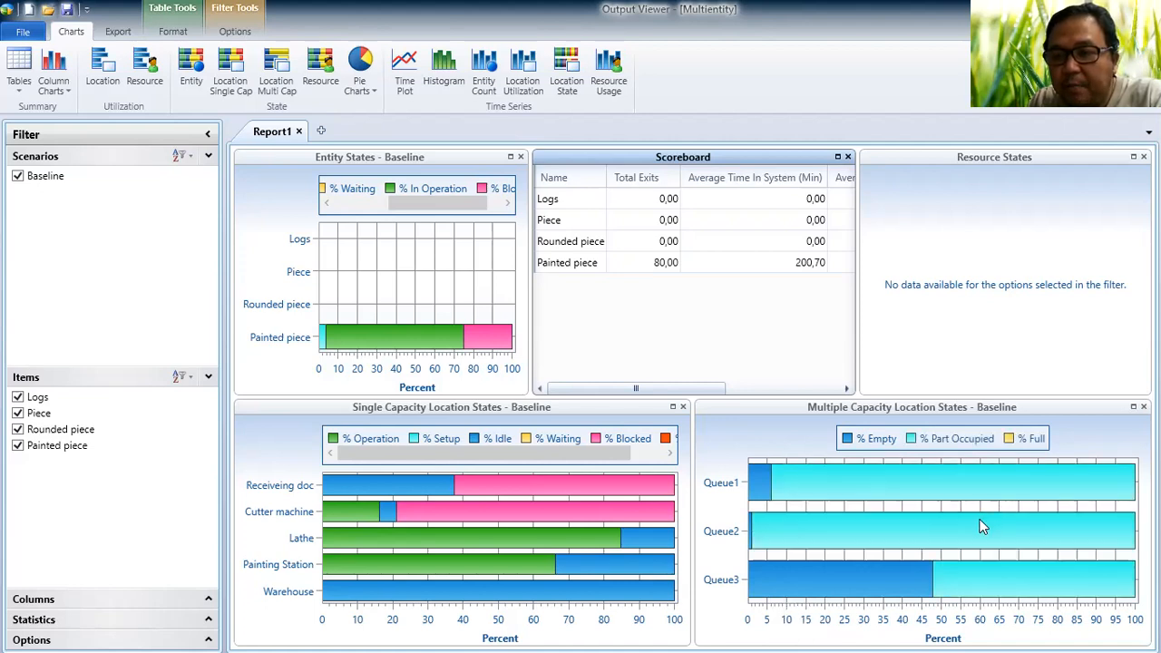
mouse_move(969, 537)
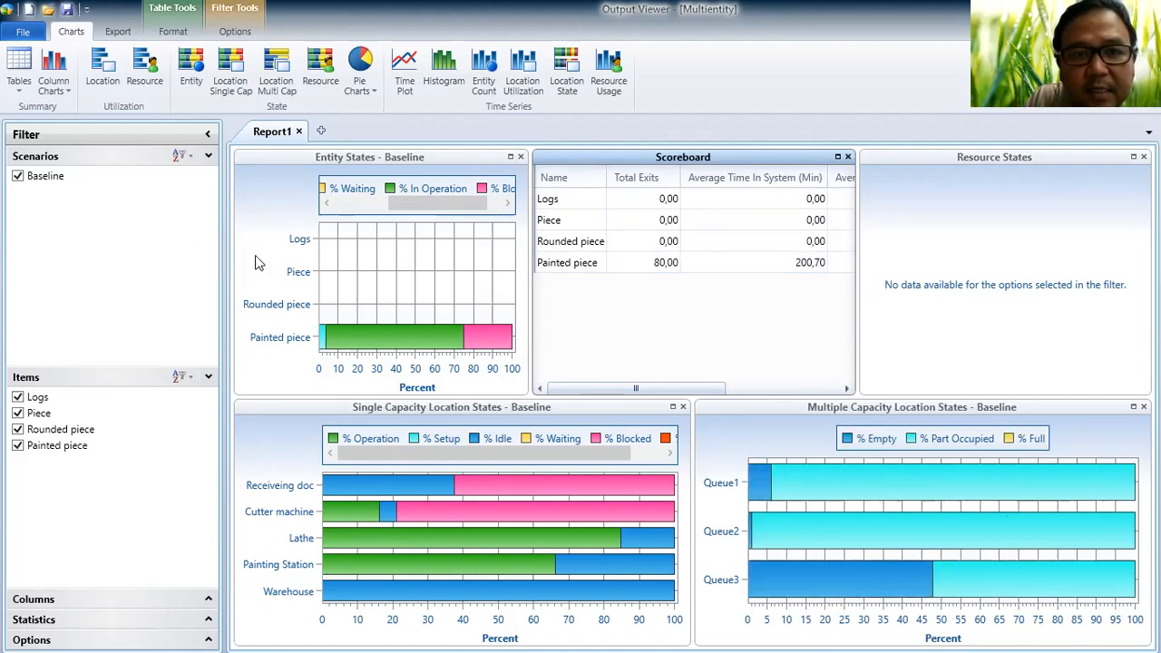
Step: Open the Entity Summary table and review all its columns, from total exits to average time blocked
left_click(18, 81)
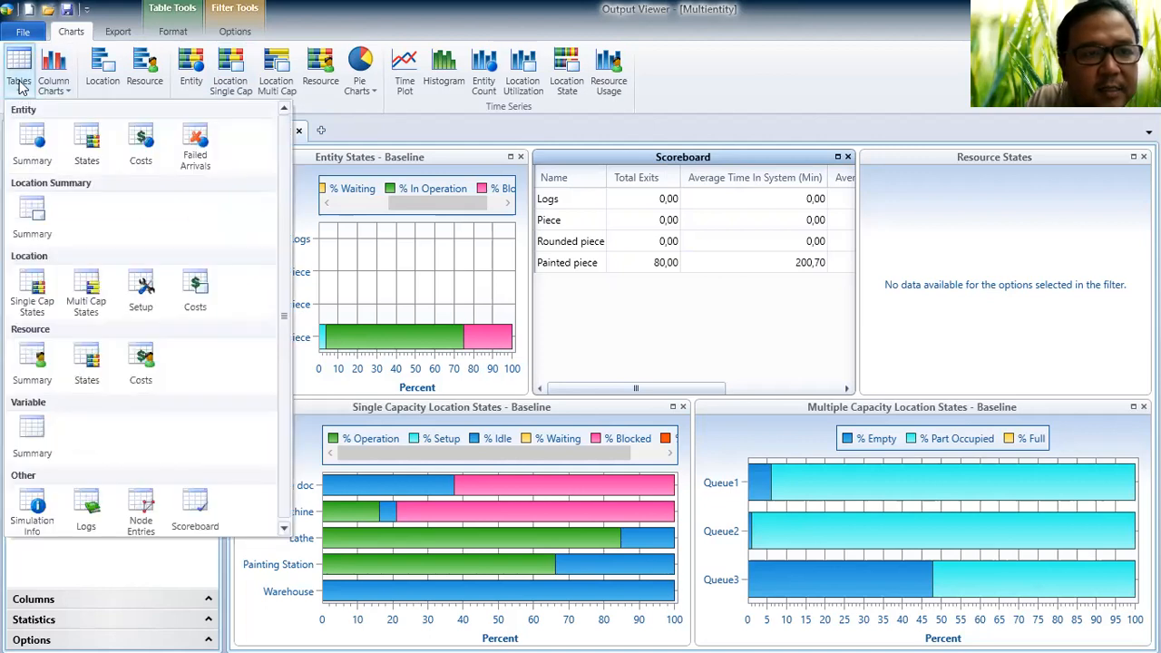
left_click(32, 139)
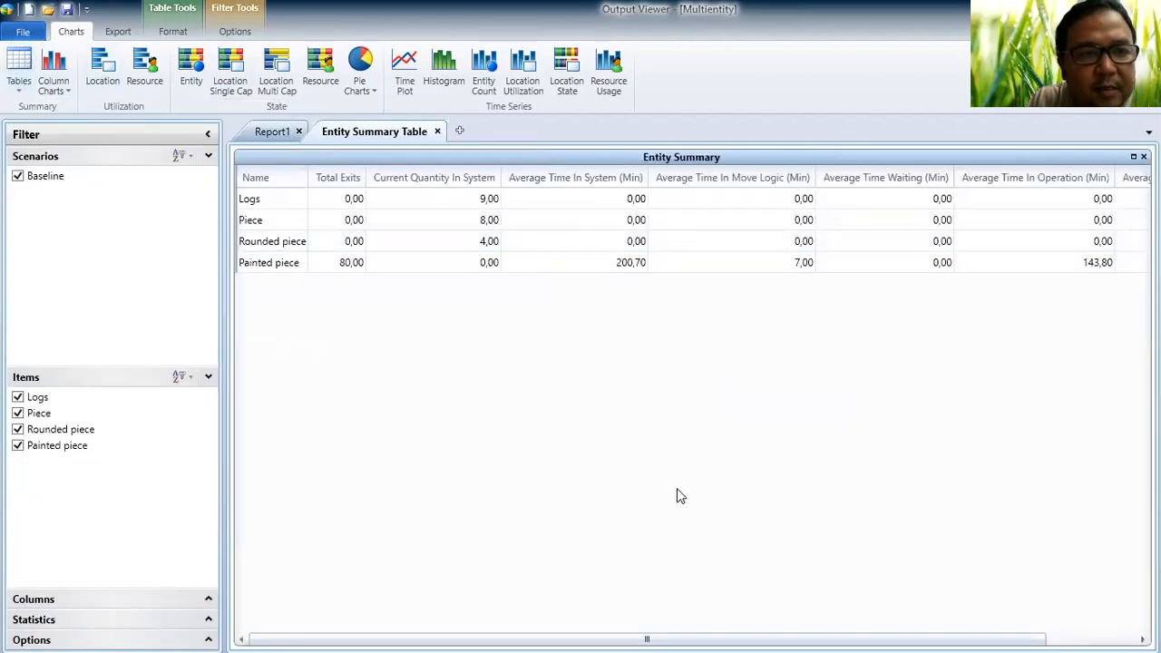
left_click_drag(639, 633, 843, 629)
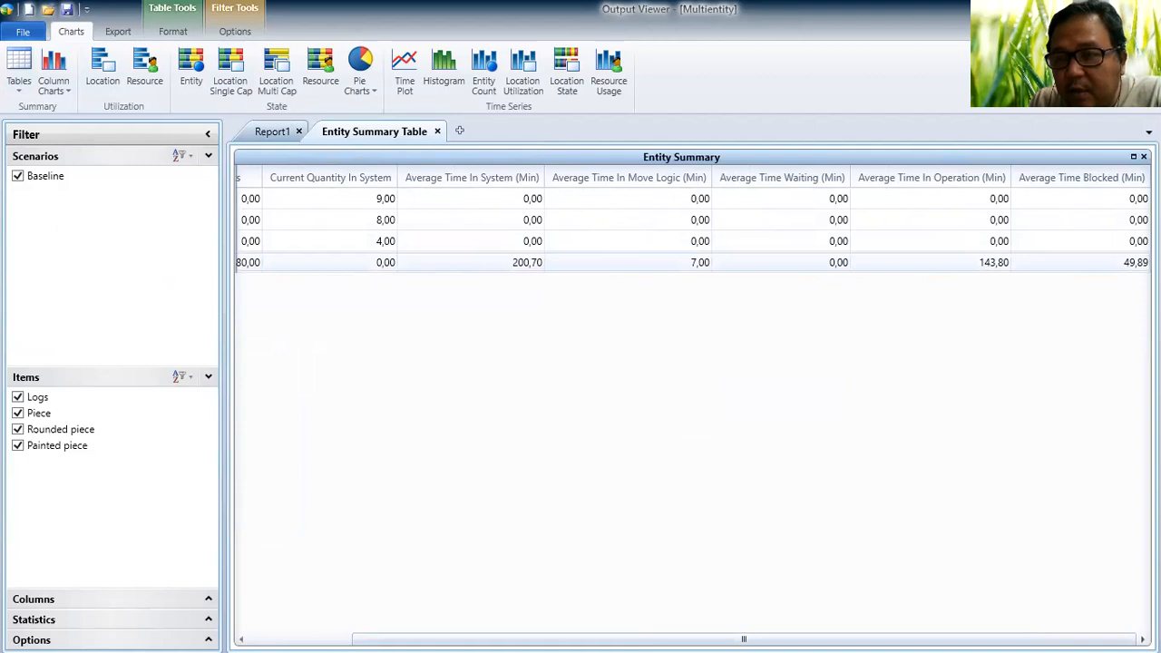
left_click_drag(719, 635, 578, 631)
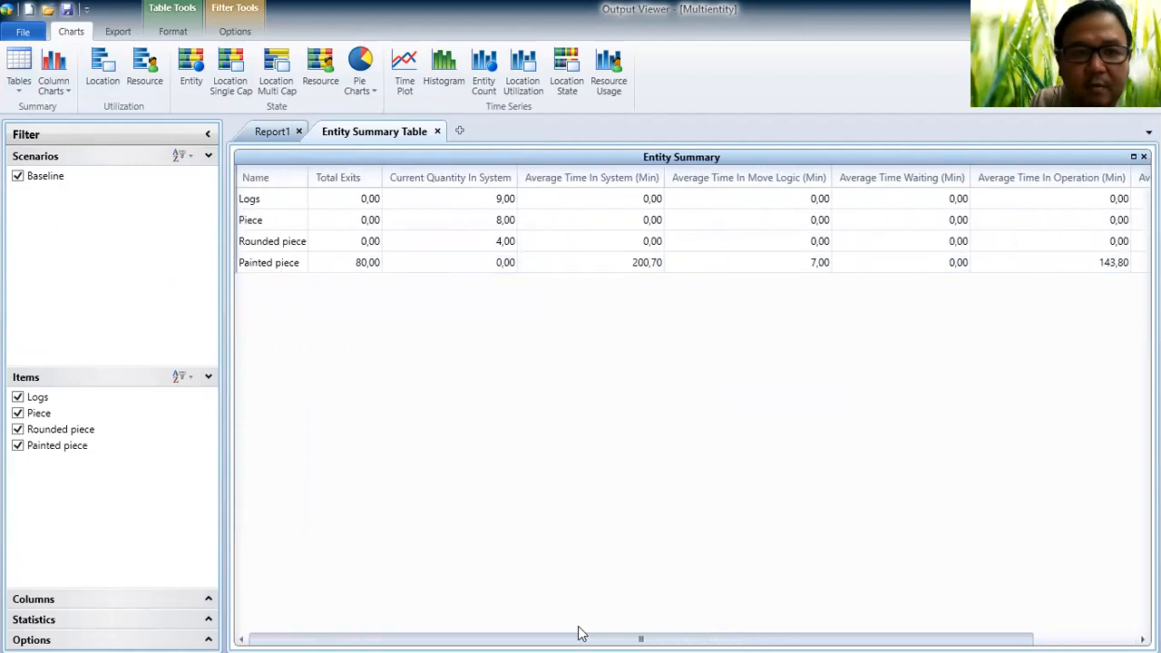
Step: Review the entity Failed Arrivals table and the Location Summary table
left_click(17, 91)
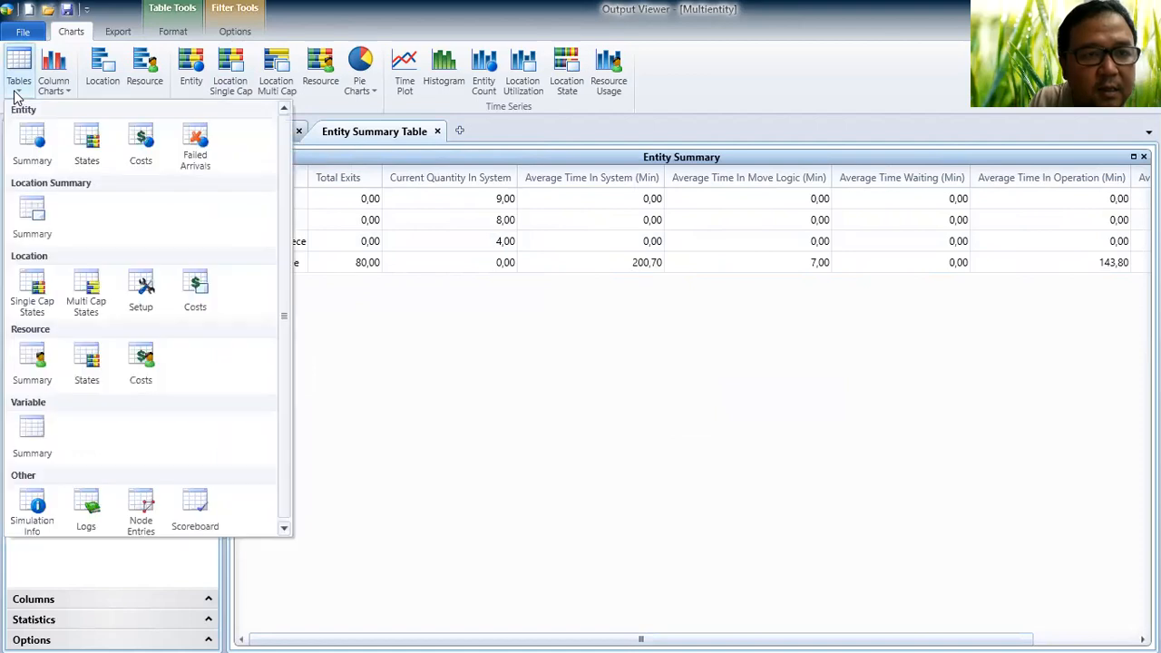
left_click(199, 143)
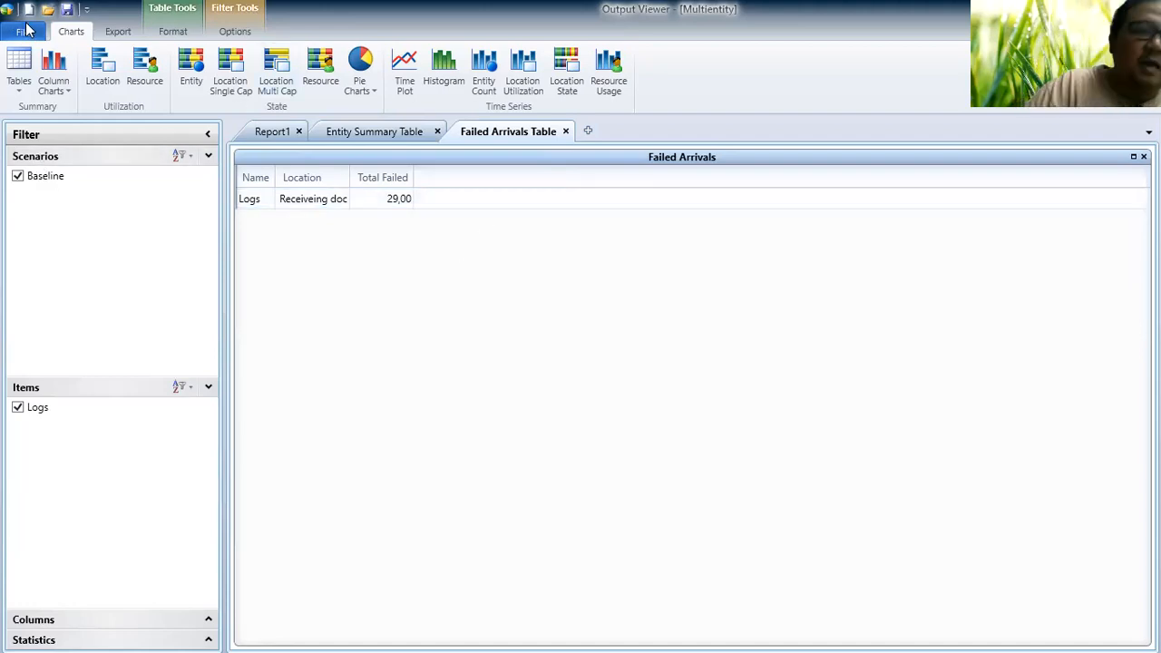
left_click(19, 76)
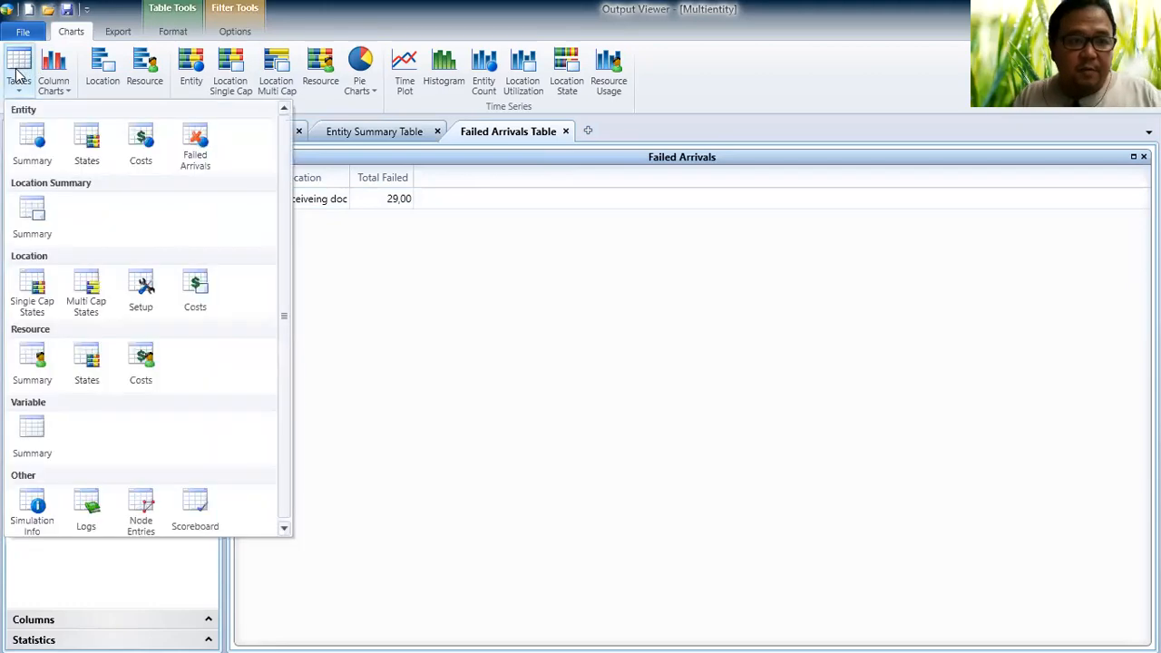
left_click(37, 216)
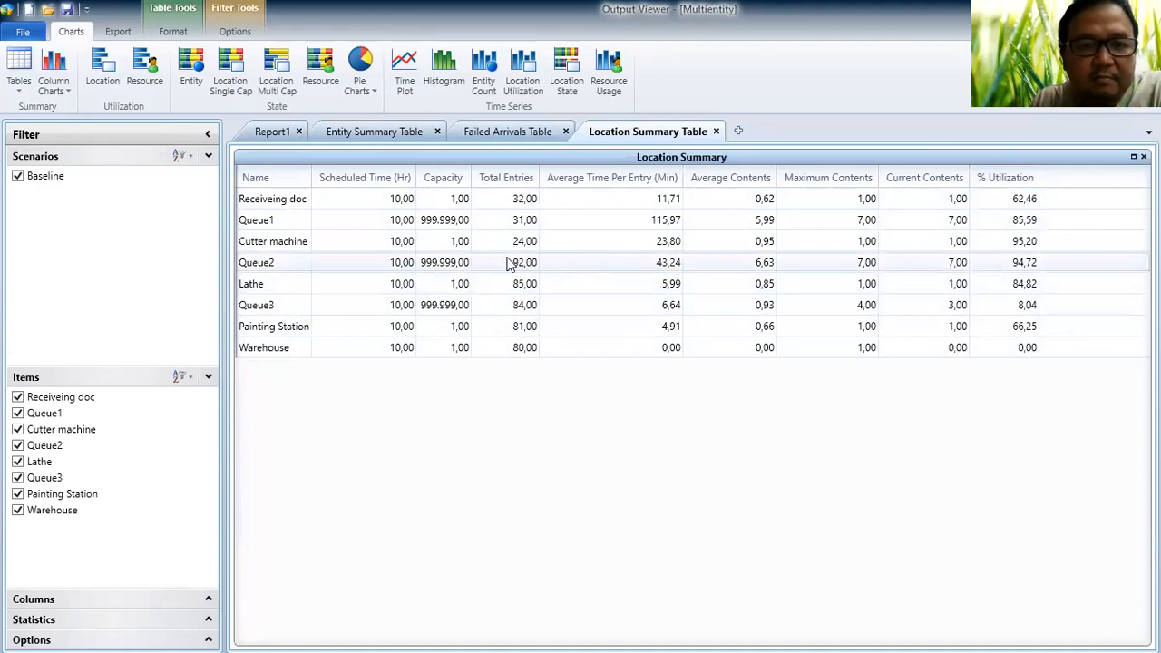
Step: Open the multiple-capacity location states table and examine the part-occupied percentages of the three queues
left_click(20, 65)
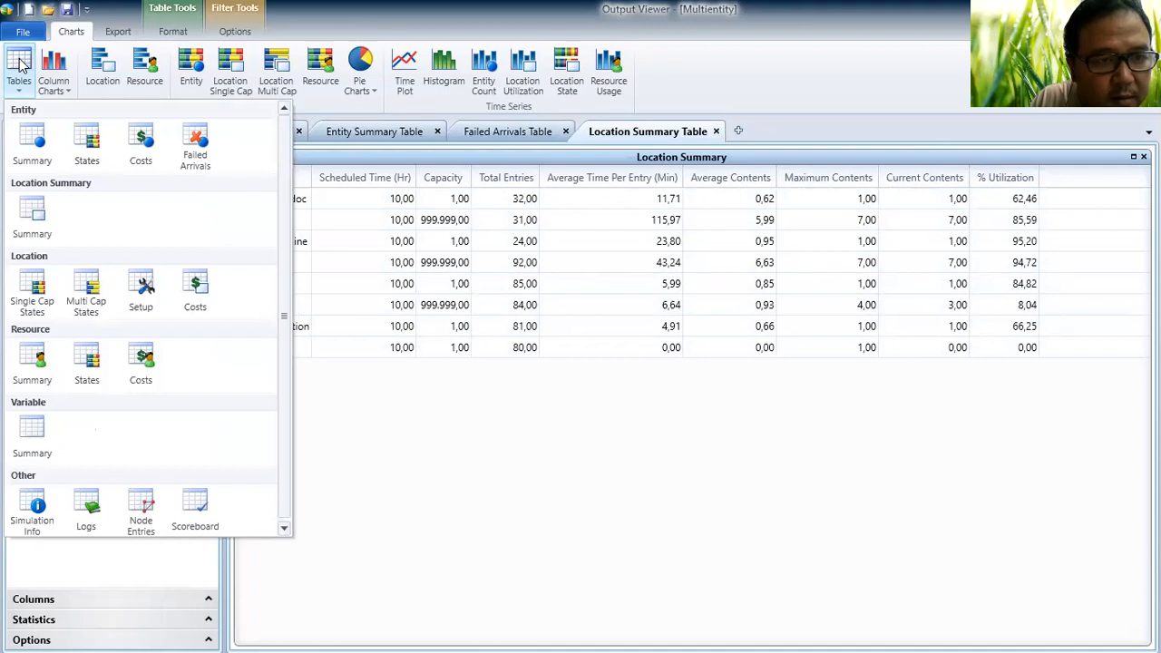
left_click(86, 290)
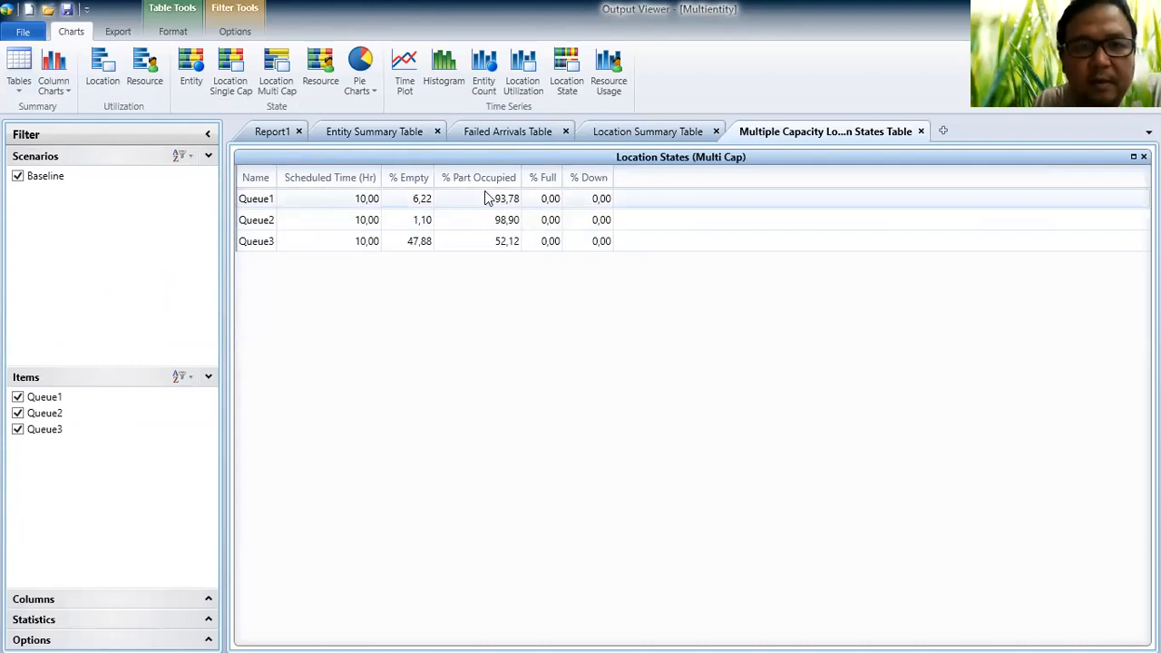
left_click(501, 200)
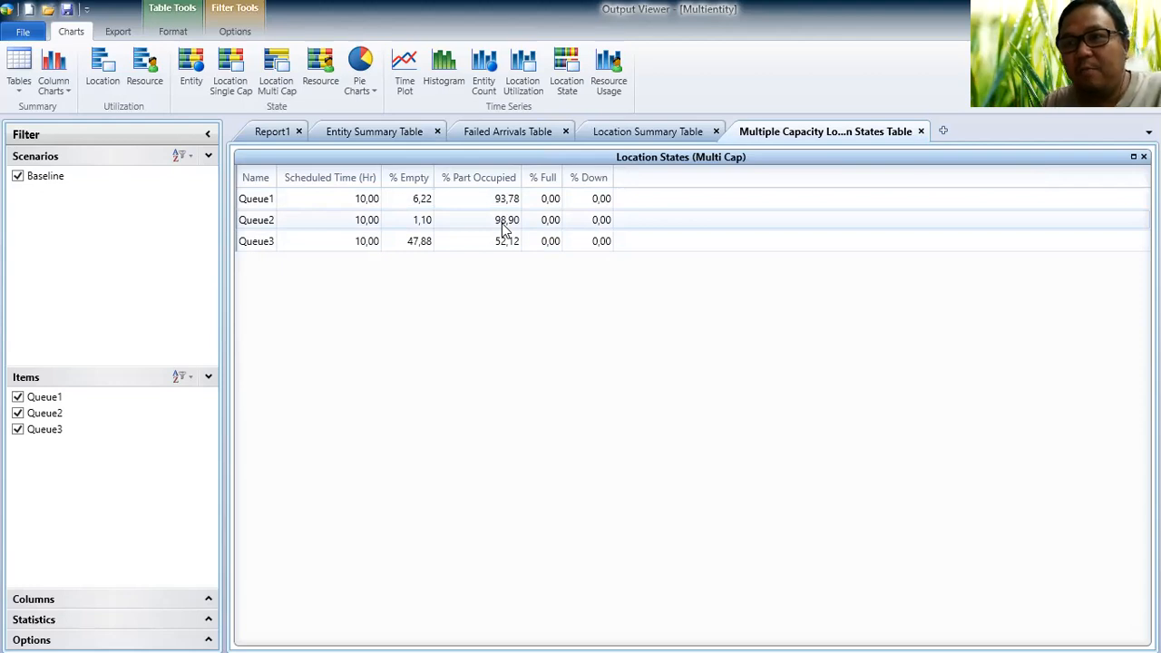
left_click(18, 83)
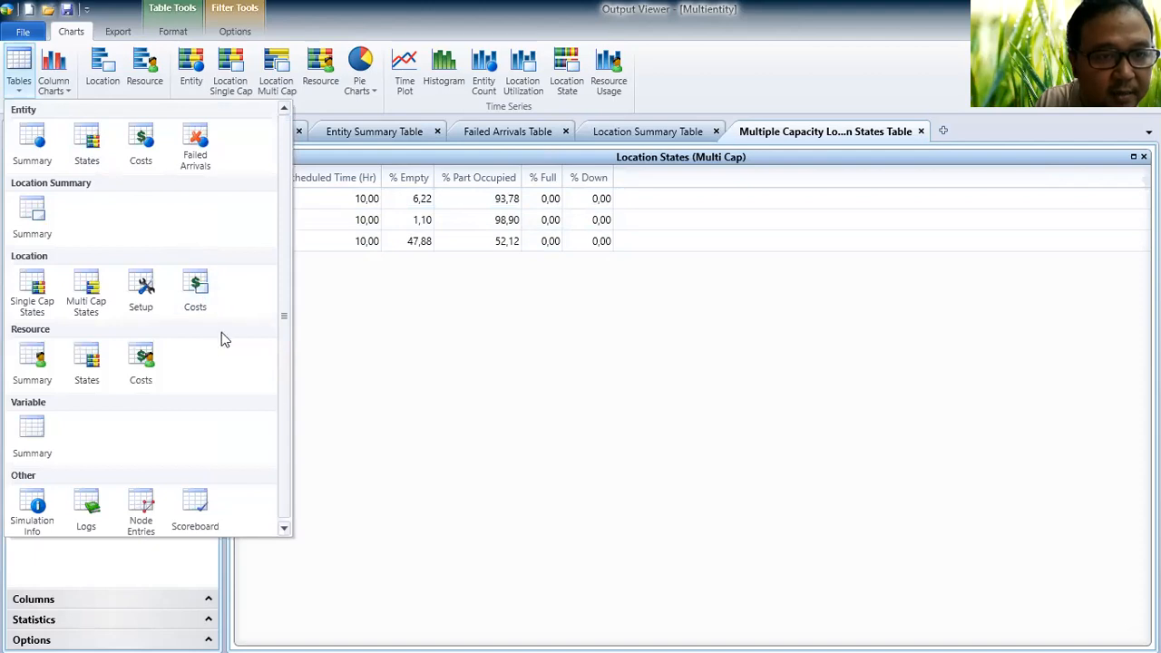
left_click(512, 336)
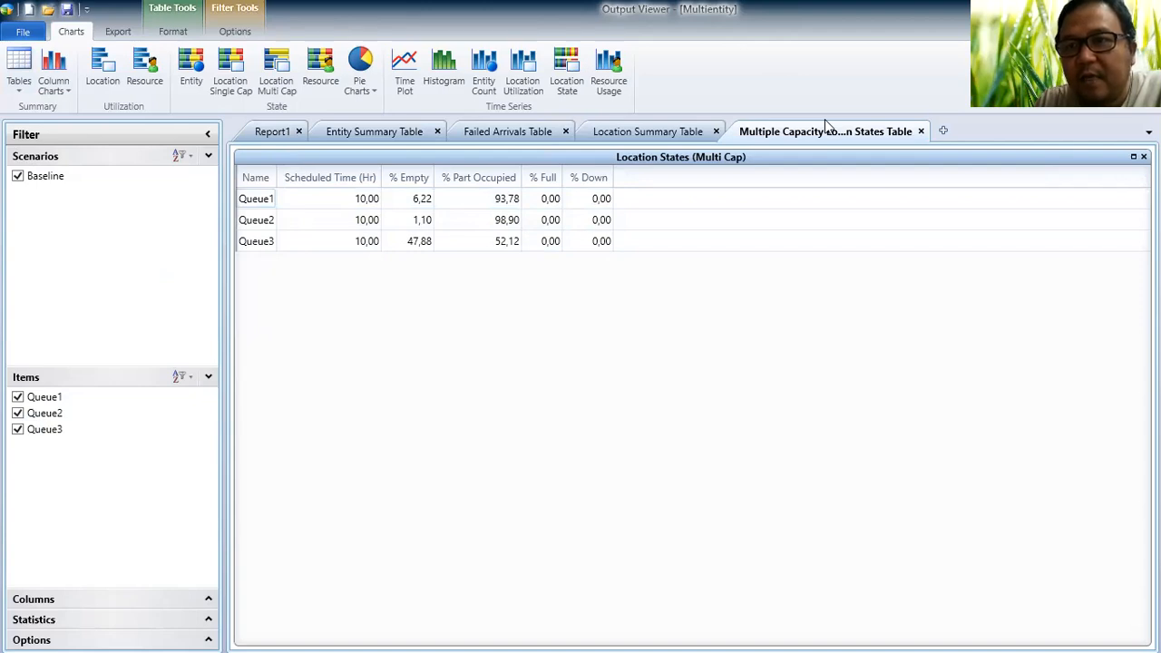
scroll(159, 102, "down", 1)
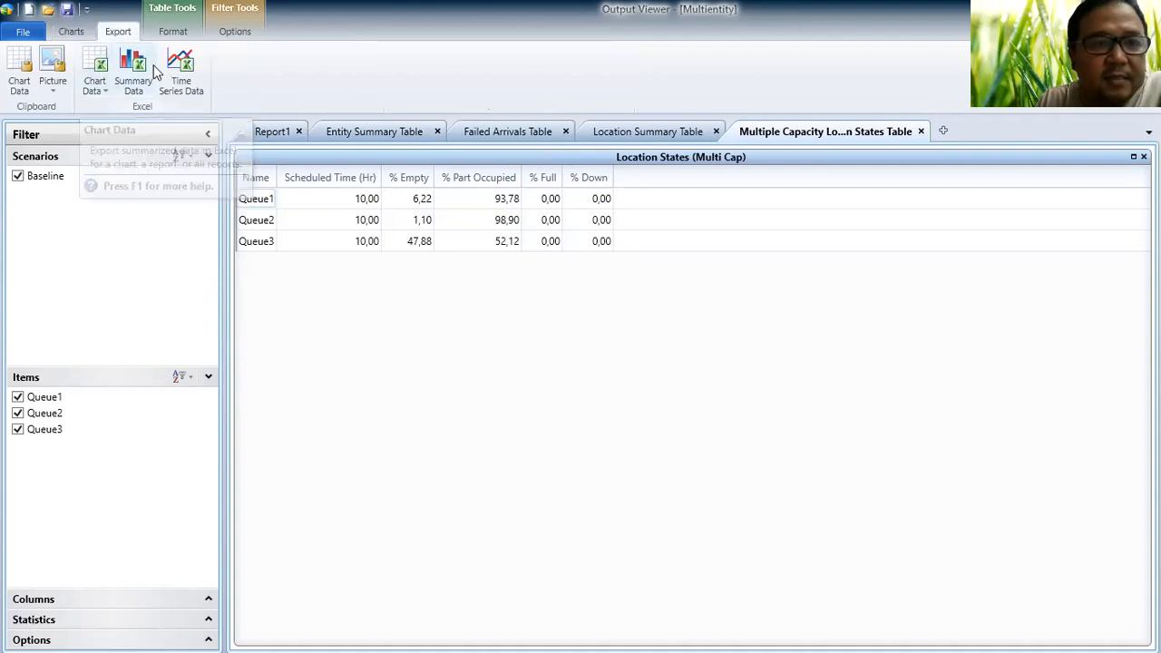
left_click(69, 36)
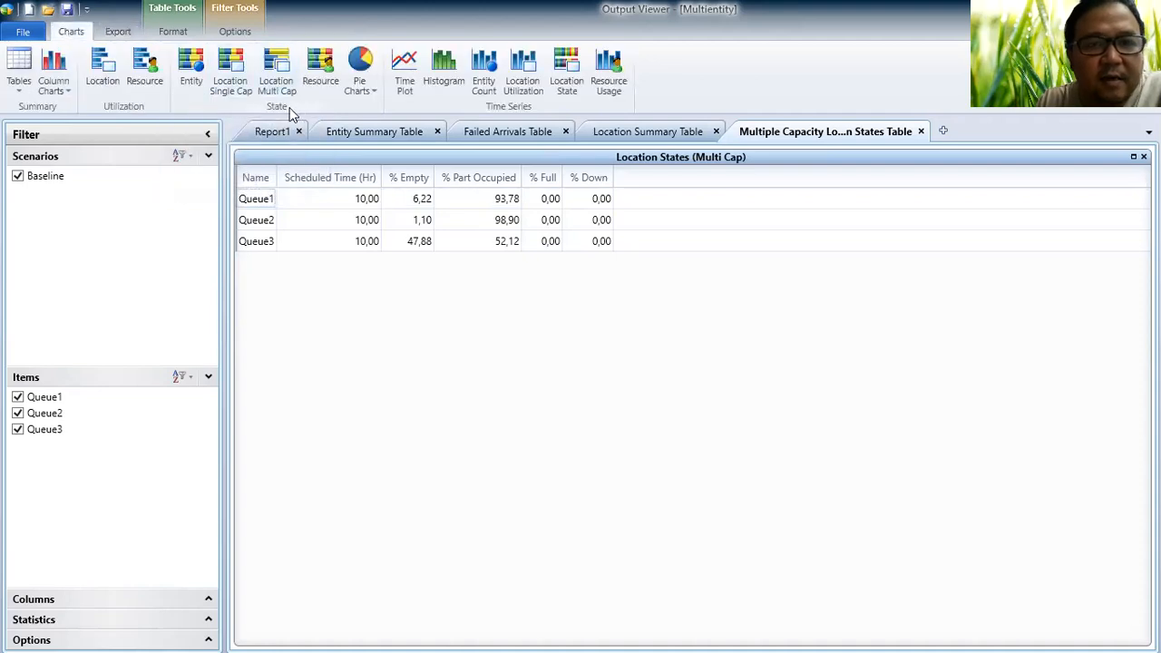
left_click(395, 129)
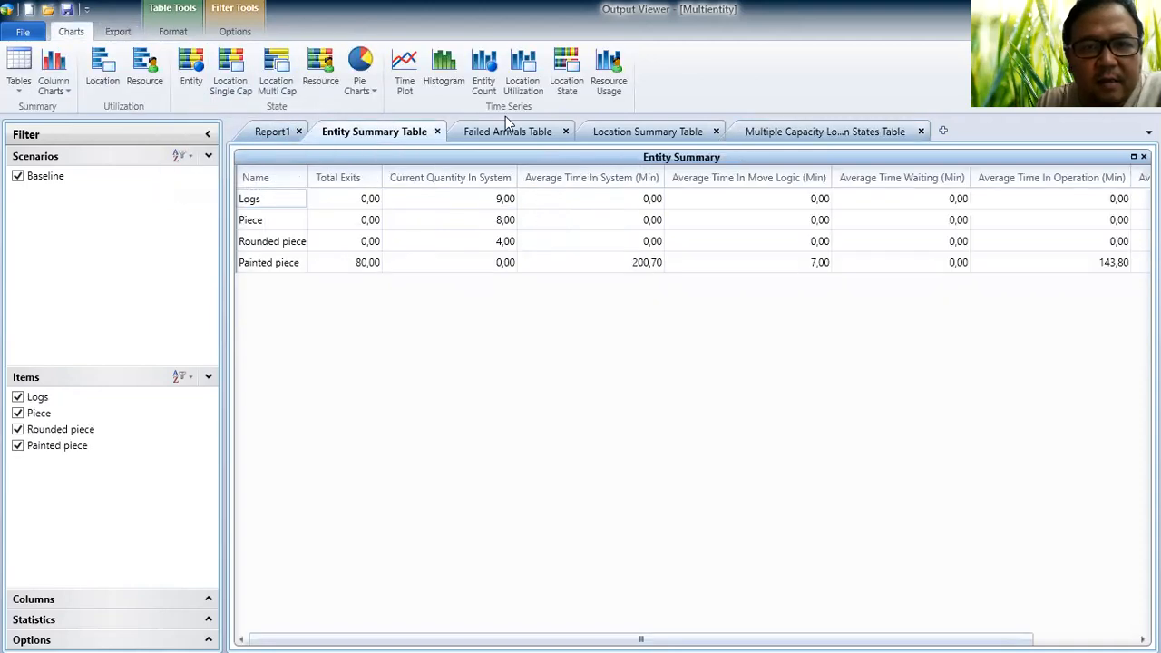
Step: Open the Entity Count time-series chart, add Piece and Painted piece to the displayed items, and examine the hourly counts
left_click(511, 127)
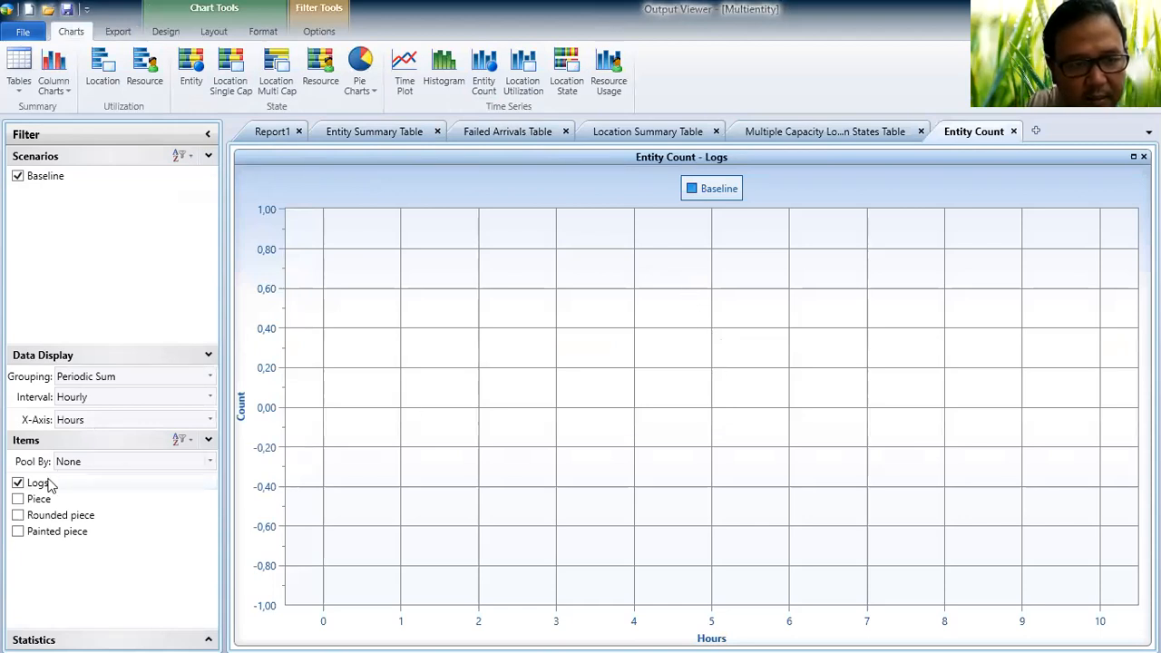
left_click(19, 501)
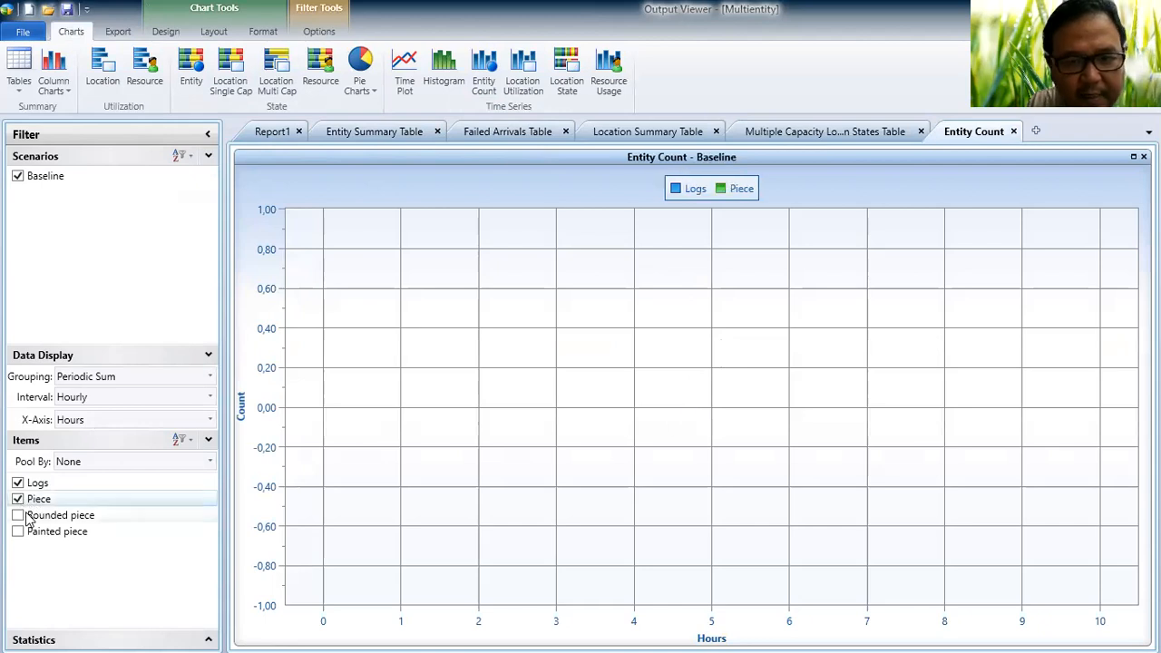
left_click(19, 533)
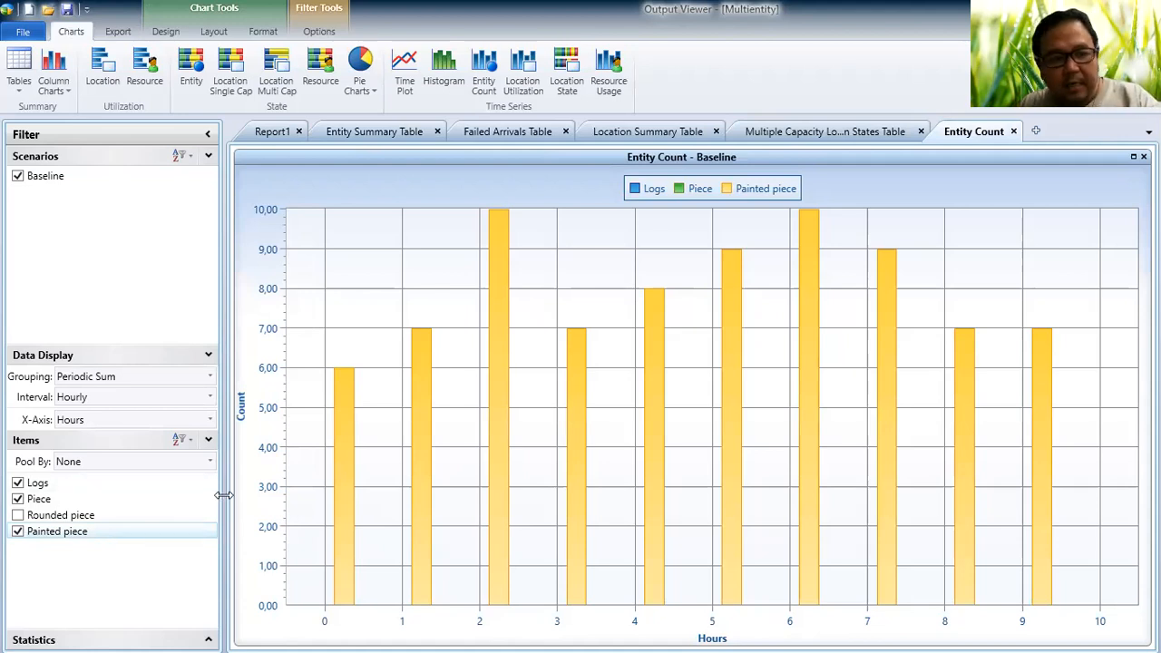
mouse_move(734, 431)
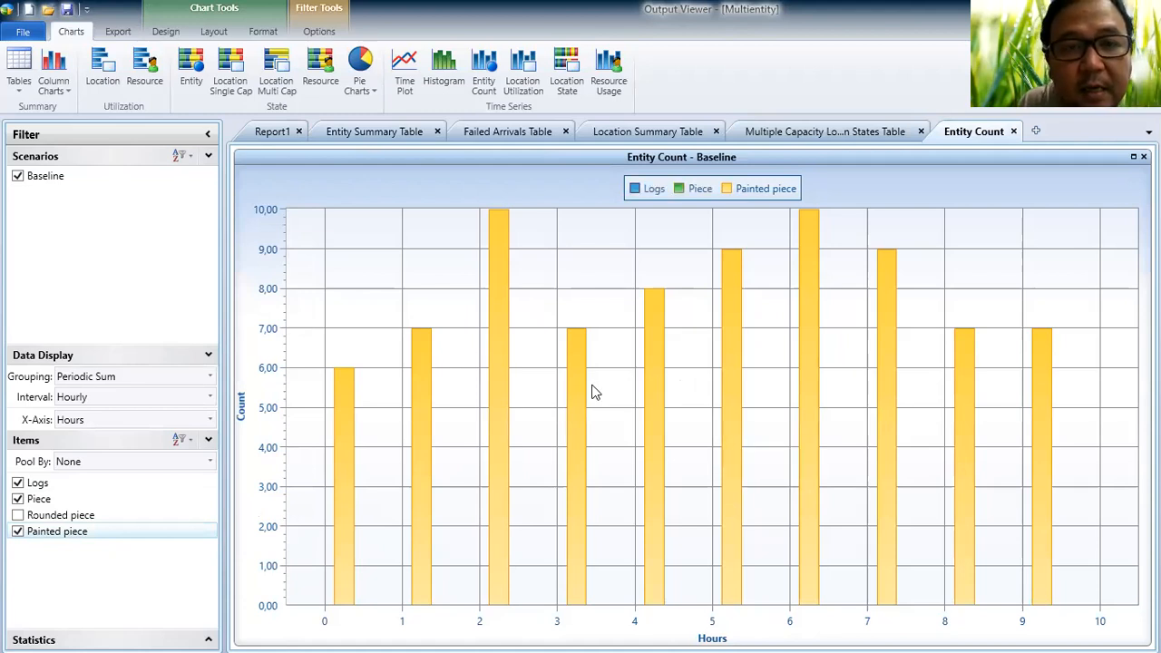
Step: Open the Histogram and the Time Plot for Receiveing doc and examine how its contents vary over the hours
left_click(453, 80)
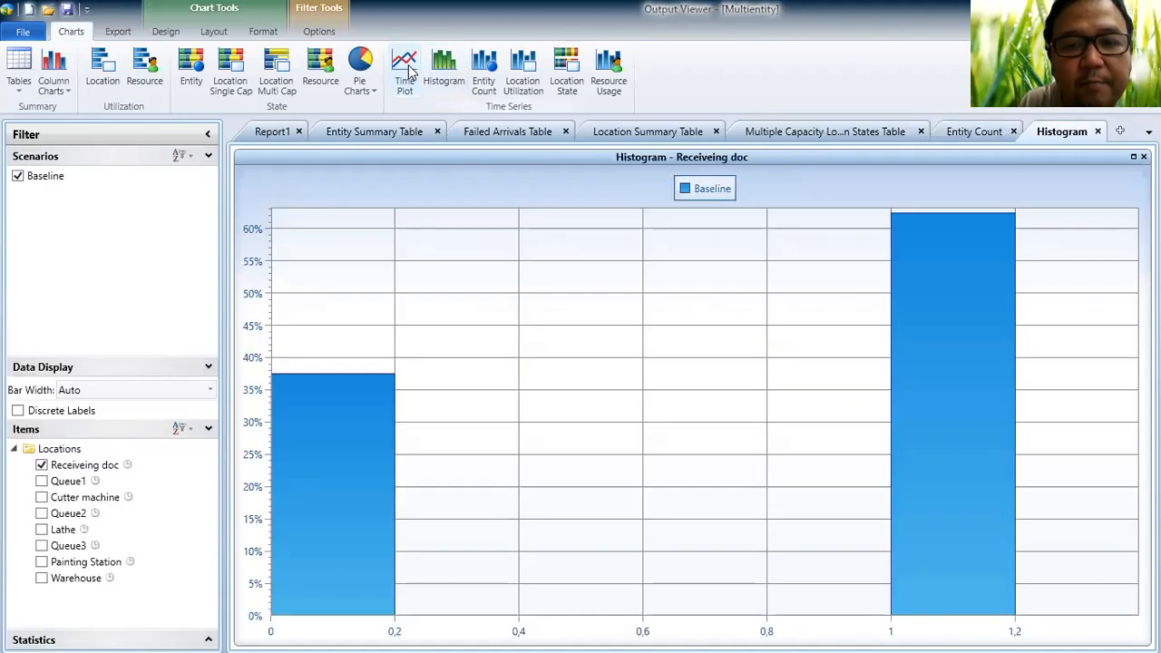
left_click(407, 72)
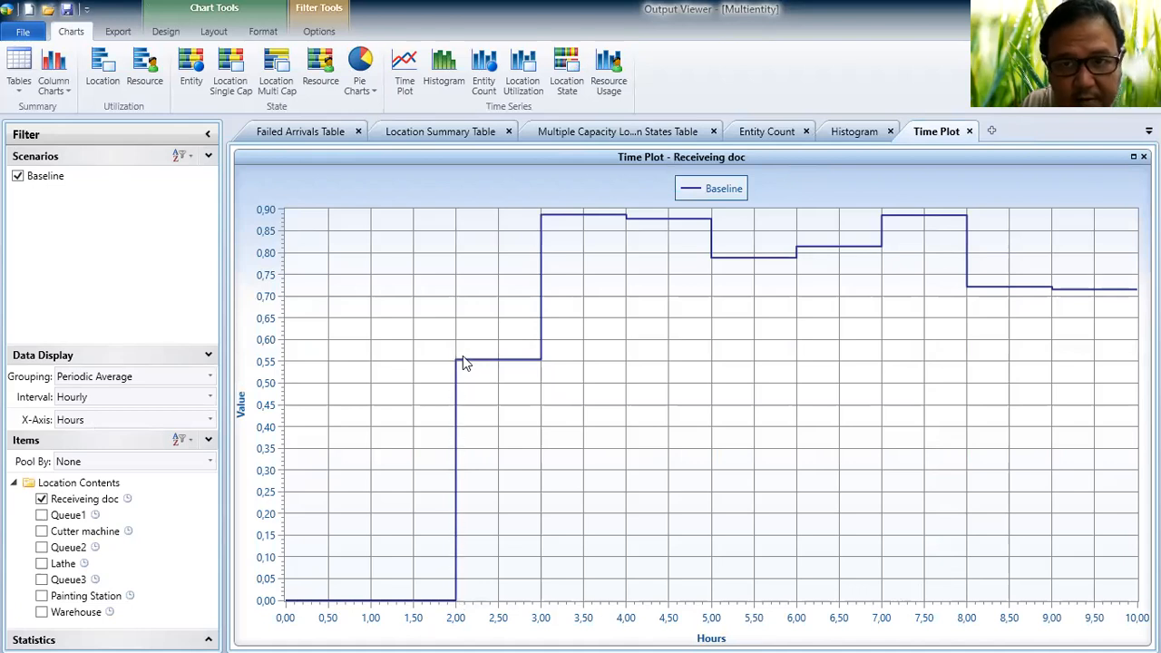
mouse_move(484, 366)
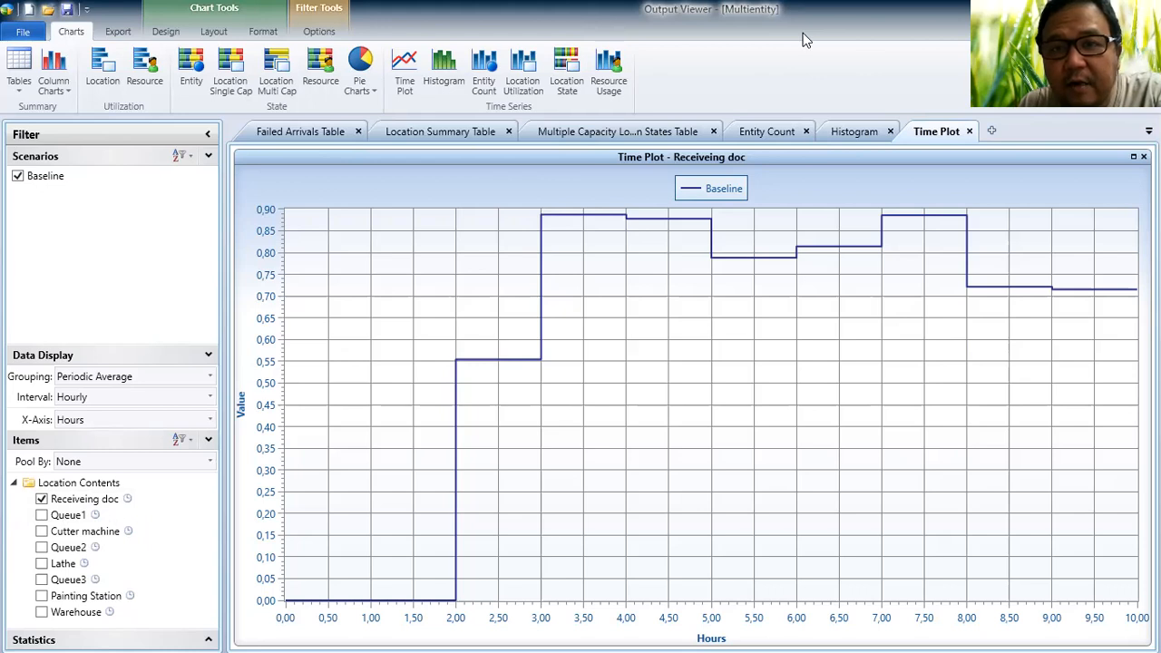
Step: Return from the Output Viewer to ProModel and set the capacity of the Receiveing_doc location to 60
key("alt+Tab")
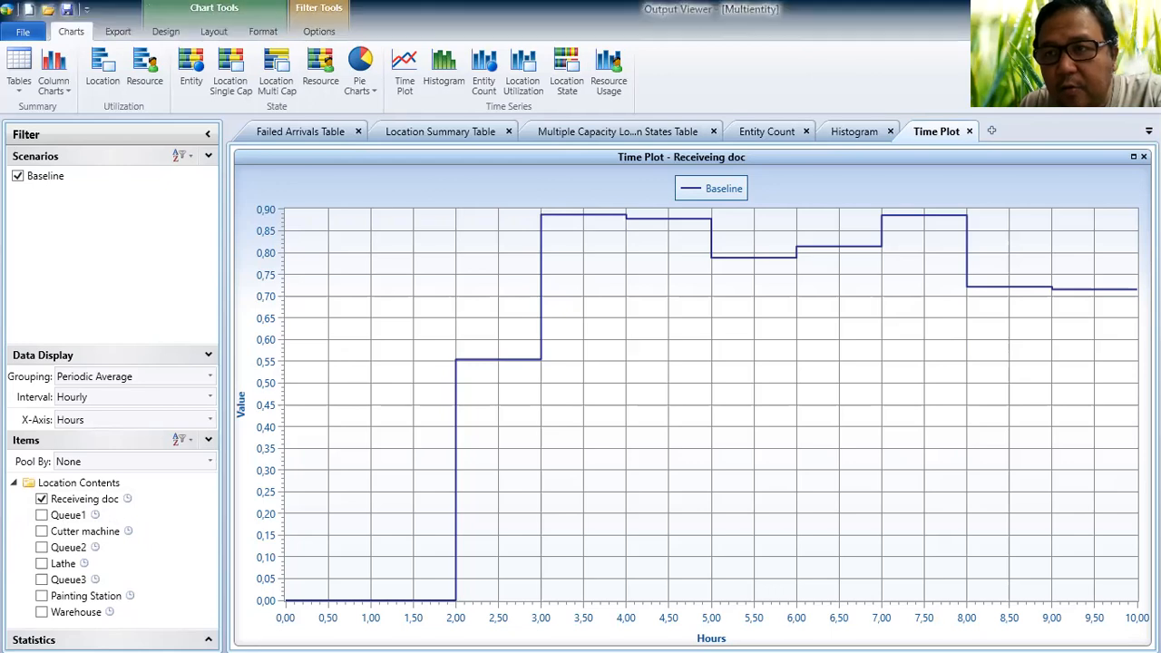
left_click(1141, 9)
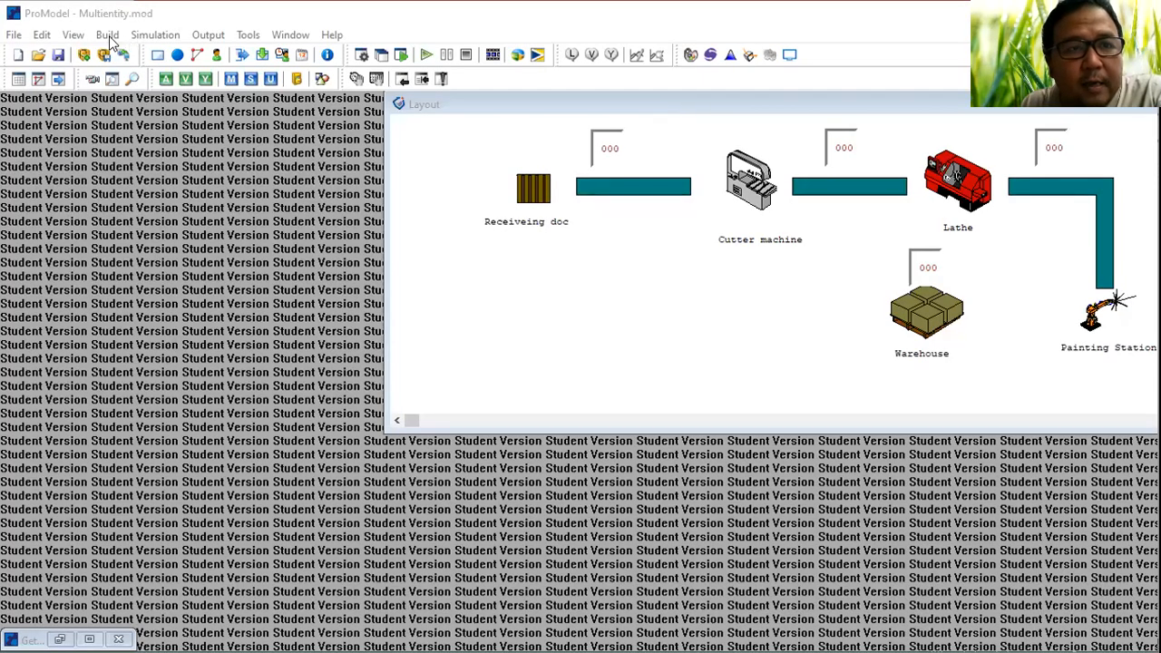
left_click(109, 37)
left_click(161, 55)
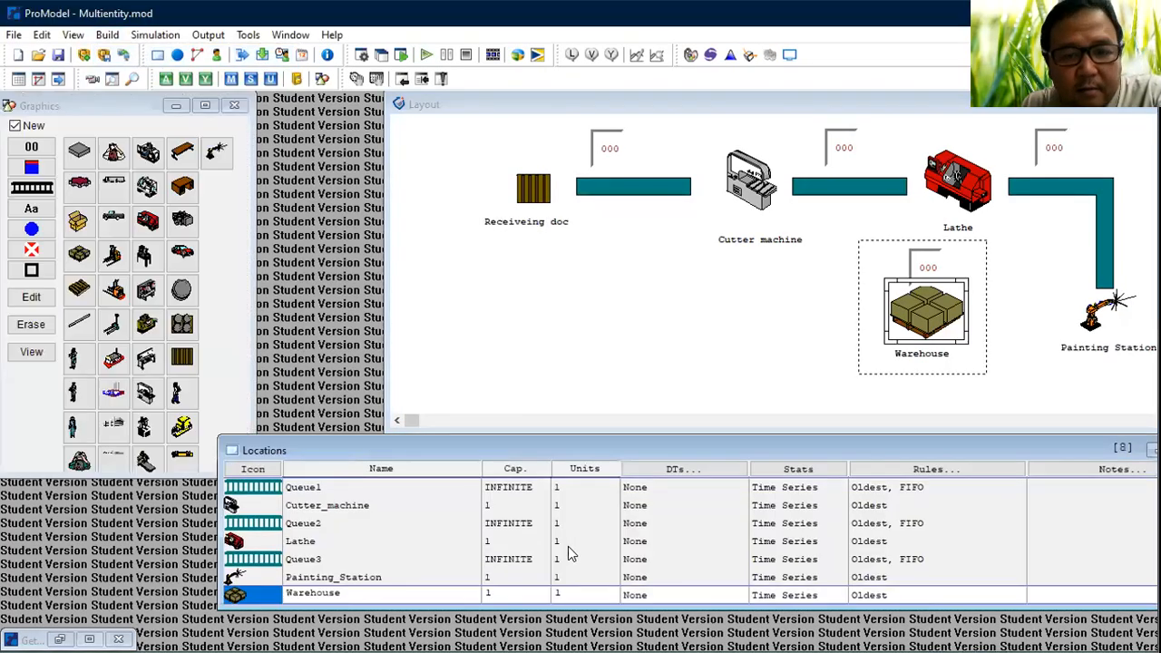
scroll(407, 504, "up", 3)
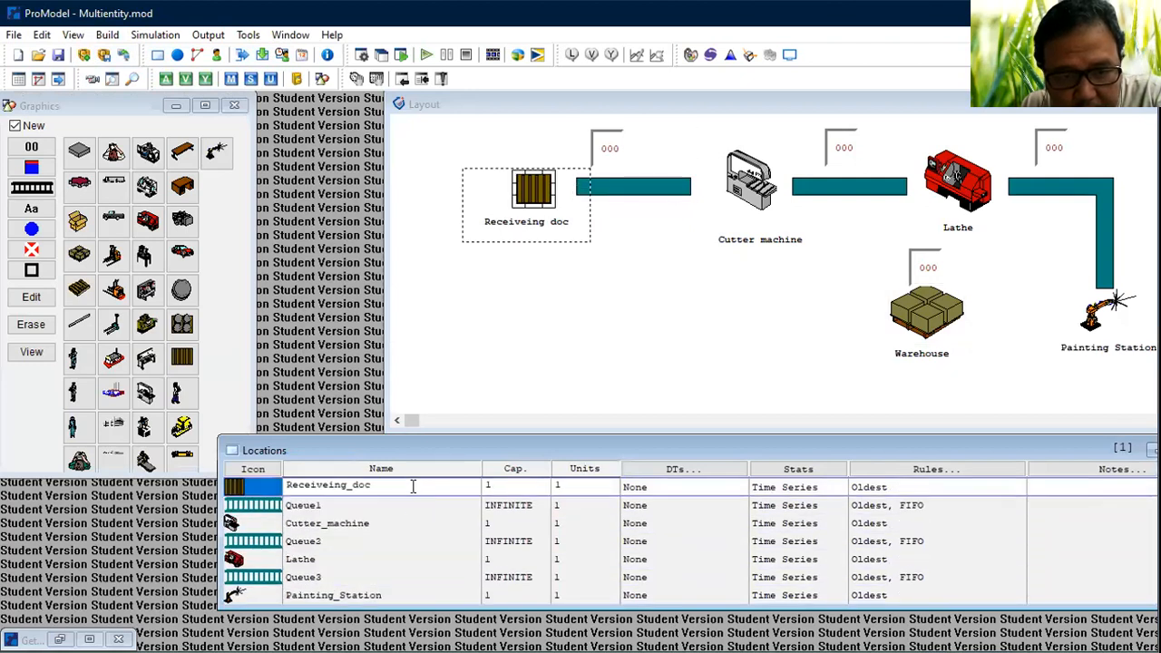
left_click(488, 486)
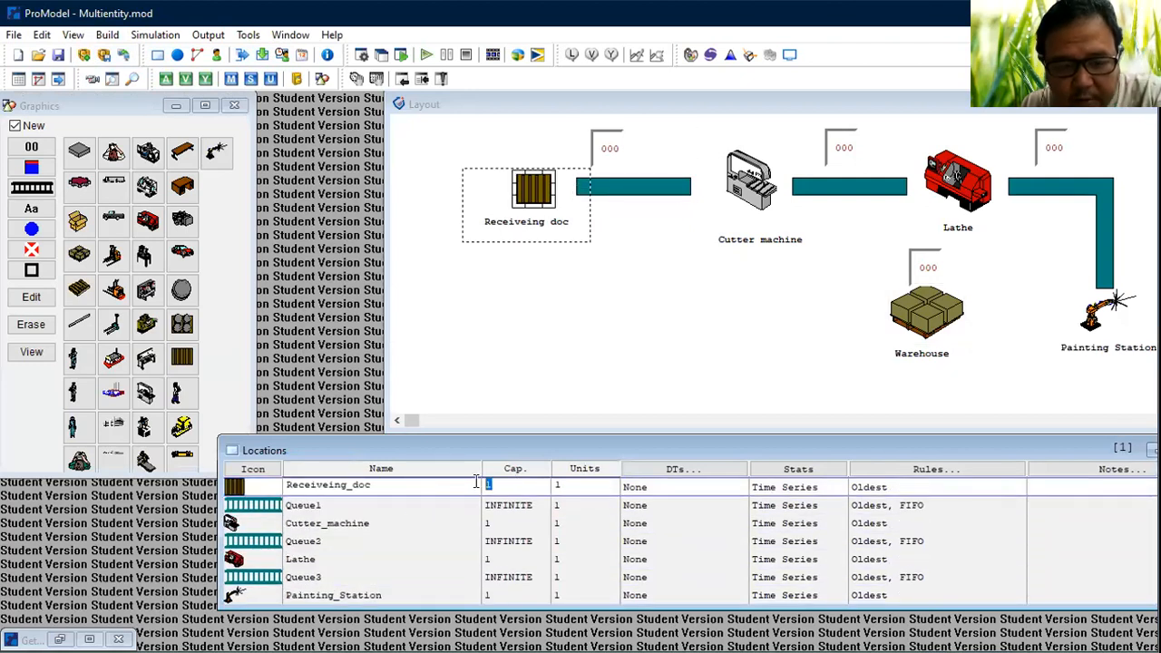
type("60")
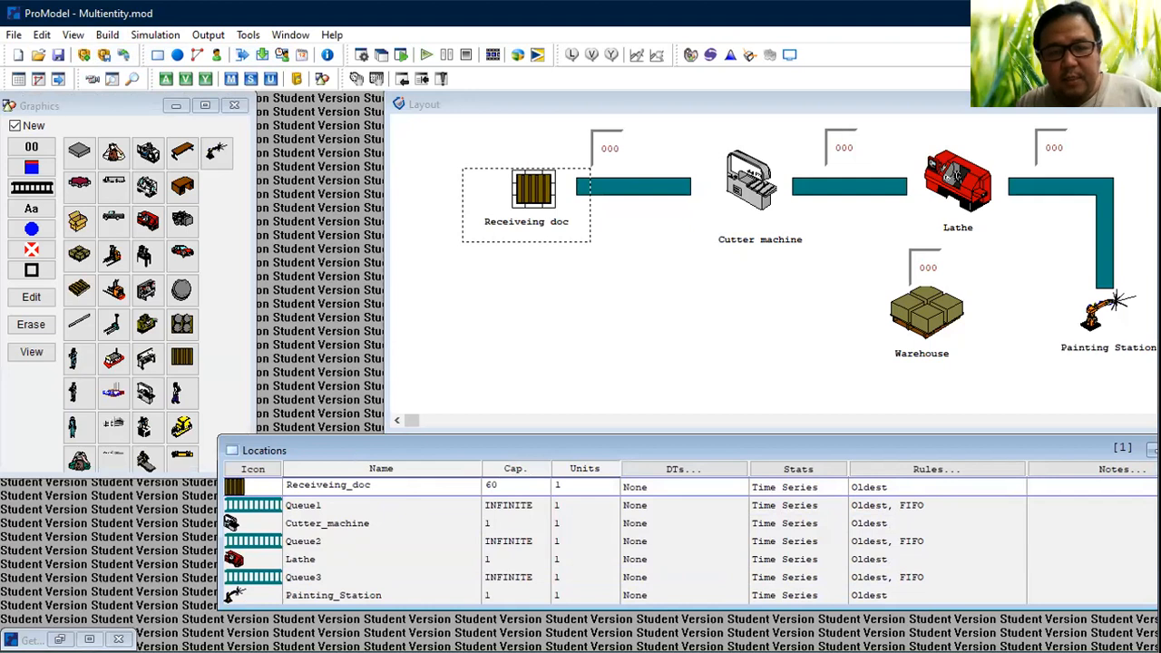
Step: Save the model and run the simulation from the simulation options
left_click(58, 56)
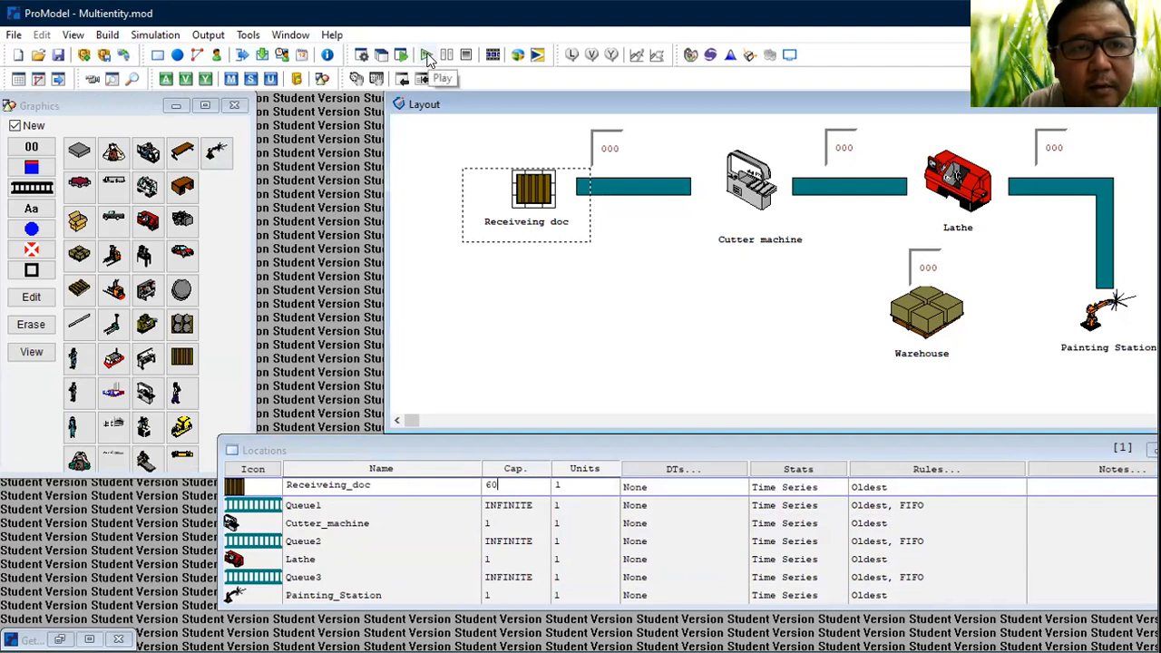
left_click(161, 38)
left_click(173, 96)
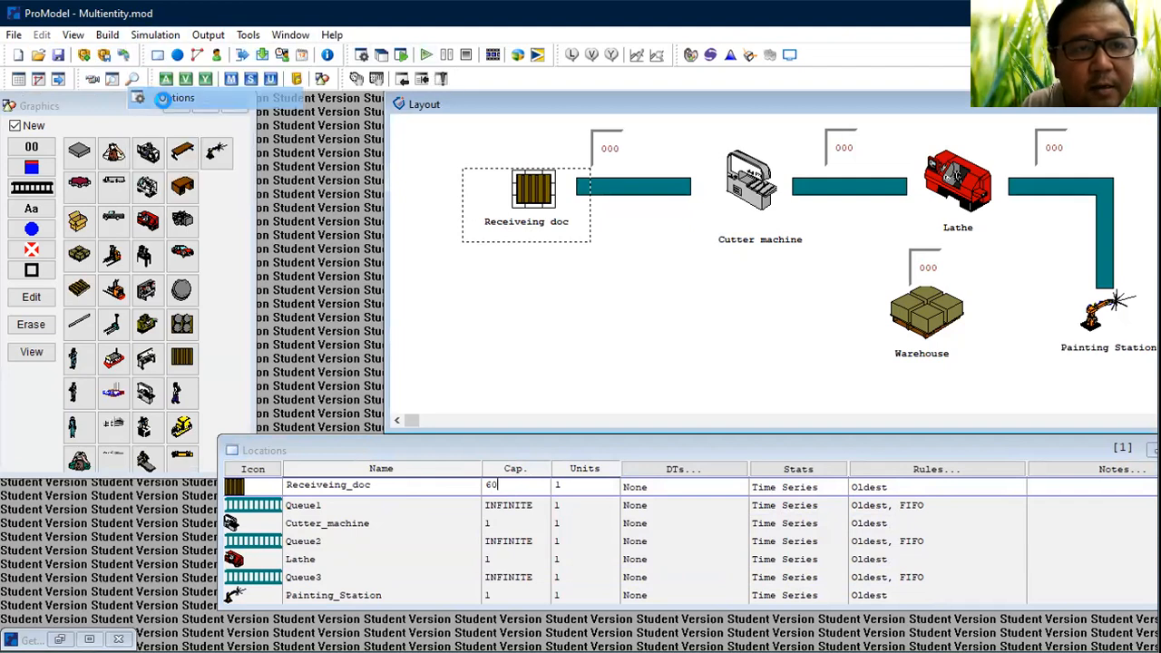
left_click(541, 521)
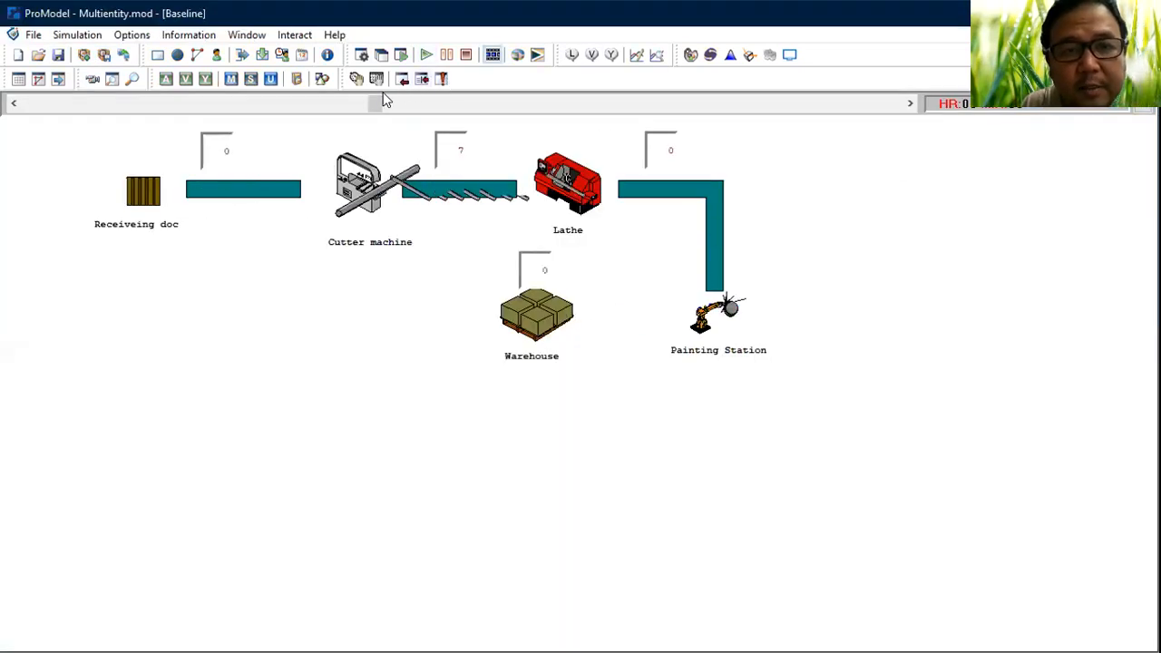
Step: Speed up the running simulation until it completes and choose to see its results
left_click_drag(375, 103, 917, 131)
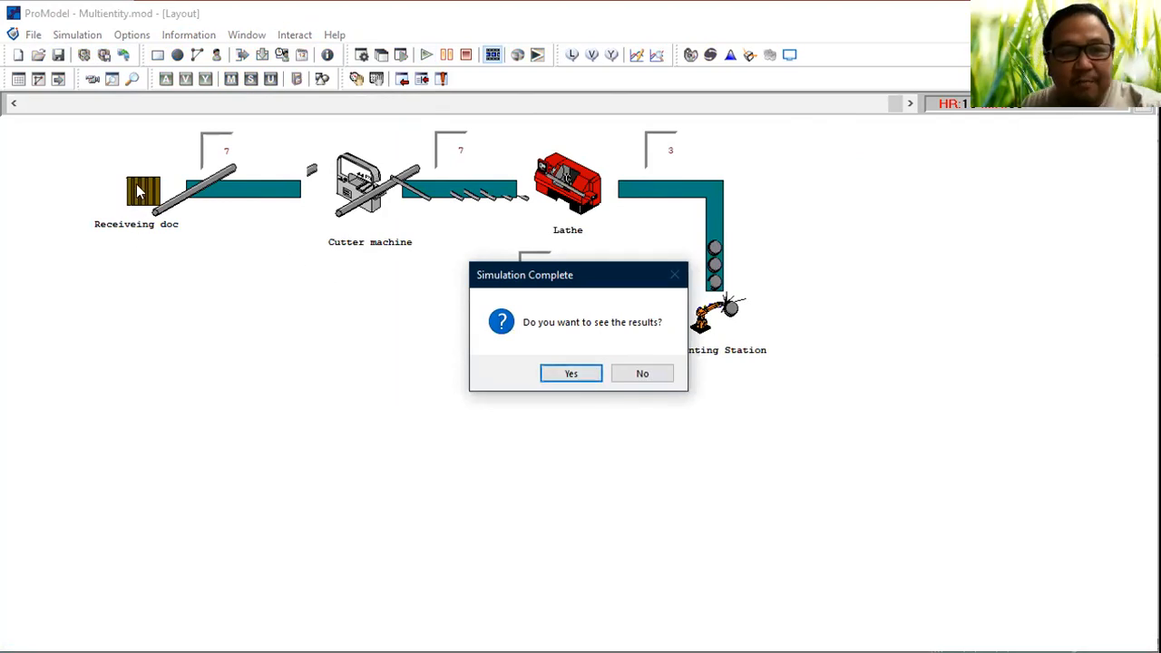
left_click(556, 378)
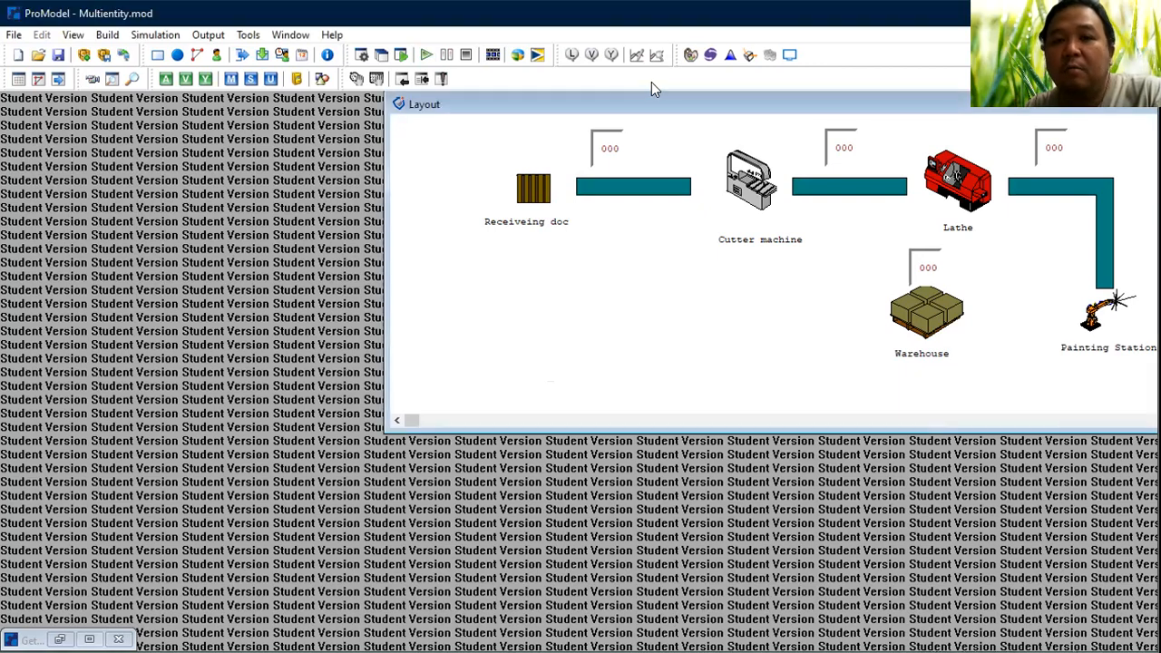
Step: Run the simulation again at a much higher animation speed and open the output results
left_click(426, 54)
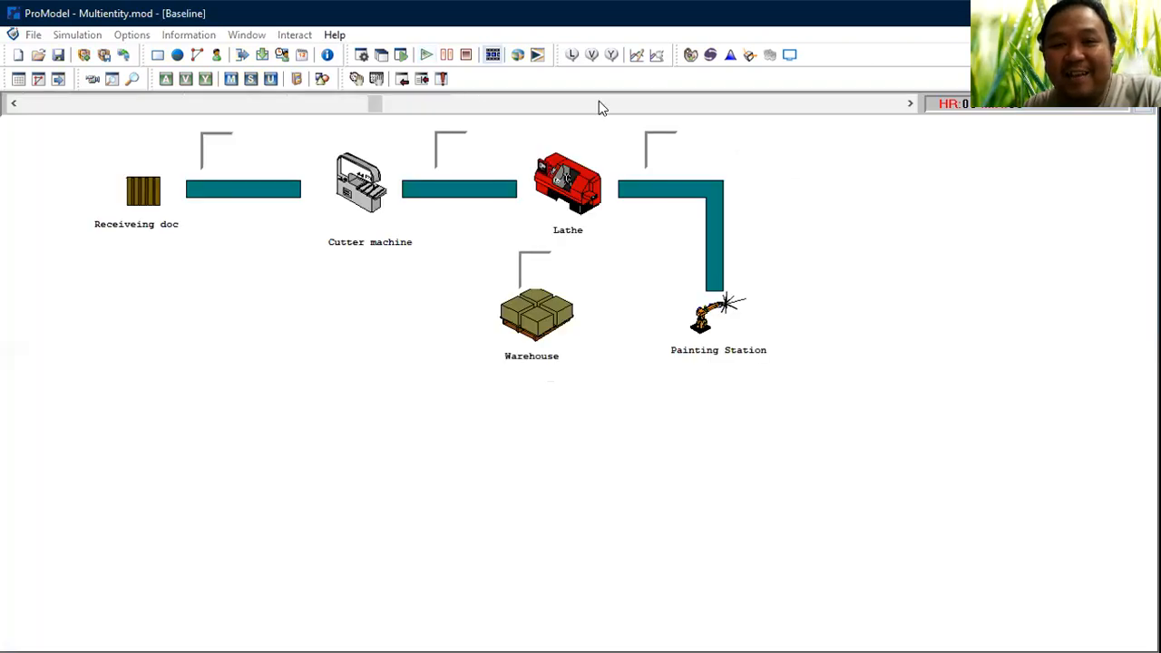
left_click_drag(371, 103, 895, 150)
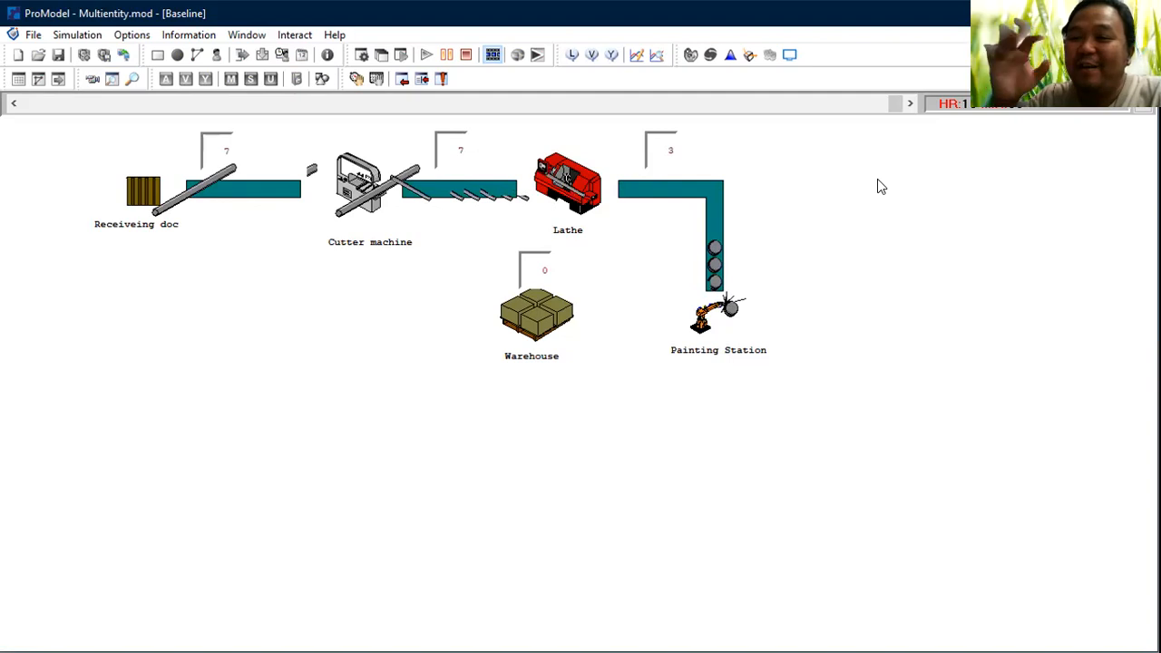
left_click(572, 371)
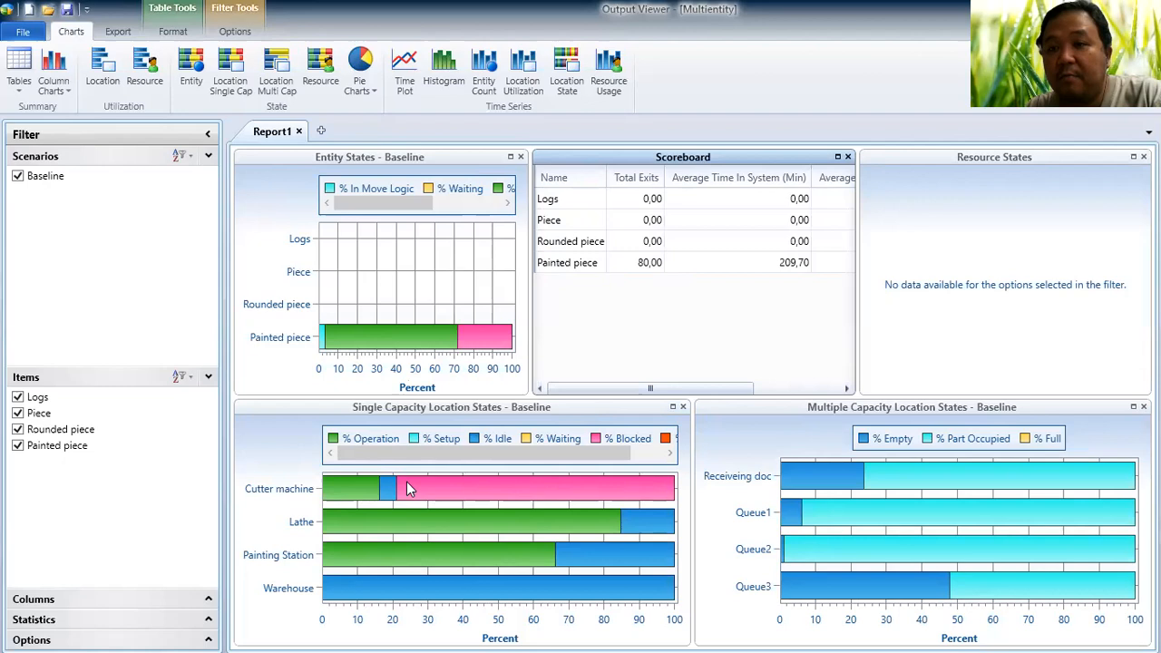
Step: Examine the blocked percentage of the Cutter machine in the location states chart and open the Location Summary table
mouse_move(407, 490)
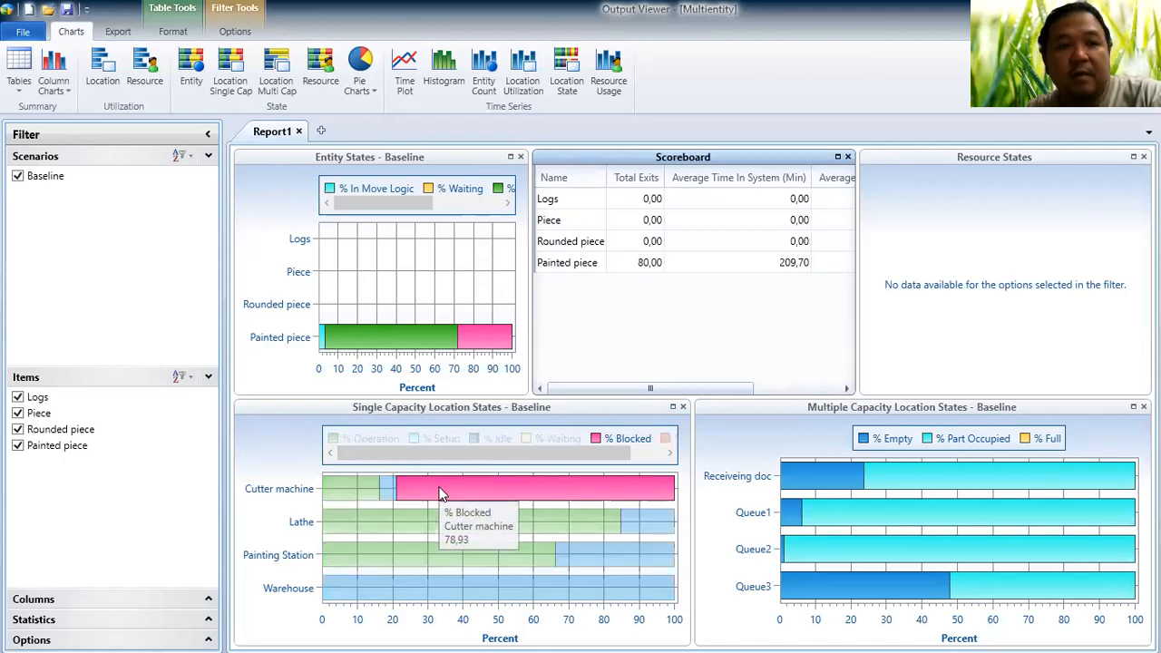
left_click(21, 72)
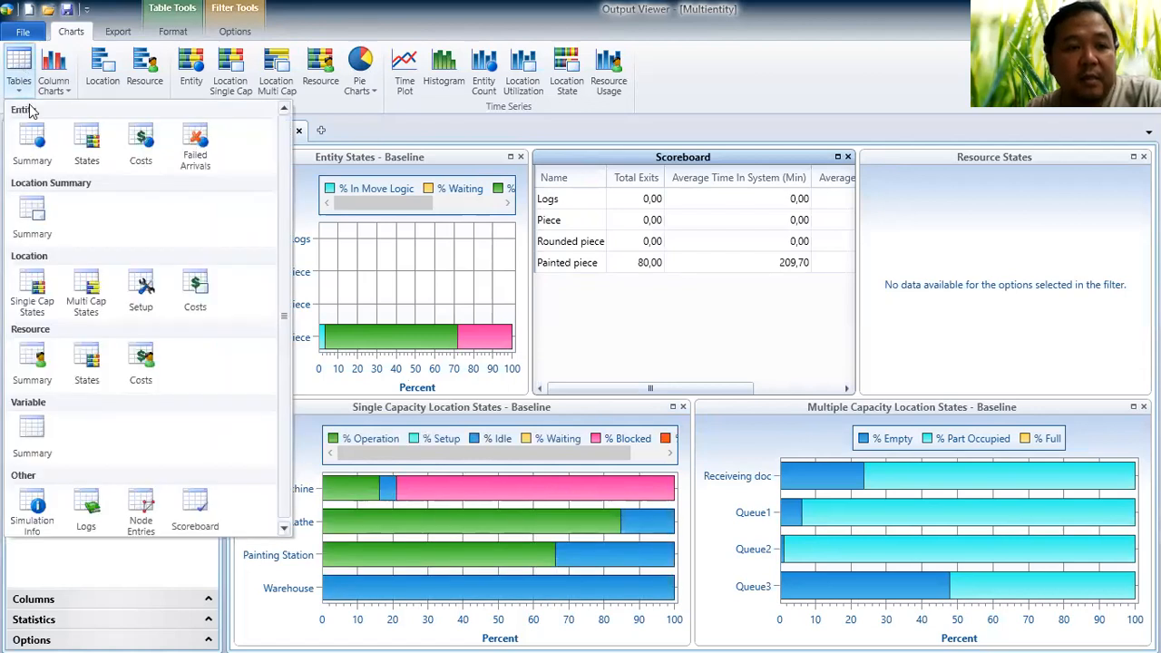
left_click(35, 214)
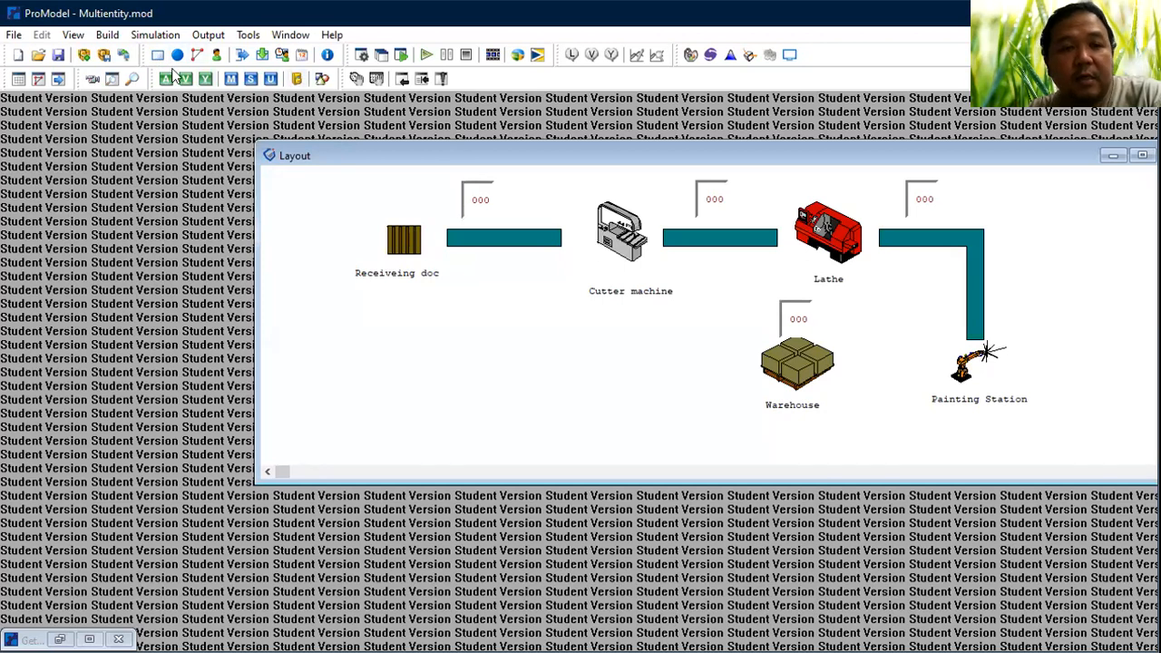
left_click(163, 34)
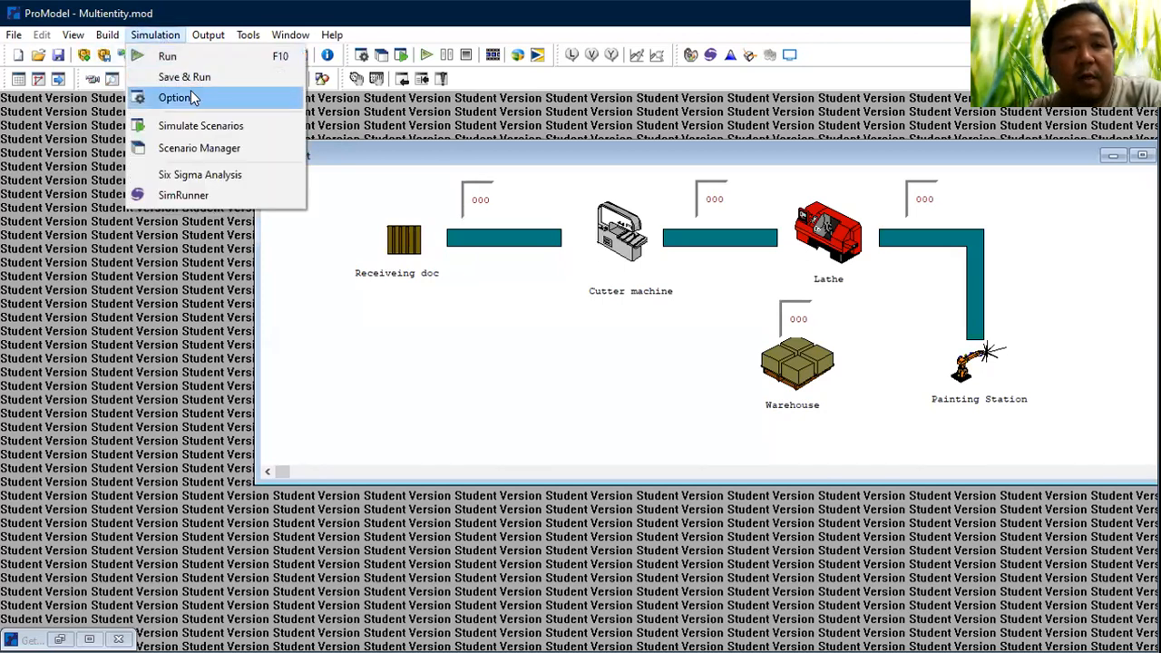
left_click(191, 91)
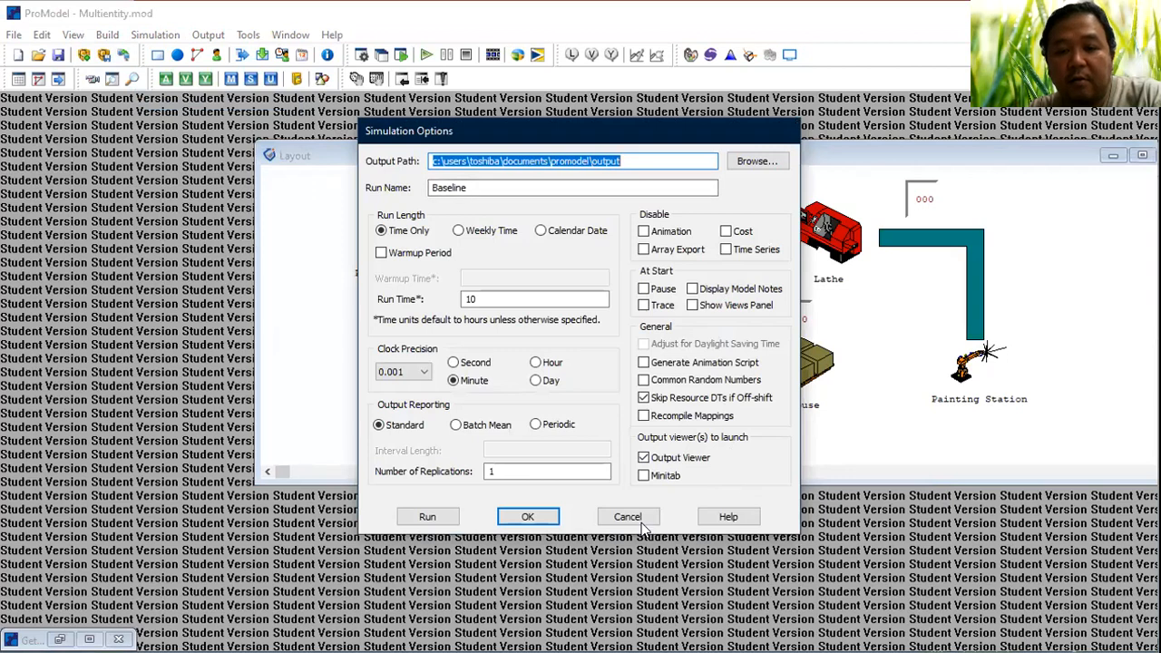
left_click(628, 516)
Step: Return to the model's location definitions and set the capacity of the Cutter_machine location to 3, keeping 1 unit
left_click(107, 34)
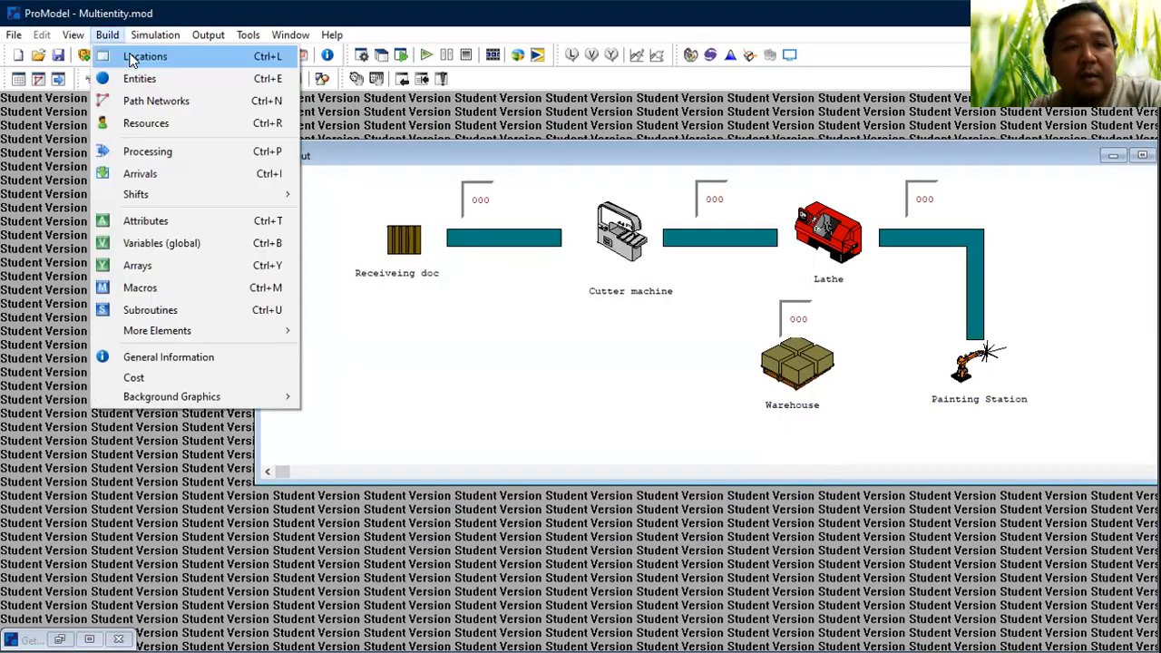
left_click(132, 58)
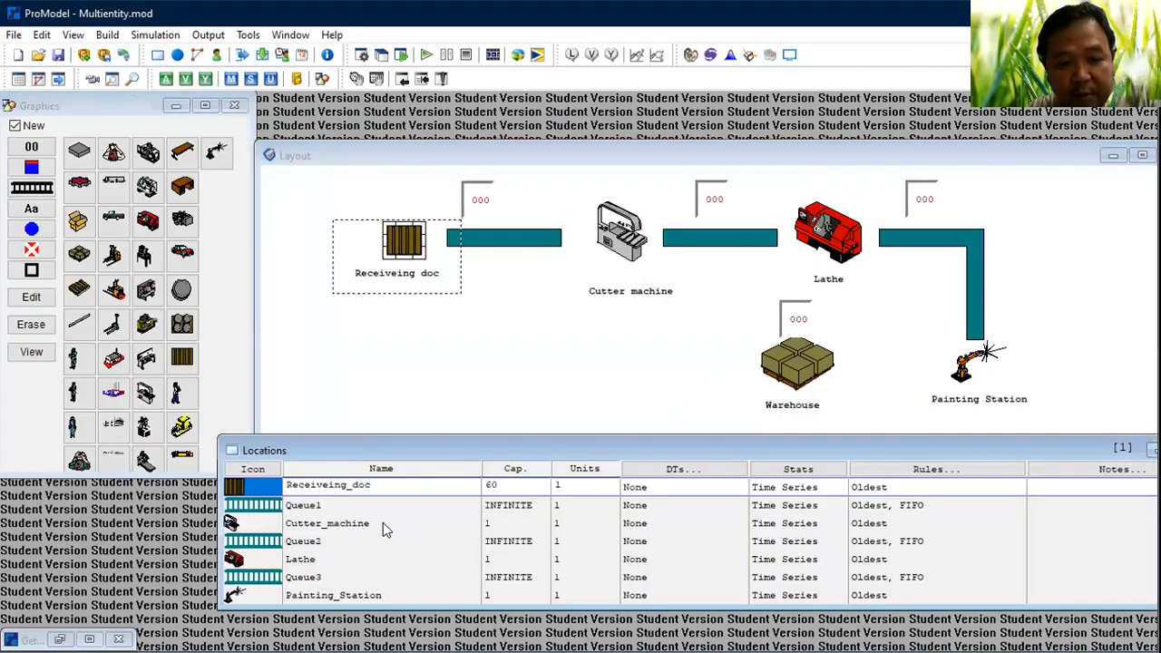
left_click(352, 524)
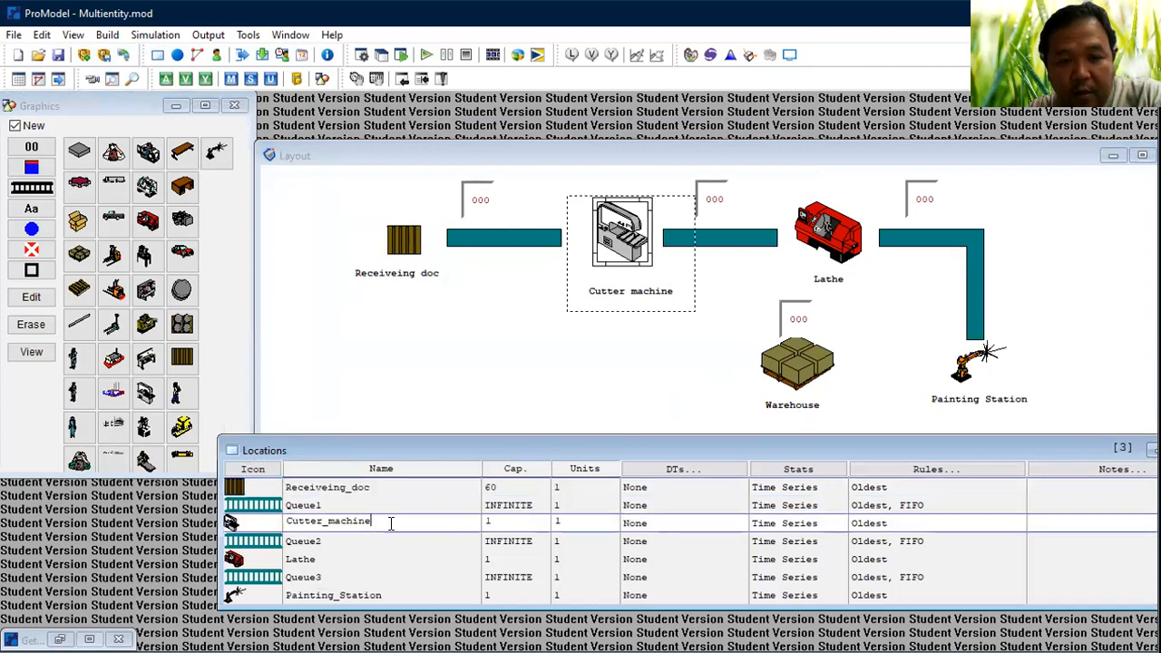
left_click(579, 524)
key("BackSpace")
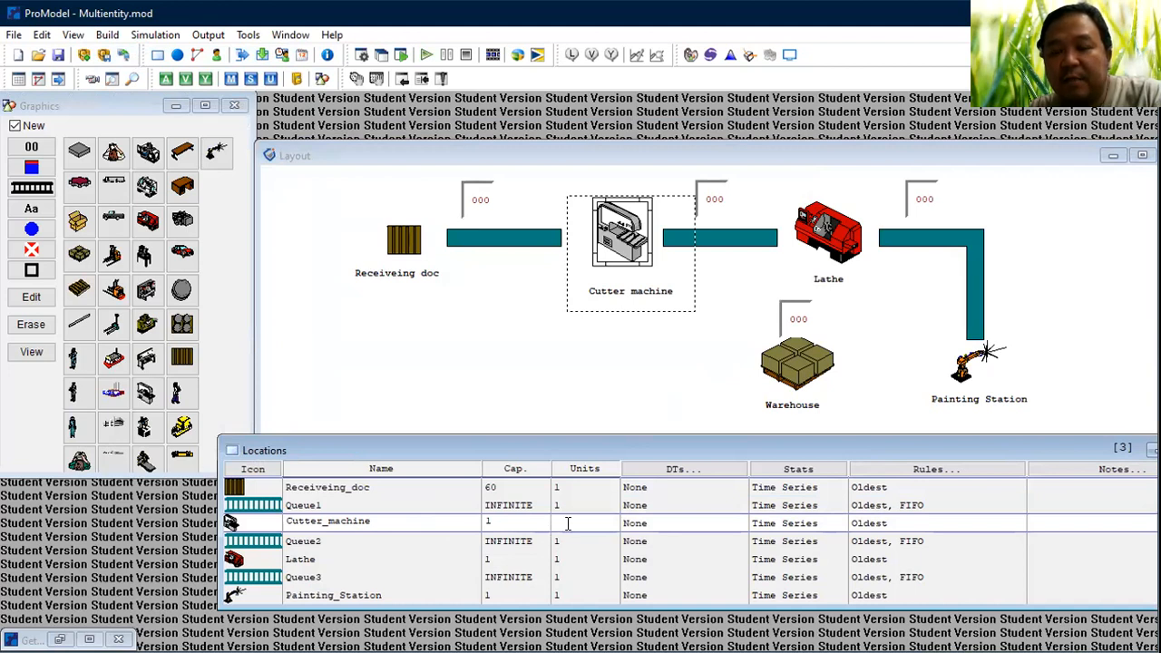
type("1")
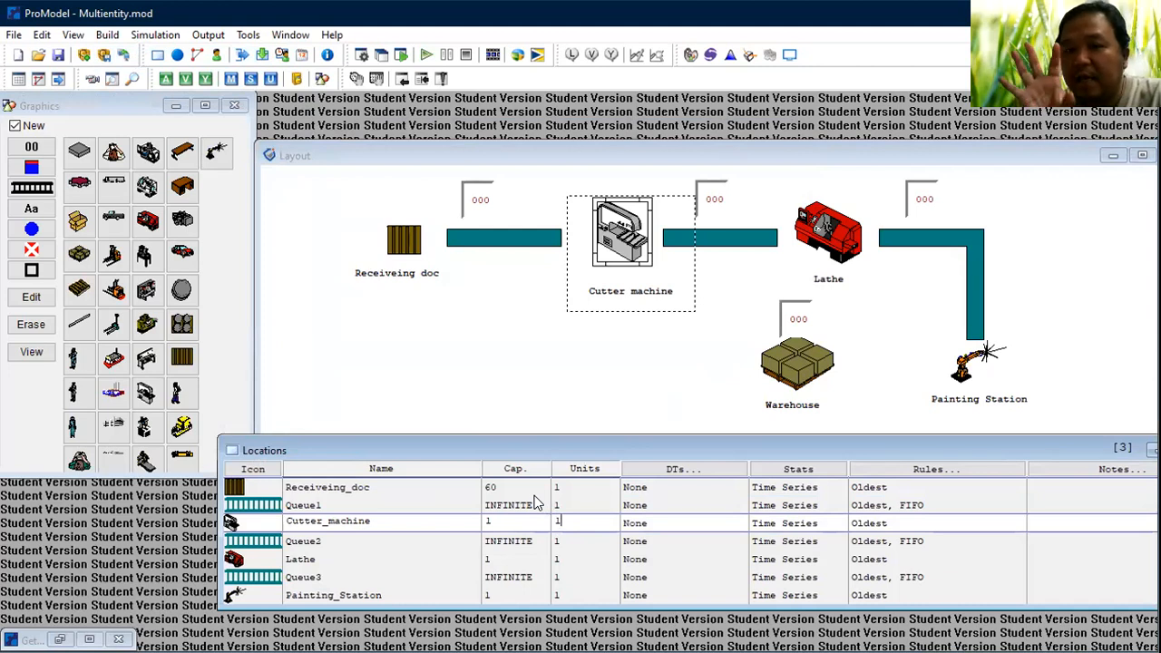
left_click(494, 524)
type("2")
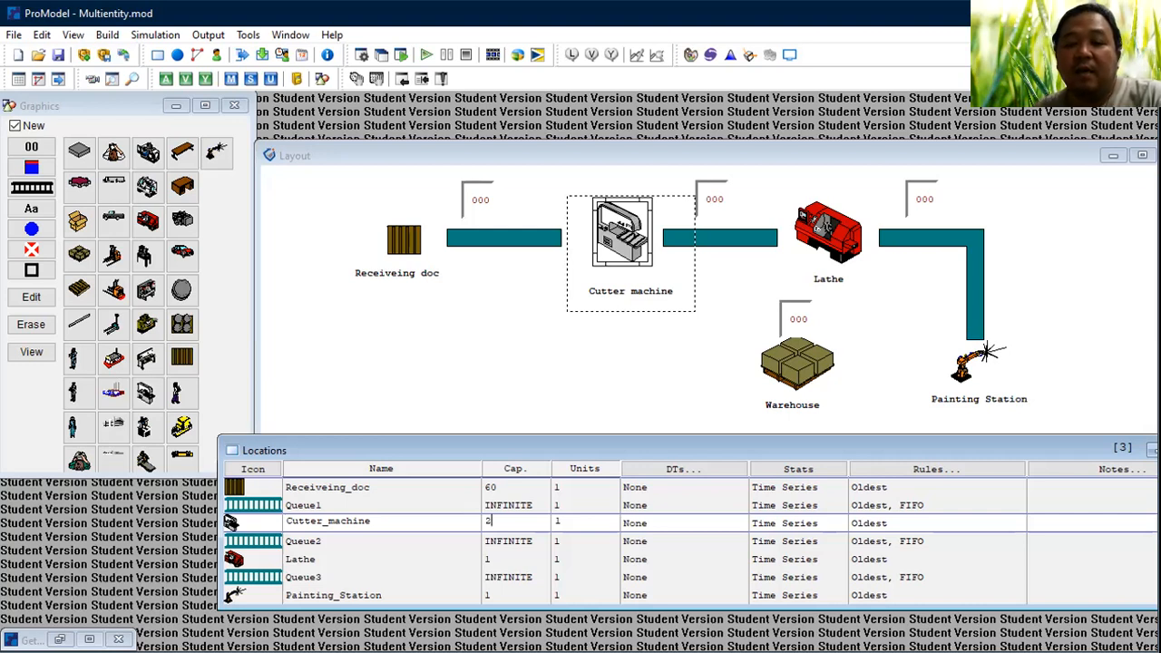
key("BackSpace")
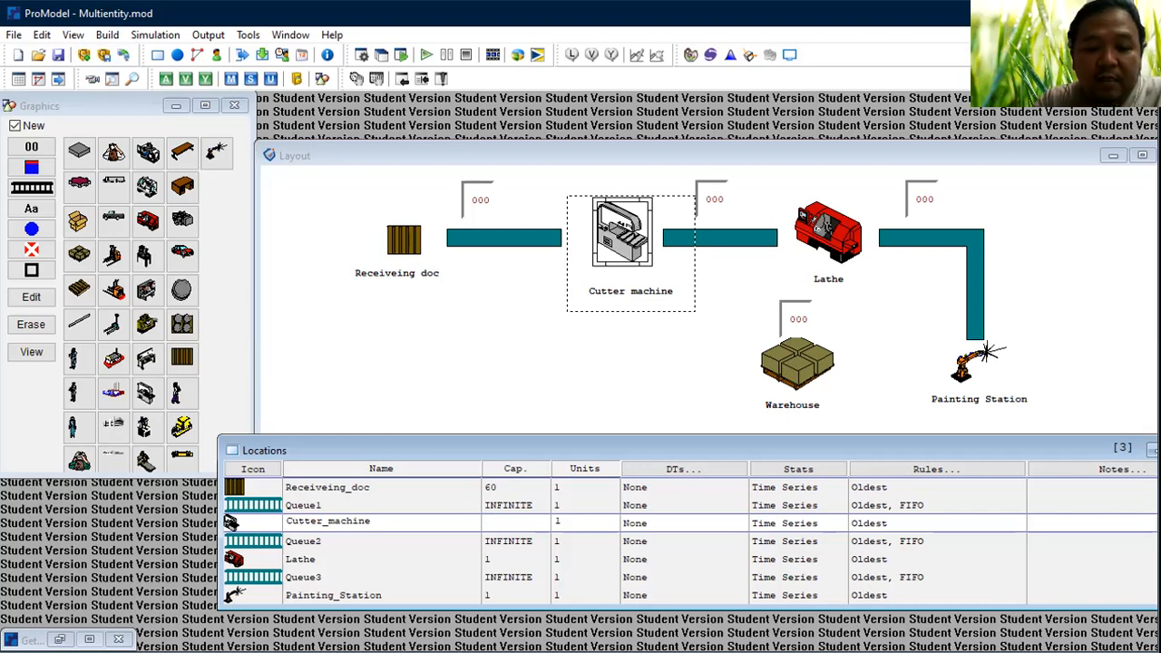
type("3")
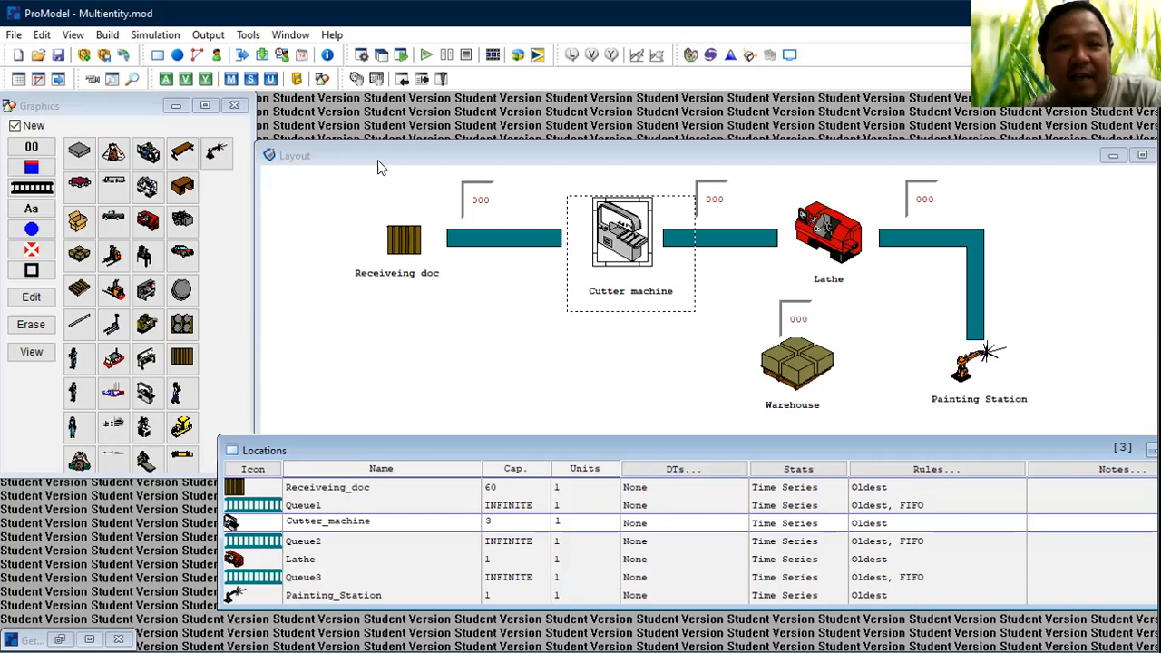
Step: Save the model, run the simulation at a high animation speed to completion, and choose to see the results
left_click(59, 56)
left_click(426, 55)
left_click_drag(376, 106, 985, 181)
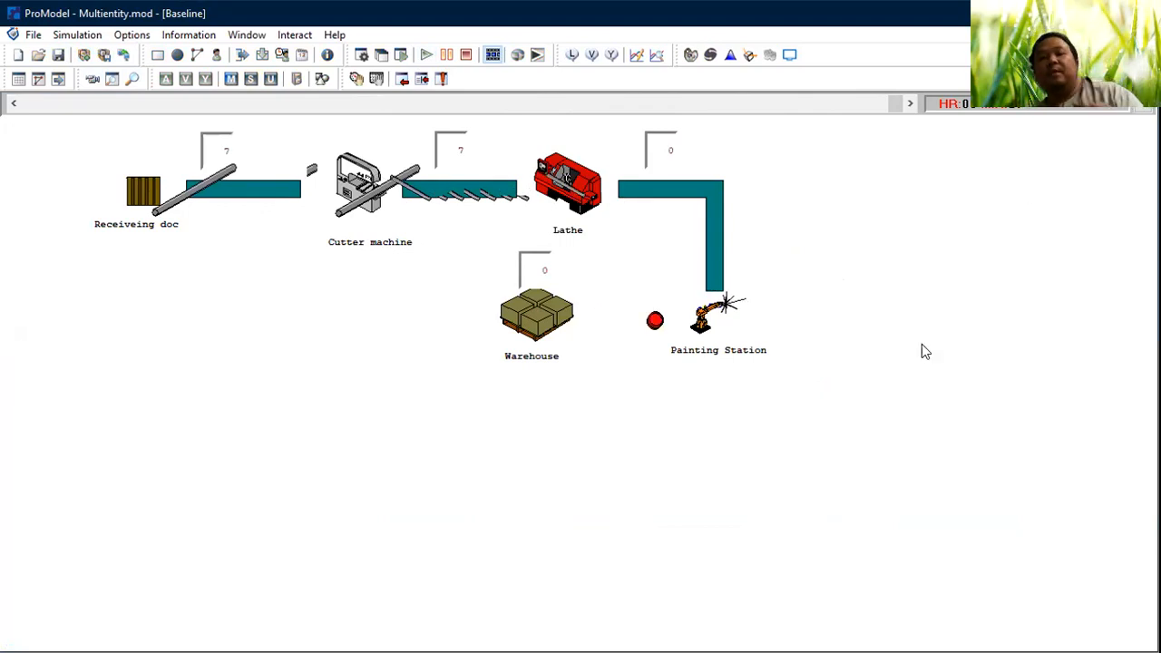
left_click(583, 372)
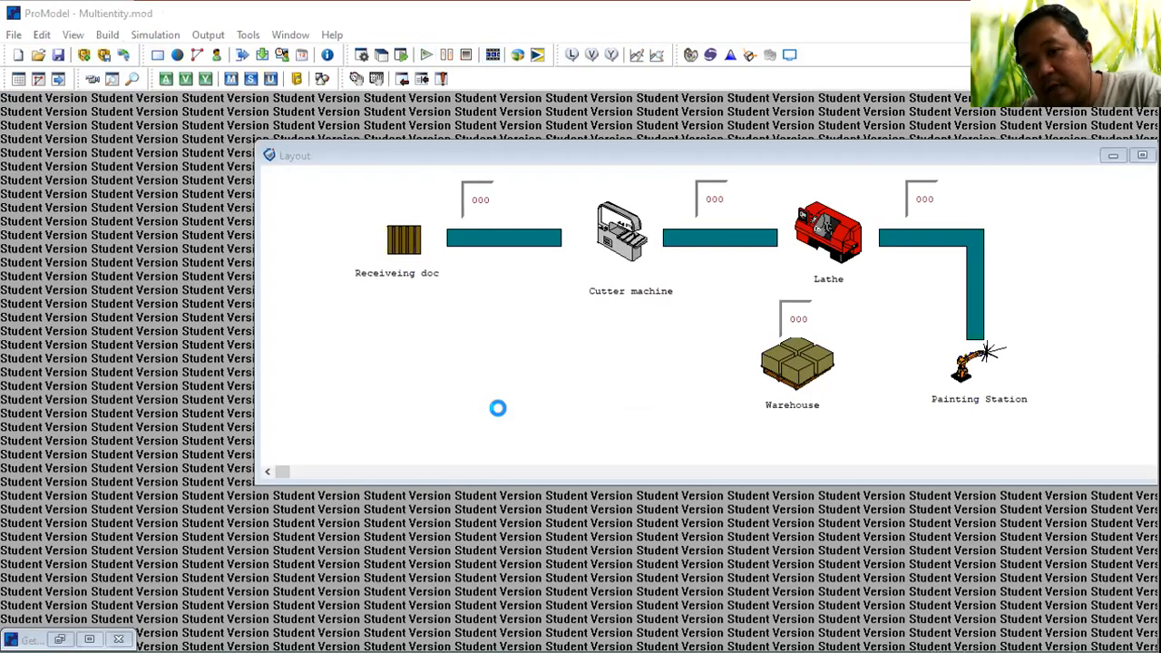